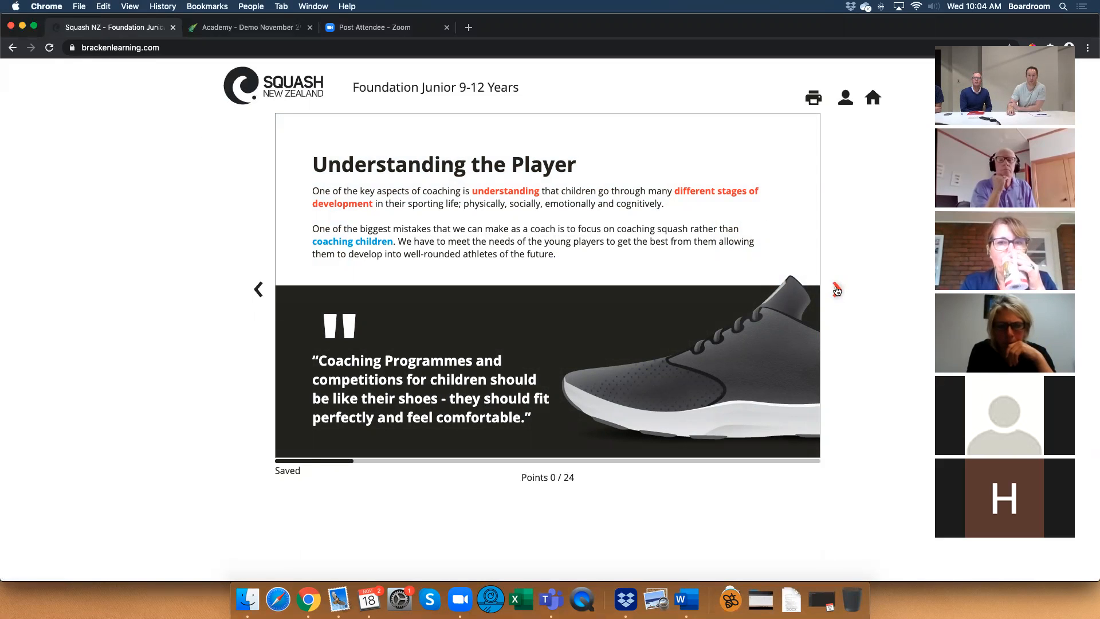
# Reset the social and physical characteristics question, place the first three listed items under Social Characteristics, and check the answers.
pyautogui.click(836, 289)
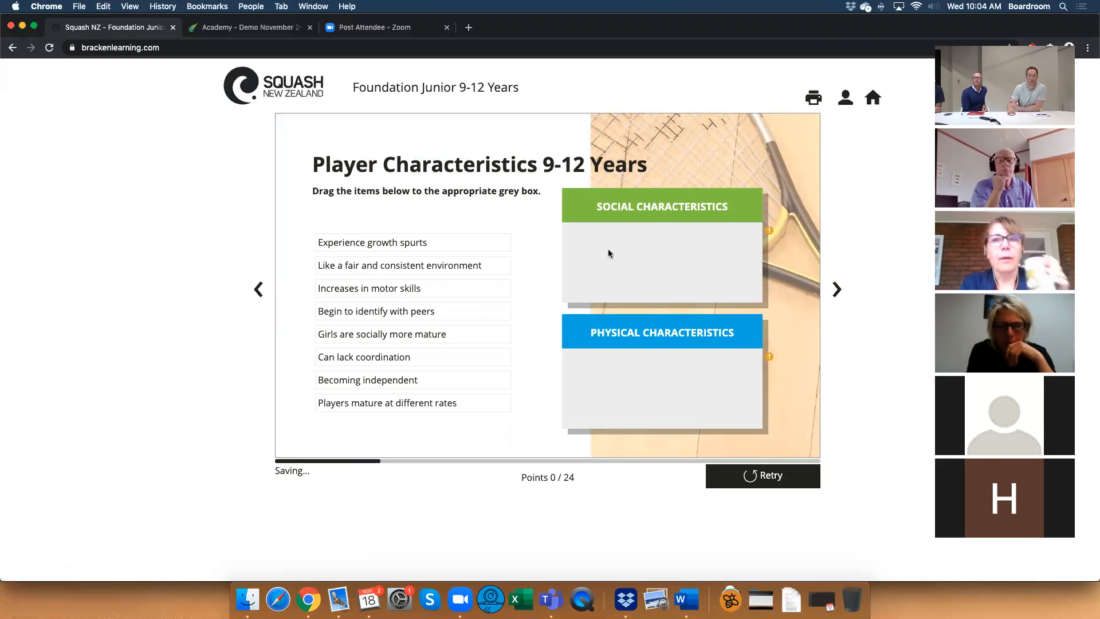
pyautogui.moveTo(369, 246); pyautogui.dragTo(614, 239)
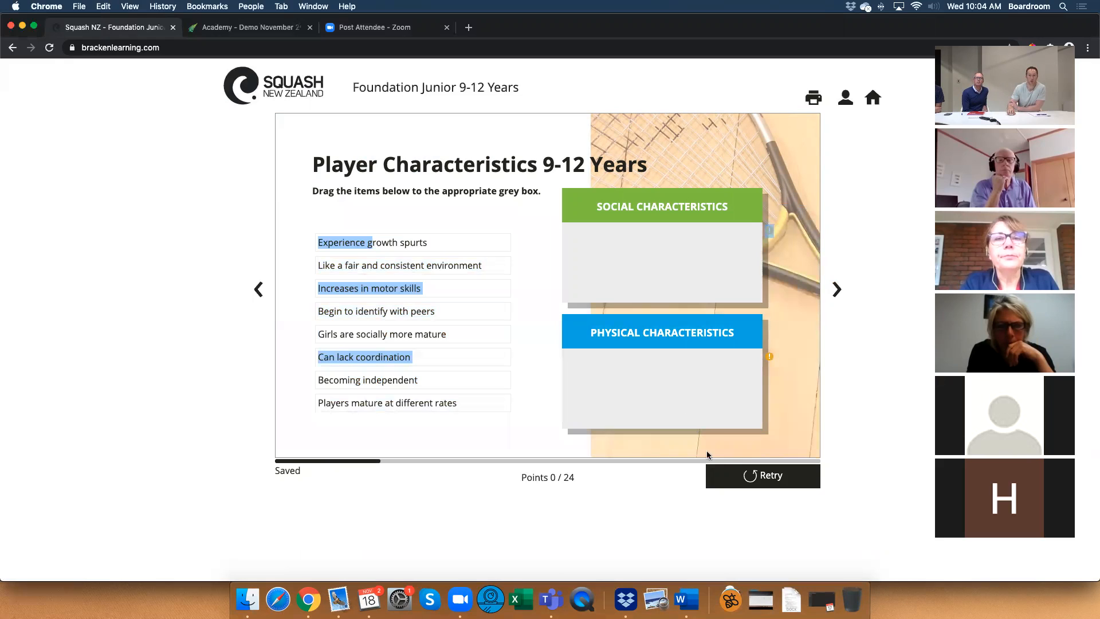
pyautogui.click(733, 475)
pyautogui.moveTo(383, 251); pyautogui.dragTo(567, 248)
pyautogui.moveTo(377, 275); pyautogui.dragTo(595, 255)
pyautogui.moveTo(410, 287); pyautogui.dragTo(598, 284)
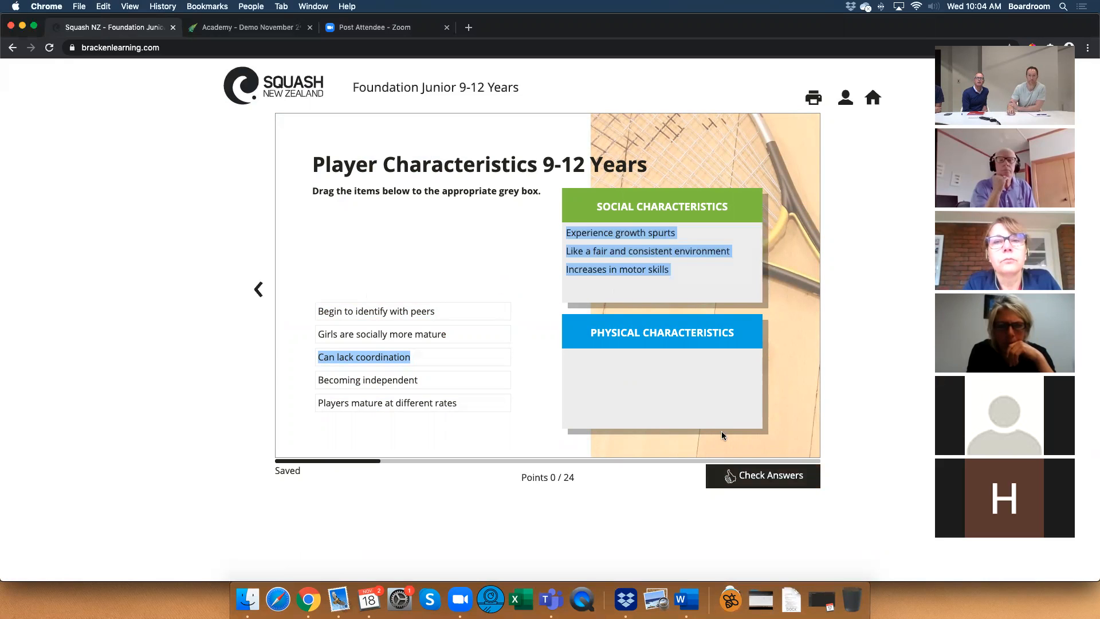
pyautogui.click(723, 475)
# Page forward through the Foundation Junior module to the Structuring Your Groups page, viewing the question, reflection and training pages.
pyautogui.click(840, 307)
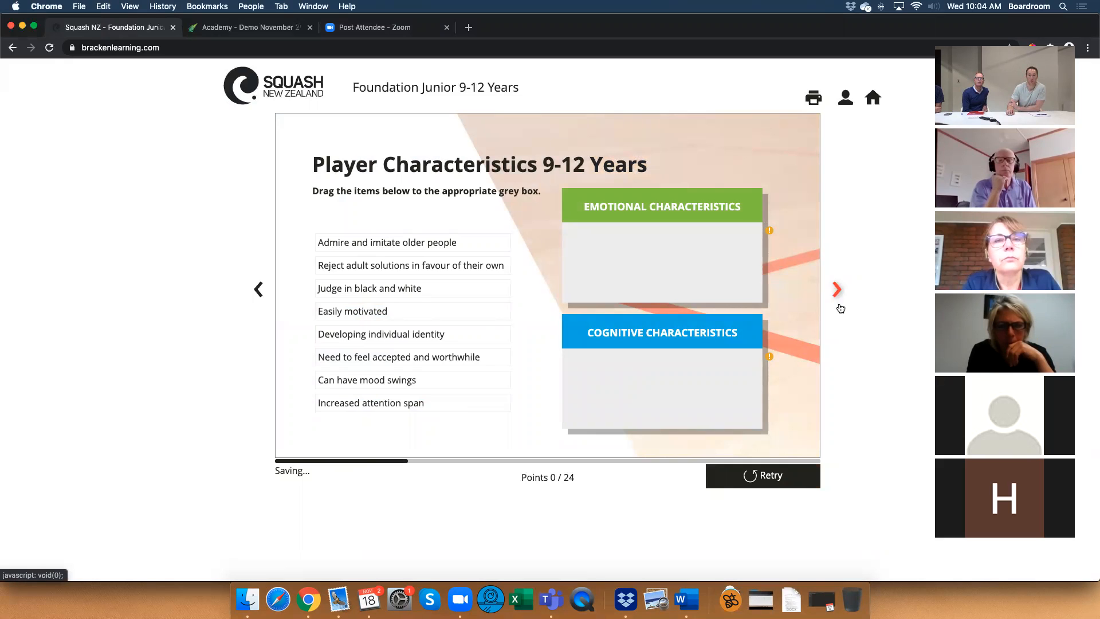
pyautogui.click(840, 307)
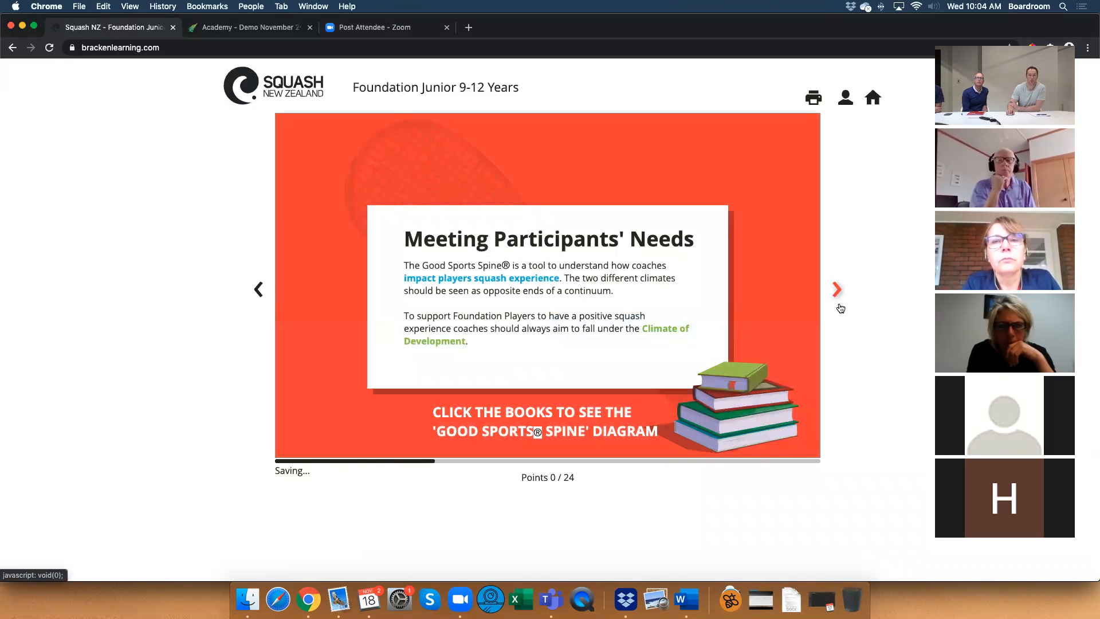
pyautogui.click(840, 308)
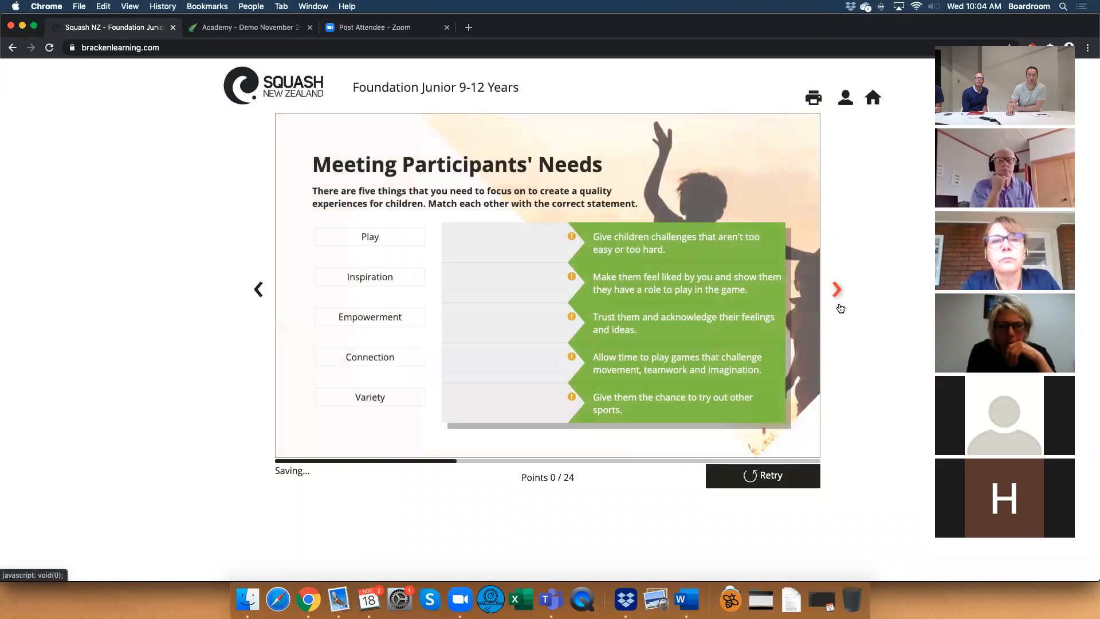
pyautogui.click(840, 307)
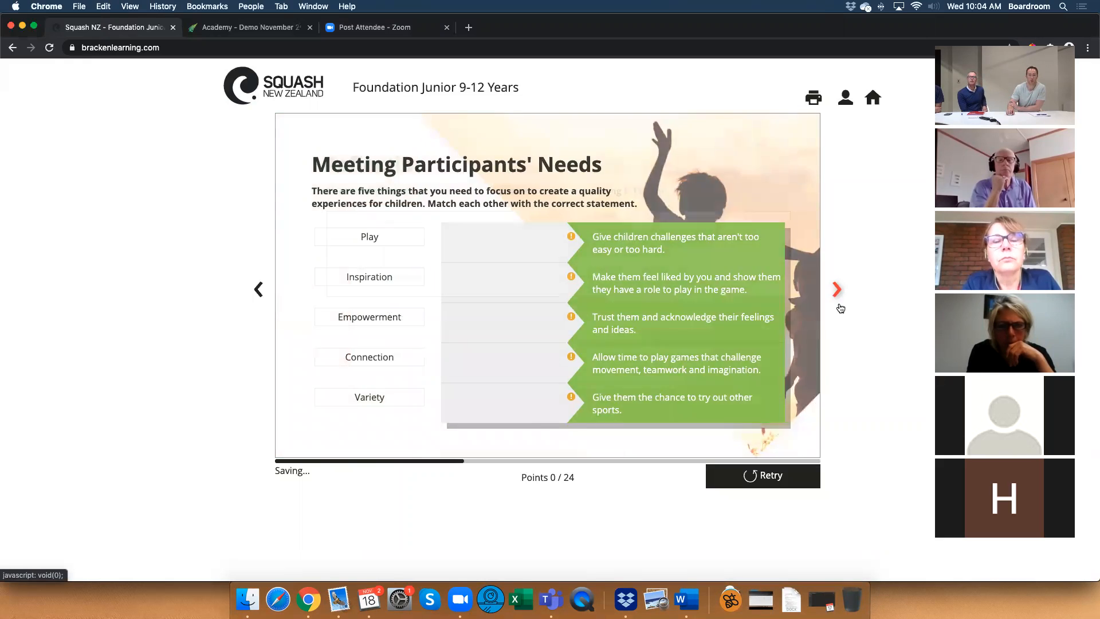
pyautogui.click(840, 308)
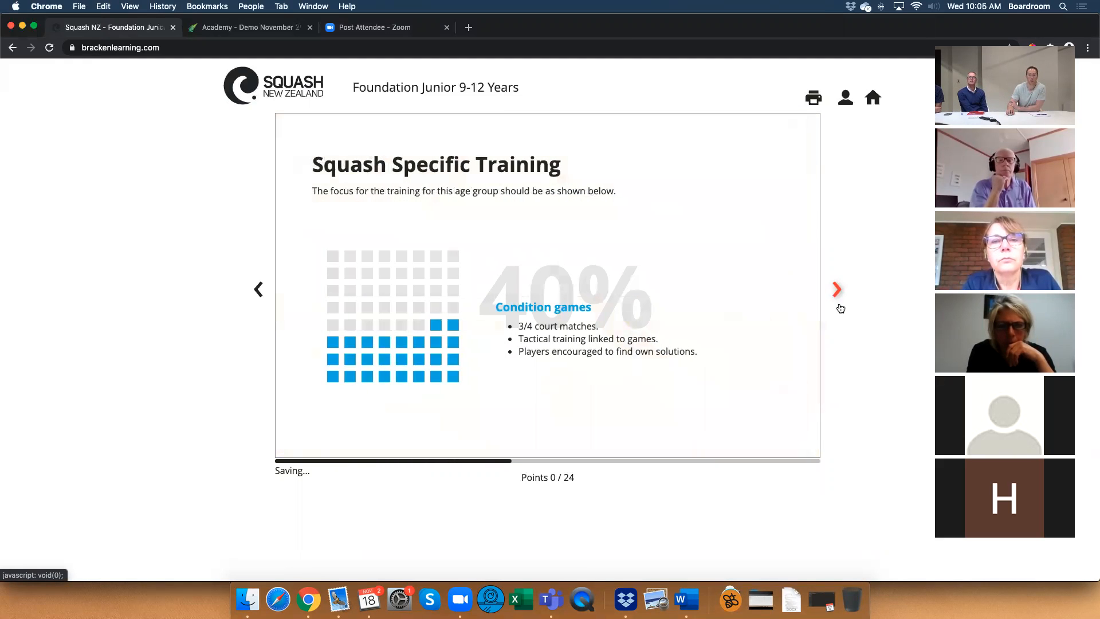
pyautogui.click(841, 308)
pyautogui.click(840, 309)
pyautogui.click(841, 308)
pyautogui.click(841, 308)
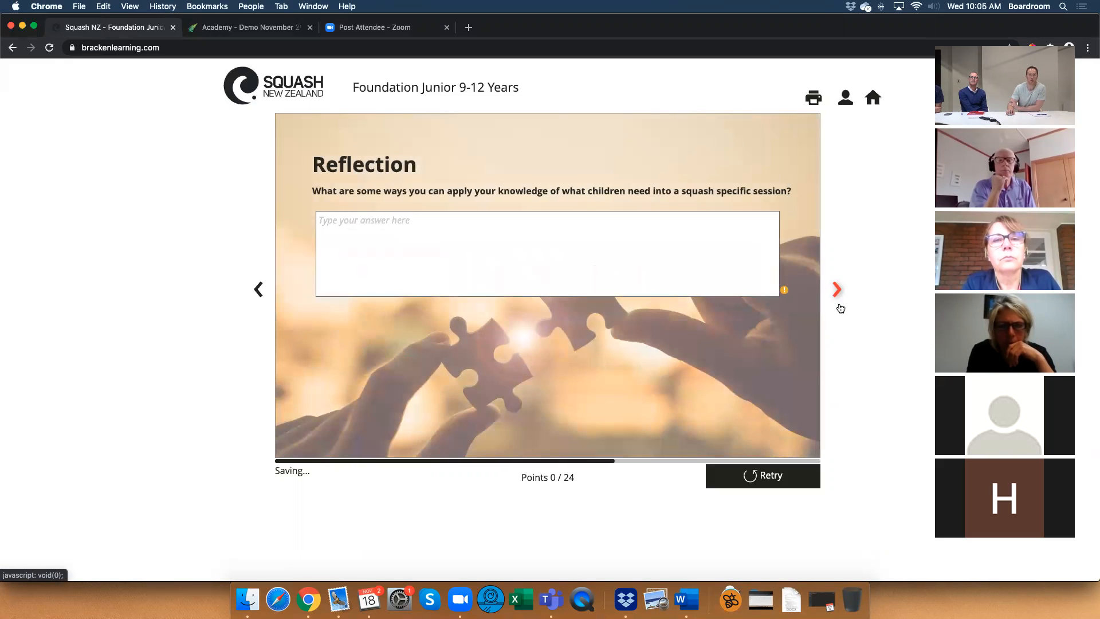
pyautogui.click(840, 308)
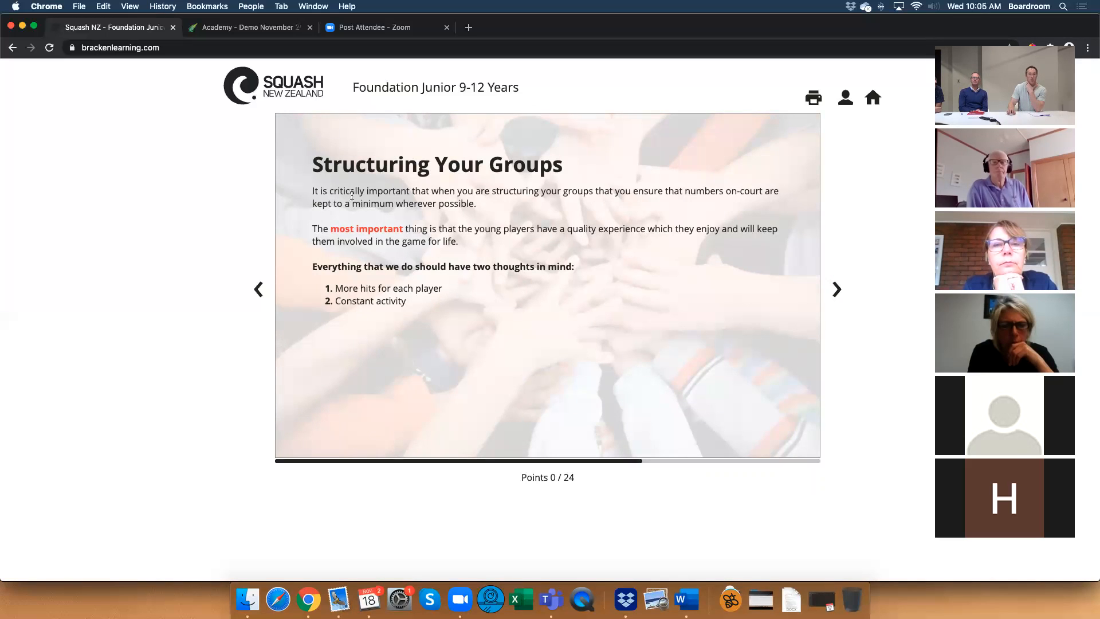
# Switch to the Demo November 2020 module, continue the session, and view the pages from Busy Image through Negative Space to Background Wash - Light.
pyautogui.click(228, 33)
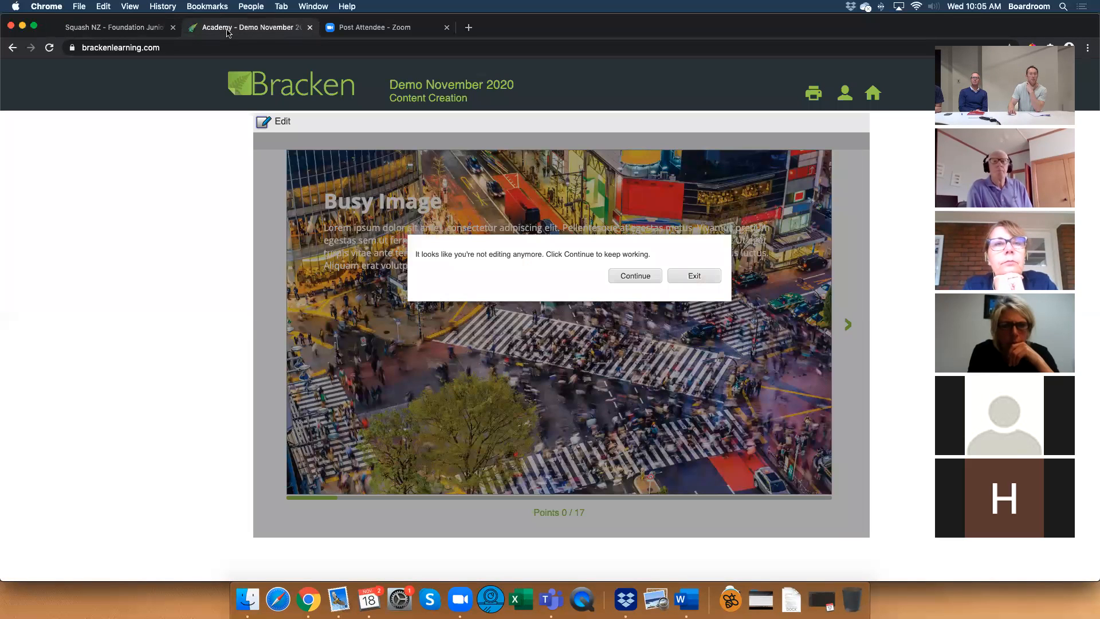
pyautogui.click(624, 275)
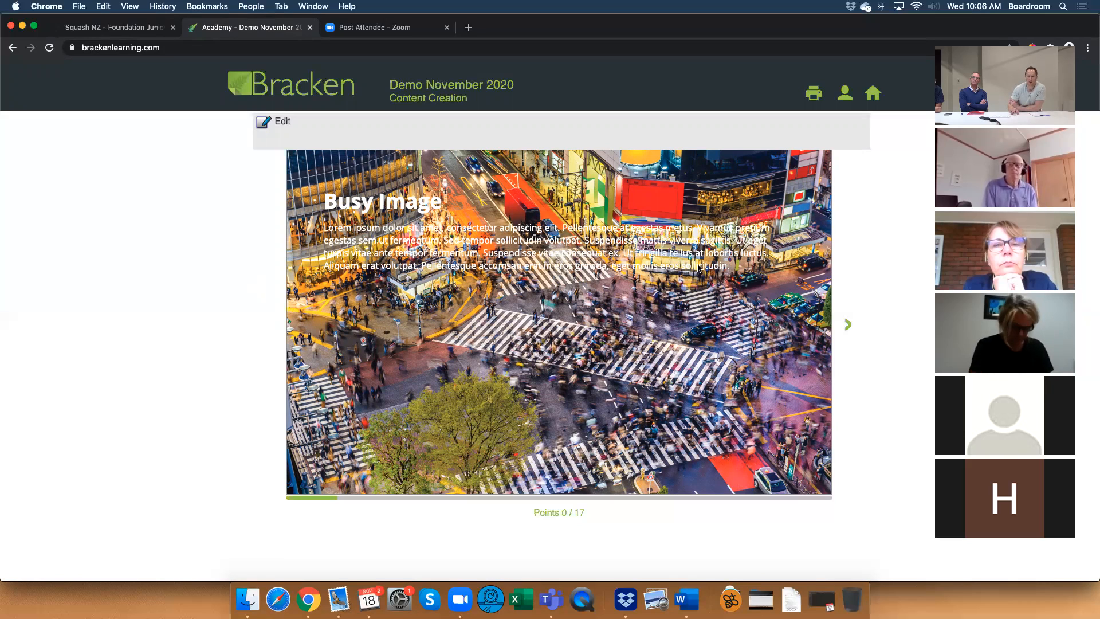
pyautogui.click(848, 326)
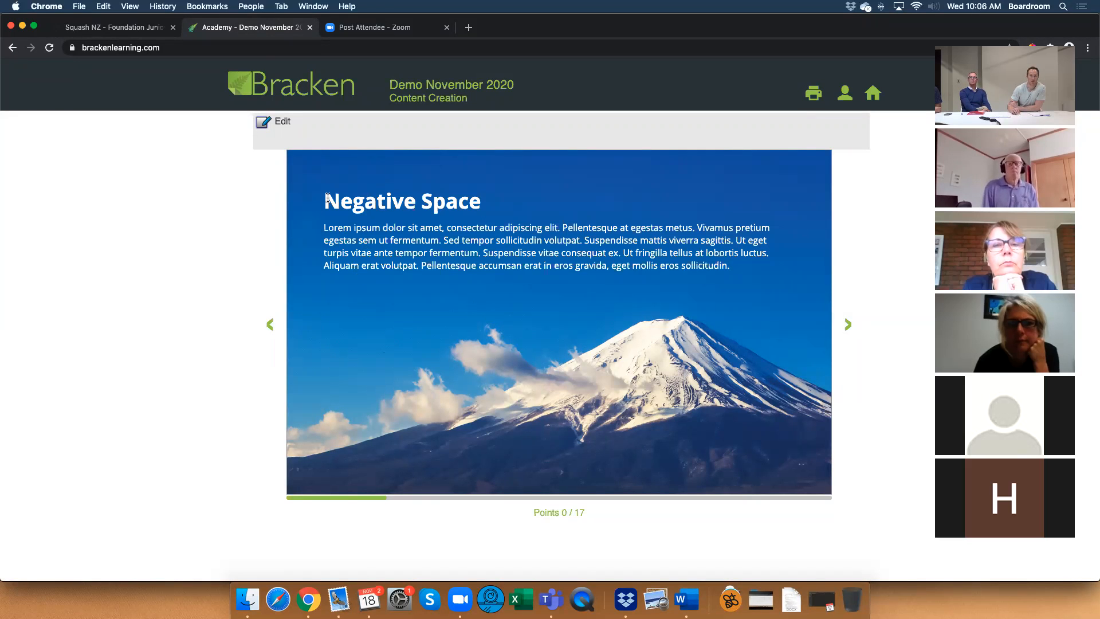
pyautogui.moveTo(324, 199); pyautogui.dragTo(736, 265)
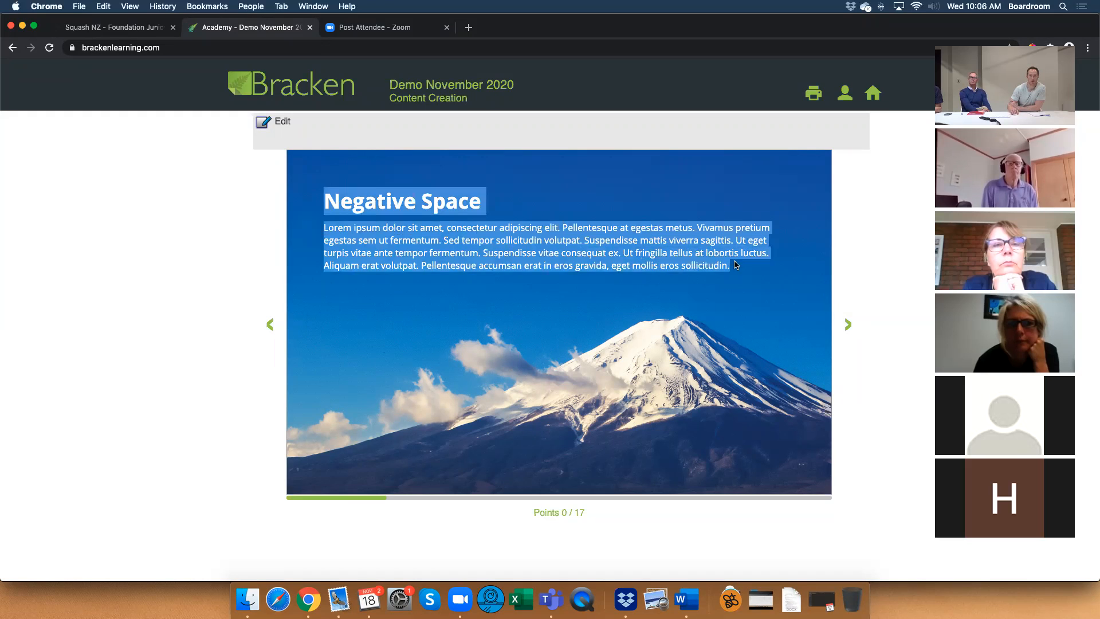
pyautogui.click(740, 270)
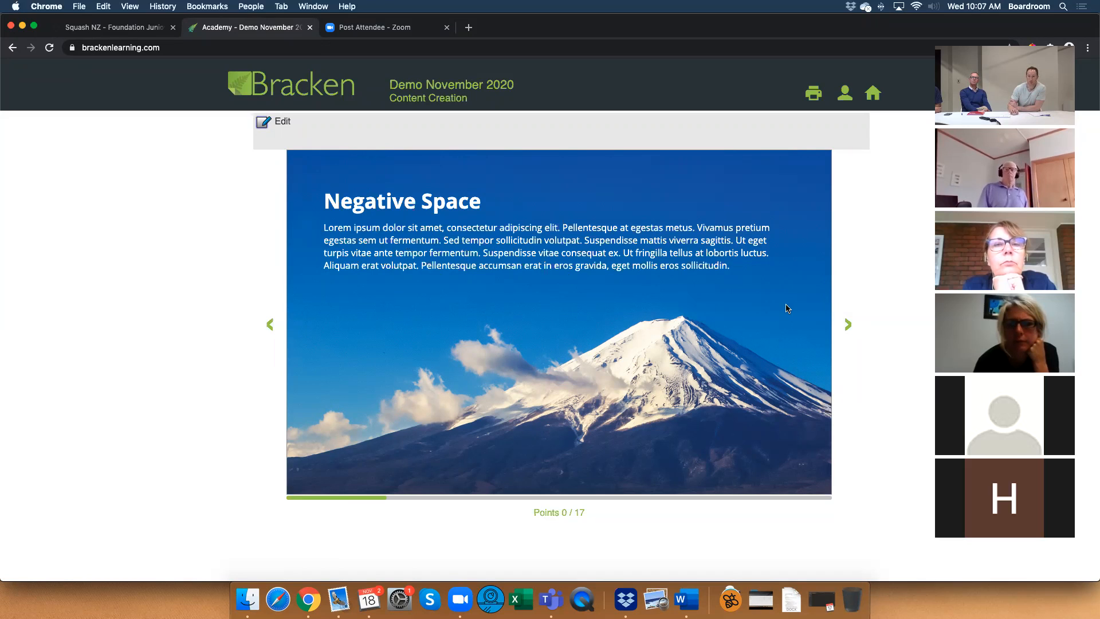
pyautogui.click(849, 326)
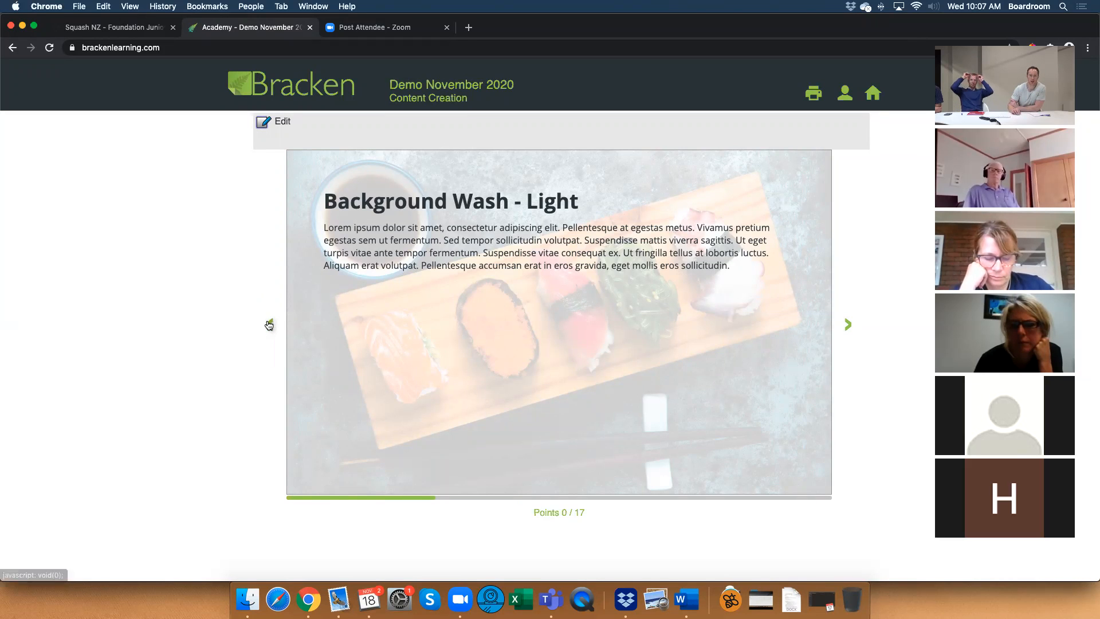
# Return to the Busy Image page for comparison, and page forward again to Background Wash - Dark.
pyautogui.click(265, 326)
pyautogui.click(265, 327)
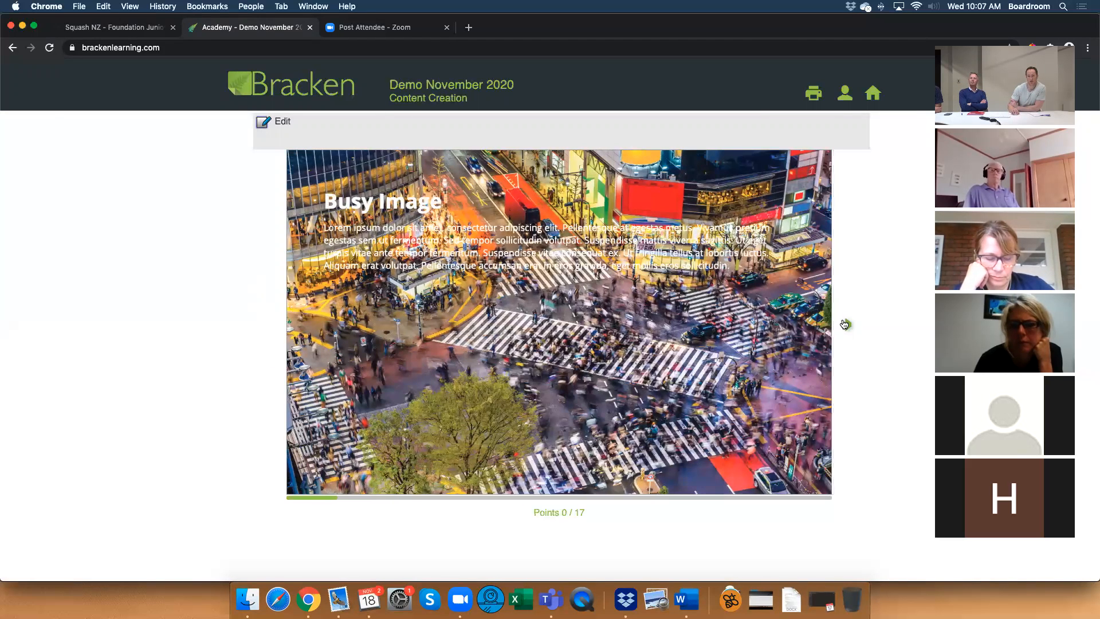
pyautogui.click(846, 324)
pyautogui.click(846, 324)
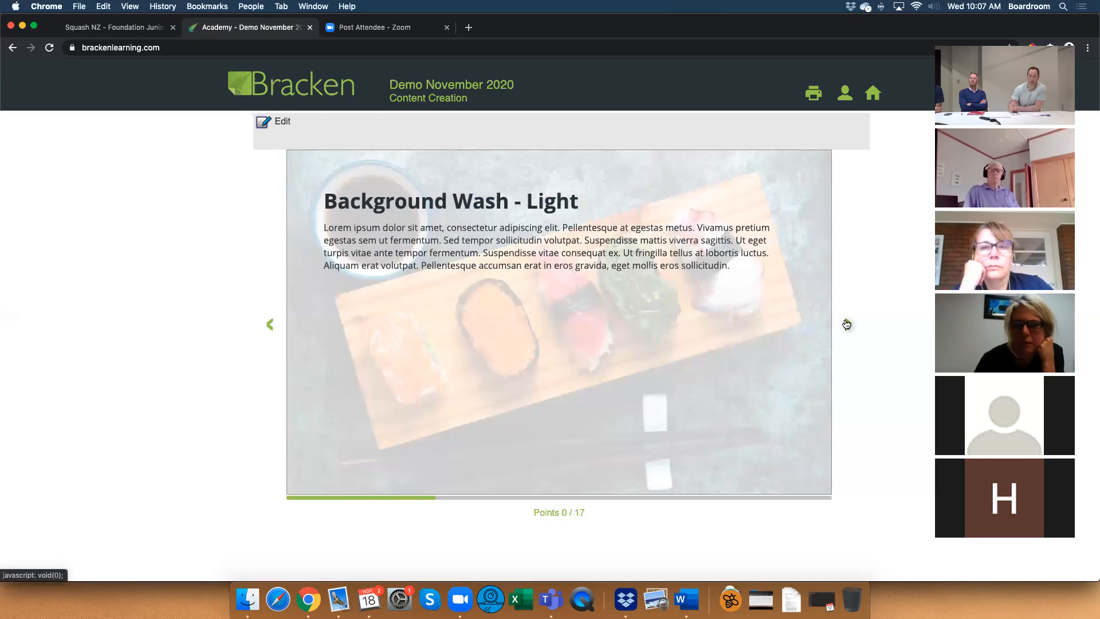
pyautogui.click(846, 324)
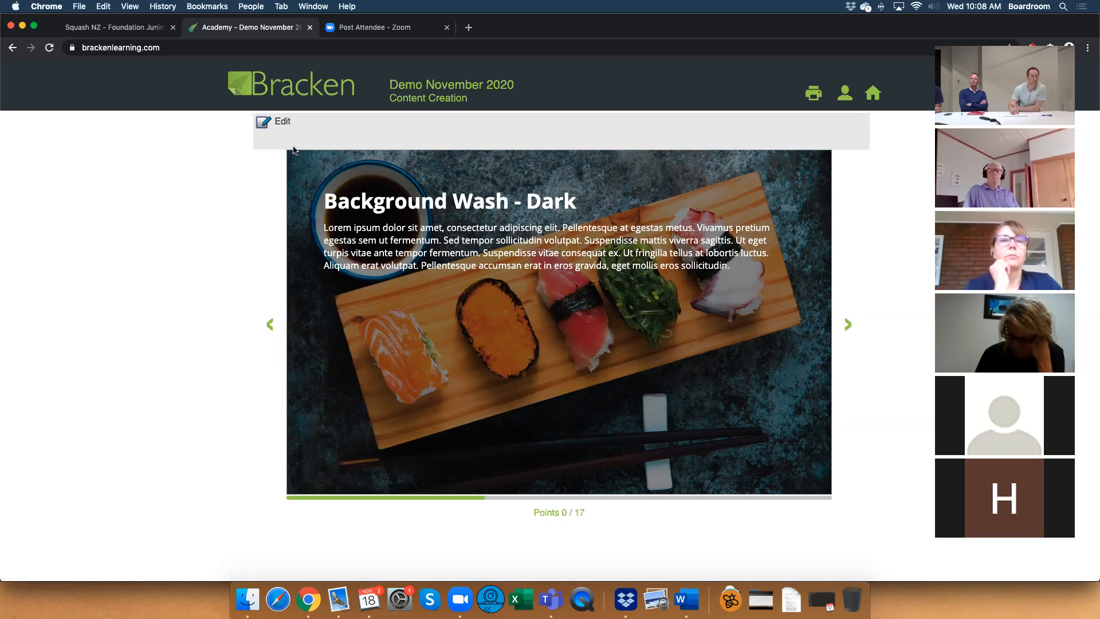
# Start editing the module and insert a blank page after the Background Wash - Dark page.
pyautogui.click(283, 127)
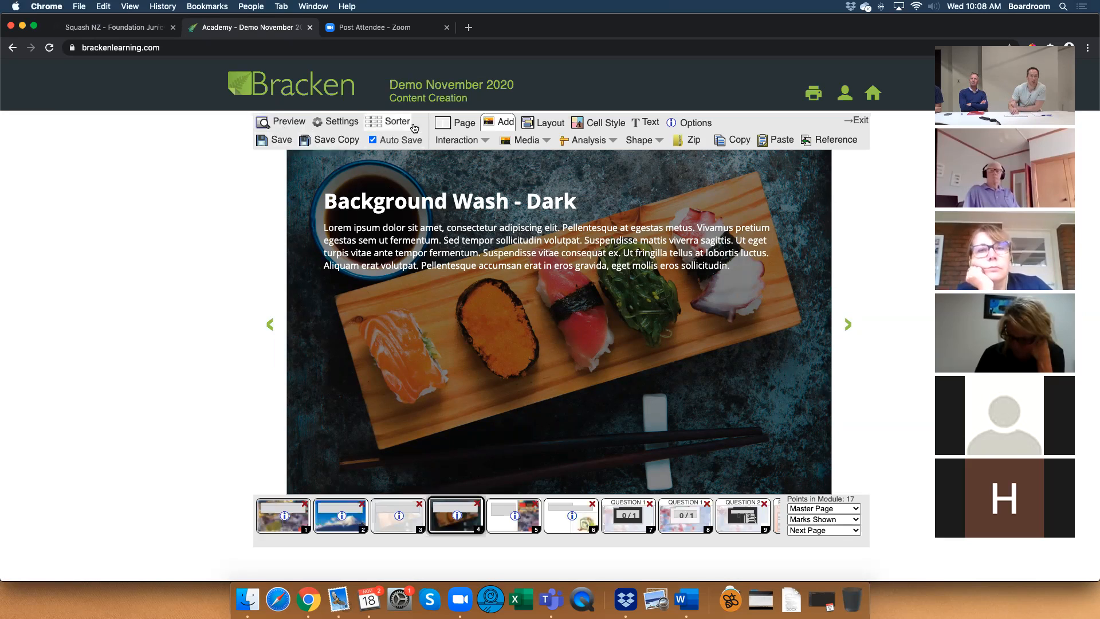
pyautogui.click(456, 122)
pyautogui.click(449, 141)
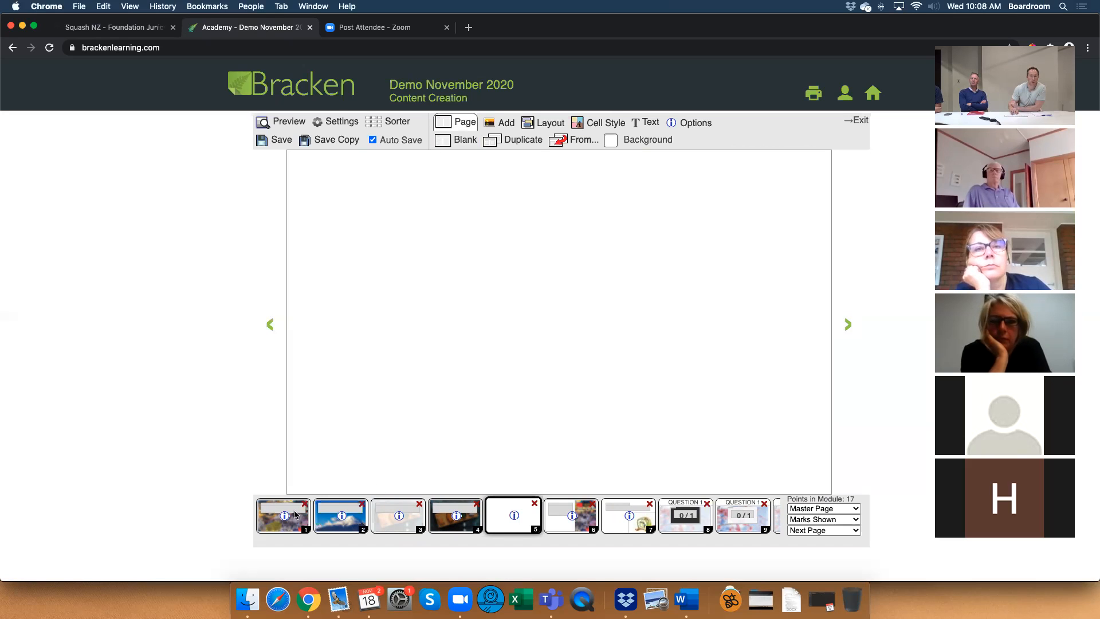
# Copy the Lorem ipsum paragraph cell from the Background Wash - Dark page and paste it onto blank page 5.
pyautogui.click(456, 516)
pyautogui.click(473, 259)
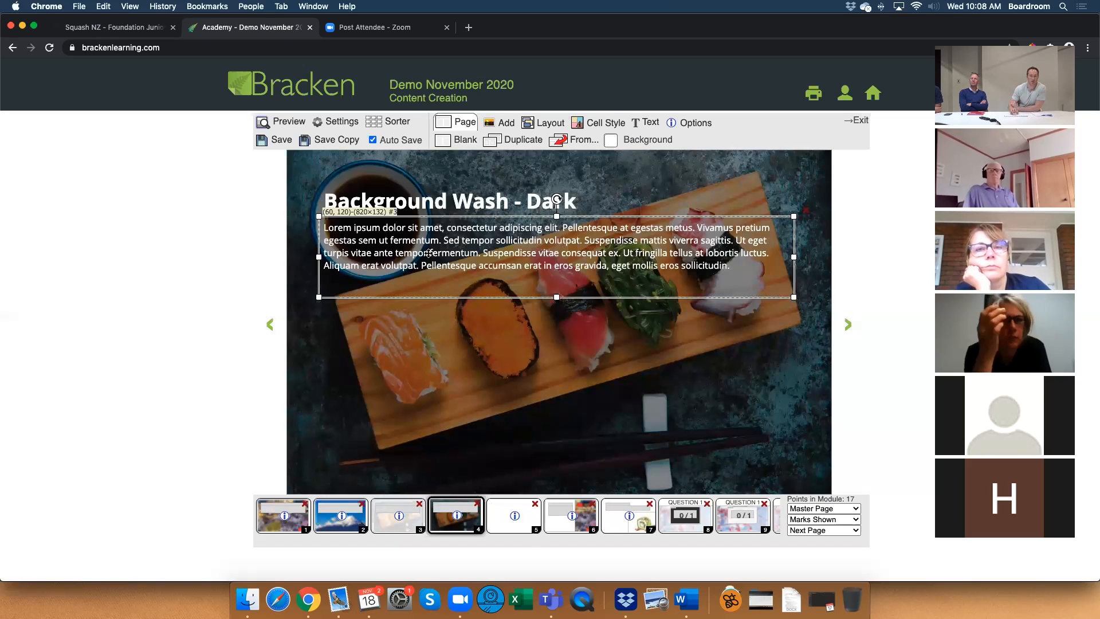
pyautogui.click(500, 122)
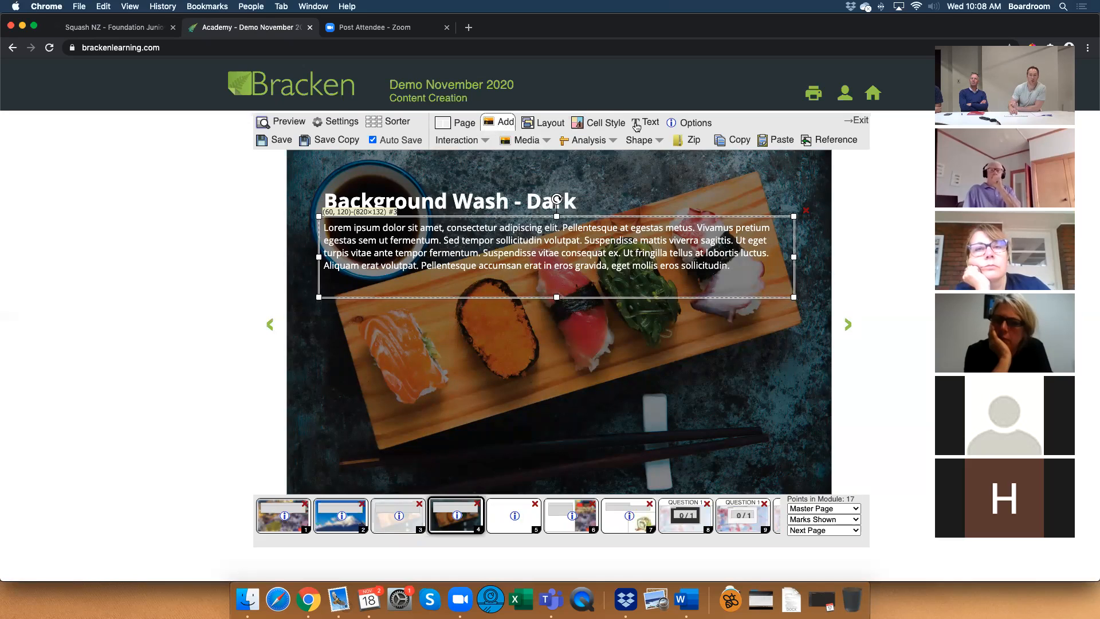
pyautogui.click(508, 515)
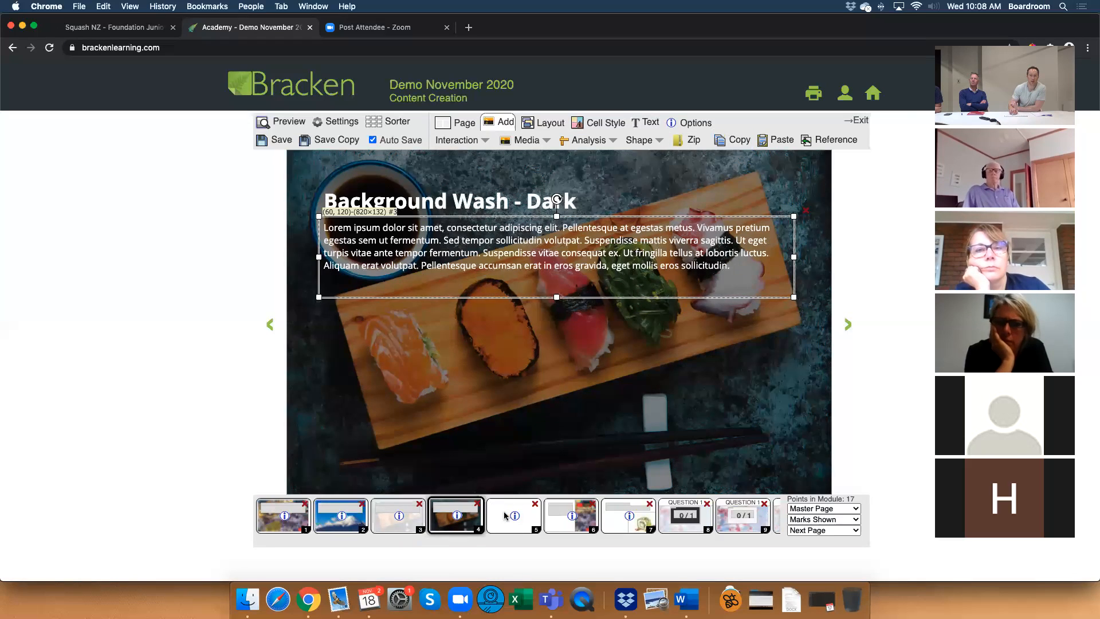
pyautogui.click(780, 140)
# Add the sushi image 950x600-4 from the media library to page 5 and align it to fill the page.
pyautogui.click(471, 190)
pyautogui.click(538, 142)
pyautogui.click(533, 163)
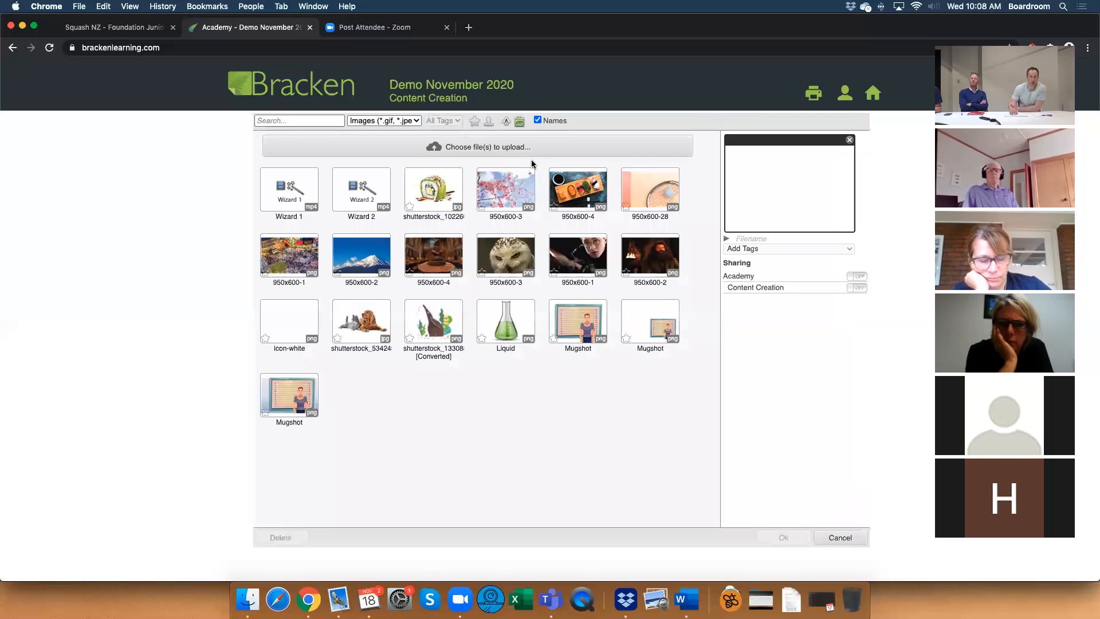
pyautogui.doubleClick(571, 188)
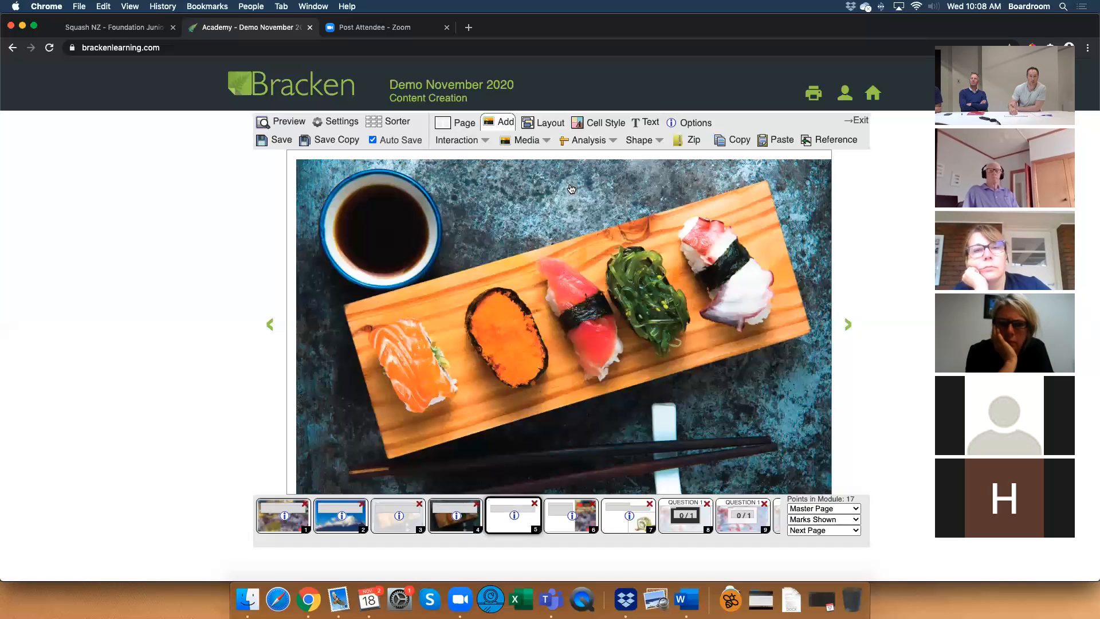
pyautogui.moveTo(518, 200); pyautogui.dragTo(518, 195)
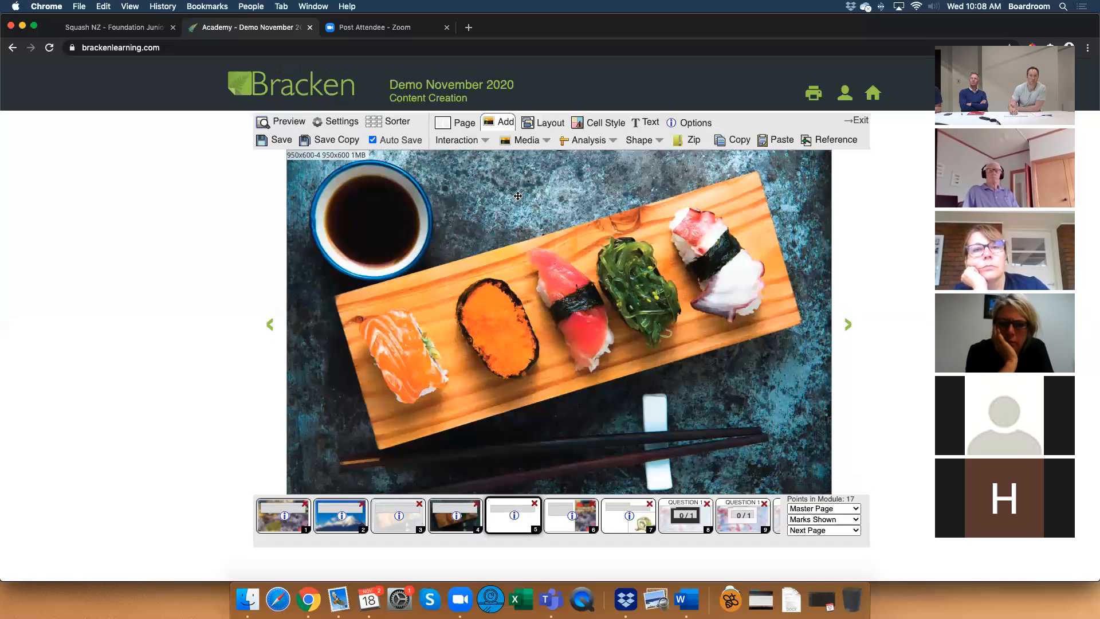
# Reorder the layers on page 5 so the sushi image sits behind the Lorem ipsum paragraph.
pyautogui.click(543, 122)
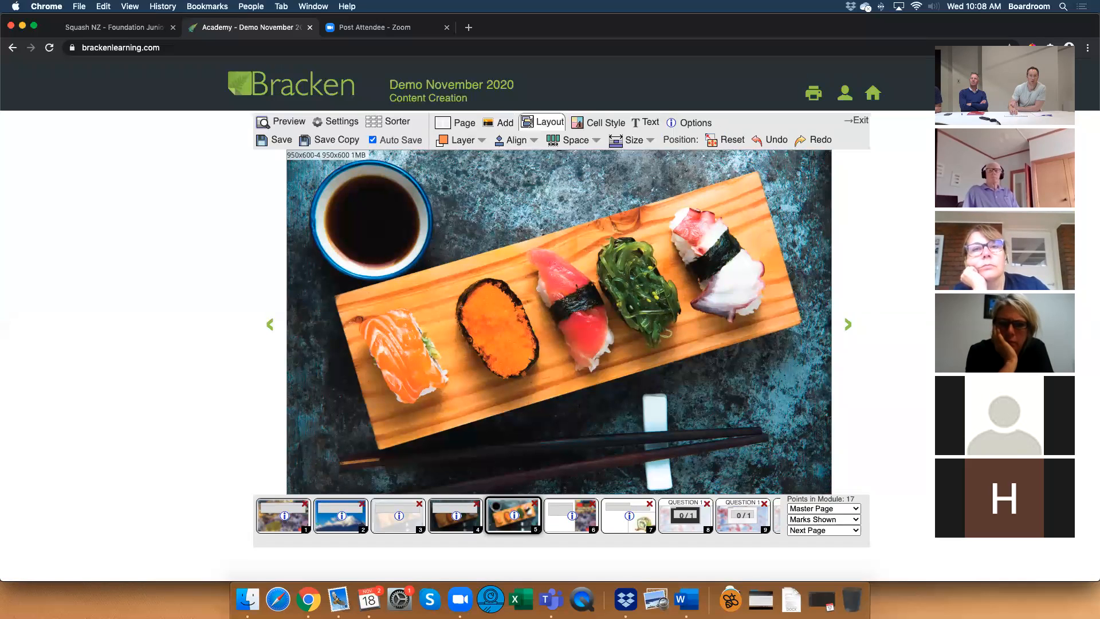
pyautogui.click(473, 144)
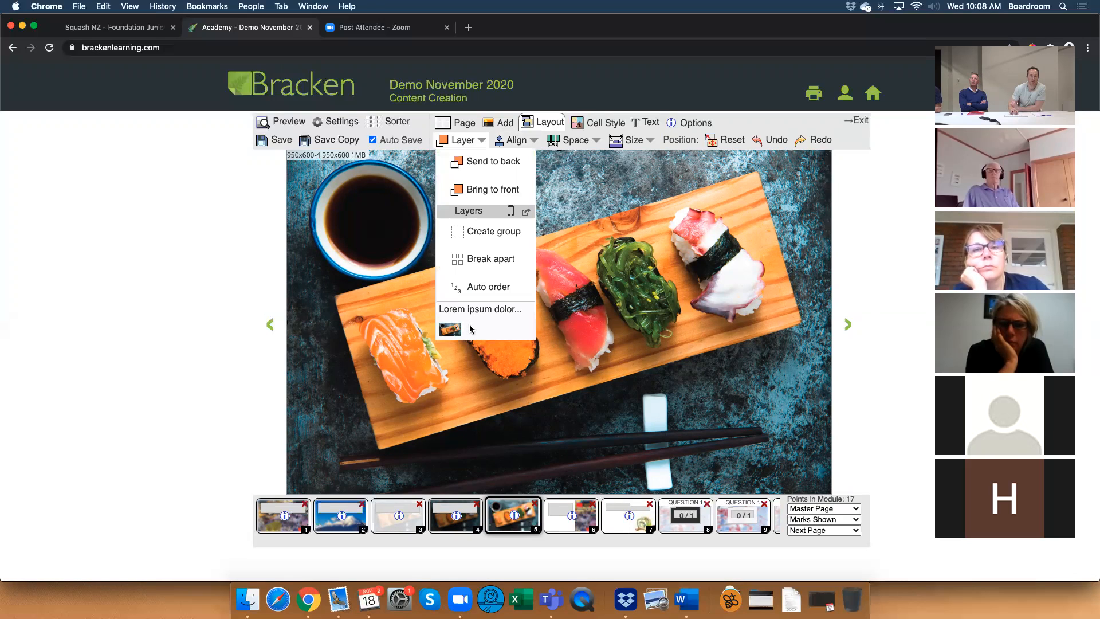
pyautogui.moveTo(473, 315); pyautogui.dragTo(439, 328)
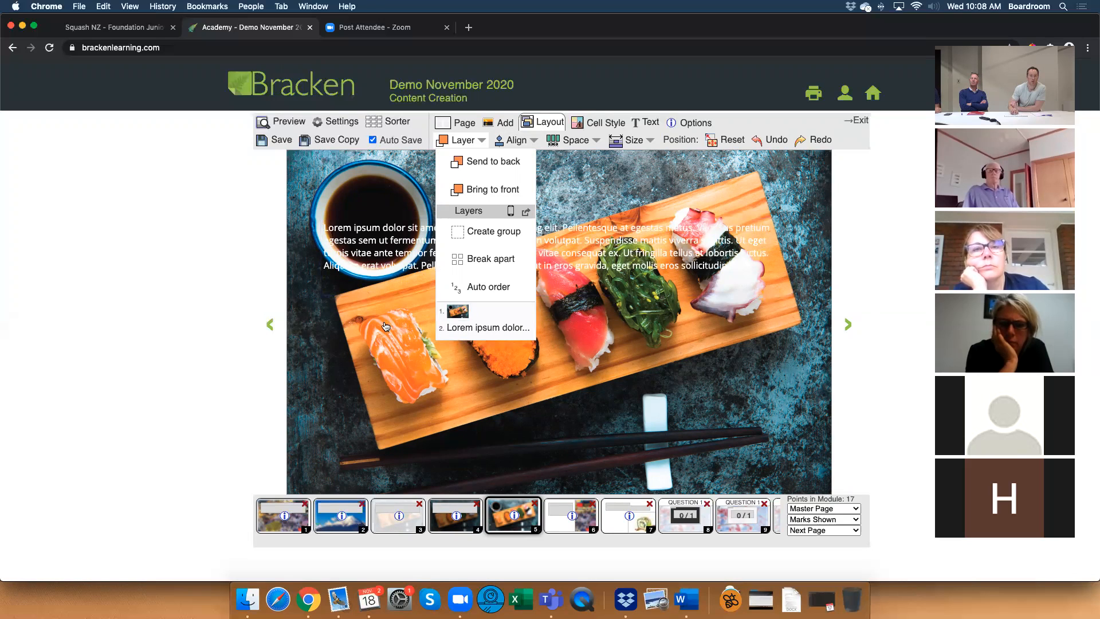
pyautogui.click(470, 143)
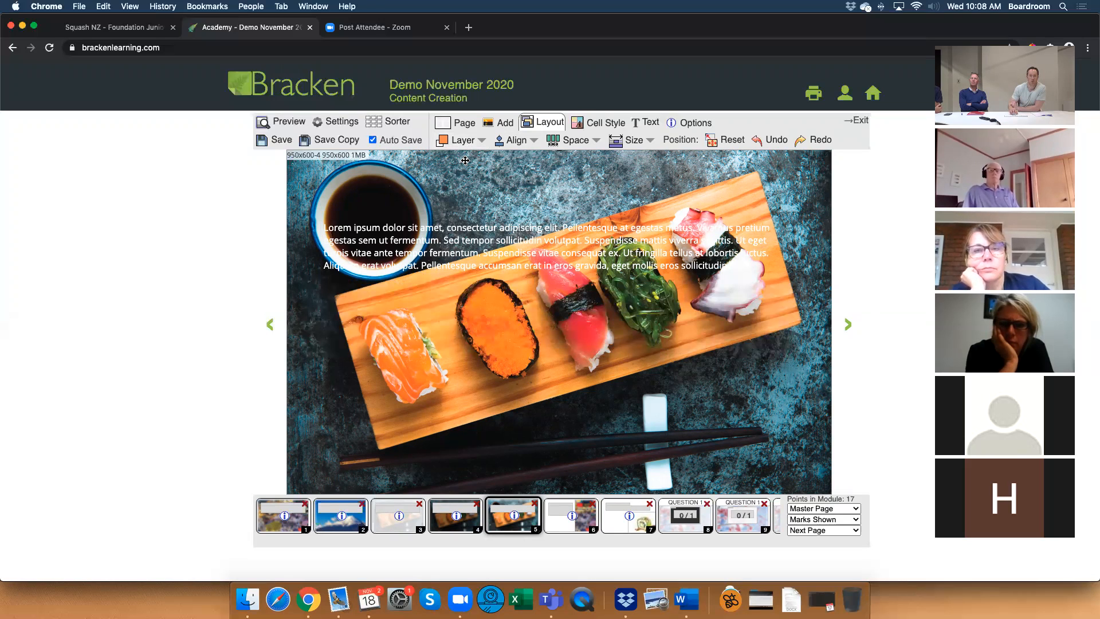
pyautogui.click(426, 238)
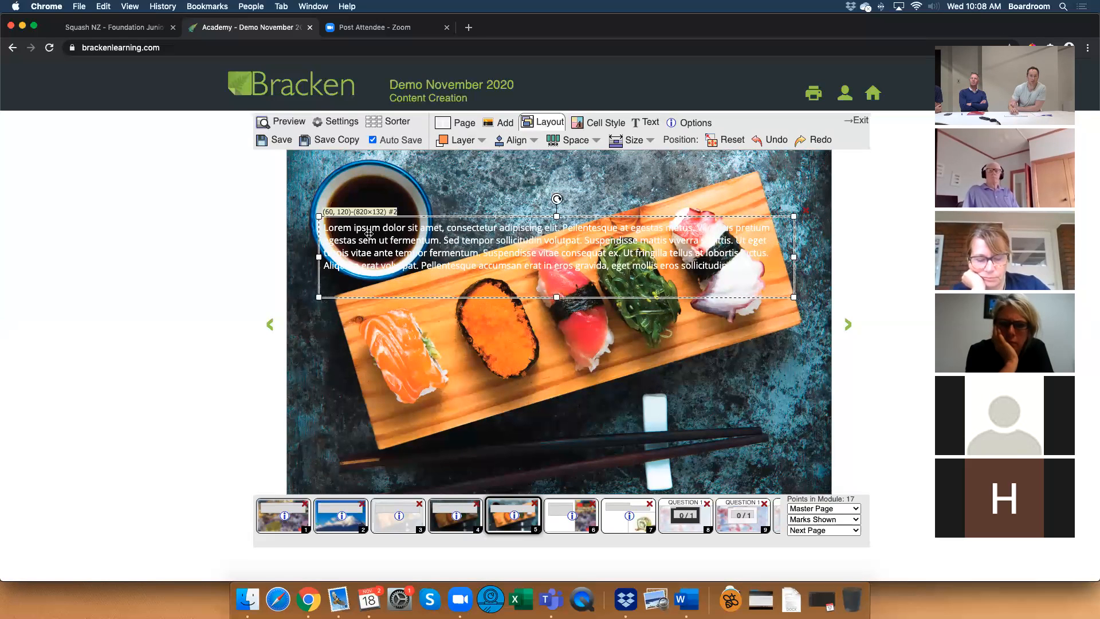
pyautogui.click(492, 180)
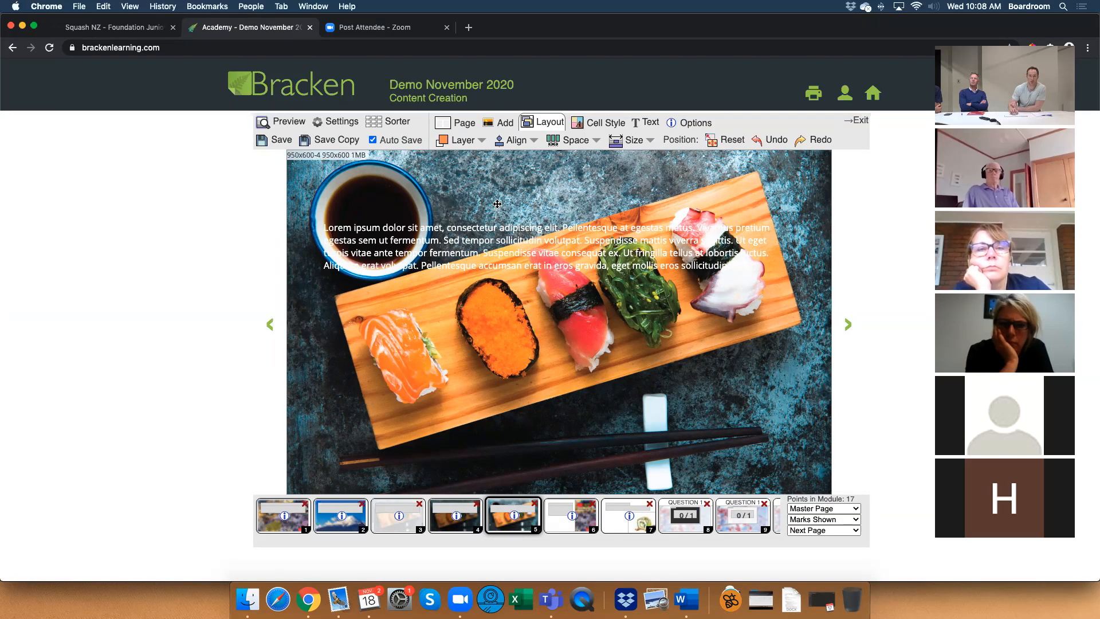
# Add a square shape on top of the sushi image on page 5.
pyautogui.click(499, 125)
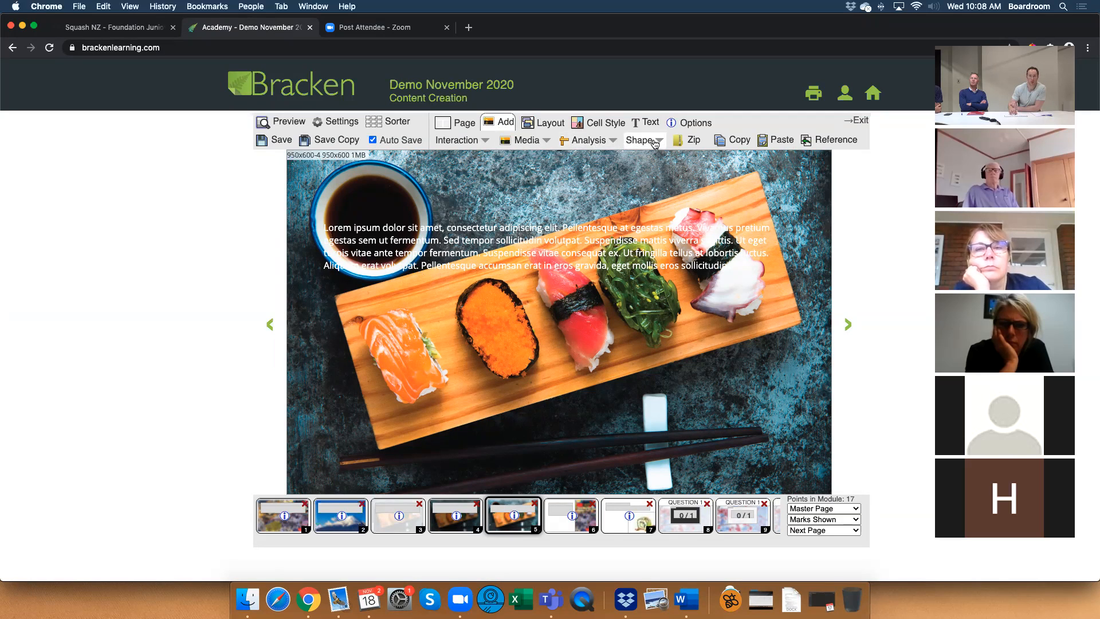
pyautogui.click(655, 143)
pyautogui.click(633, 159)
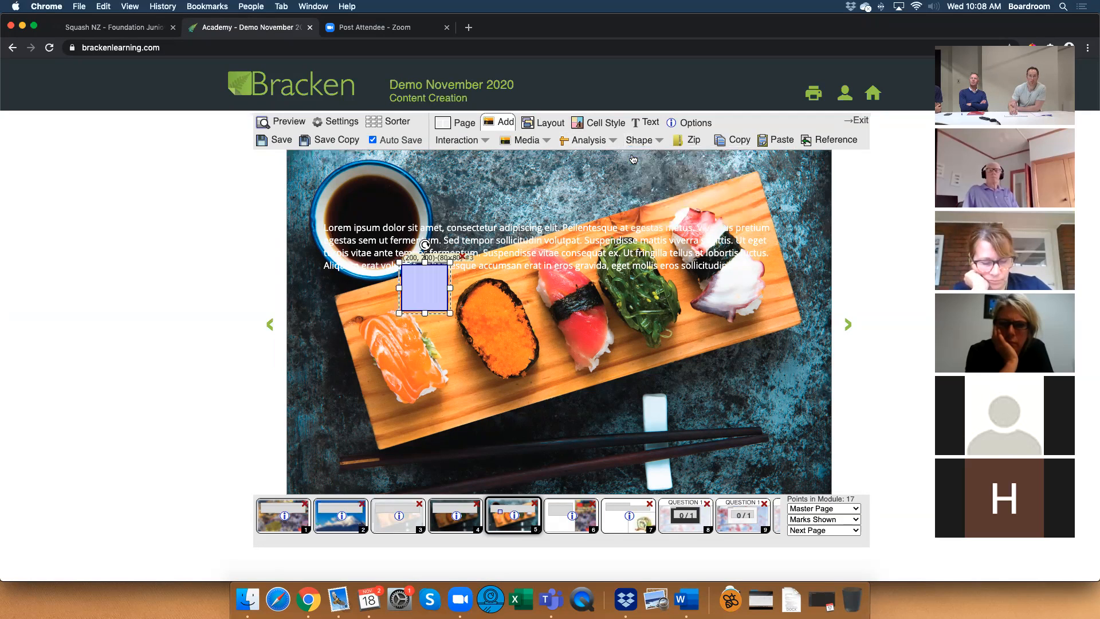
# Enlarge the square shape so it covers all of page 5 and set its border width to None.
pyautogui.moveTo(411, 276); pyautogui.dragTo(835, 497)
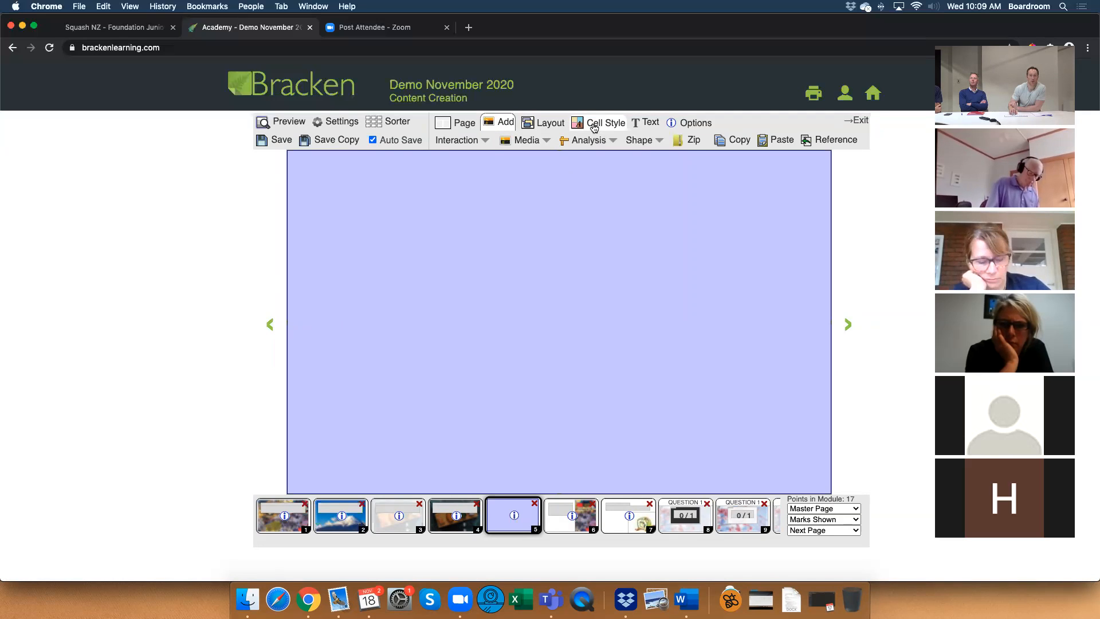
pyautogui.click(600, 128)
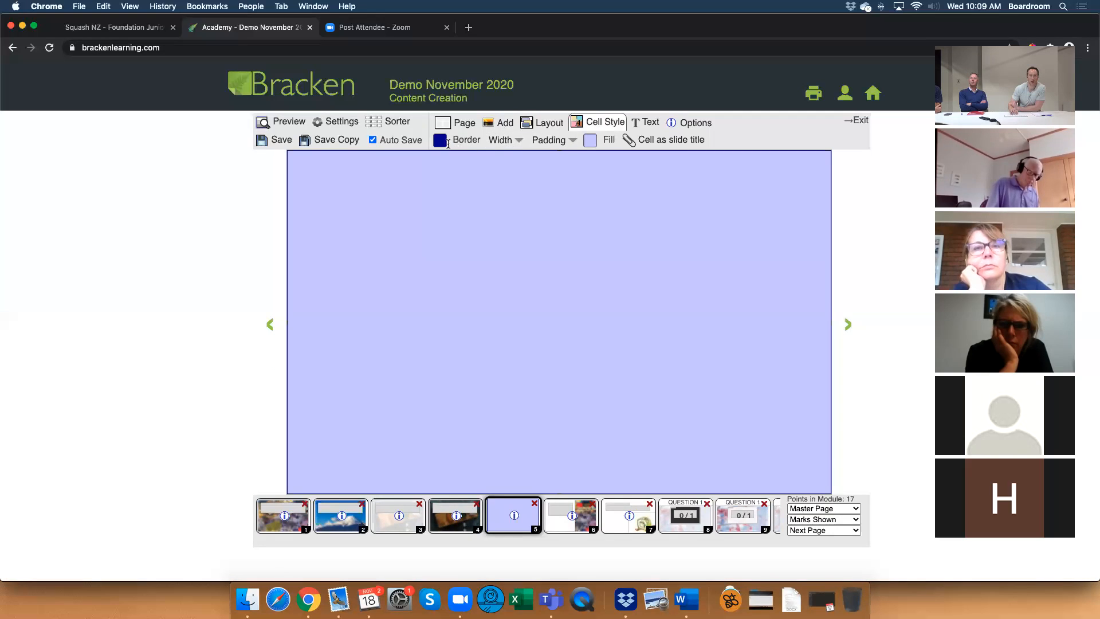
pyautogui.click(511, 141)
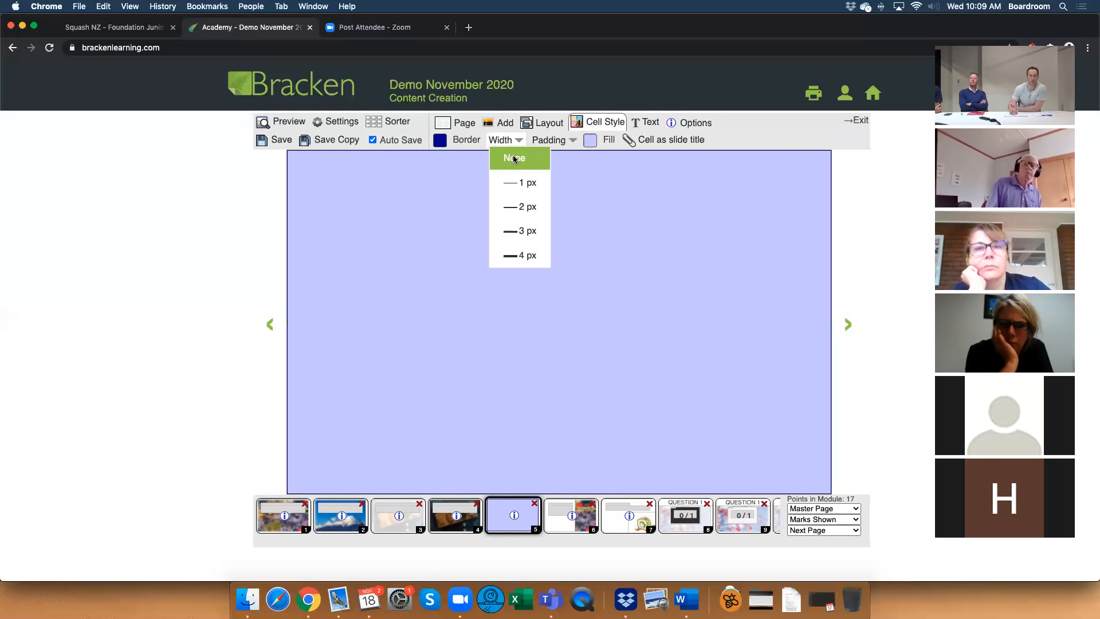
pyautogui.click(515, 159)
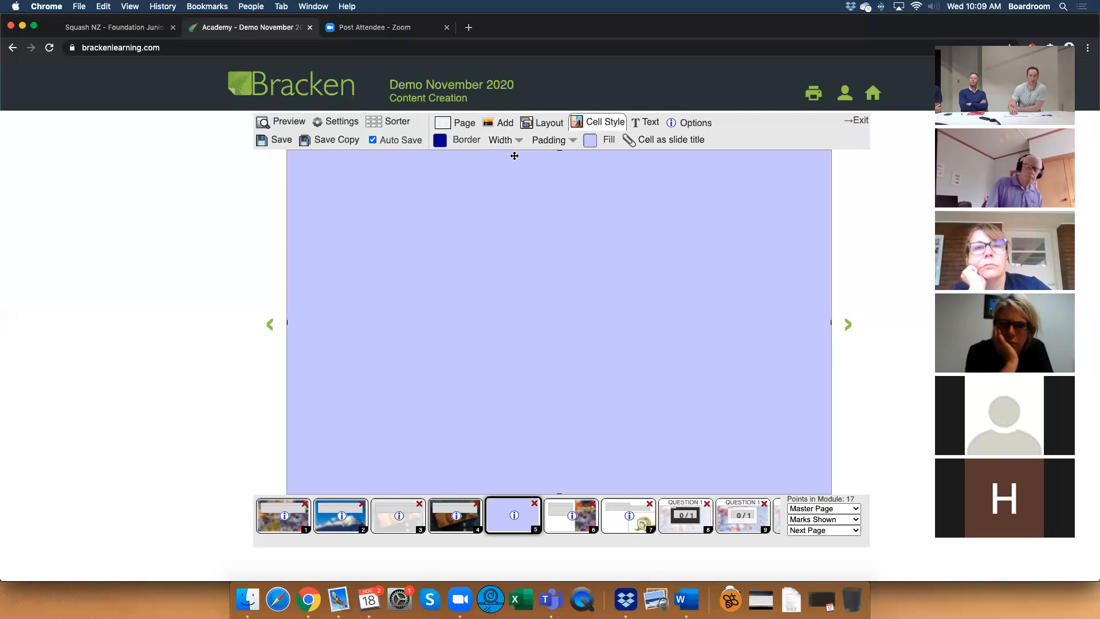
# Fill the overlay shape on page 5 with black #000000 at an opacity of 41.
pyautogui.click(591, 141)
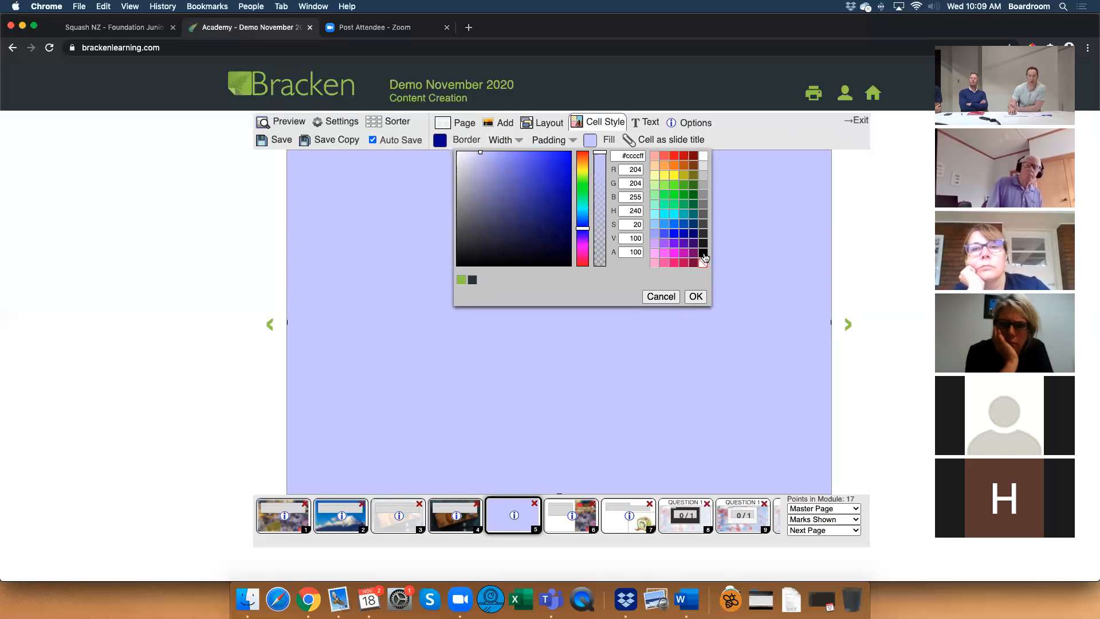
pyautogui.click(650, 236)
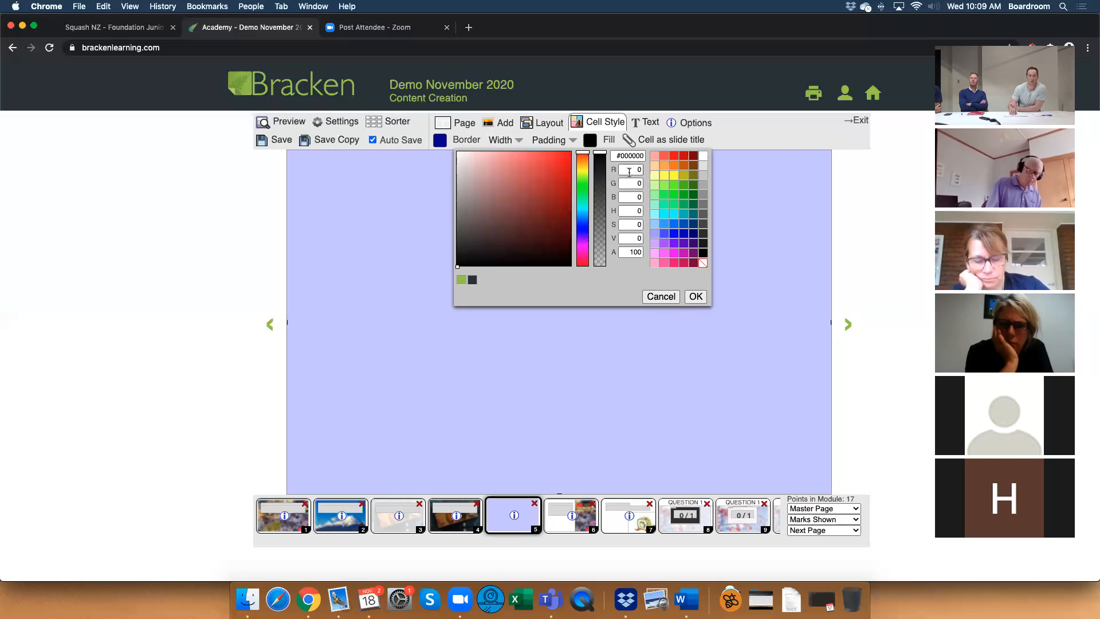
pyautogui.click(598, 156)
pyautogui.moveTo(599, 155); pyautogui.dragTo(605, 189)
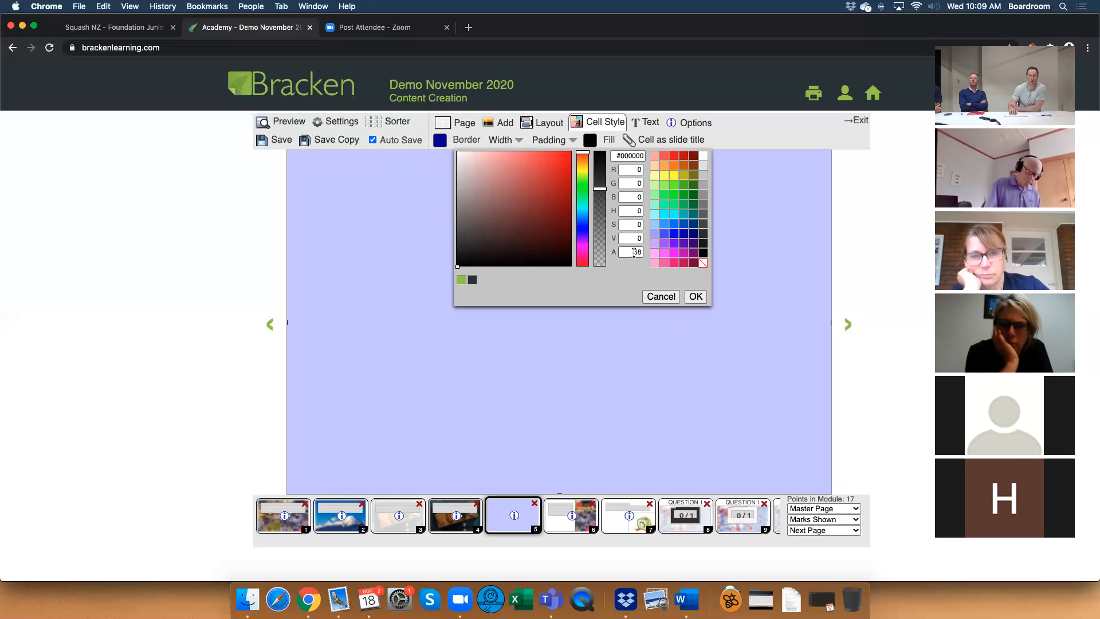
pyautogui.moveTo(602, 184); pyautogui.dragTo(603, 213)
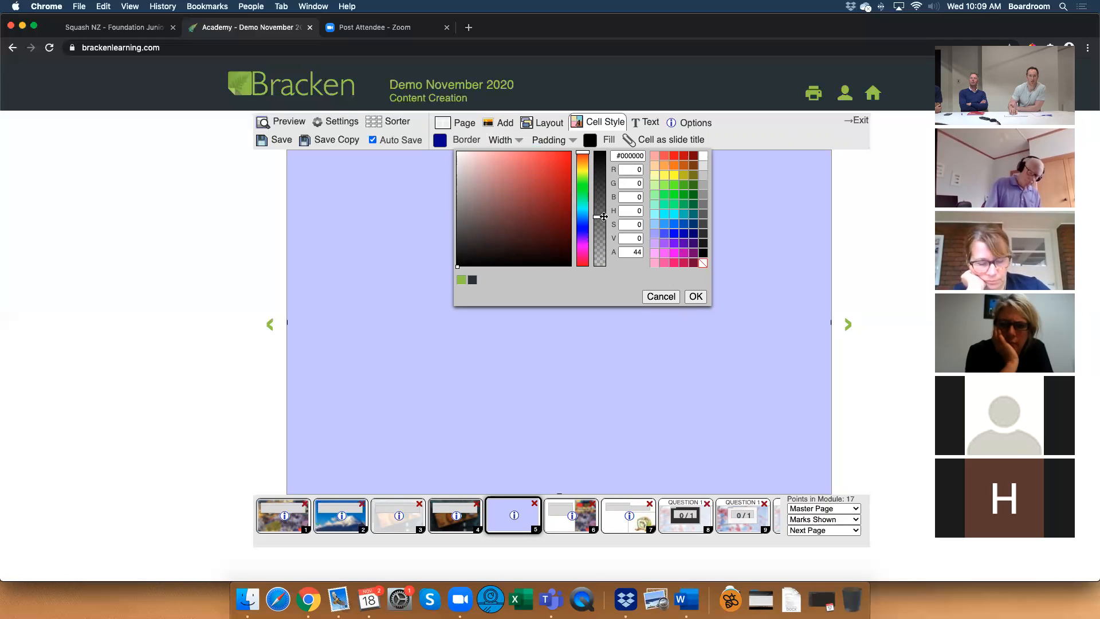
pyautogui.click(695, 297)
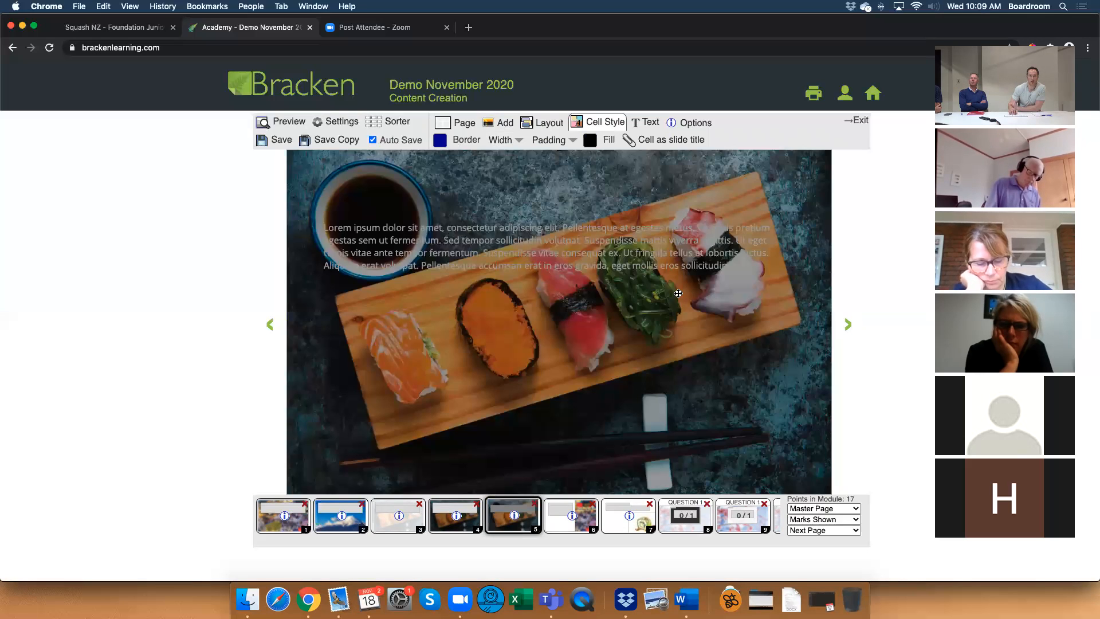
# Move the Rect overlay beneath the Lorem ipsum paragraph in page 5's layer order, above the sushi image.
pyautogui.click(543, 123)
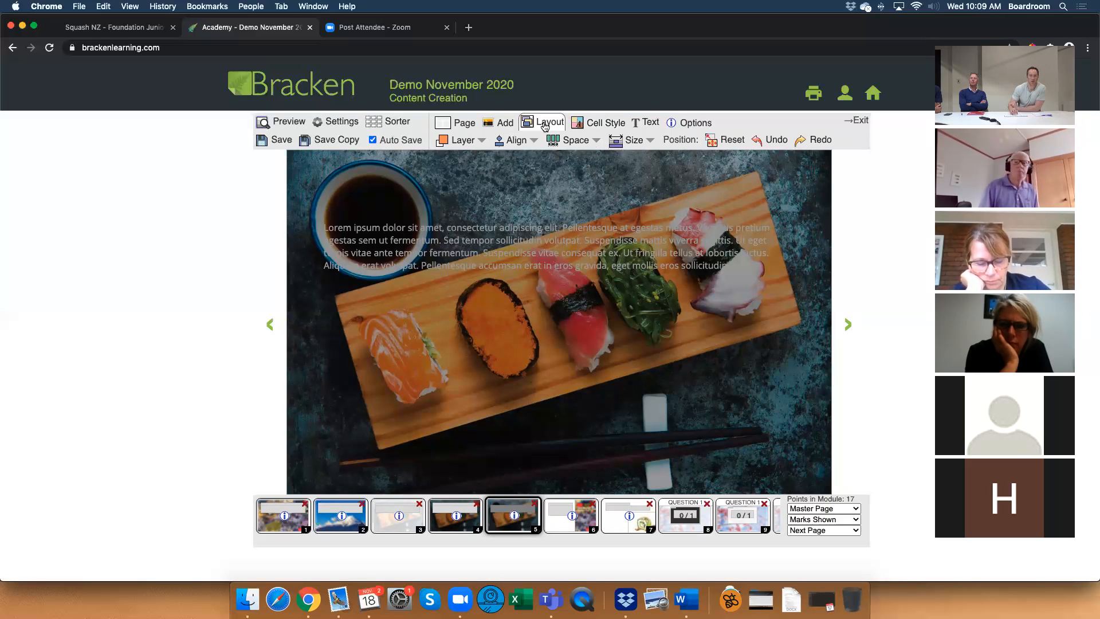
pyautogui.click(475, 143)
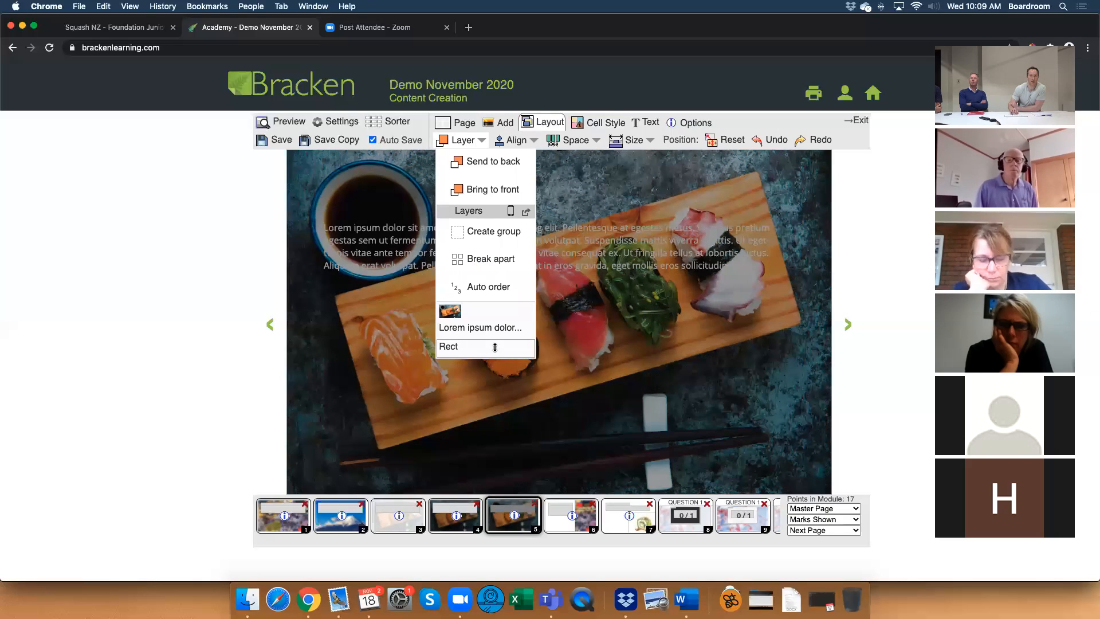
pyautogui.moveTo(495, 327); pyautogui.dragTo(494, 327)
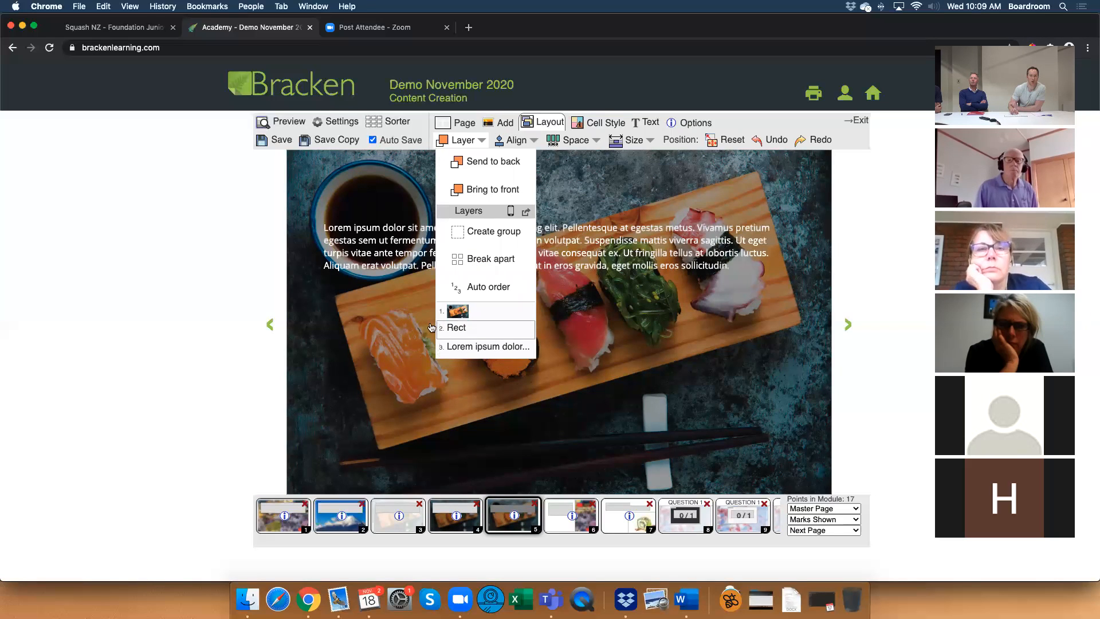
pyautogui.click(475, 143)
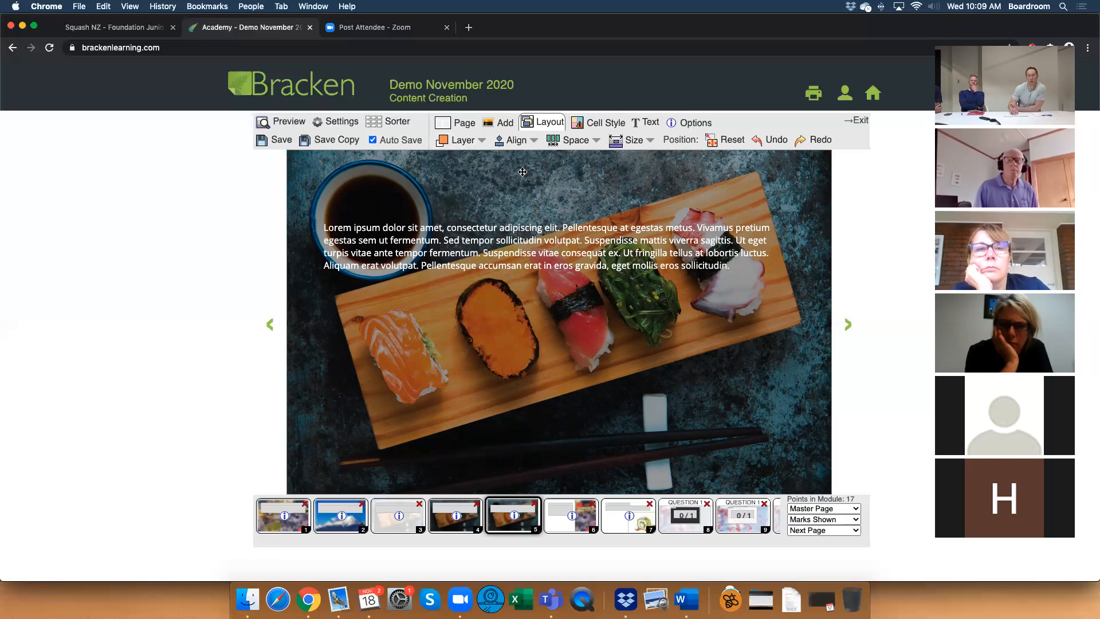
# Set the opacity of the black overlay fill on page 5 to 60.
pyautogui.click(594, 125)
pyautogui.click(590, 140)
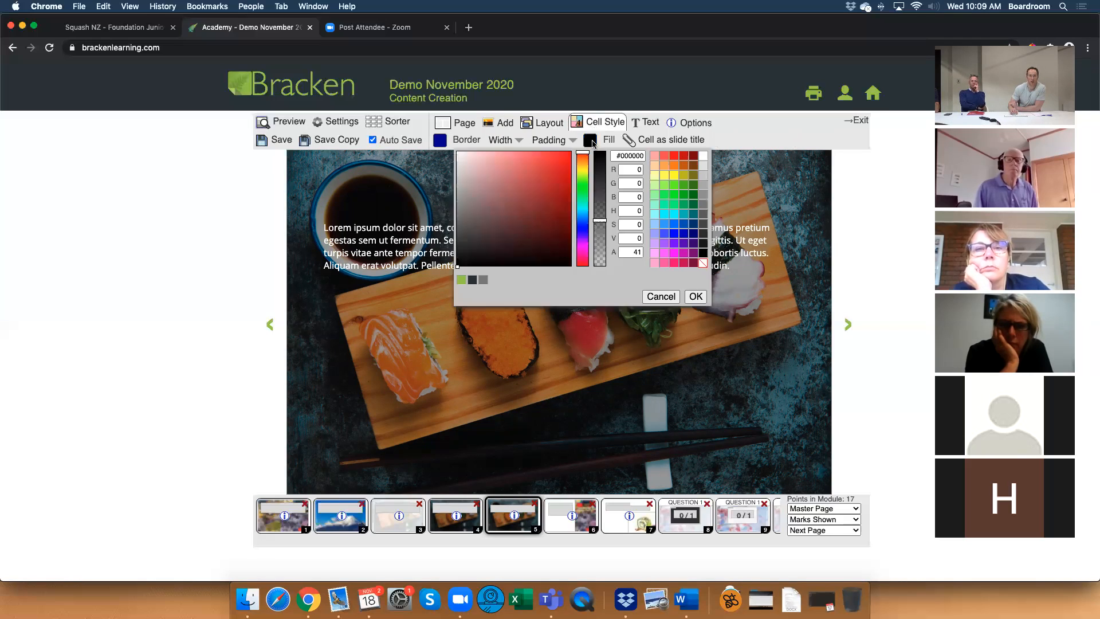
pyautogui.moveTo(603, 220); pyautogui.dragTo(604, 202)
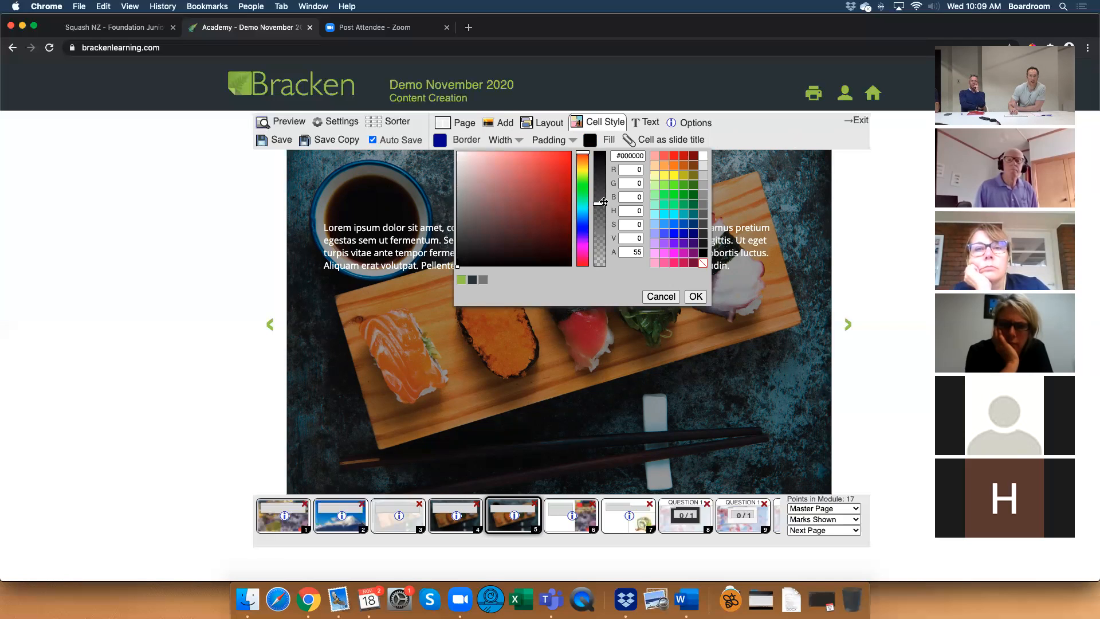
pyautogui.click(694, 295)
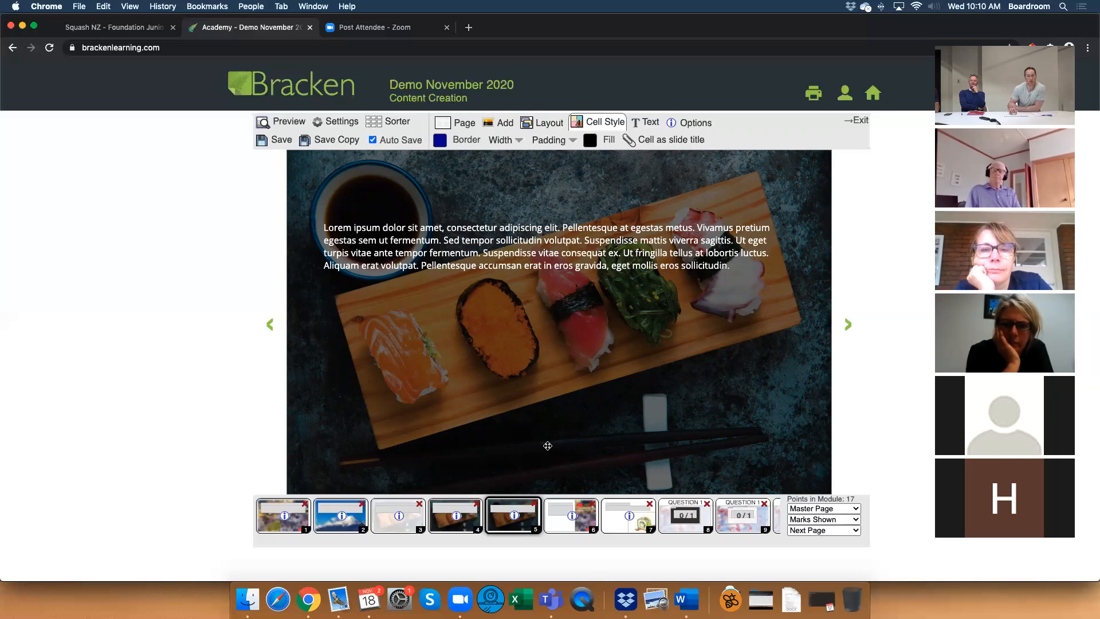
# Examine the Side Image page by selecting its city photo and the white shape behind the text.
pyautogui.click(563, 518)
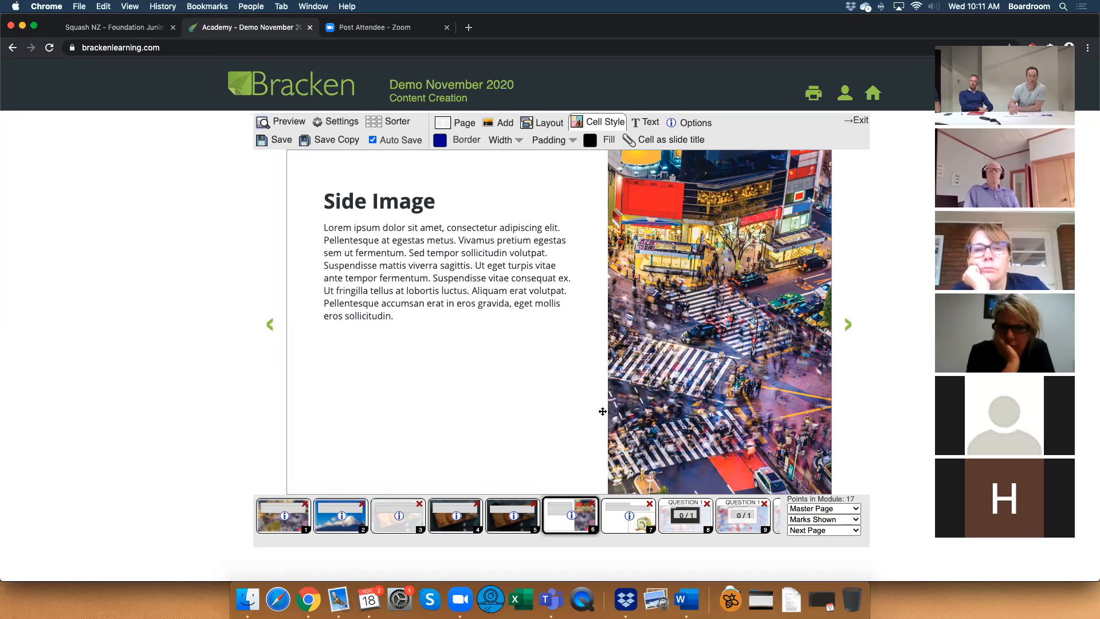
pyautogui.click(650, 354)
pyautogui.moveTo(649, 354)
pyautogui.mouseDown()
pyautogui.moveTo(762, 353)
pyautogui.moveTo(649, 353)
pyautogui.mouseUp()
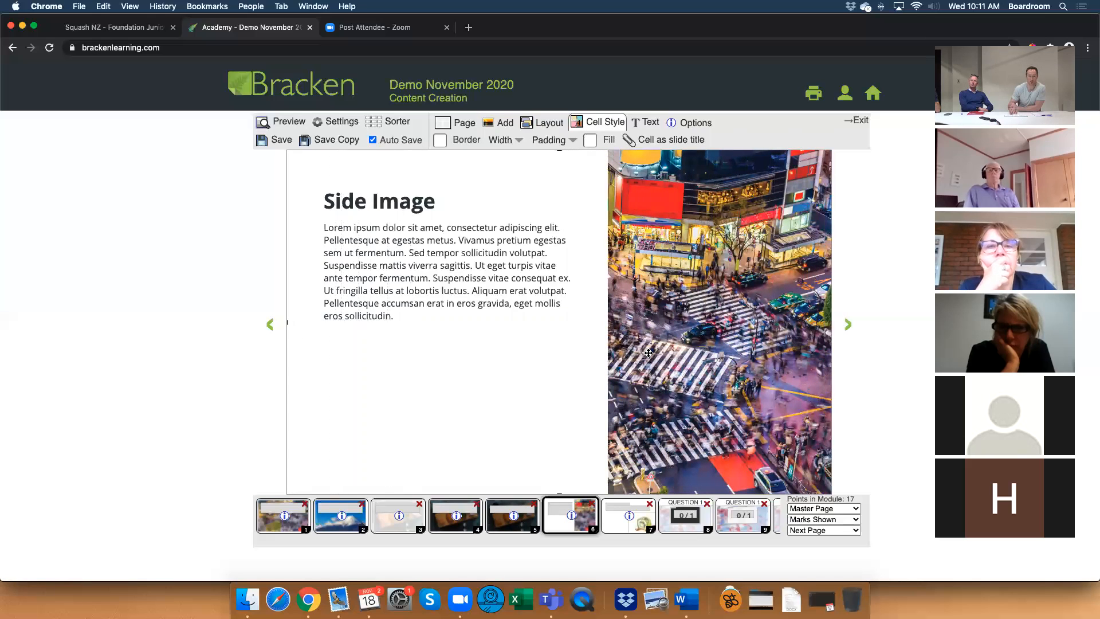
pyautogui.moveTo(575, 389)
pyautogui.mouseDown()
pyautogui.moveTo(595, 389)
pyautogui.moveTo(575, 387)
pyautogui.mouseUp()
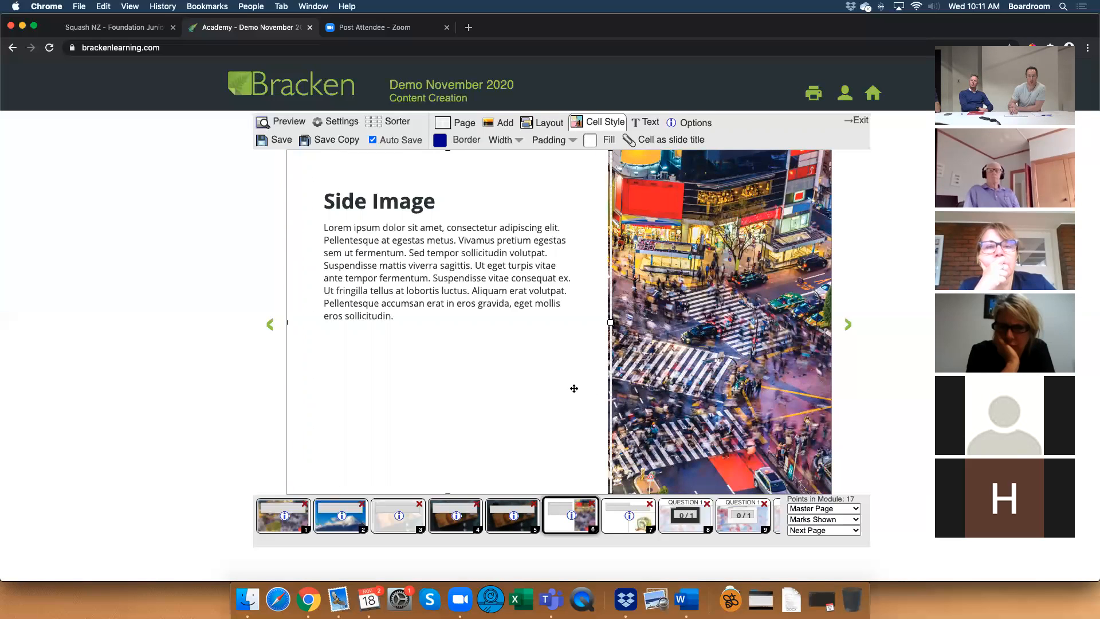
pyautogui.click(735, 321)
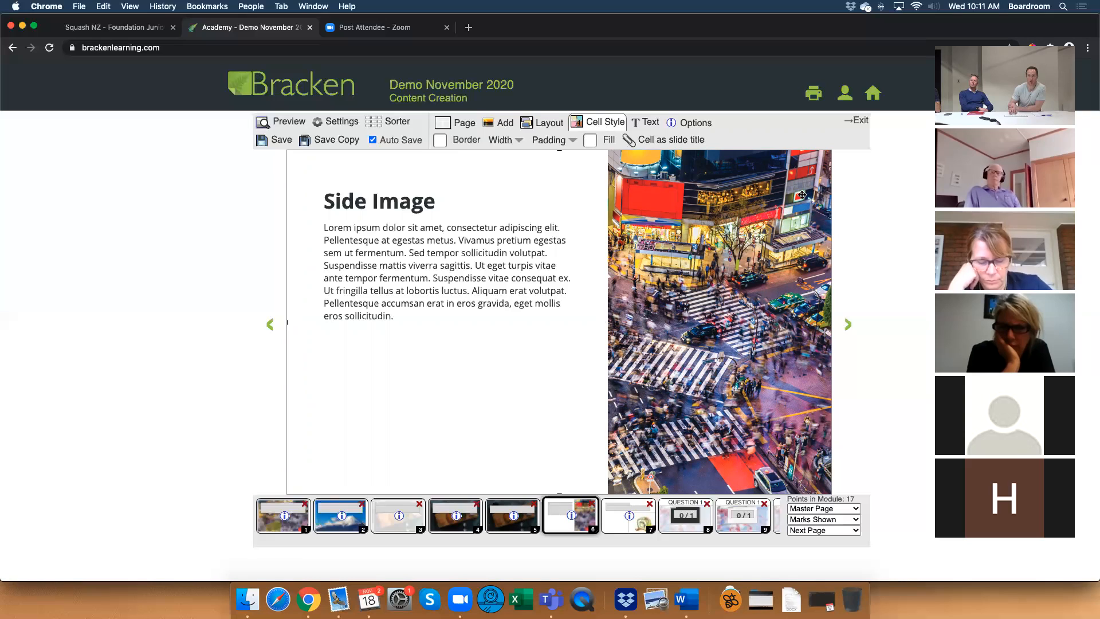
# Examine the Isolated Image page and how its sushi roll picture is placed beneath the text.
pyautogui.click(613, 520)
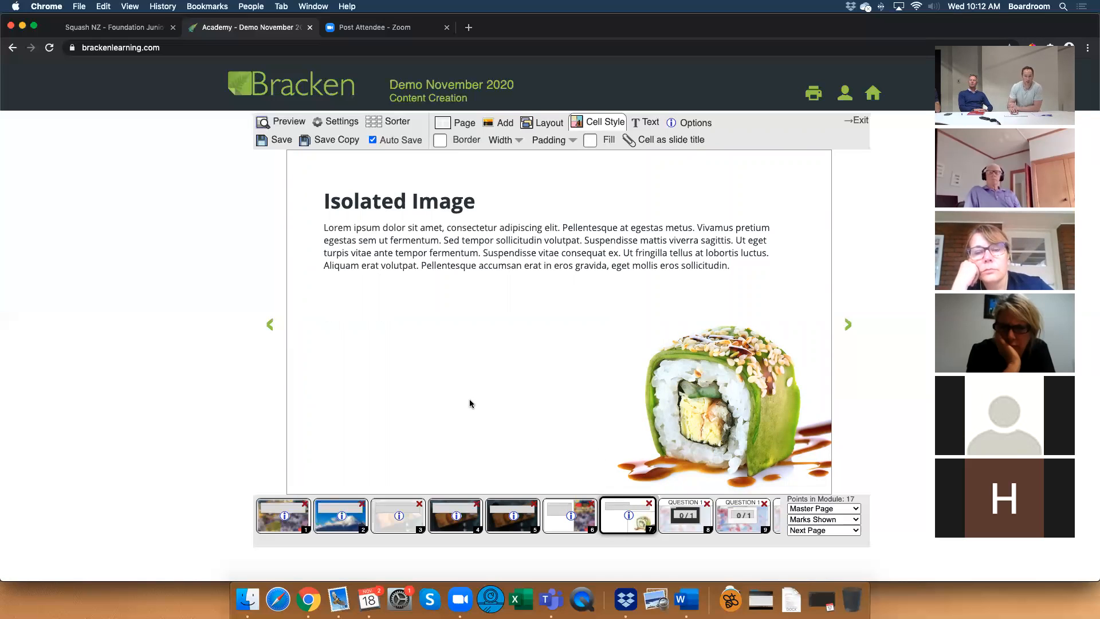
pyautogui.click(752, 398)
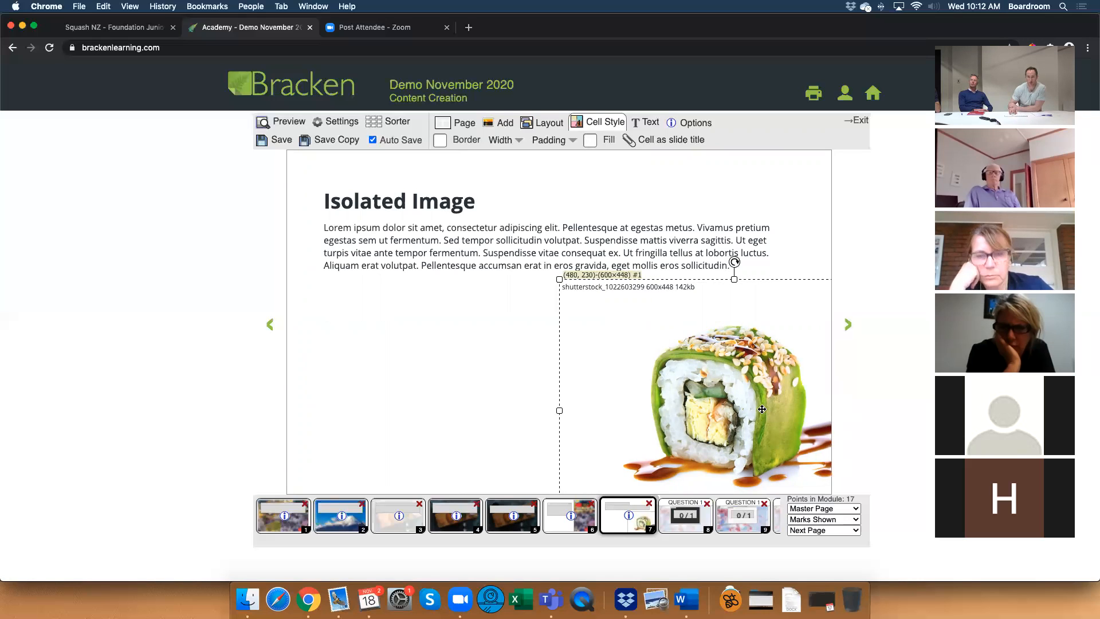
pyautogui.click(509, 405)
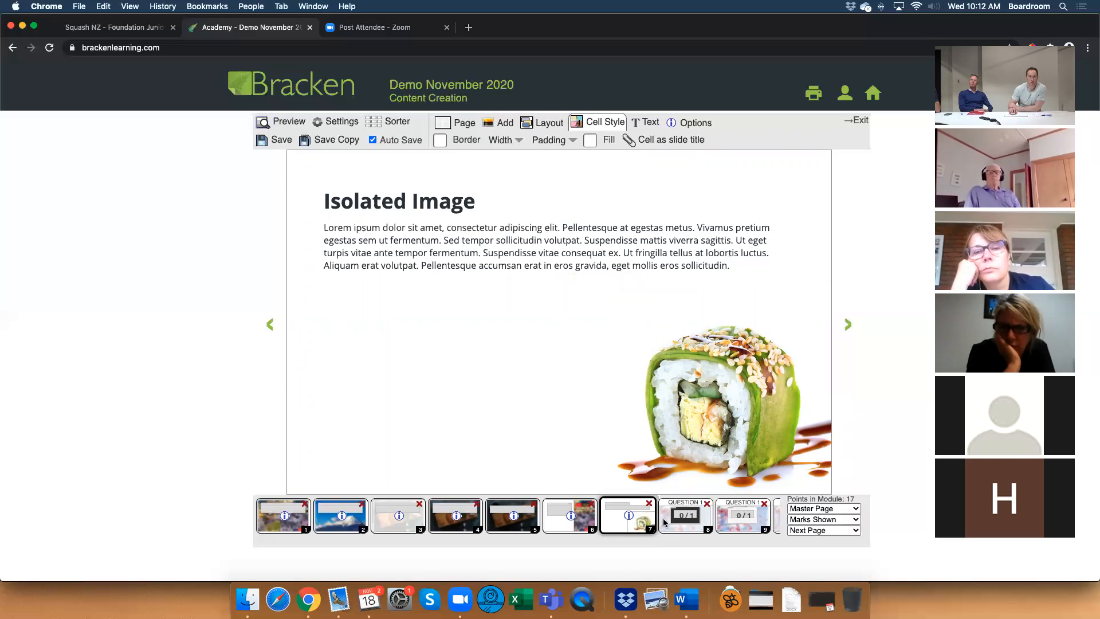
# Compare the dark and light versions of the Background Wash example page.
pyautogui.click(462, 528)
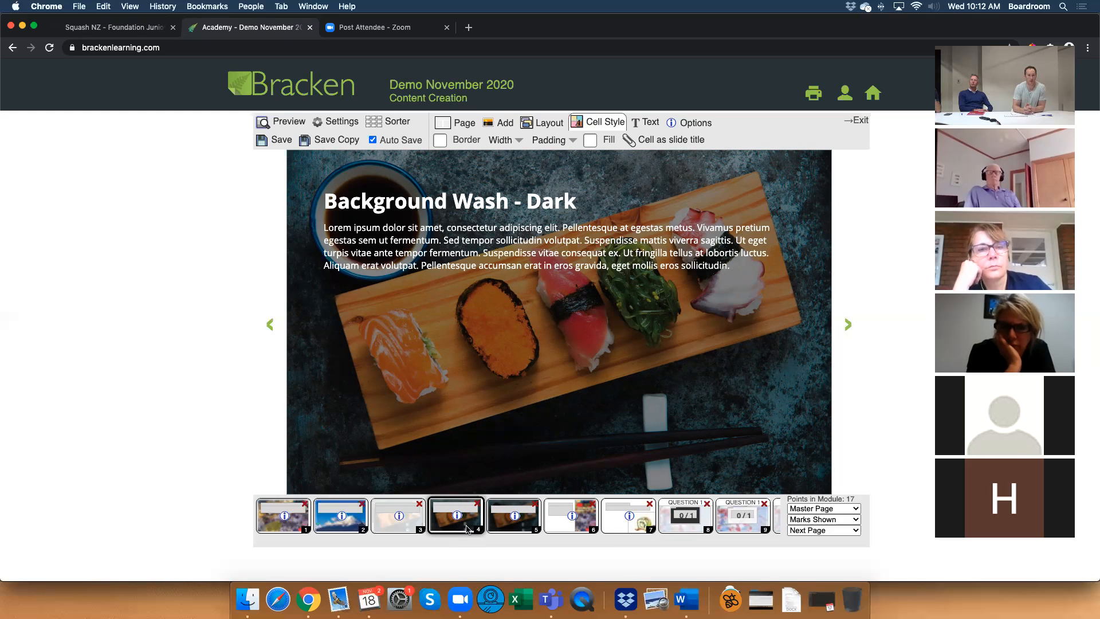
pyautogui.click(407, 528)
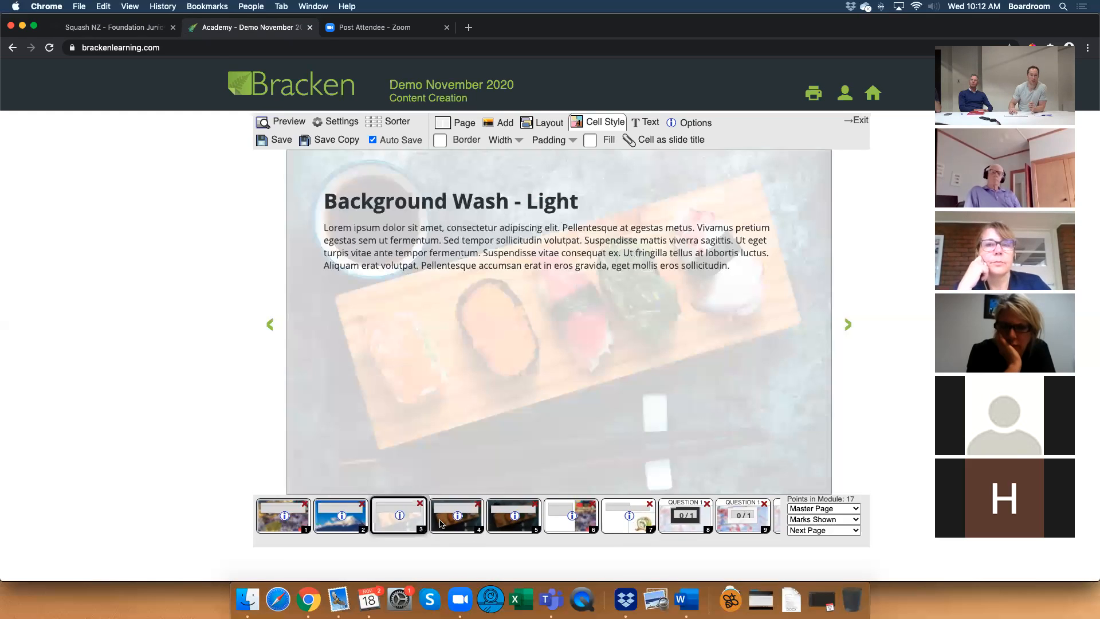
pyautogui.click(442, 524)
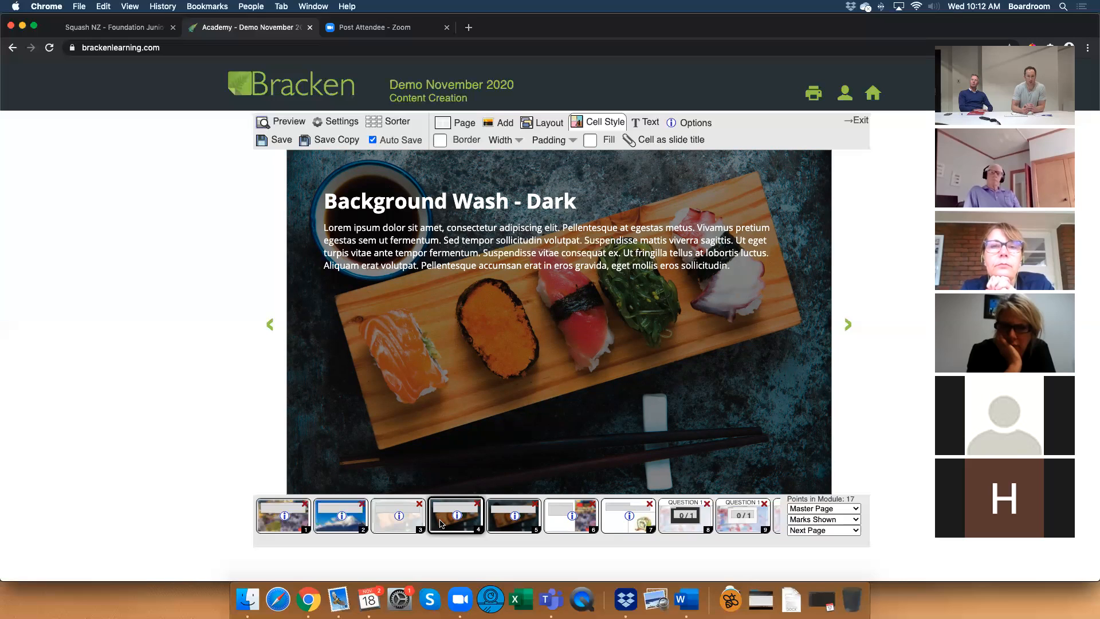
# Change the overlay fill on page 5 to blue #56a9ff with an opacity of 57.
pyautogui.click(516, 521)
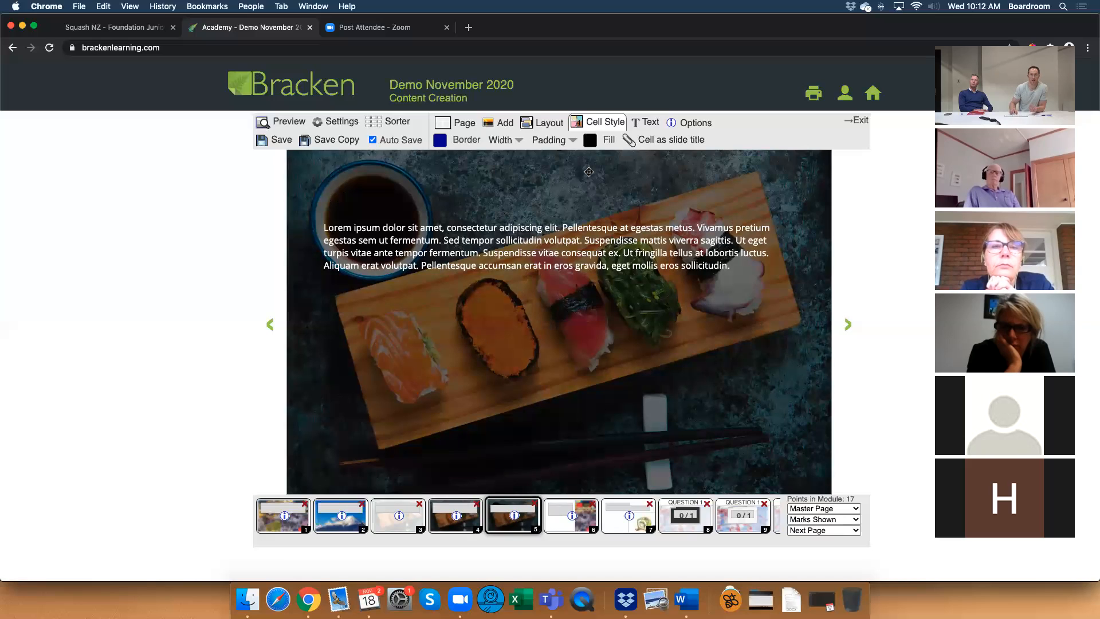
pyautogui.click(590, 141)
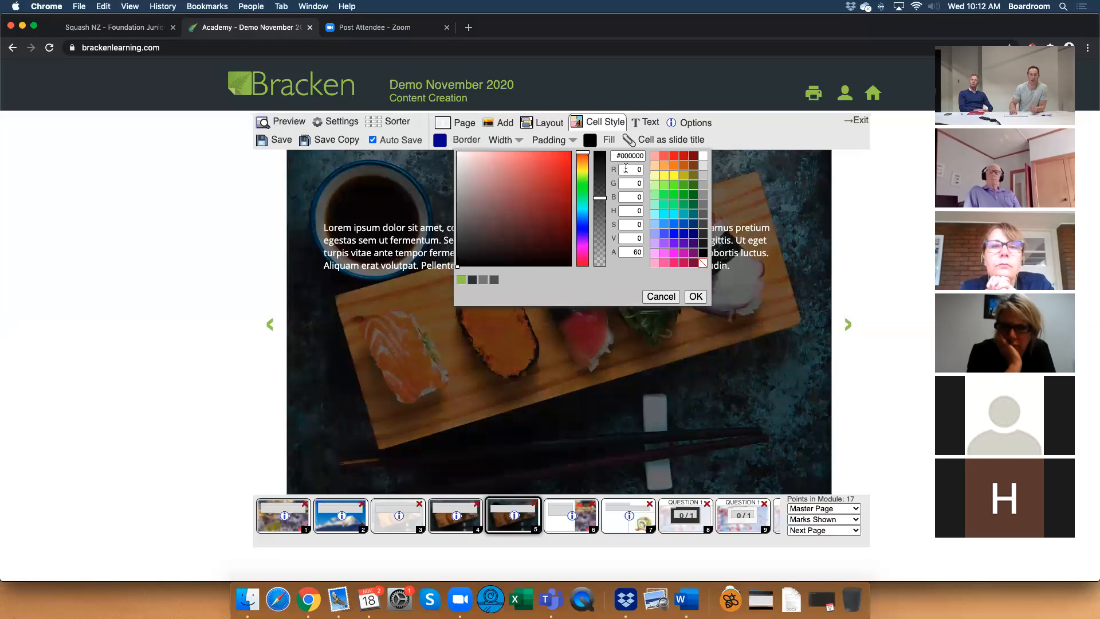
pyautogui.click(665, 225)
pyautogui.moveTo(599, 151); pyautogui.dragTo(601, 201)
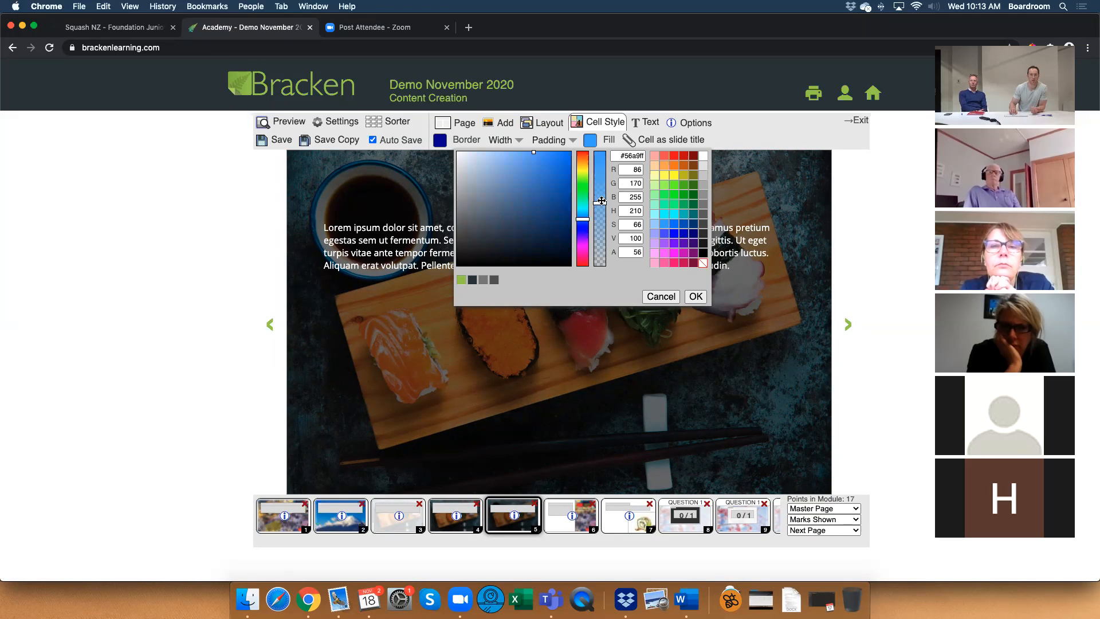
pyautogui.click(695, 295)
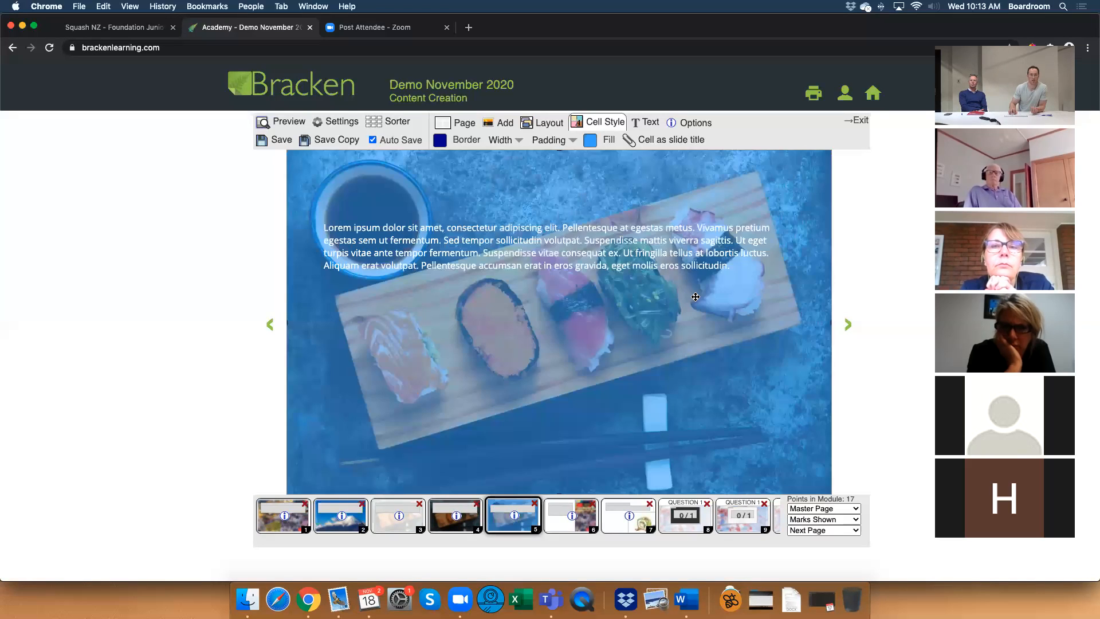
# Increase the opacity of page 5's blue overlay fill slightly.
pyautogui.click(590, 143)
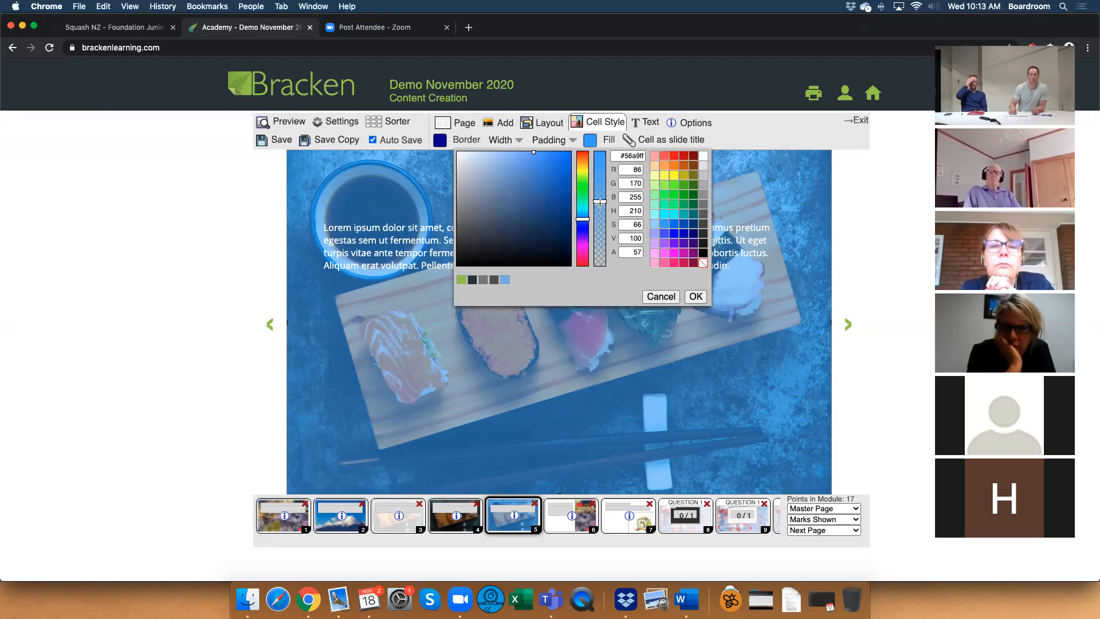
pyautogui.moveTo(600, 202)
pyautogui.mouseDown()
pyautogui.moveTo(600, 221)
pyautogui.moveTo(599, 192)
pyautogui.mouseUp()
pyautogui.click(695, 296)
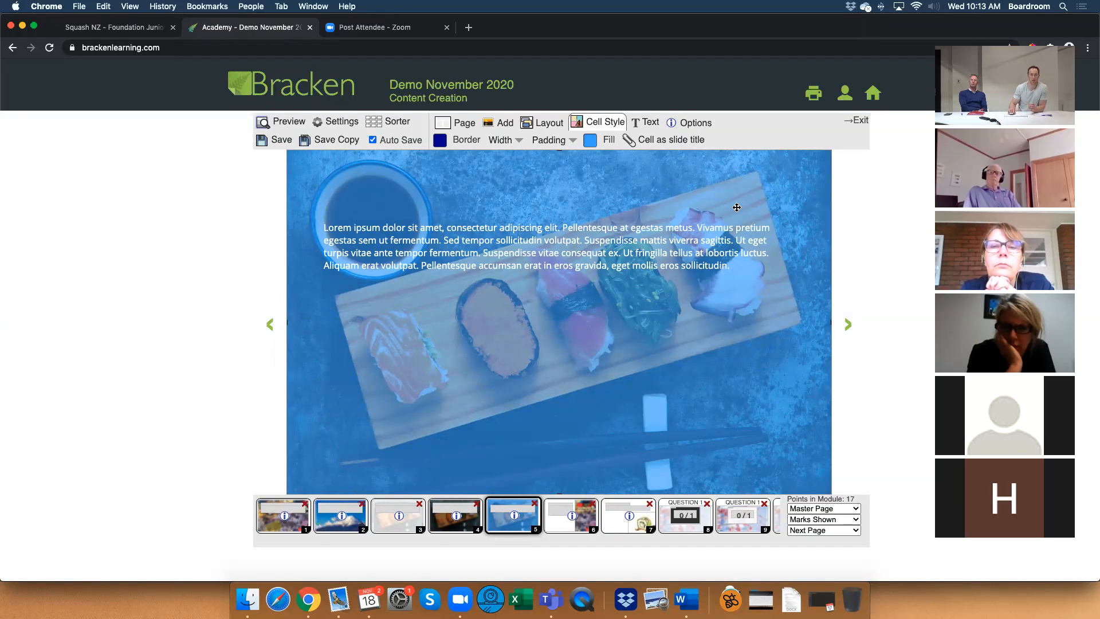
# Review the example question pages 8, 9 and 10, comparing their dark and light question boxes.
pyautogui.click(666, 525)
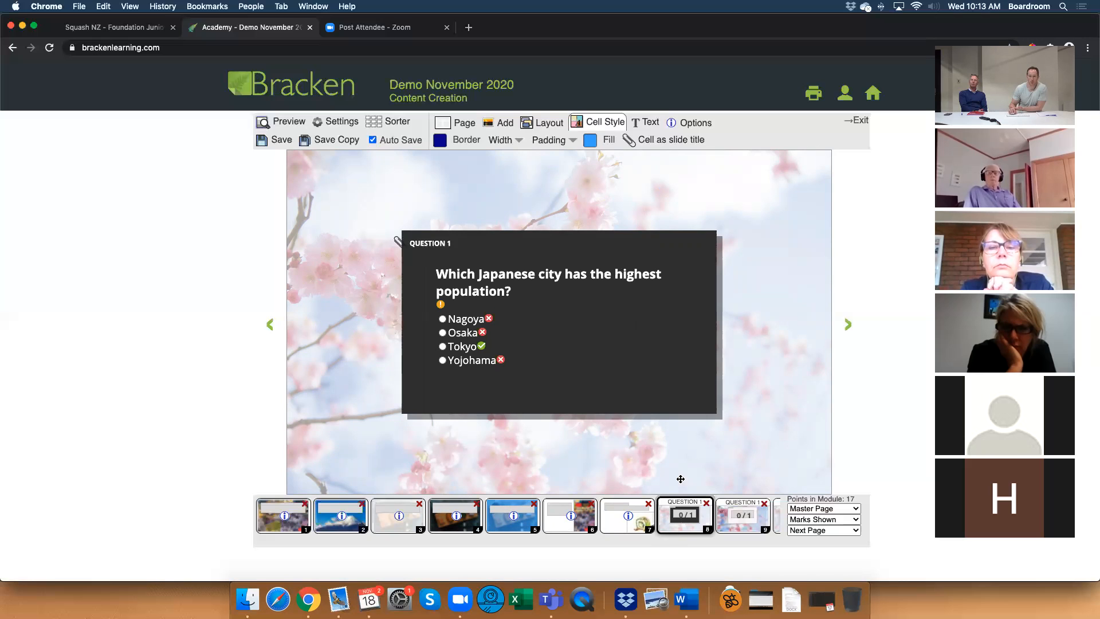
pyautogui.click(726, 520)
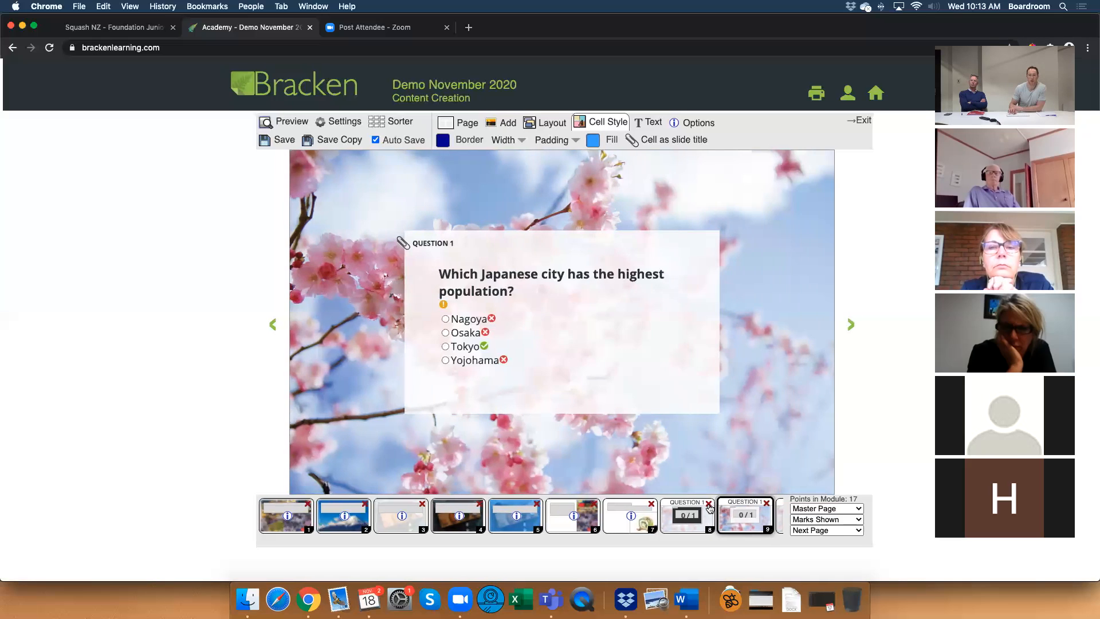
pyautogui.click(846, 320)
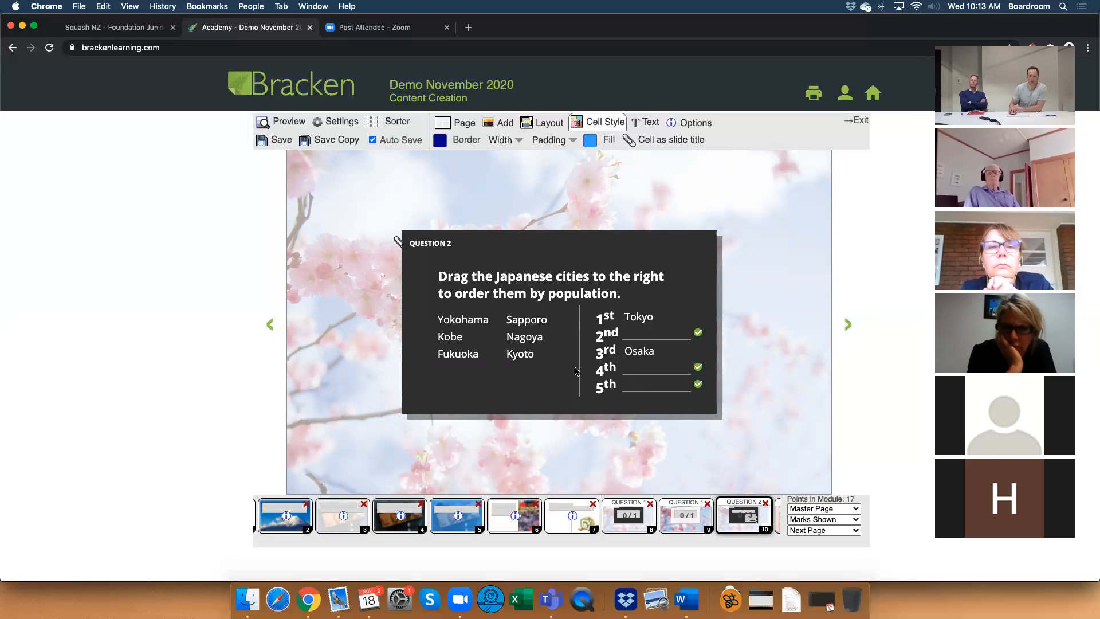
# Preview Question 2, check the answers with Sapporo 2nd, Nagoya 4th and Kyoto 5th, and advance to the Player Motivation page.
pyautogui.click(276, 123)
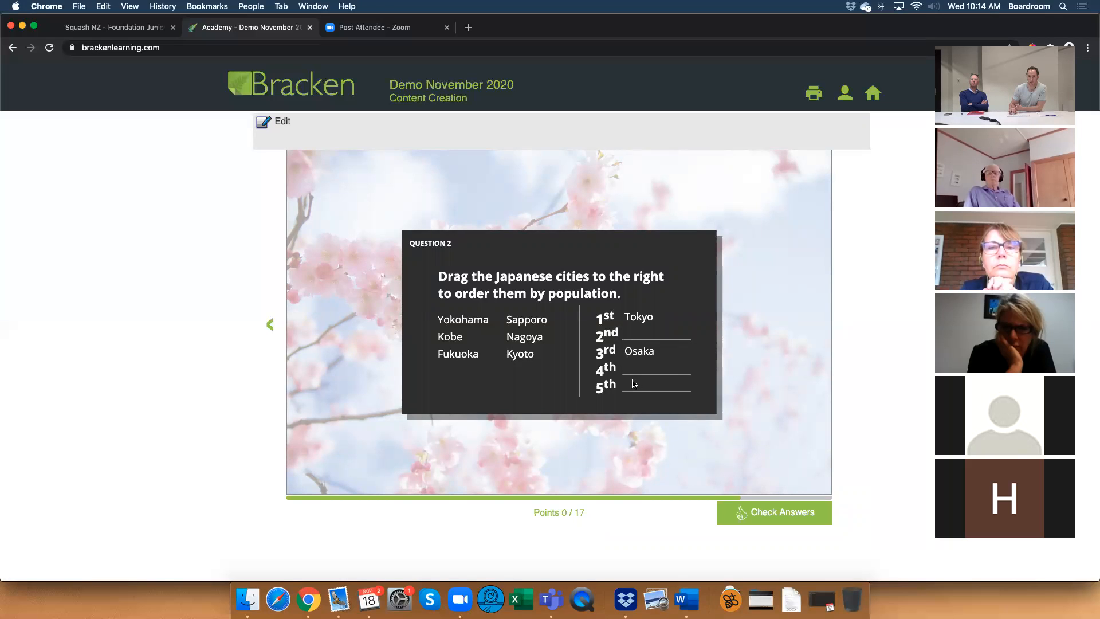
pyautogui.moveTo(532, 320); pyautogui.dragTo(647, 335)
pyautogui.moveTo(531, 341); pyautogui.dragTo(654, 388)
pyautogui.click(739, 510)
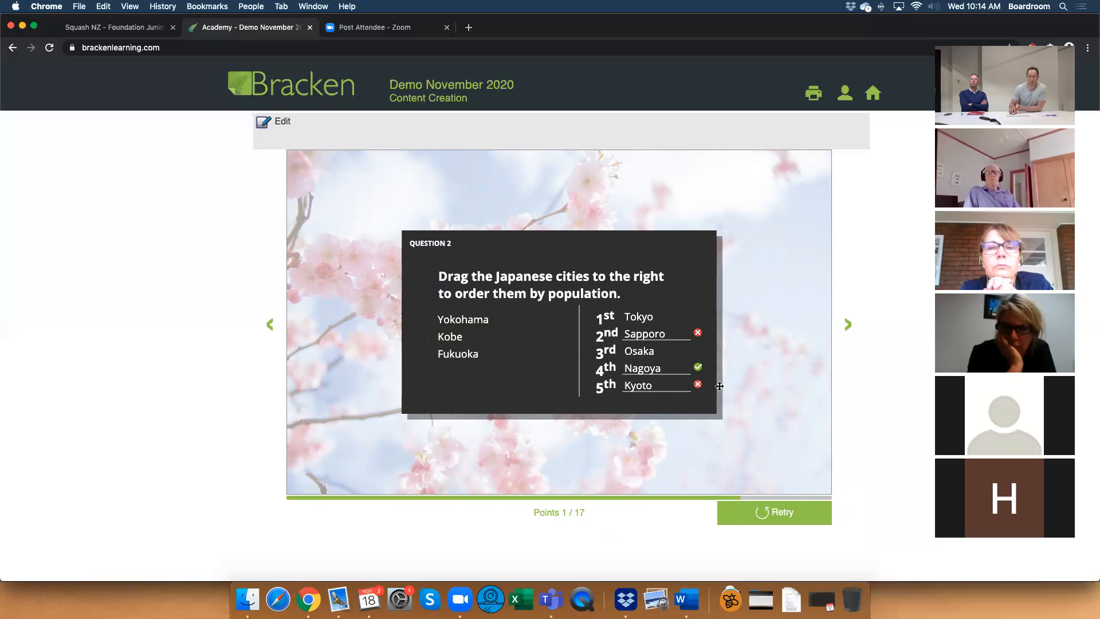
pyautogui.click(851, 342)
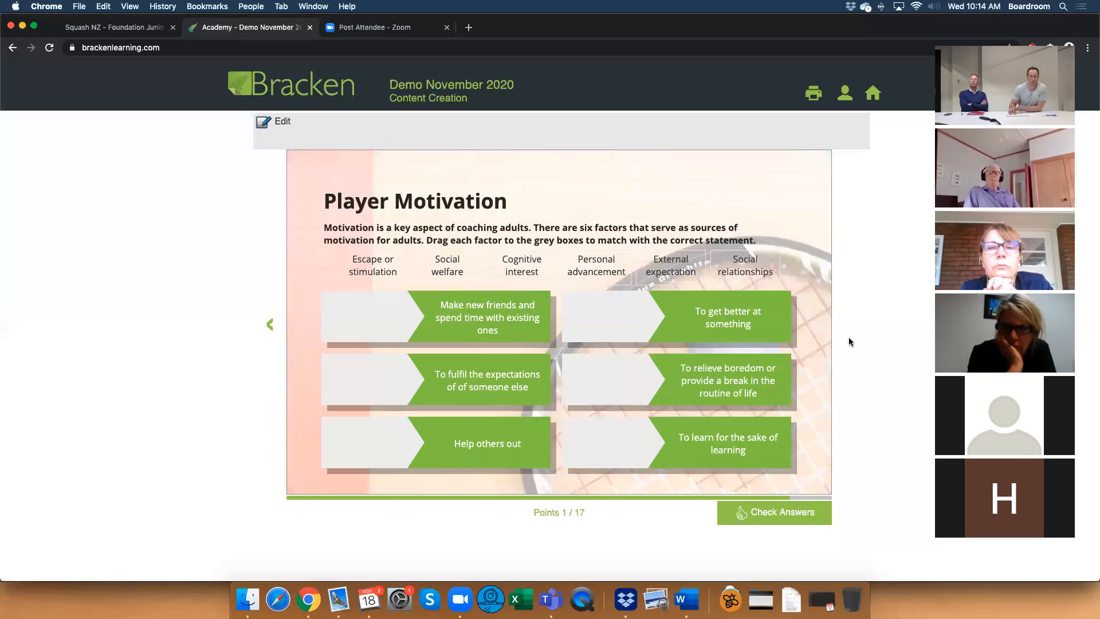
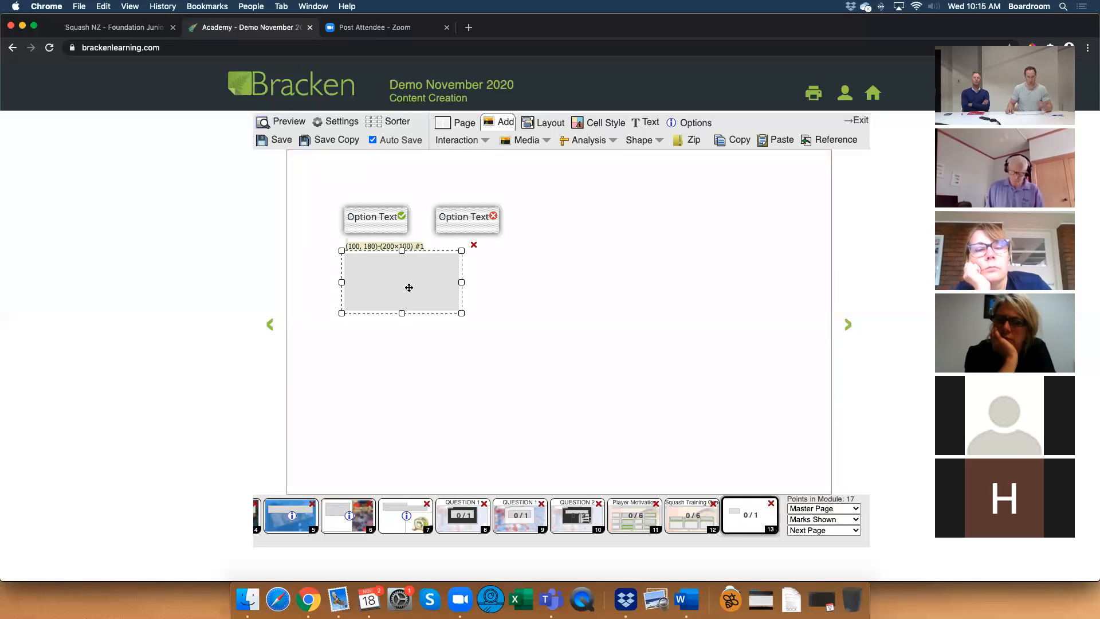
# Move the grey drop box on page 13 to (150, 290) and label it "Question".
pyautogui.moveTo(413, 282); pyautogui.dragTo(441, 345)
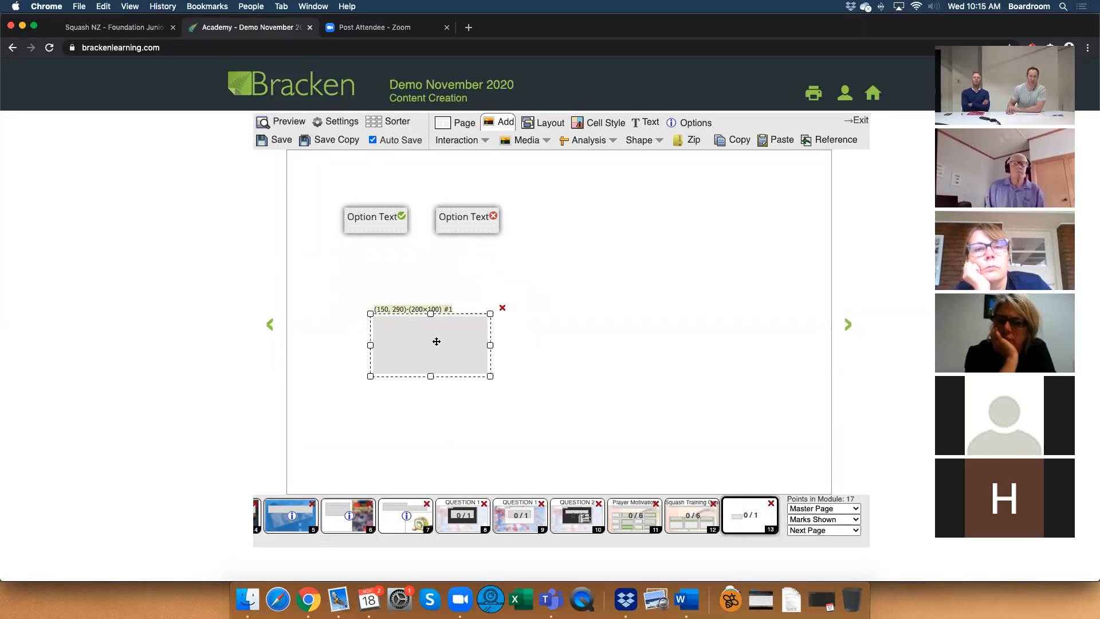
pyautogui.doubleClick(437, 342)
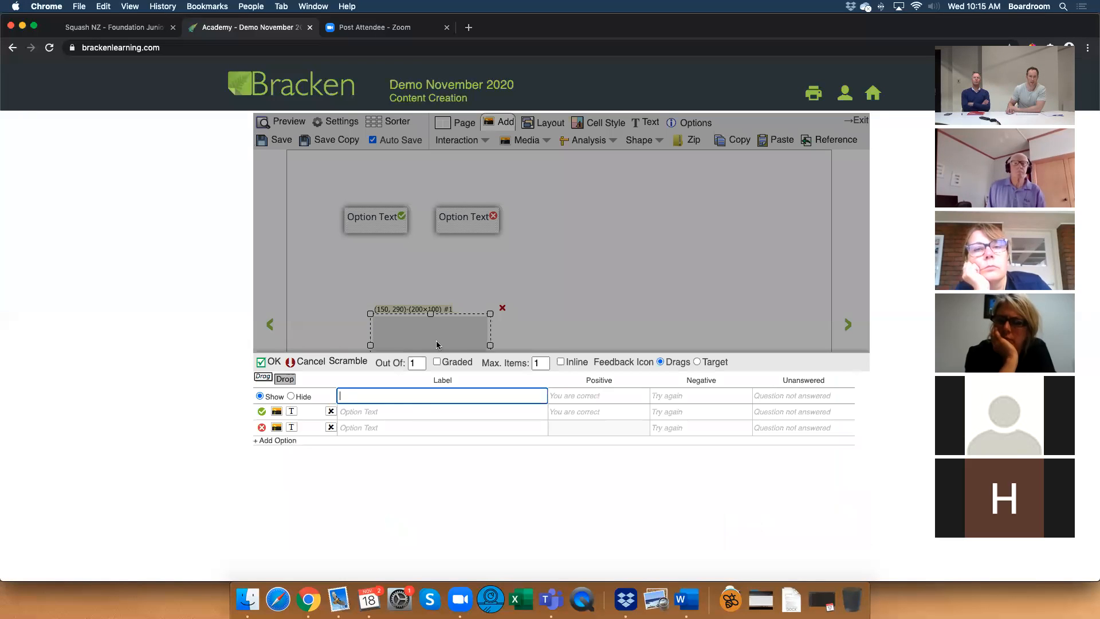
pyautogui.click(397, 397)
pyautogui.write('Q')
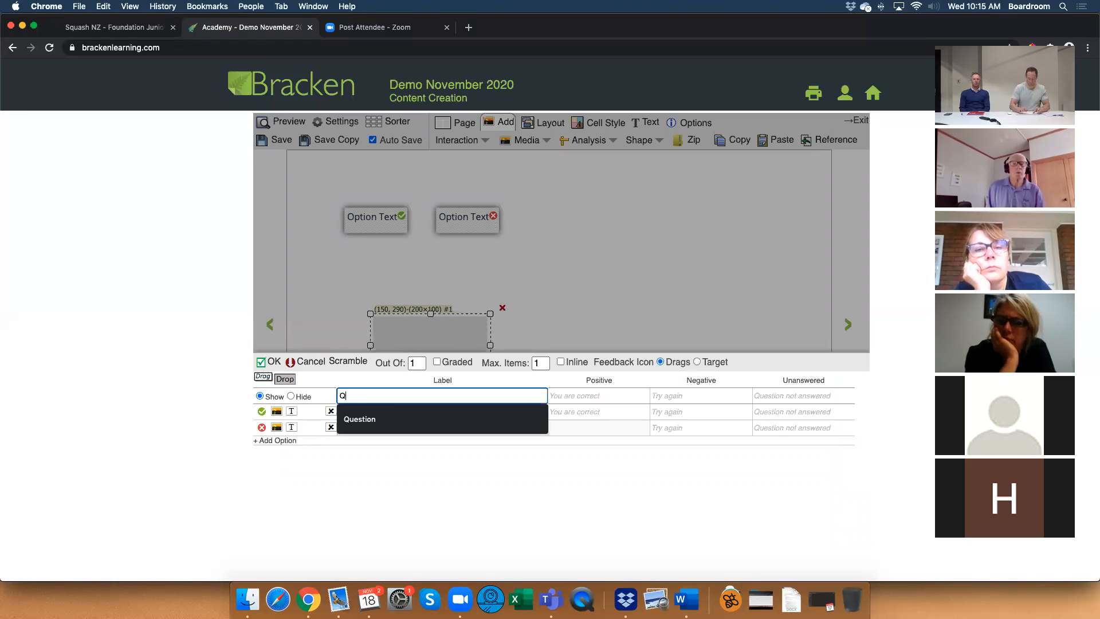
pyautogui.write('uestion')
# Label the two drag options "Answer A" and "Answer B", mark Answer B as correct too, and apply the interaction despite the mismatch.
pyautogui.click(396, 411)
pyautogui.write('Answer')
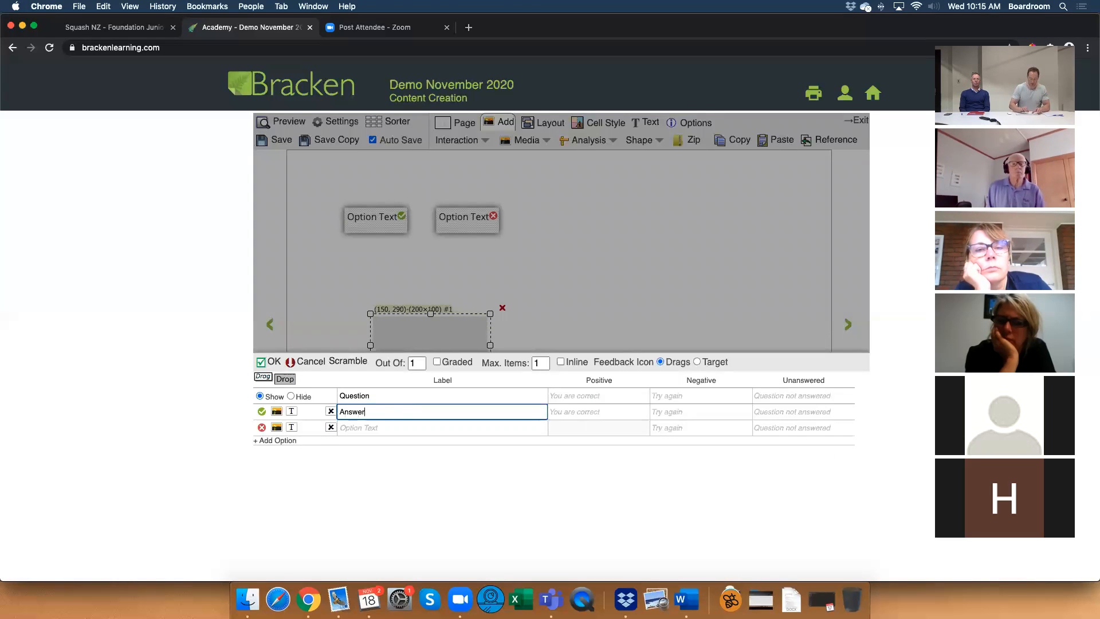
pyautogui.write(' A')
pyautogui.click(395, 427)
pyautogui.write('Answer B')
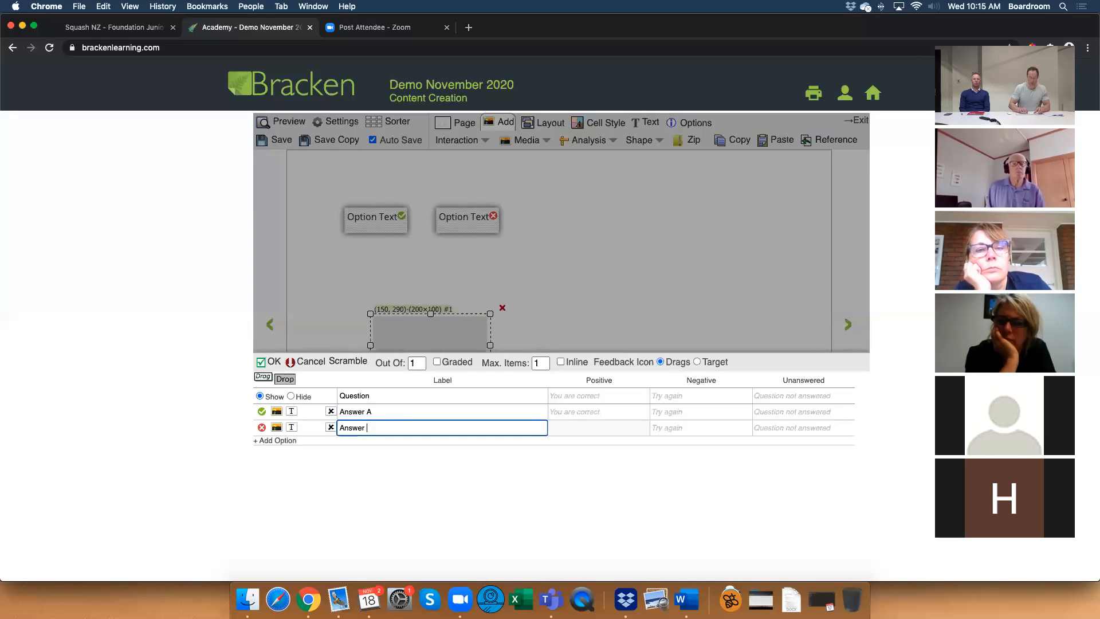
pyautogui.click(262, 427)
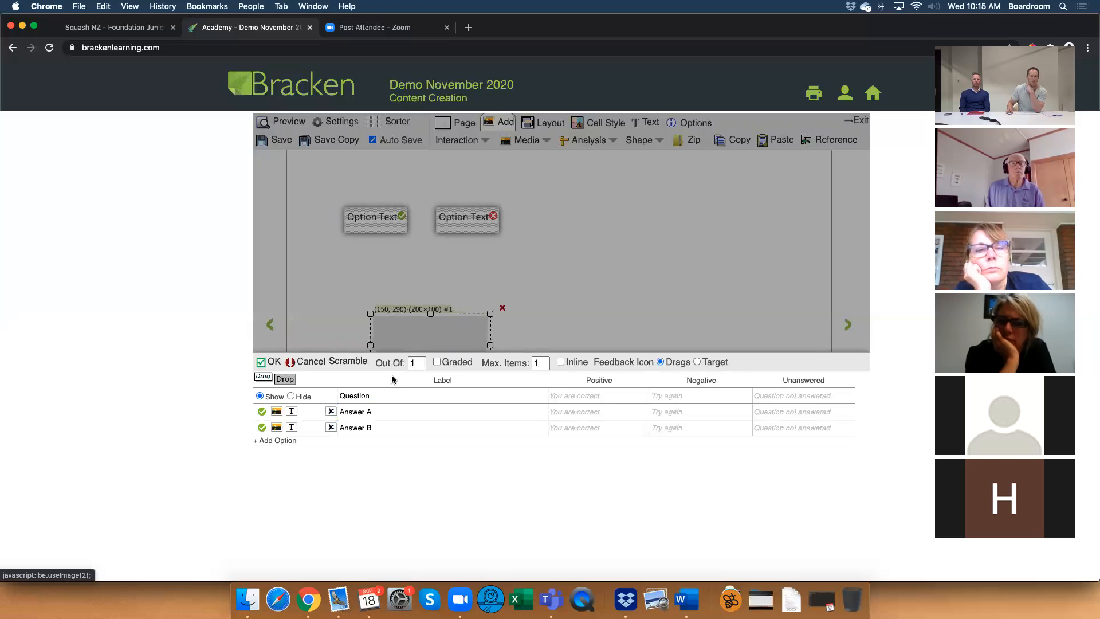
pyautogui.click(651, 112)
pyautogui.click(648, 135)
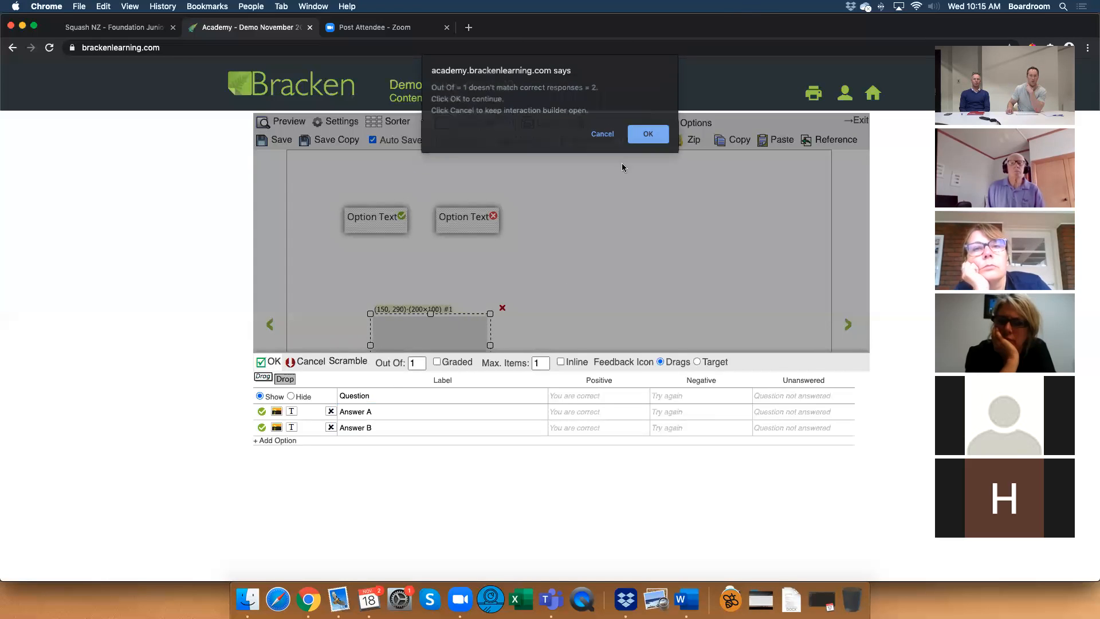
# Set the drop interaction's maximum items and Out Of values to 2 and hide its Question label.
pyautogui.doubleClick(427, 356)
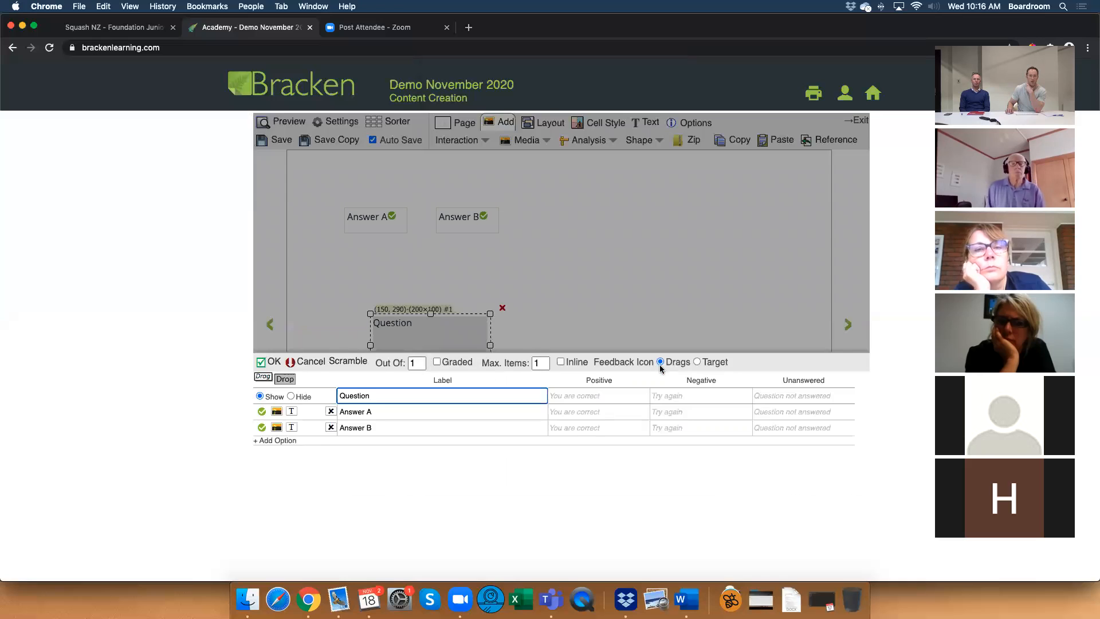
pyautogui.doubleClick(540, 363)
pyautogui.write('2')
pyautogui.doubleClick(417, 363)
pyautogui.write('2')
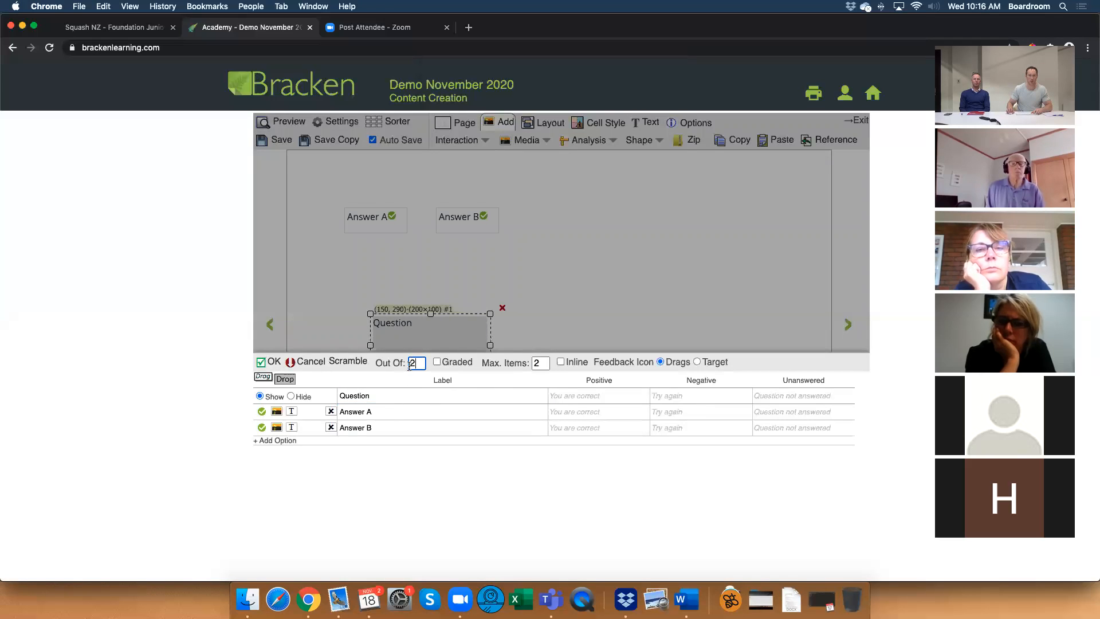
pyautogui.click(290, 397)
pyautogui.click(273, 365)
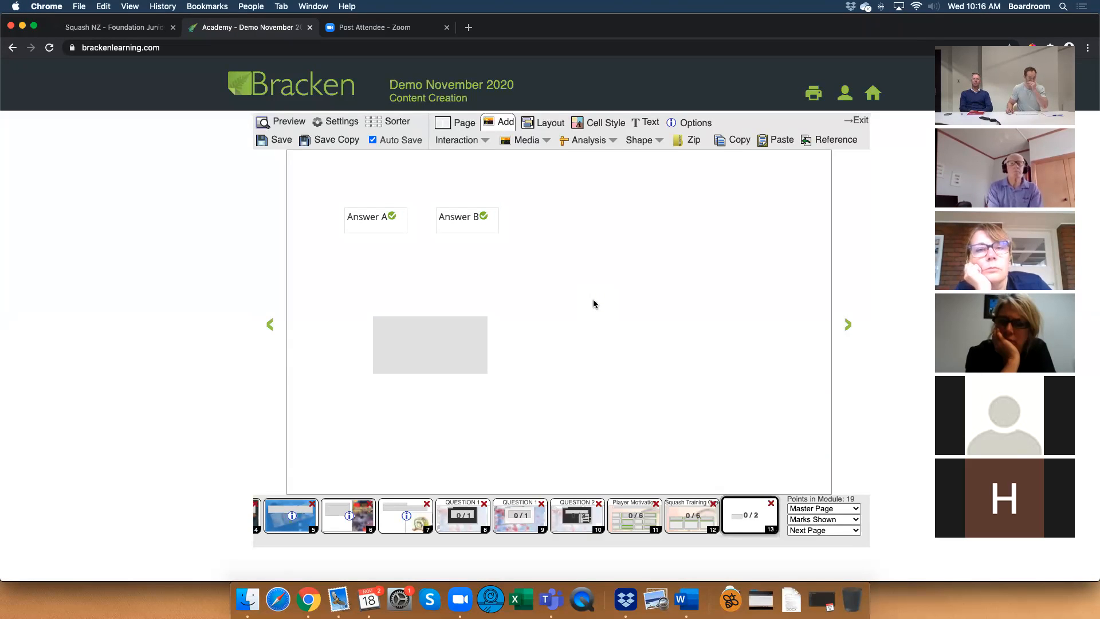
# Glance at page 12's matching layout, return to page 13, and stack Answer B above Answer A, widening B to 180 and A to 200.
pyautogui.click(678, 523)
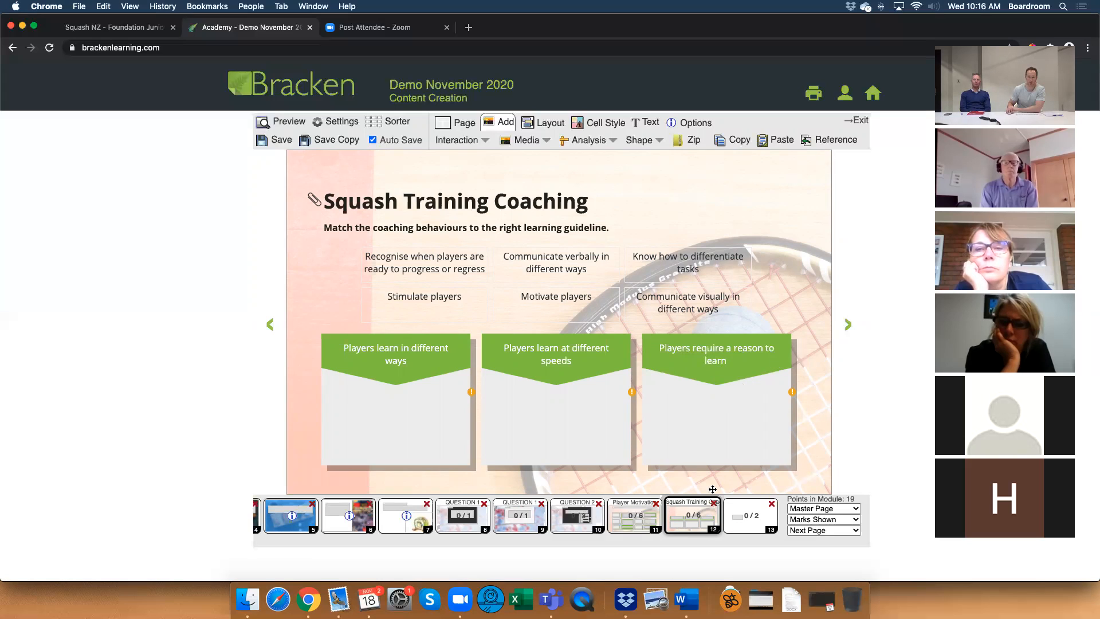
pyautogui.click(732, 520)
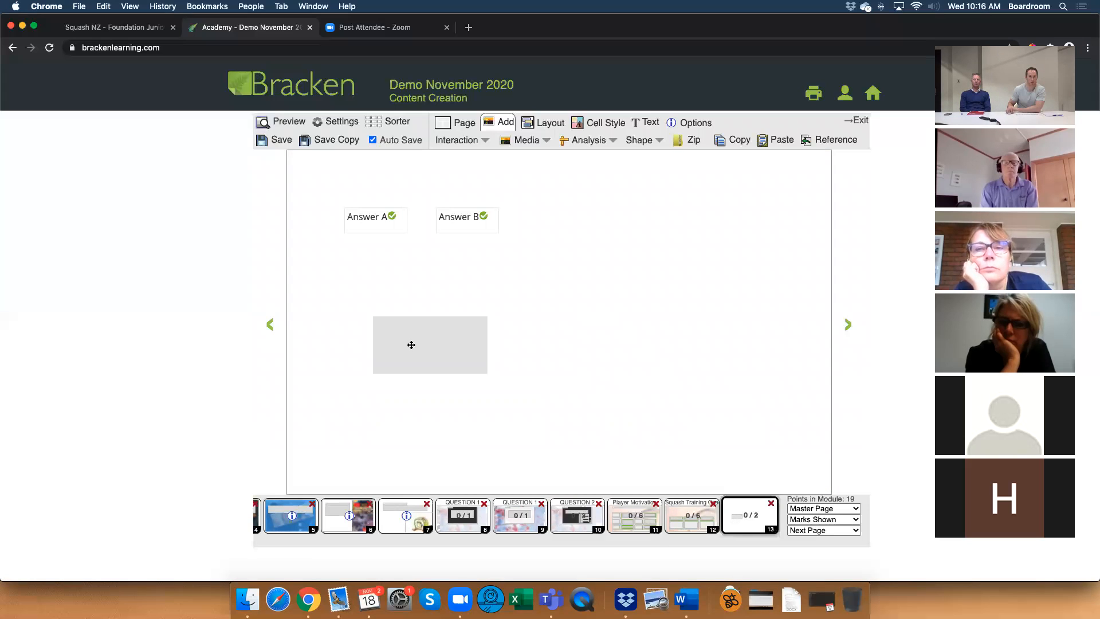
pyautogui.click(356, 220)
pyautogui.moveTo(357, 221); pyautogui.dragTo(413, 273)
pyautogui.moveTo(442, 216); pyautogui.dragTo(367, 227)
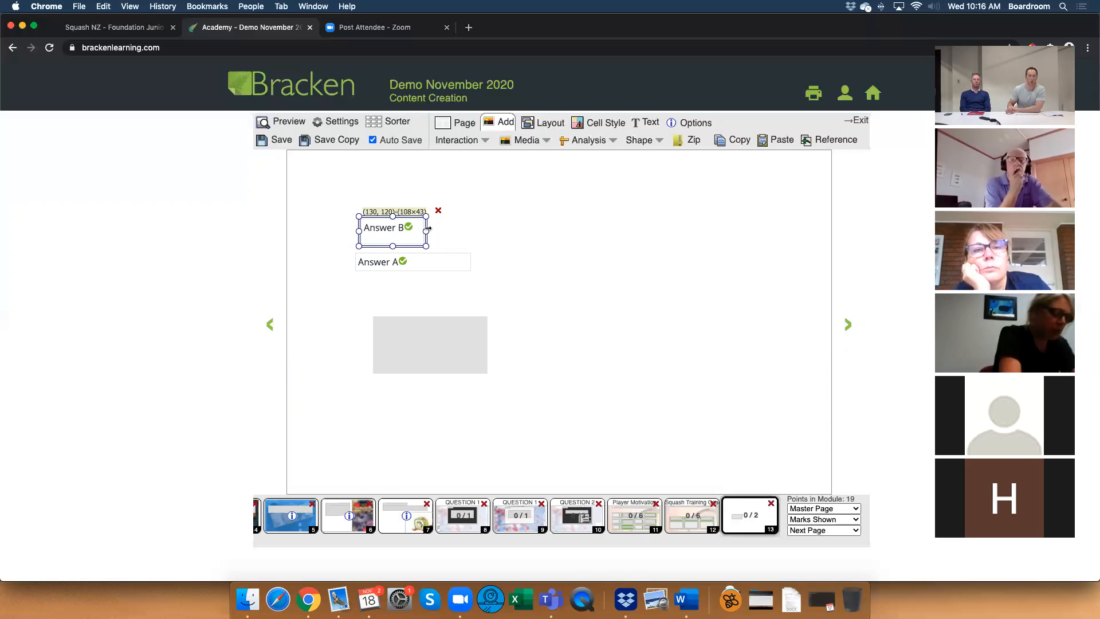
pyautogui.moveTo(427, 229); pyautogui.dragTo(470, 230)
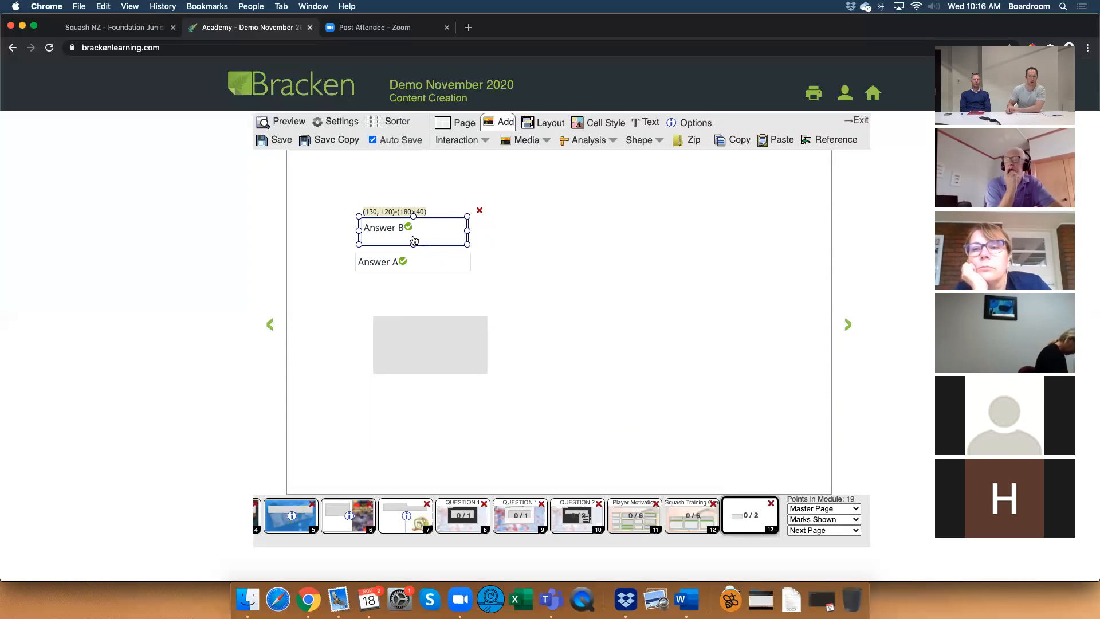
# Align the two answer boxes at 200×30 each, with Answer B at (120, 120) and Answer A at (120, 170).
pyautogui.moveTo(413, 244); pyautogui.dragTo(430, 226)
pyautogui.click(461, 230)
pyautogui.click(479, 228)
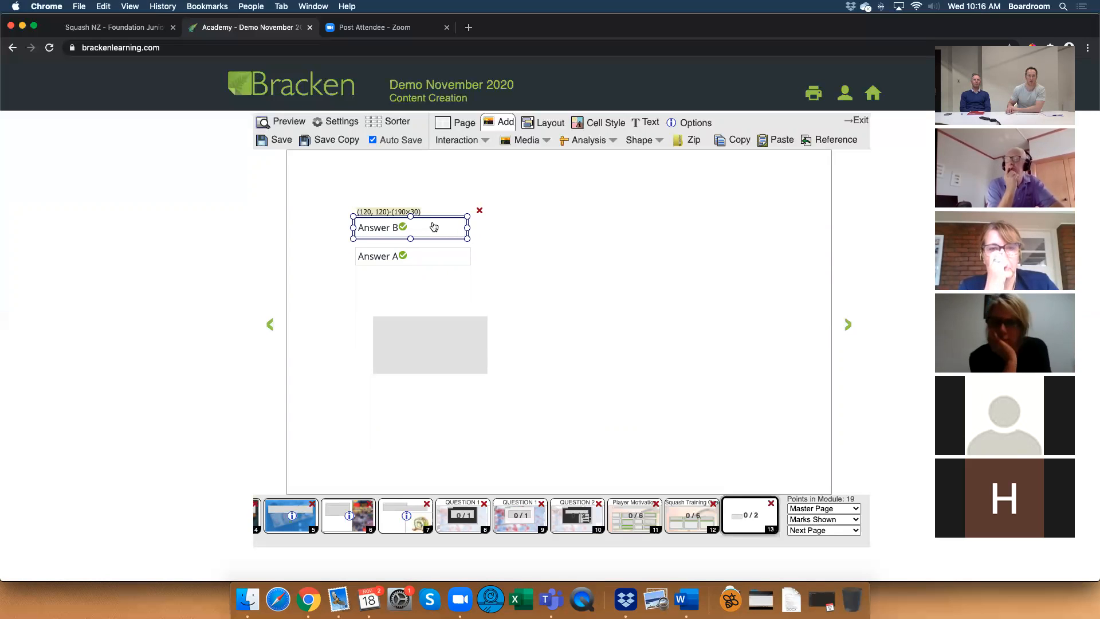
pyautogui.click(481, 236)
pyautogui.click(460, 230)
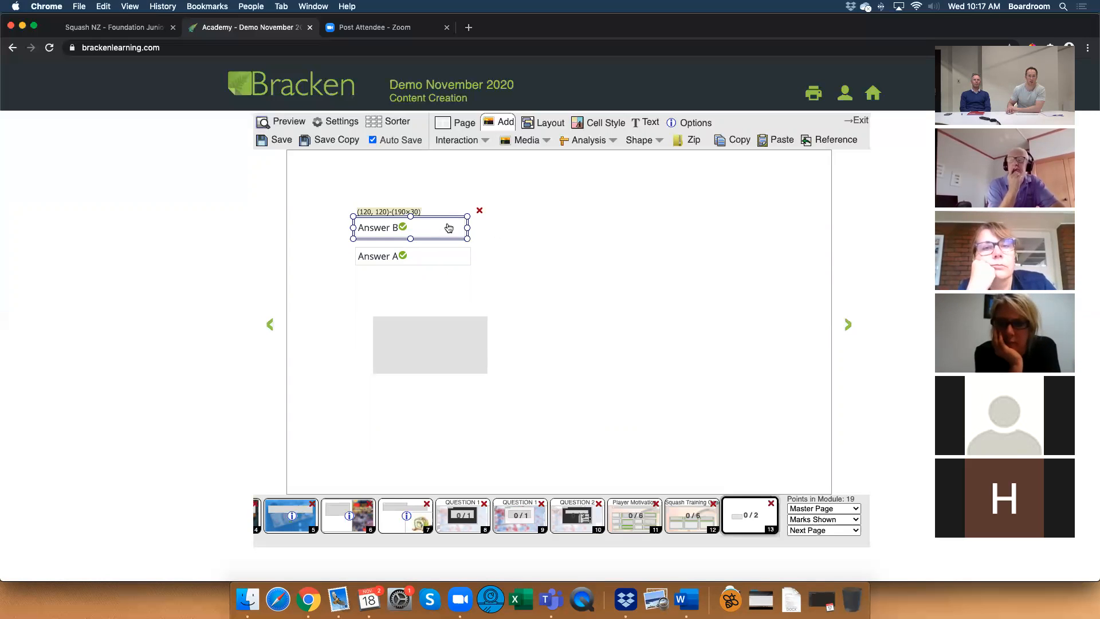
pyautogui.click(494, 235)
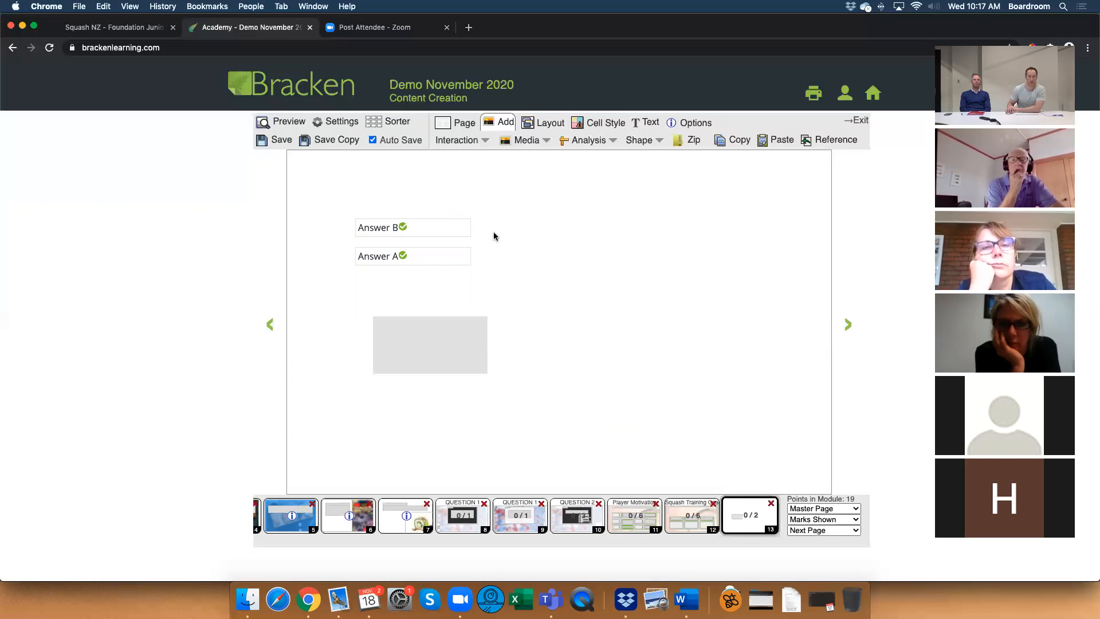
pyautogui.click(452, 256)
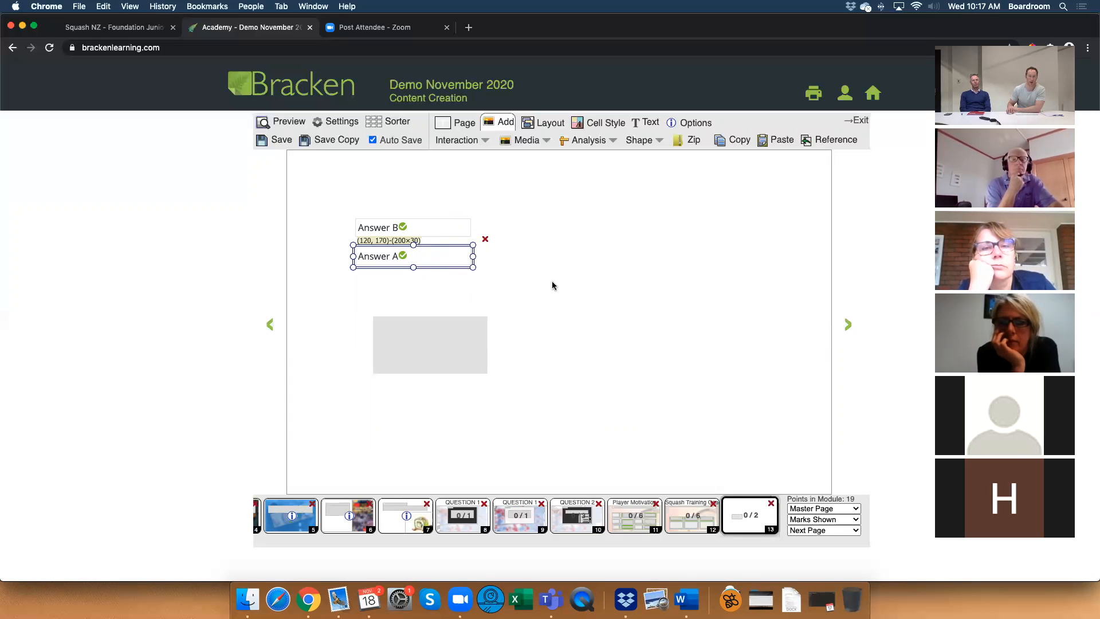
pyautogui.click(485, 281)
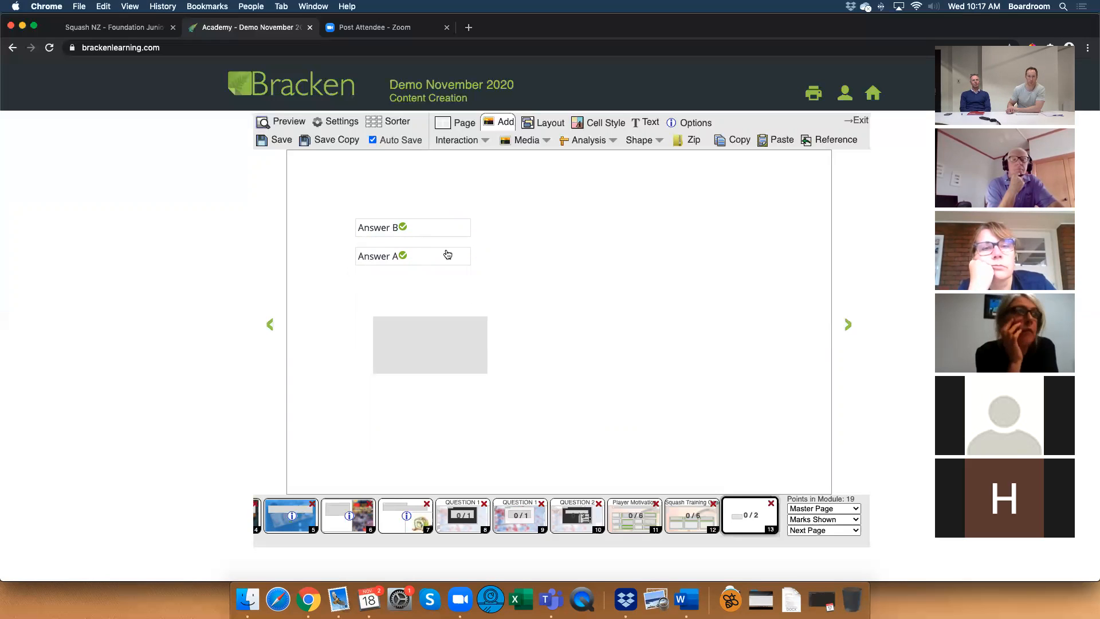
# Change the drop interaction's feedback icon from Drags to Target.
pyautogui.doubleClick(423, 326)
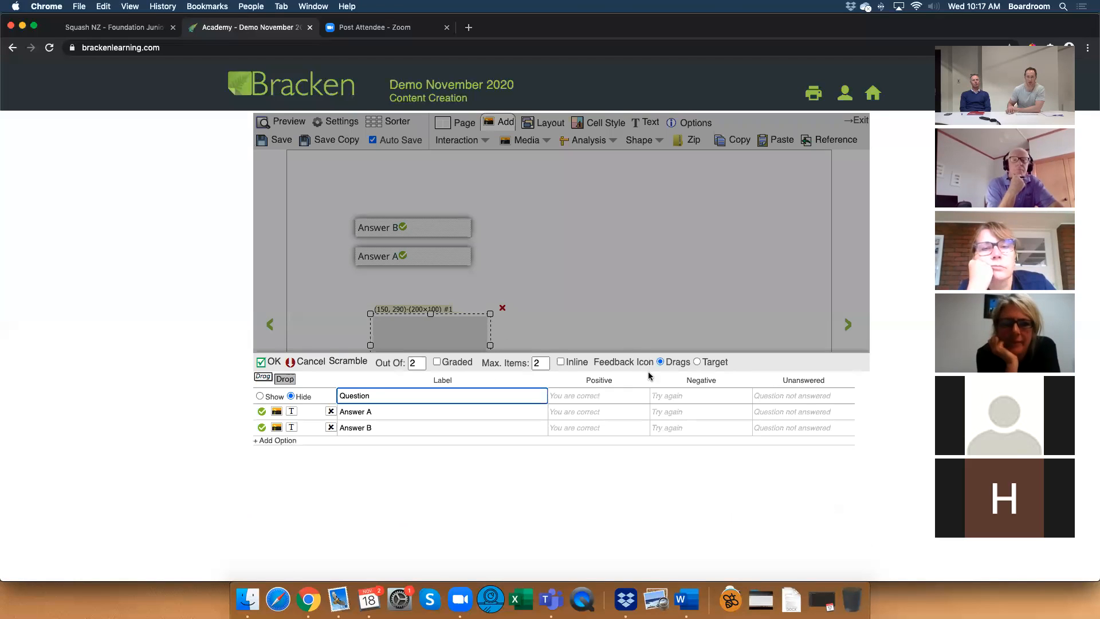
pyautogui.click(697, 362)
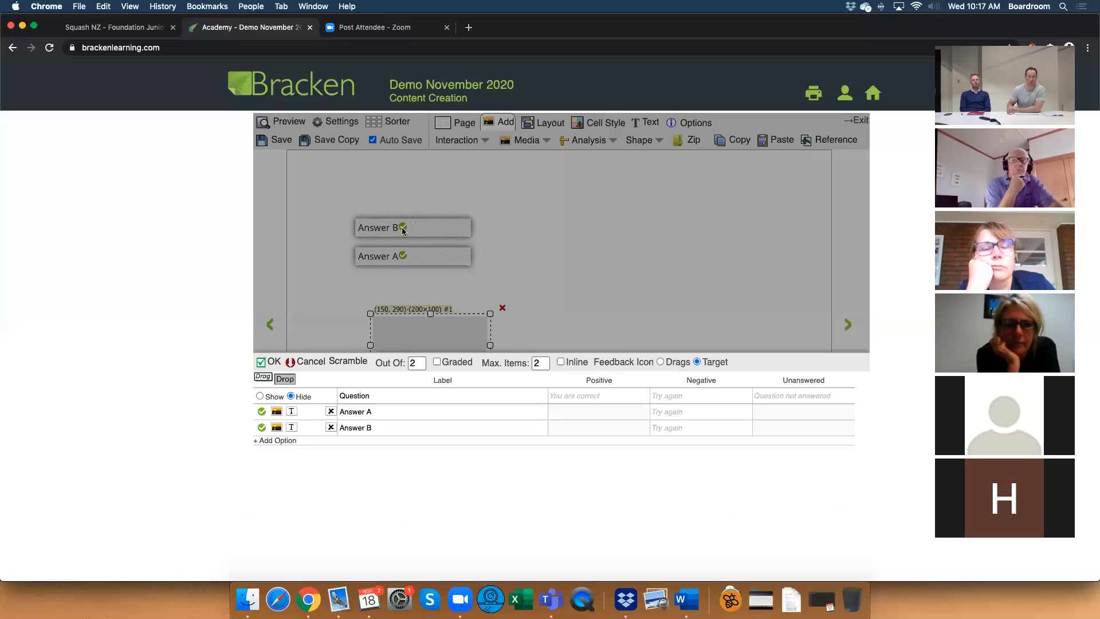
pyautogui.click(261, 362)
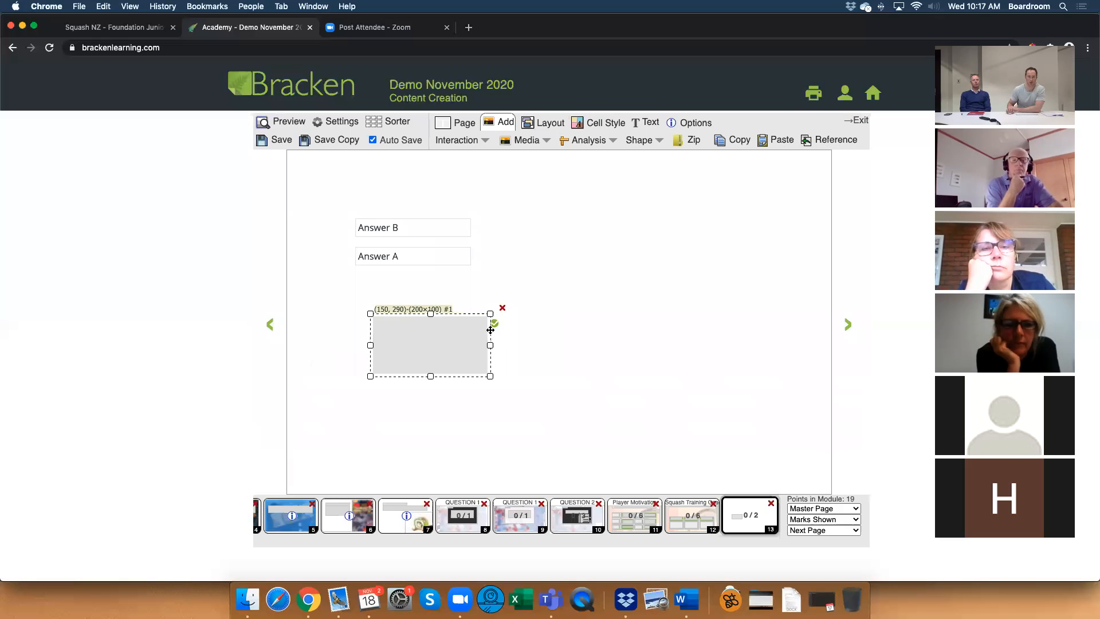
pyautogui.click(547, 343)
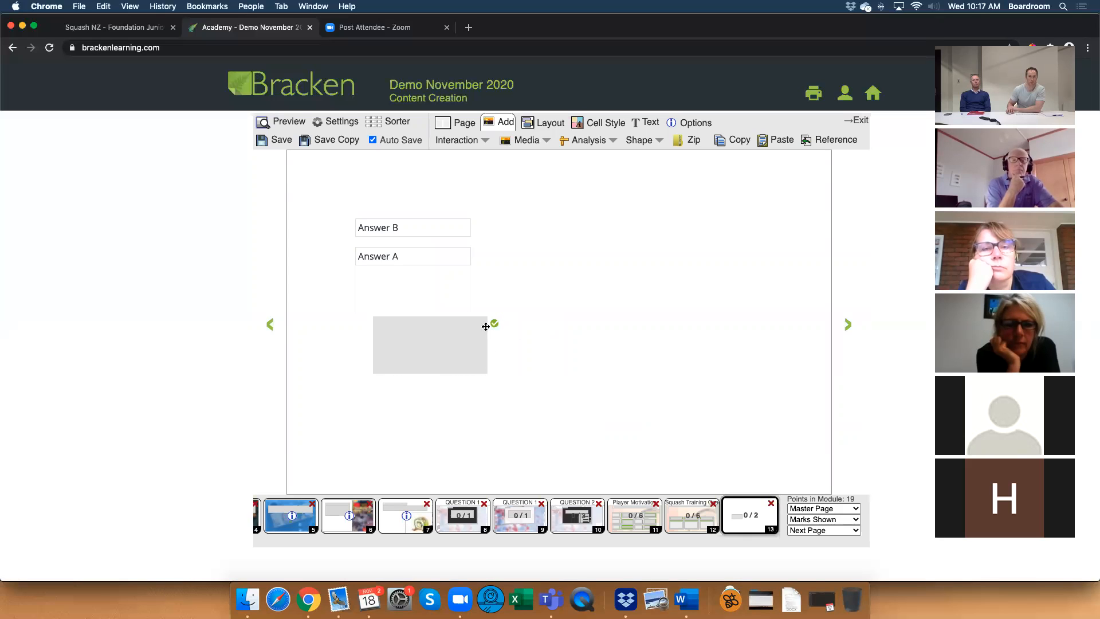
# Resize the grey drop box to 210×100 and move it further down below the answer boxes.
pyautogui.click(412, 232)
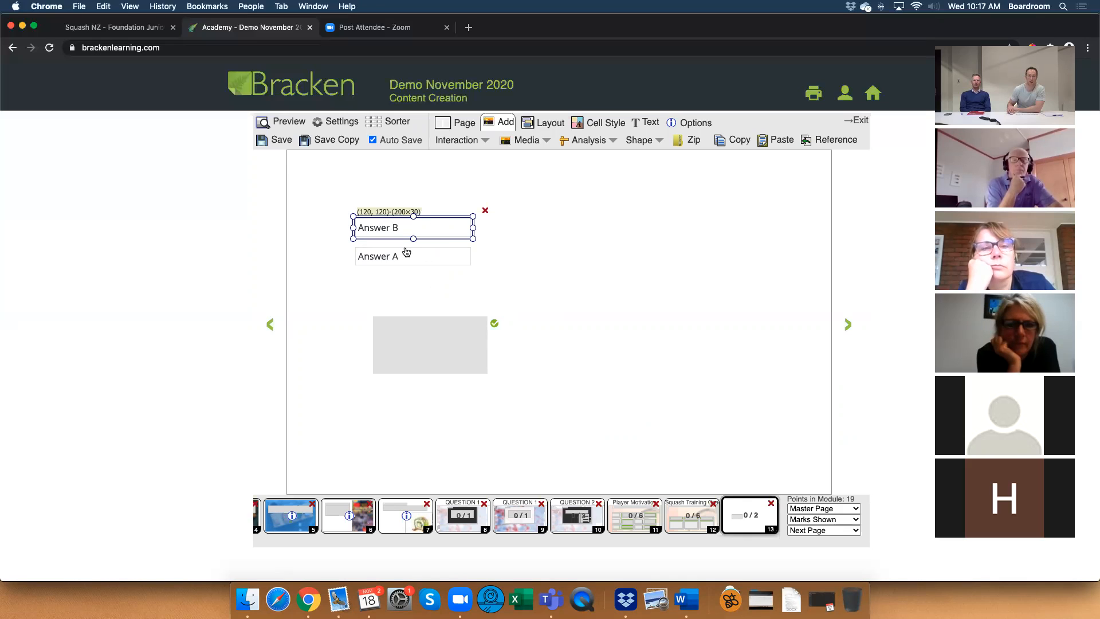
pyautogui.moveTo(429, 332); pyautogui.dragTo(407, 333)
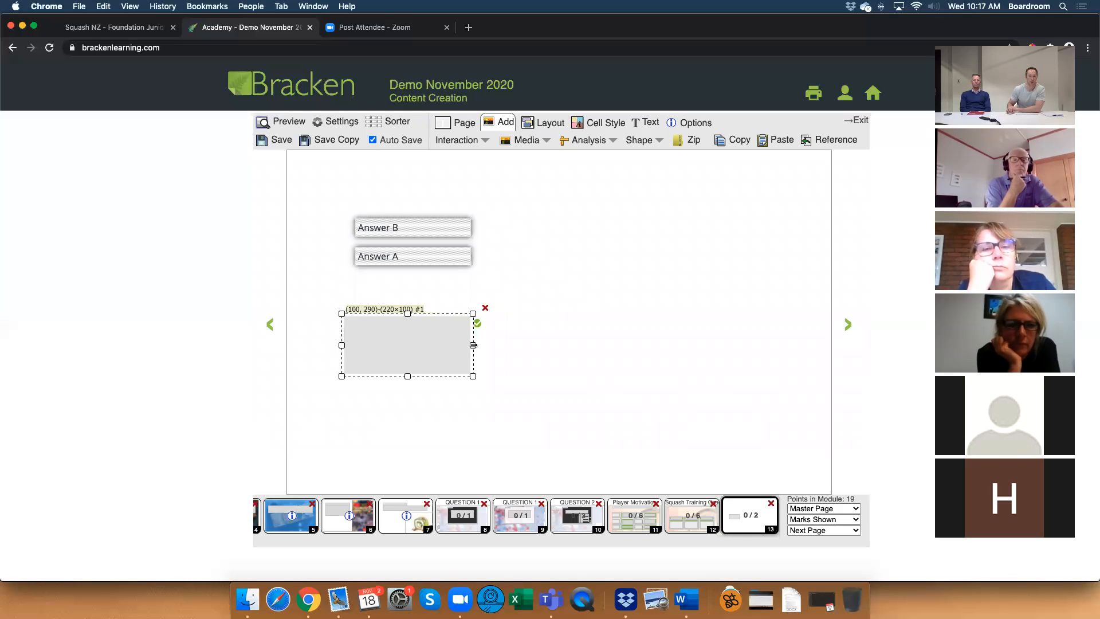
pyautogui.moveTo(472, 345); pyautogui.dragTo(467, 345)
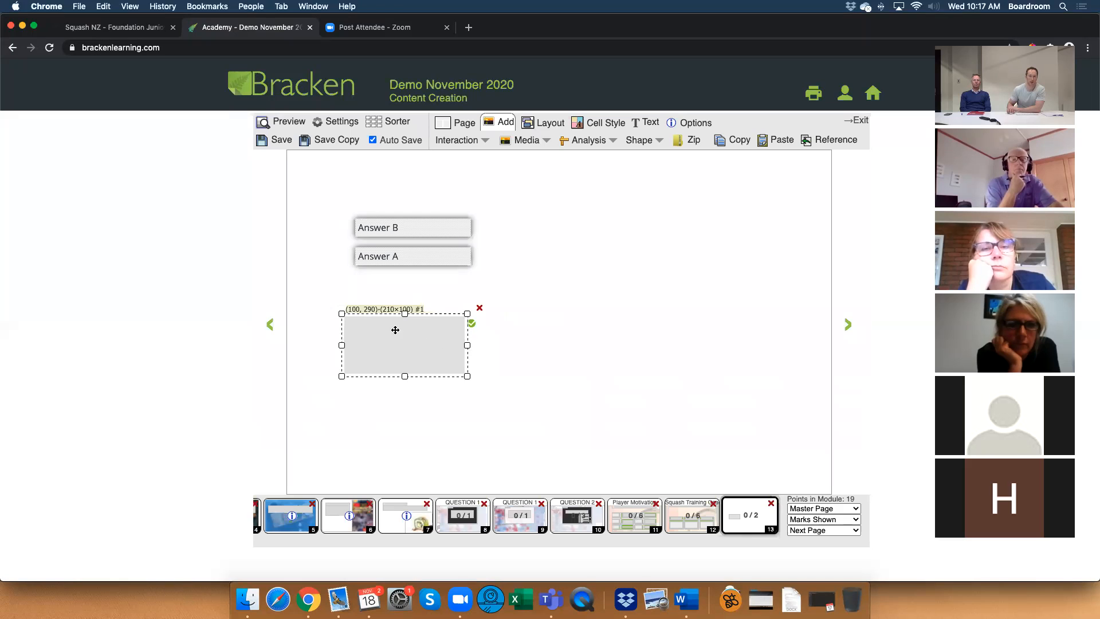
pyautogui.moveTo(404, 376)
pyautogui.mouseDown()
pyautogui.moveTo(407, 351)
pyautogui.moveTo(407, 377)
pyautogui.mouseUp()
pyautogui.moveTo(408, 339); pyautogui.dragTo(410, 385)
pyautogui.click(555, 381)
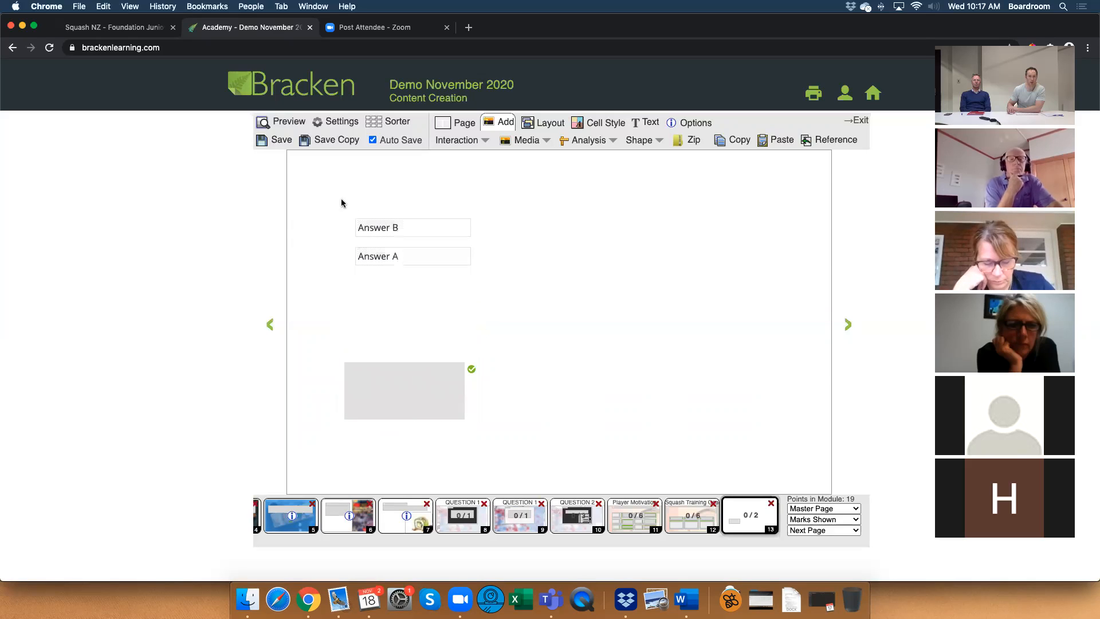
# Preview page 13, place Answer A and Answer B in the drop box, and return to editing.
pyautogui.click(288, 121)
pyautogui.moveTo(456, 257); pyautogui.dragTo(438, 379)
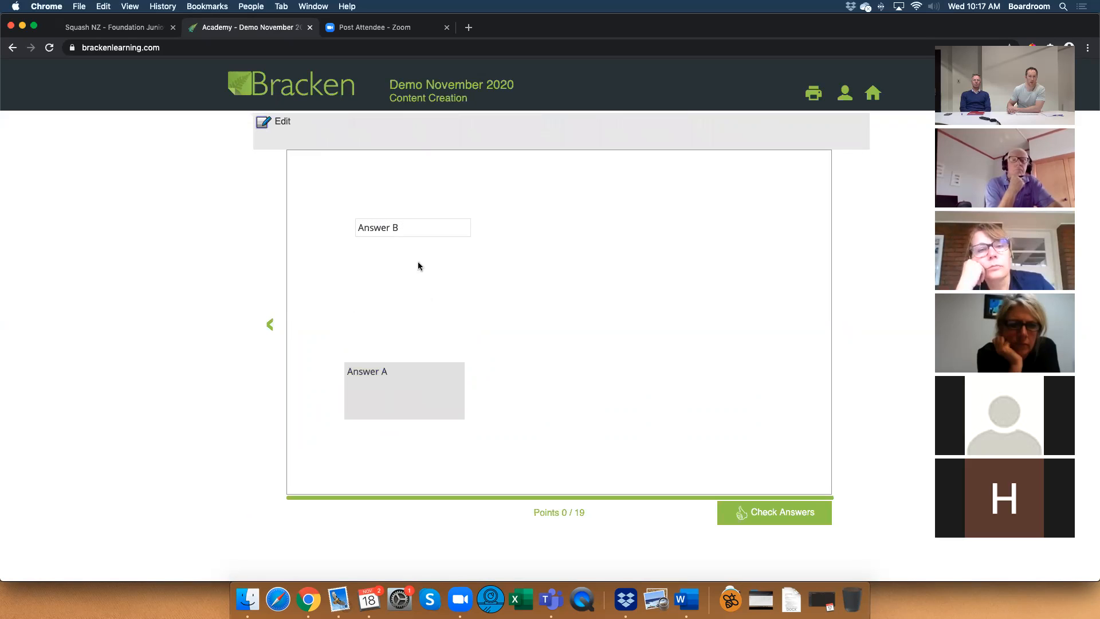
pyautogui.moveTo(407, 229); pyautogui.dragTo(410, 394)
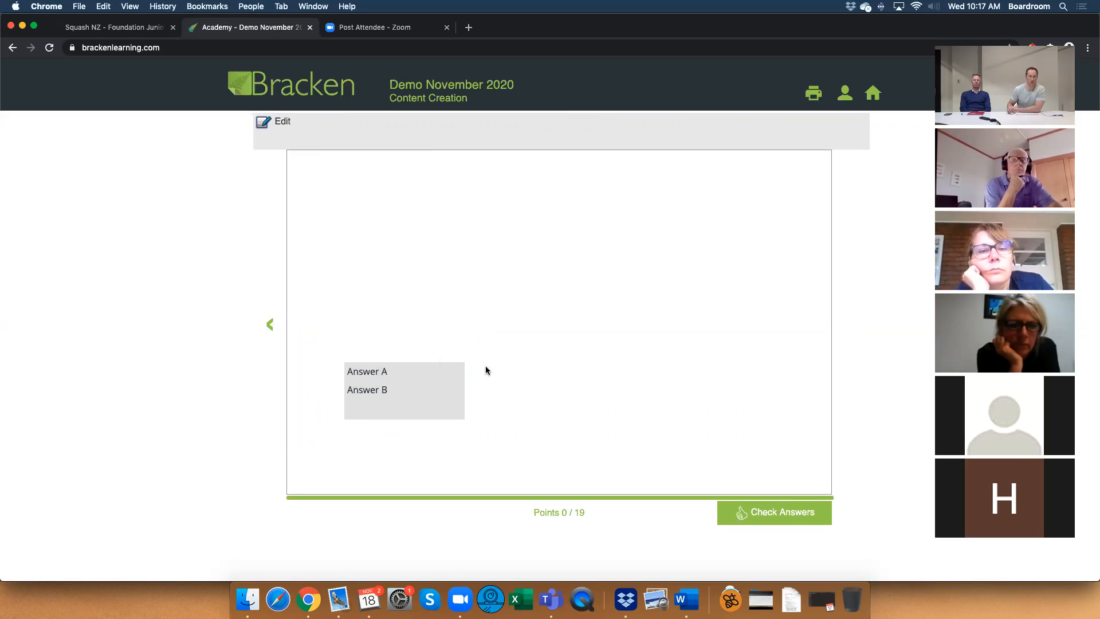
pyautogui.click(284, 121)
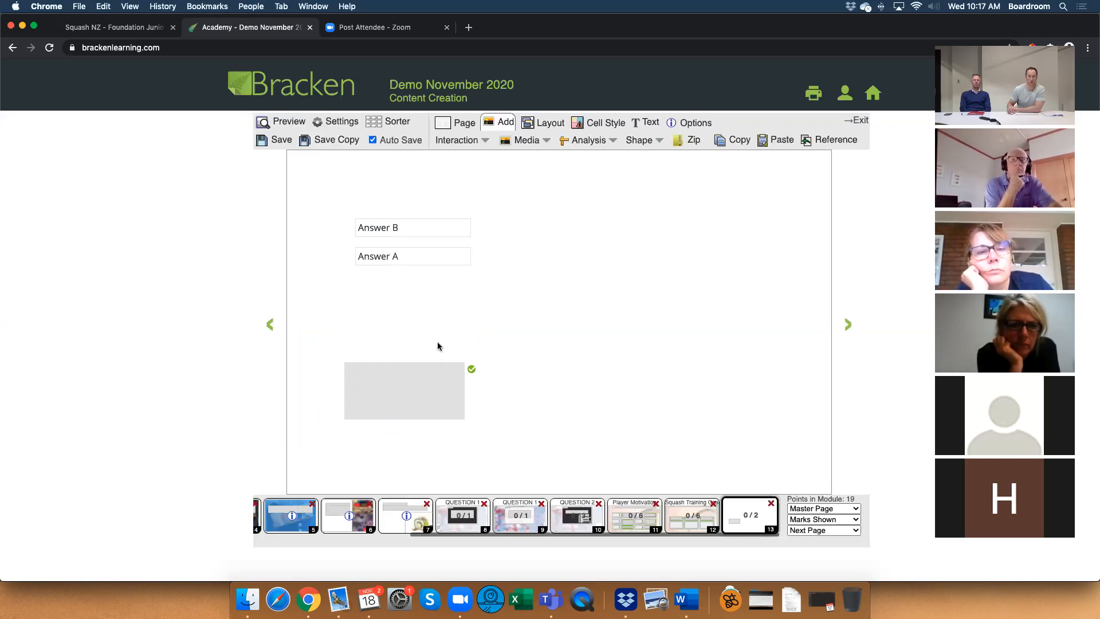
# Move the grey drop box up to (110, 330), then preview page 13, placing Answer A and Answer B in it, and resume editing.
pyautogui.click(435, 353)
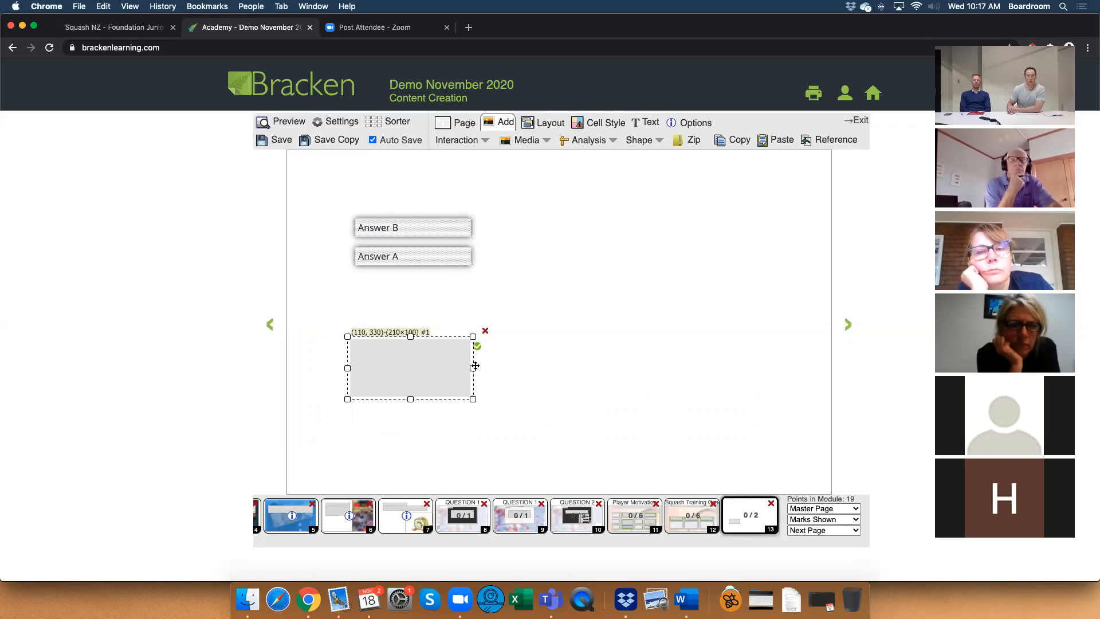
pyautogui.click(537, 376)
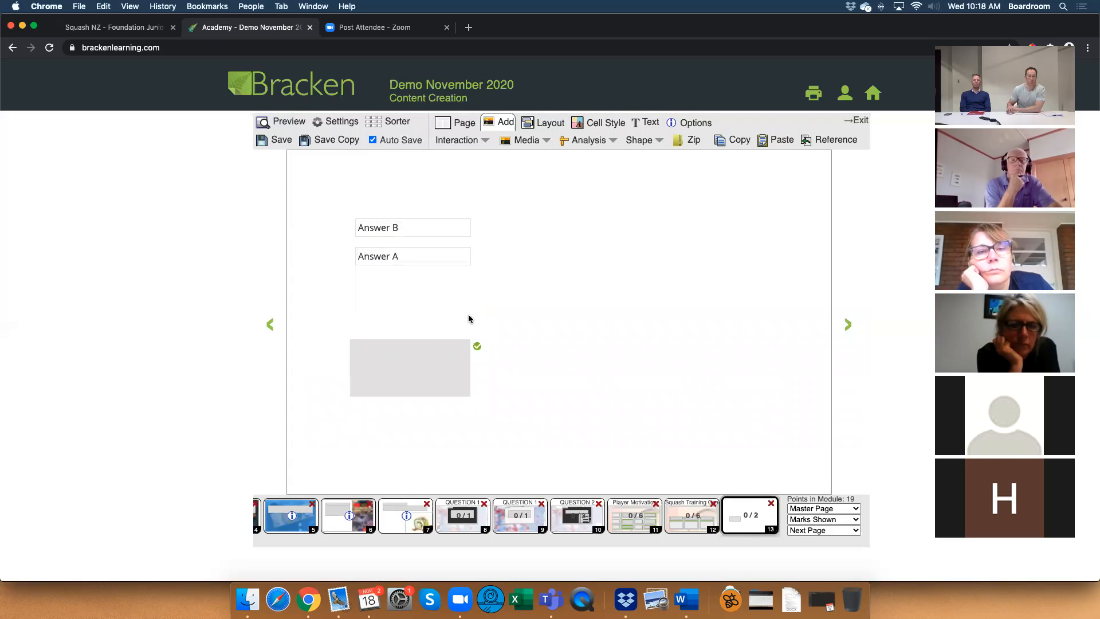
pyautogui.click(281, 123)
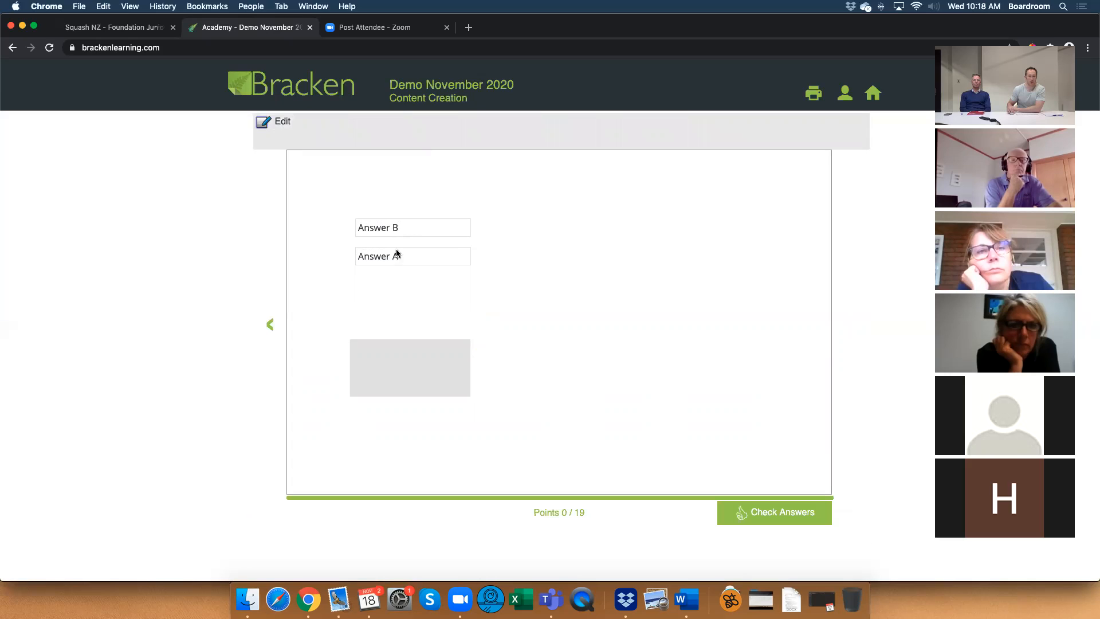
pyautogui.moveTo(396, 257); pyautogui.dragTo(415, 350)
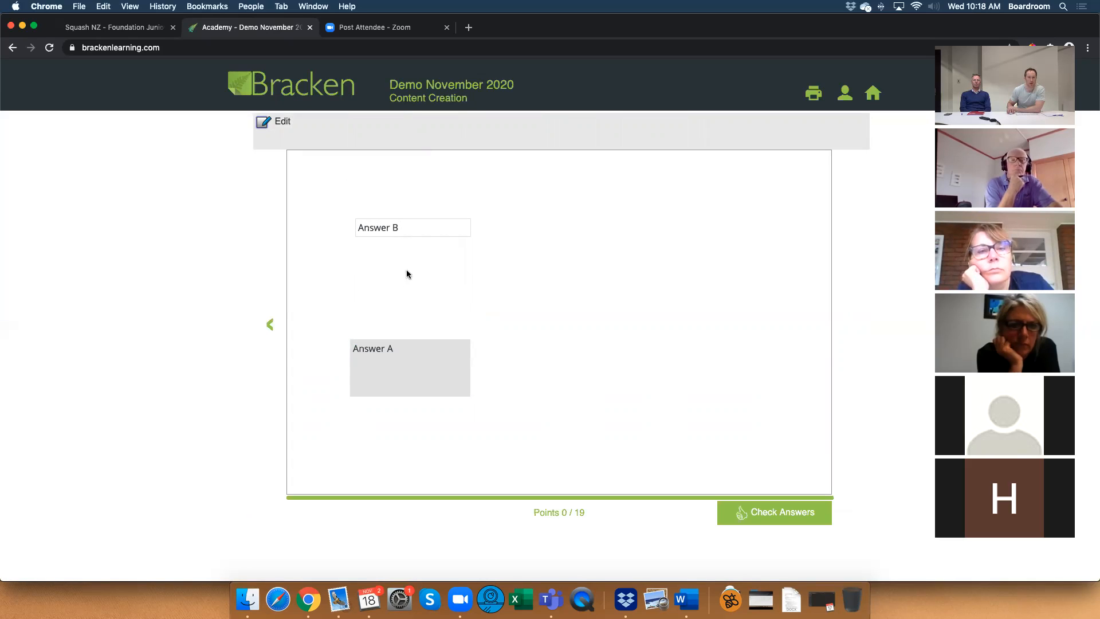
pyautogui.moveTo(403, 232); pyautogui.dragTo(399, 373)
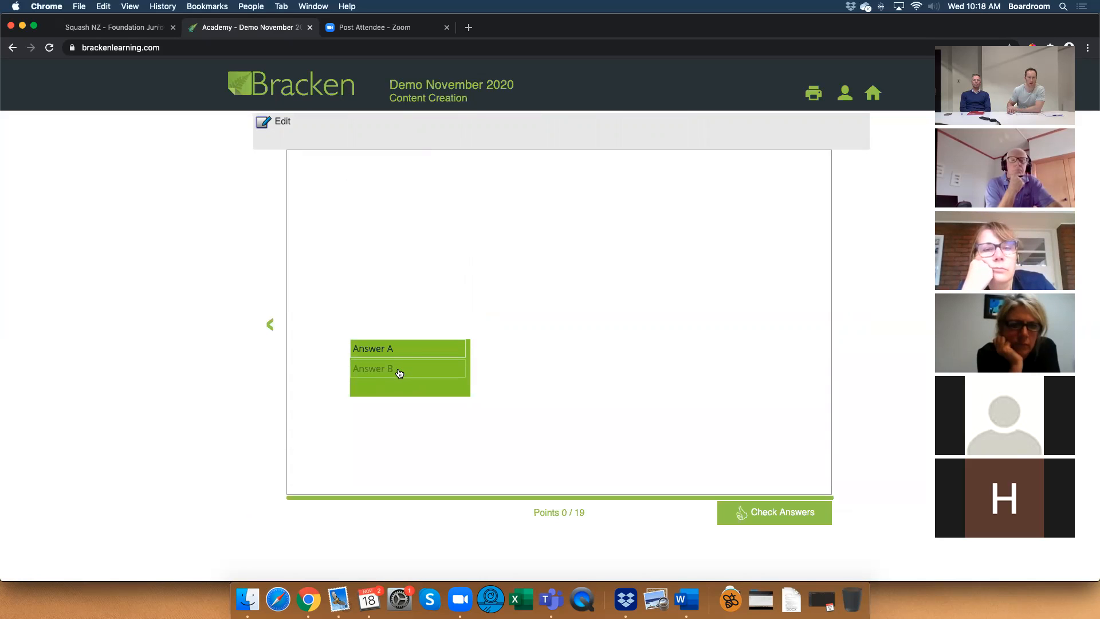
pyautogui.click(282, 122)
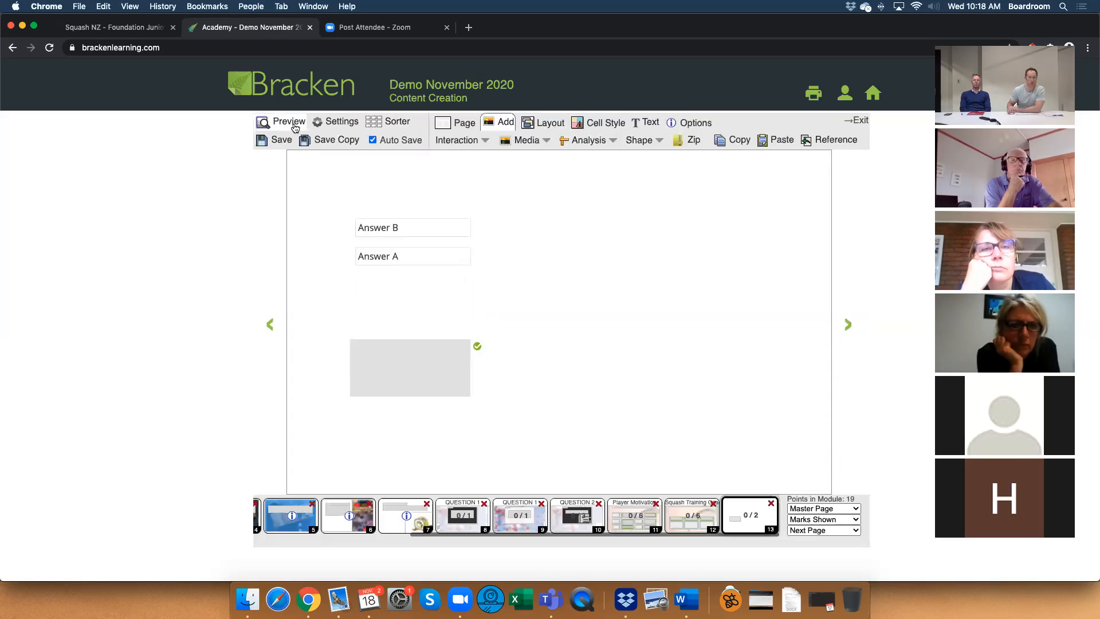
# Compare the Squash Training Coaching drag-and-drop layout on page 12 with the new question on page 13.
pyautogui.click(683, 516)
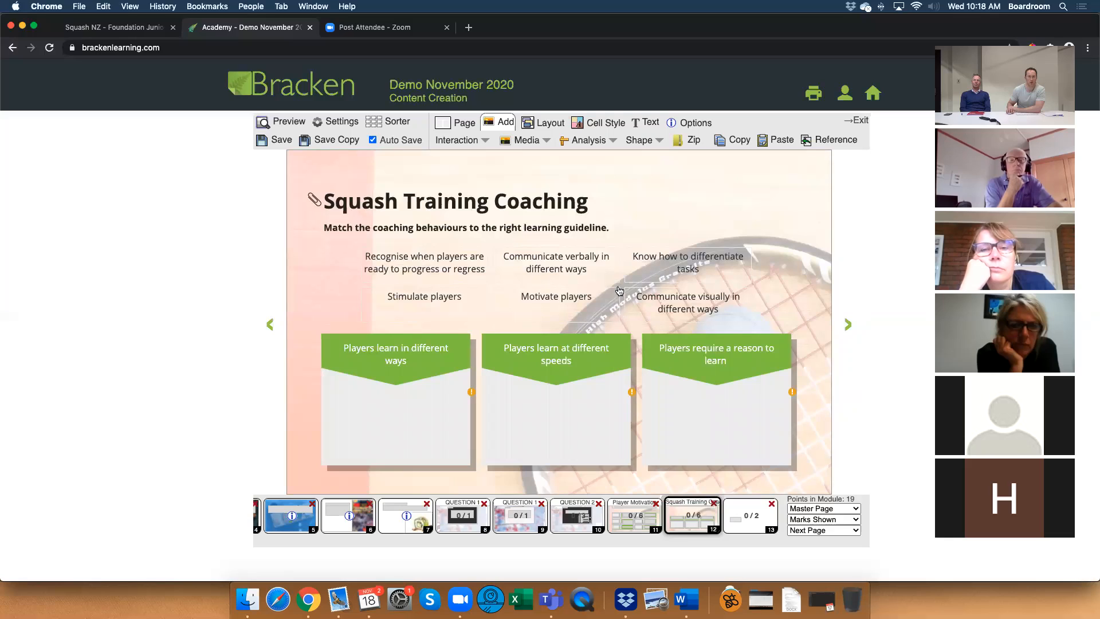
pyautogui.click(741, 525)
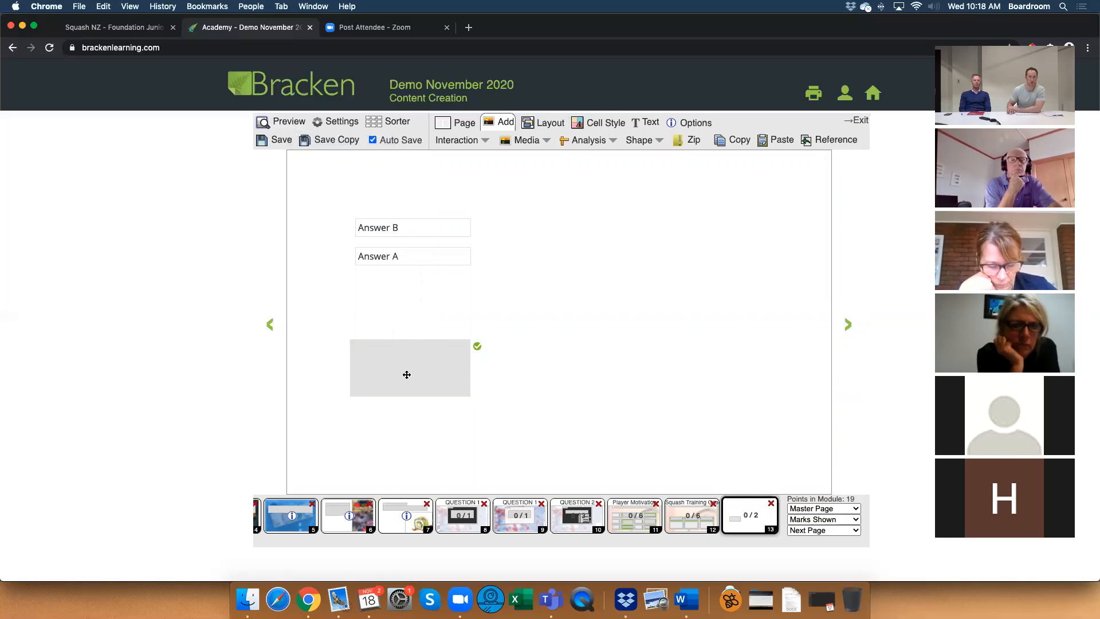
pyautogui.click(692, 516)
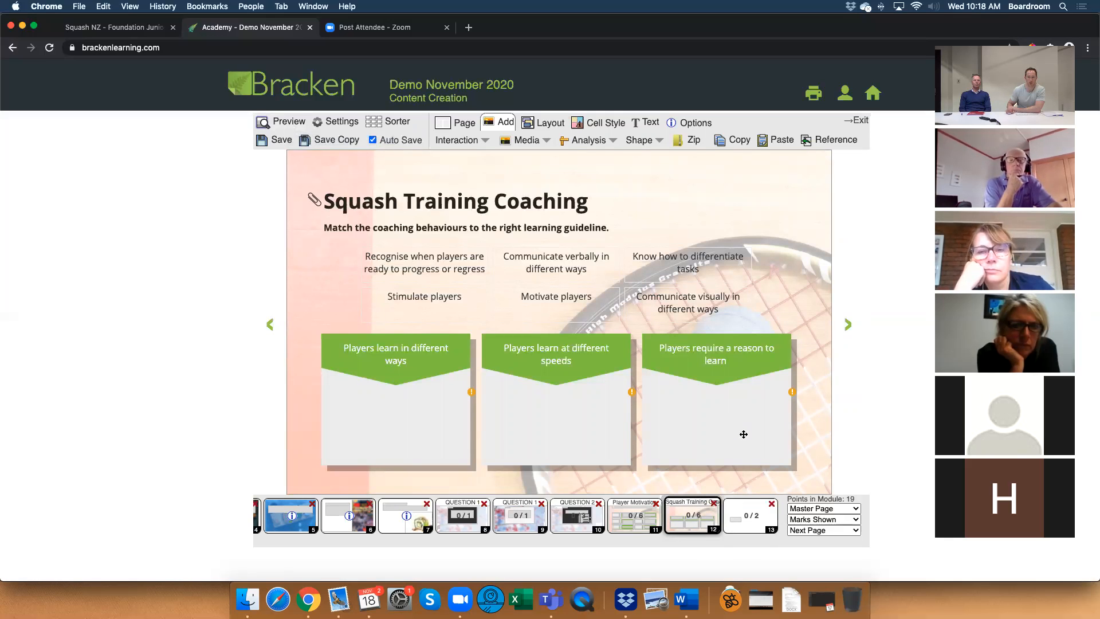
pyautogui.click(735, 517)
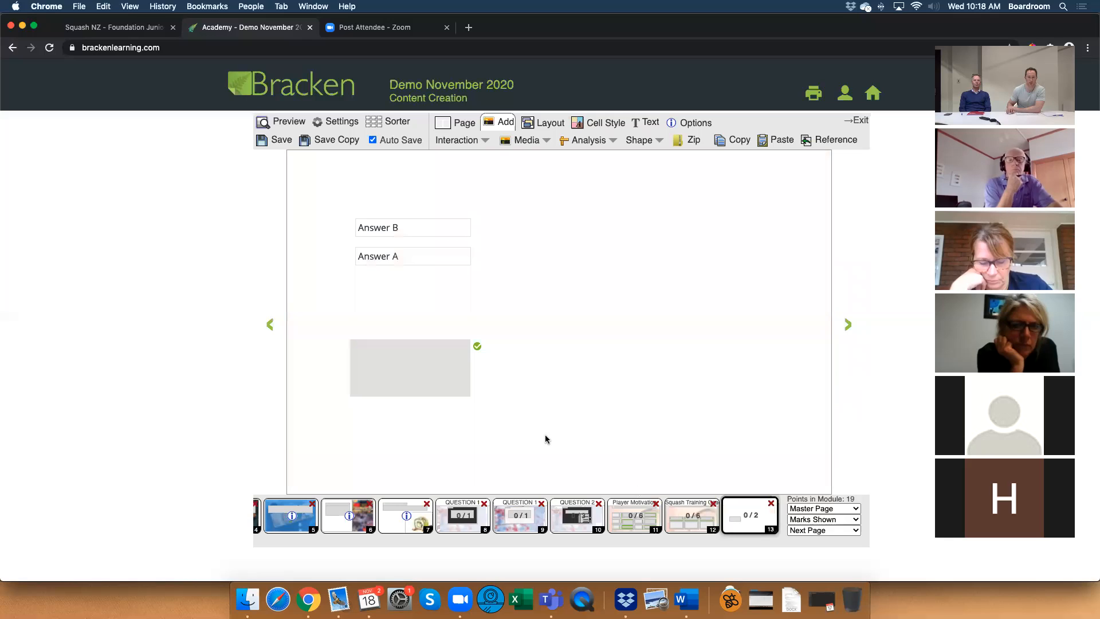
# Set the drop box's fill colour to #f3f3f3.
pyautogui.click(406, 358)
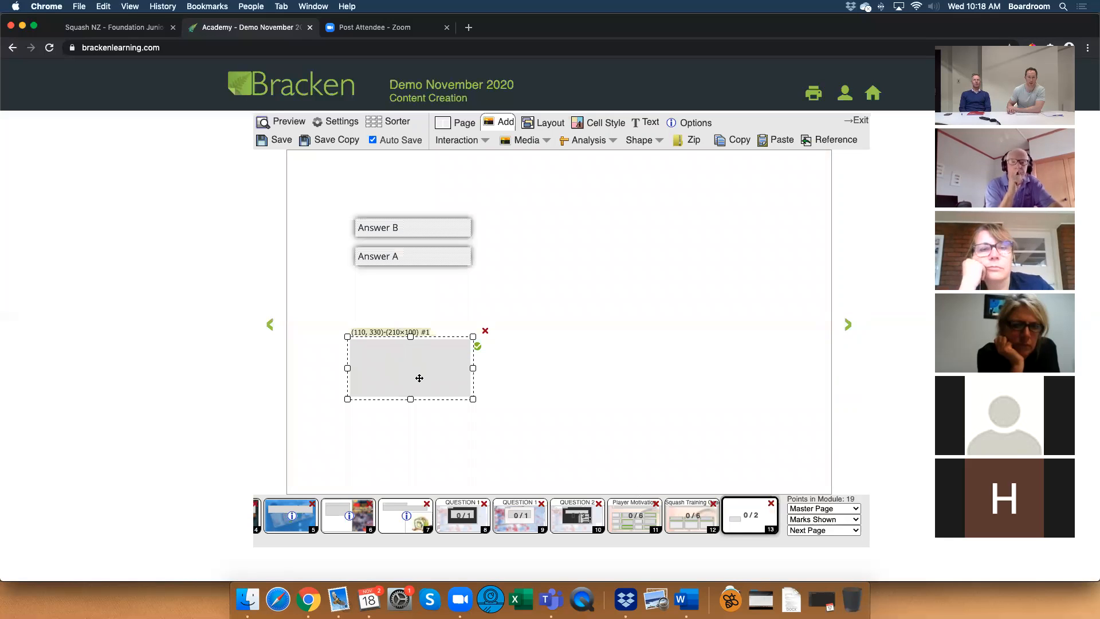
pyautogui.click(597, 120)
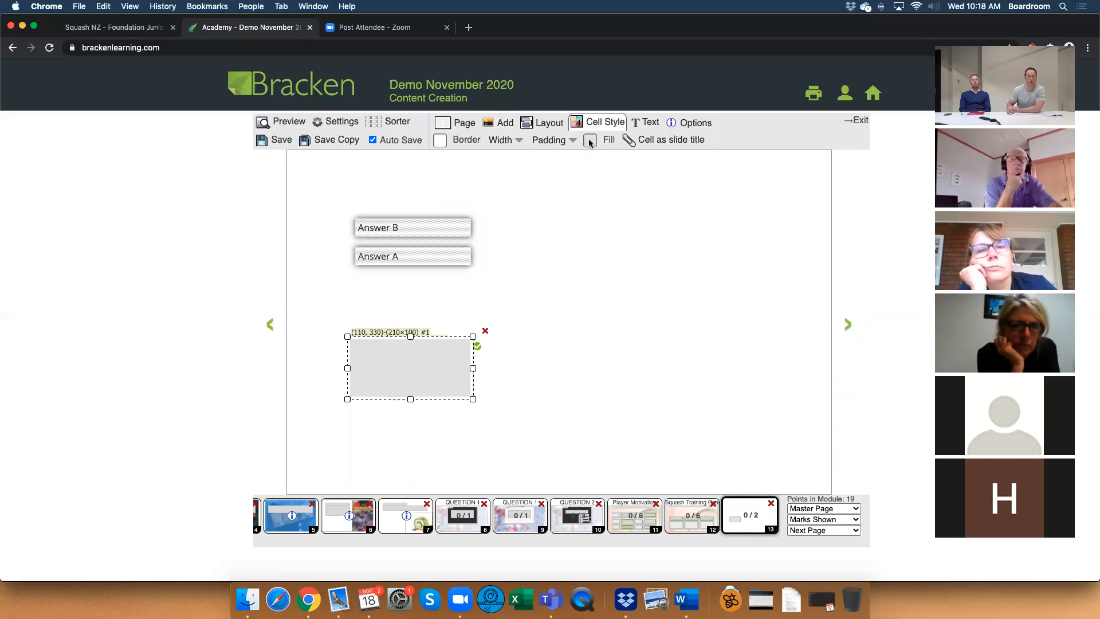
pyautogui.click(590, 141)
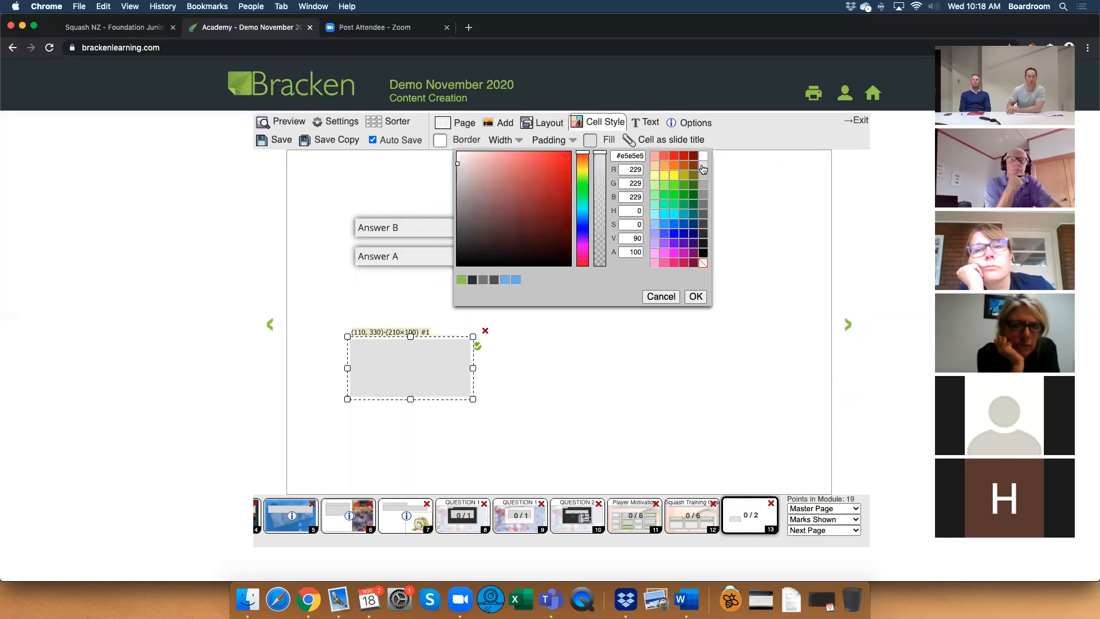
pyautogui.click(640, 155)
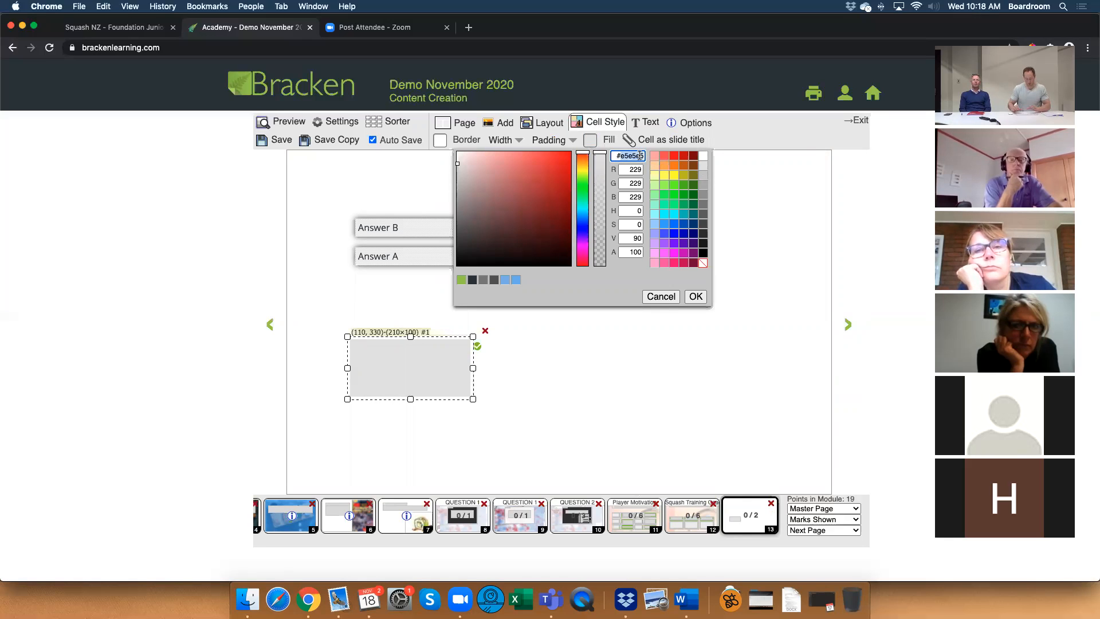
pyautogui.write('f3f3f3')
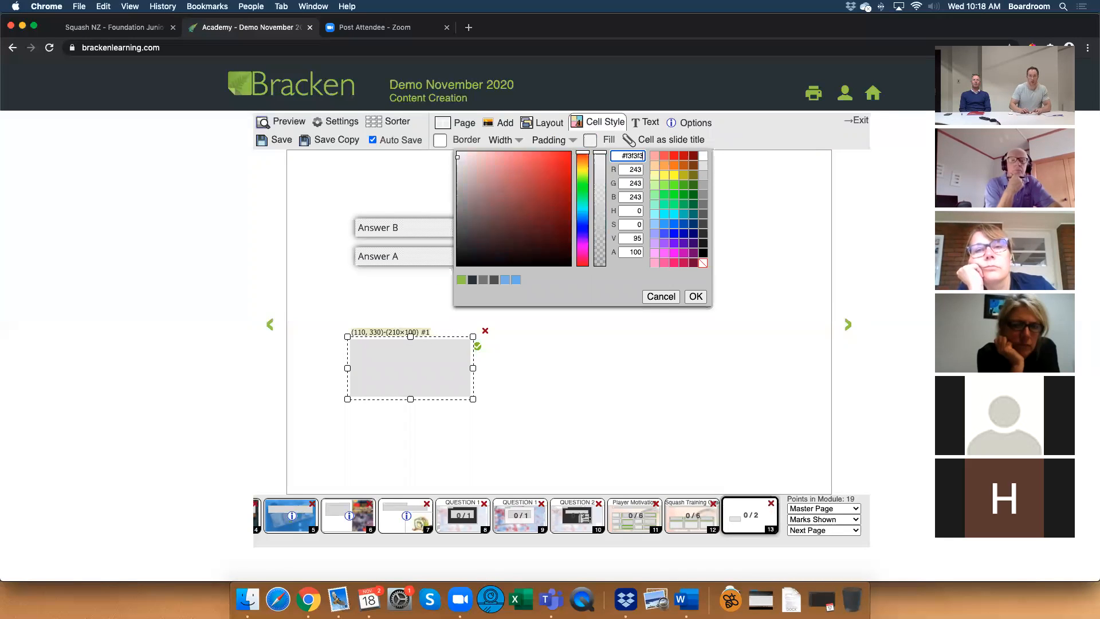
pyautogui.click(693, 297)
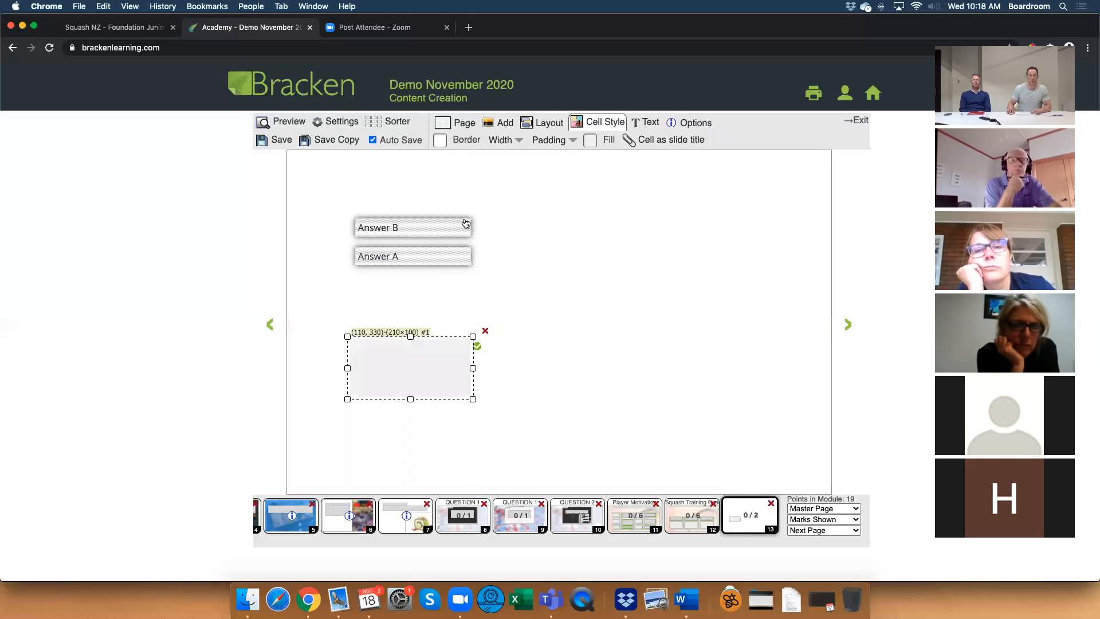
pyautogui.click(573, 242)
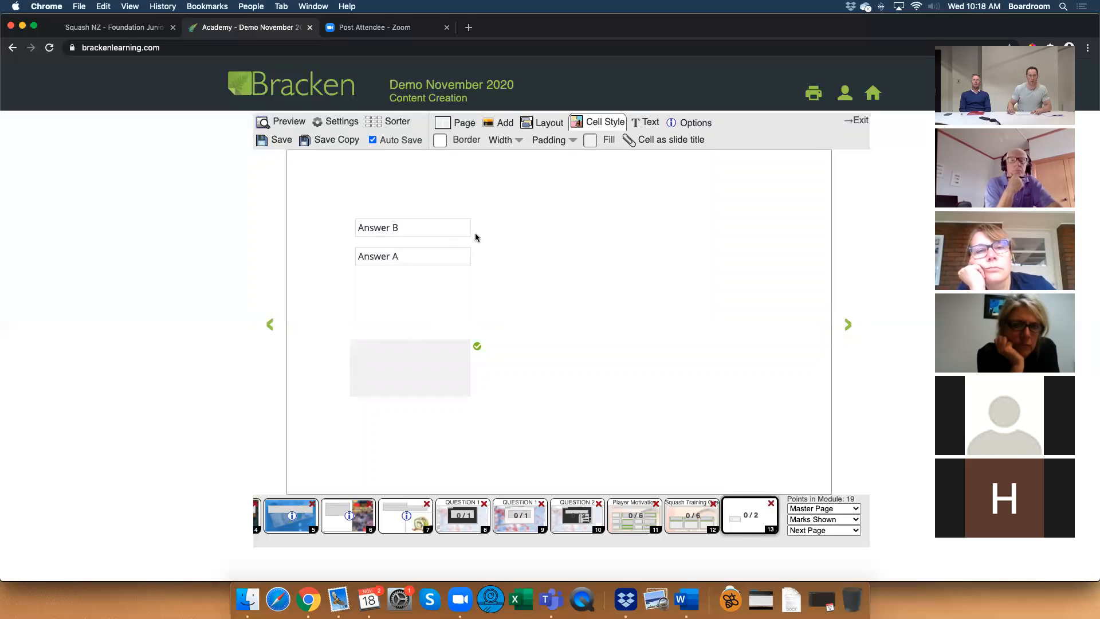
# Set the Answer B box's border colour to #f3f3f3.
pyautogui.click(433, 230)
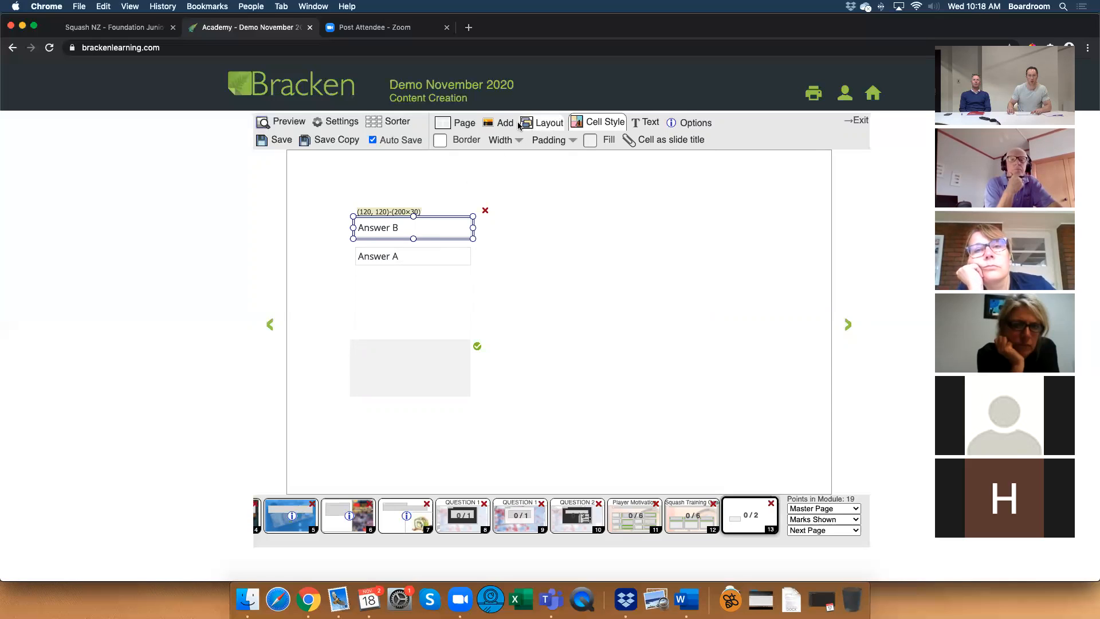
pyautogui.click(440, 140)
pyautogui.doubleClick(489, 156)
pyautogui.write('f3f3f3')
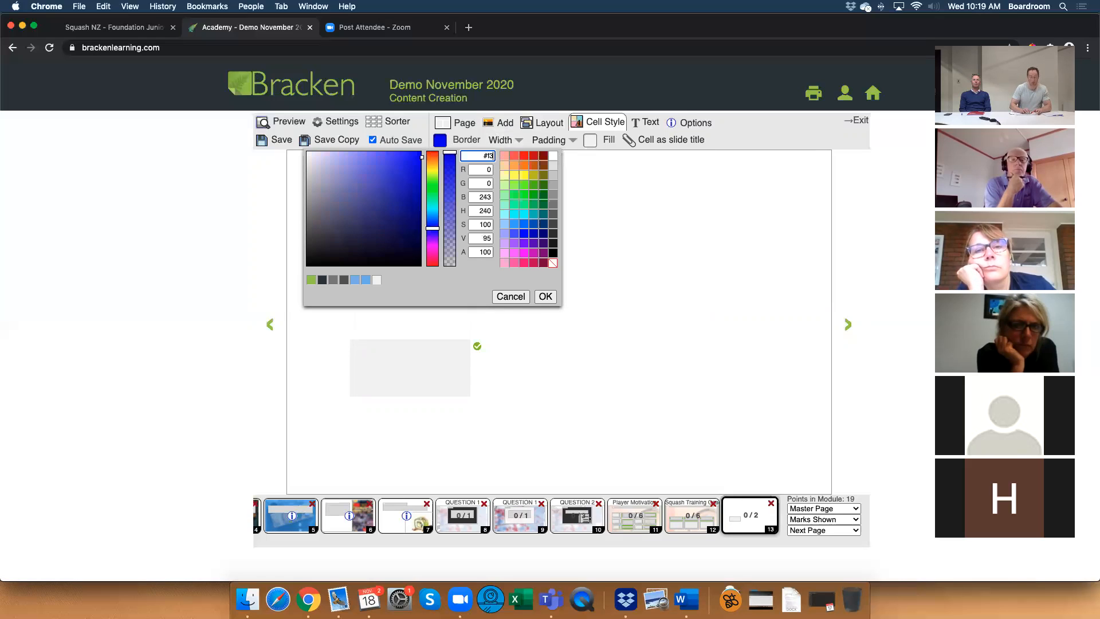
pyautogui.click(546, 295)
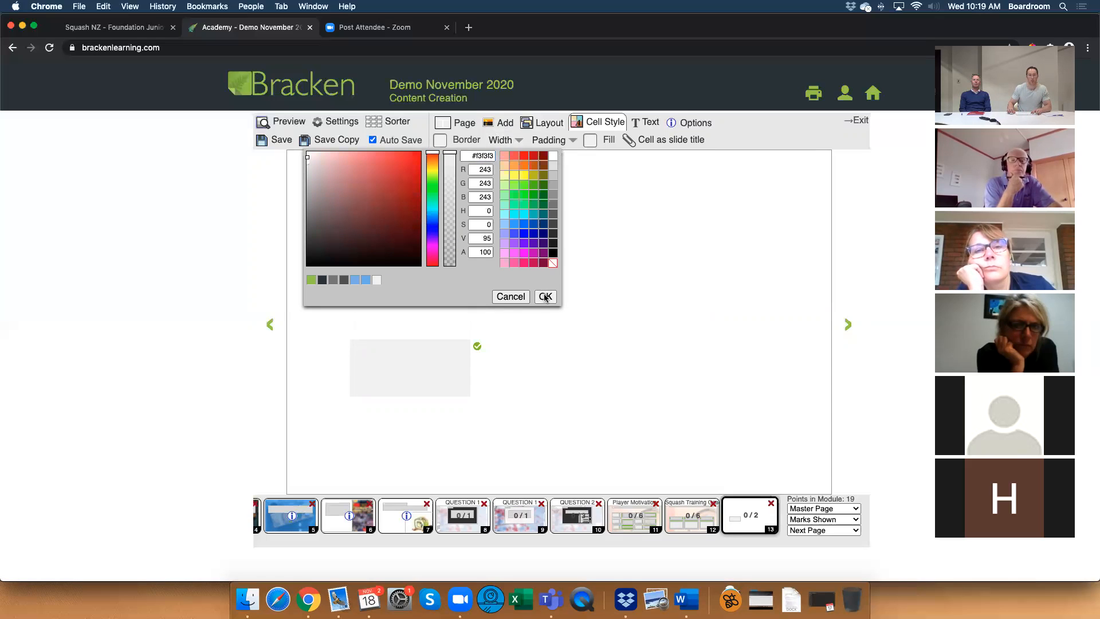
# Try a #f3f3f3 fill on the Answer A box and return its fill to white.
pyautogui.click(411, 261)
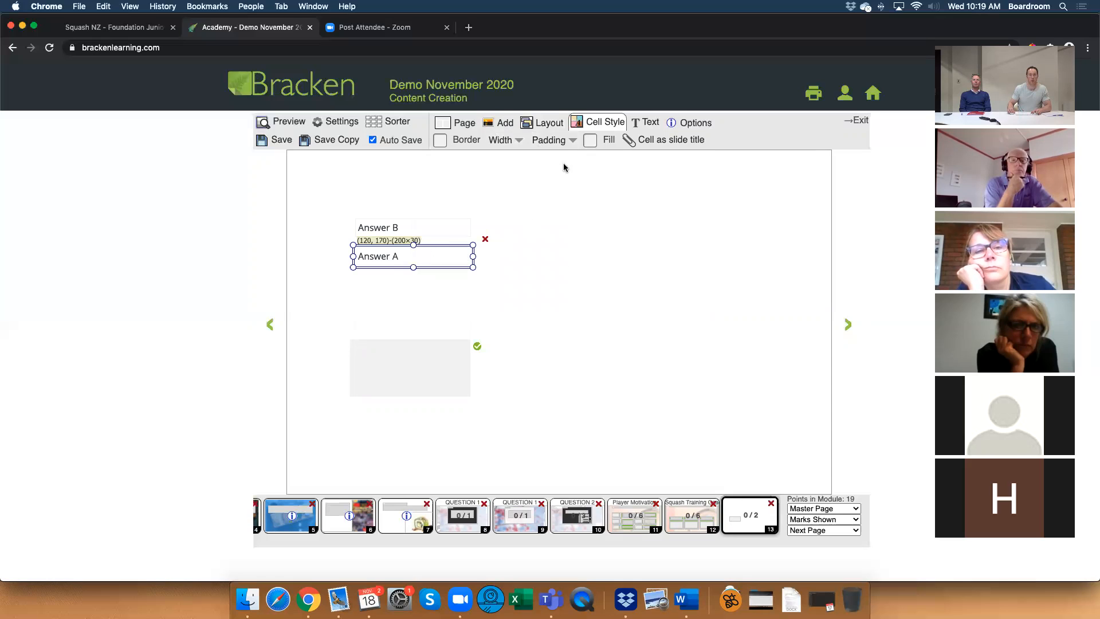
pyautogui.click(588, 141)
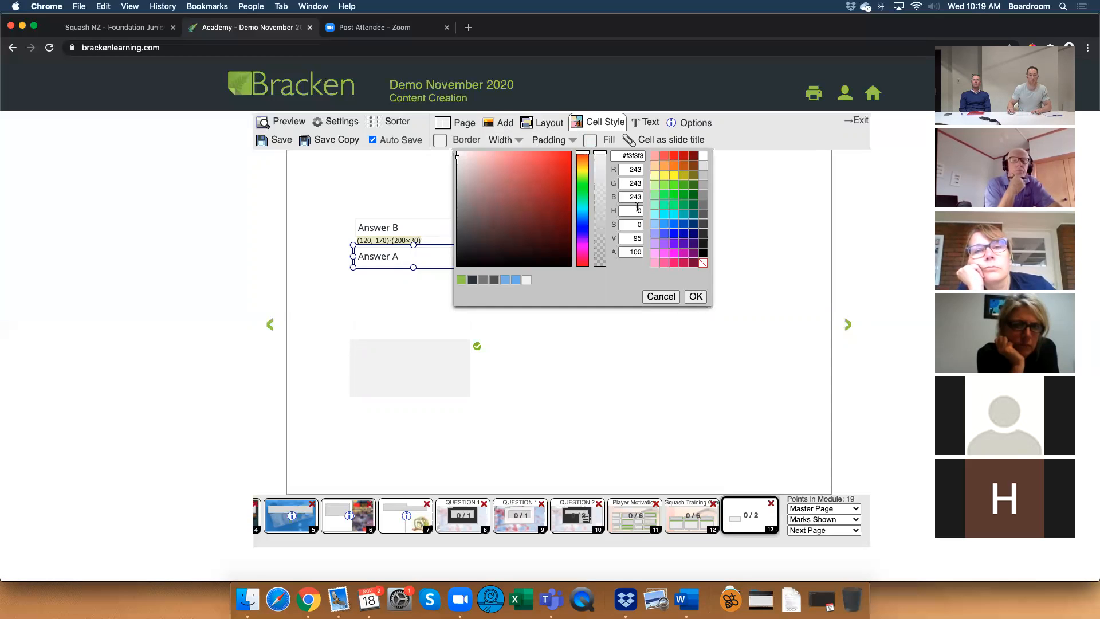
pyautogui.click(640, 156)
pyautogui.write('f3f3f3')
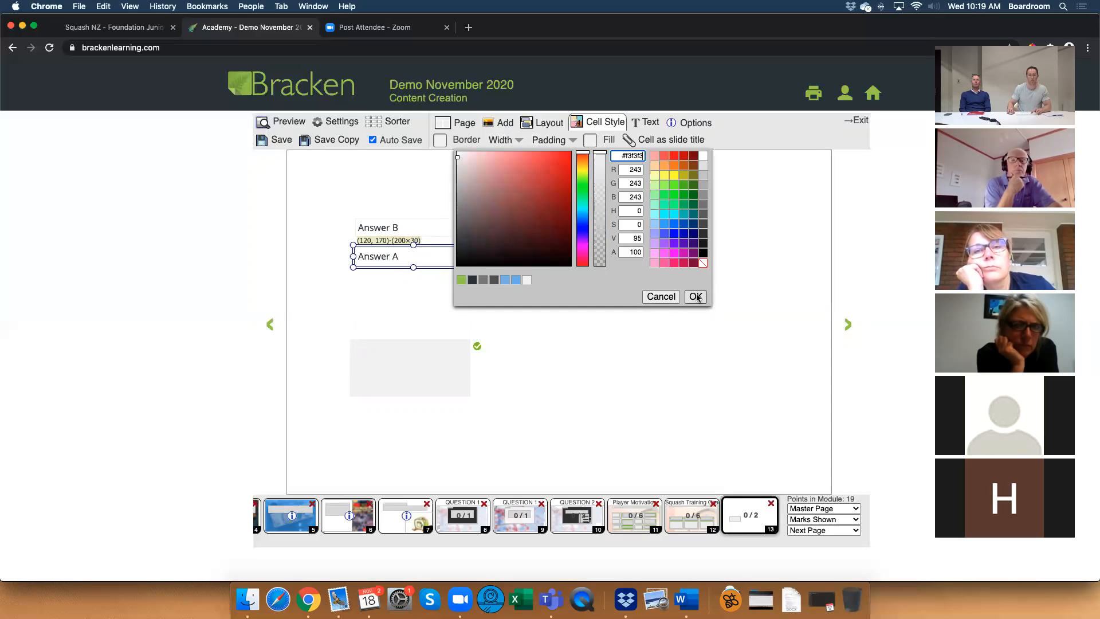
pyautogui.click(695, 296)
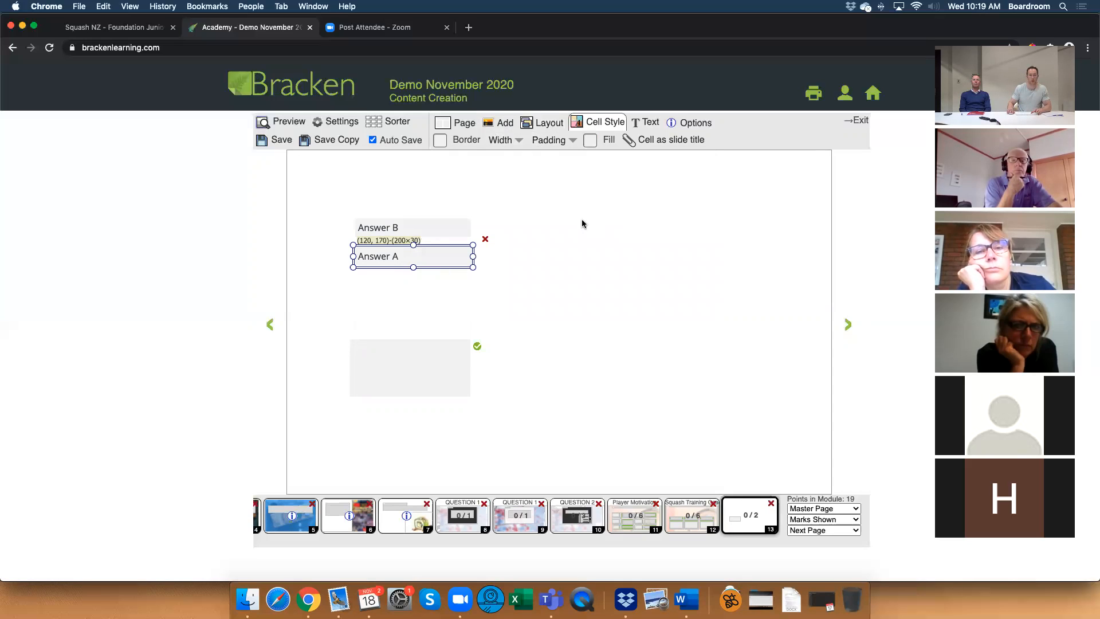
pyautogui.click(589, 139)
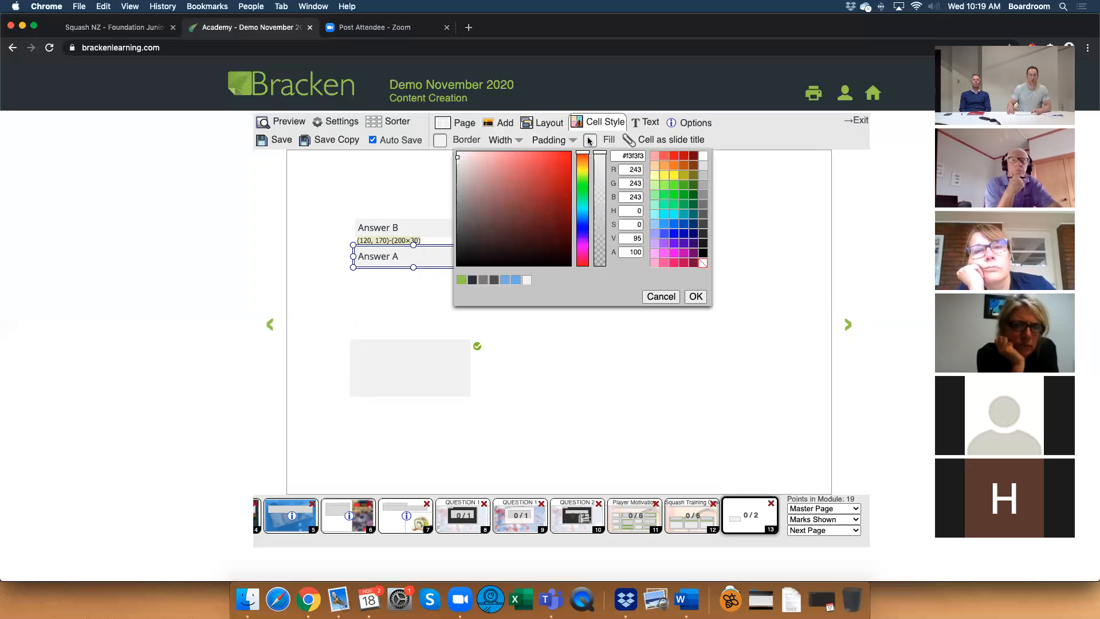
pyautogui.click(695, 297)
# Set the Answer A box's border colour to #f3f3f3.
pyautogui.click(439, 139)
pyautogui.doubleClick(485, 154)
pyautogui.write('f3f3f3')
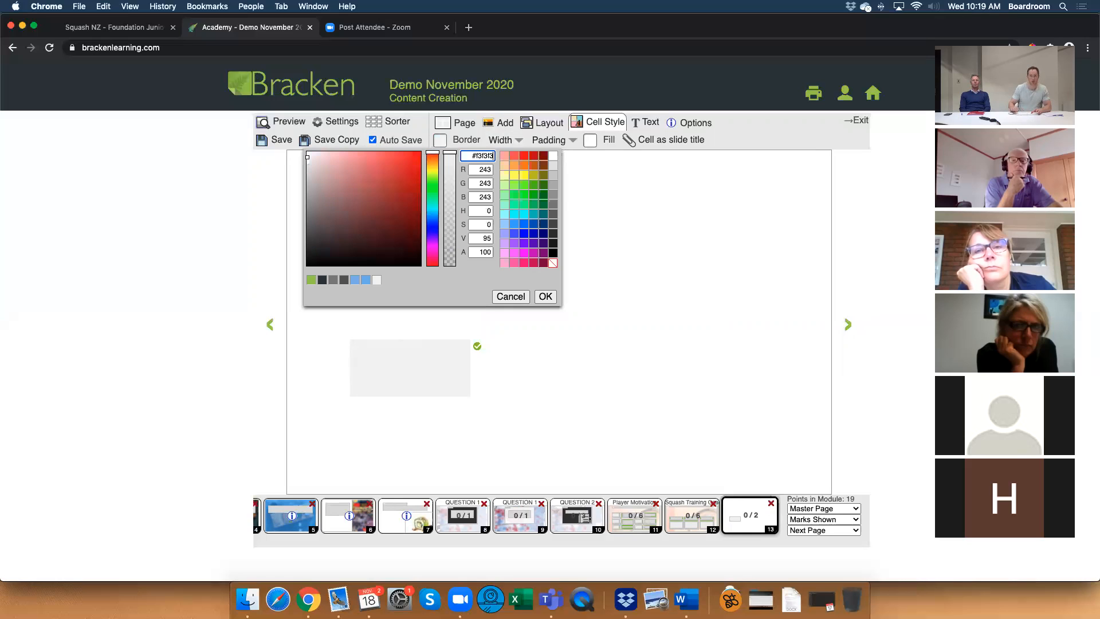
pyautogui.click(546, 296)
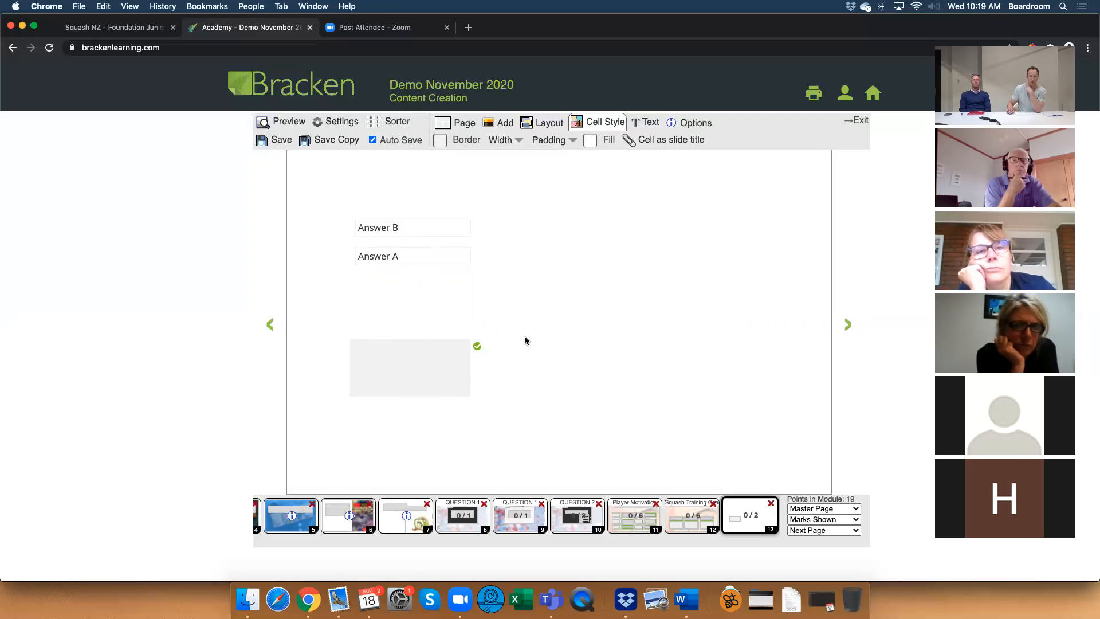
# Check page 12's headed drop boxes and add a text box 210 wide at (110, 290), directly above page 13's drop box.
pyautogui.click(673, 507)
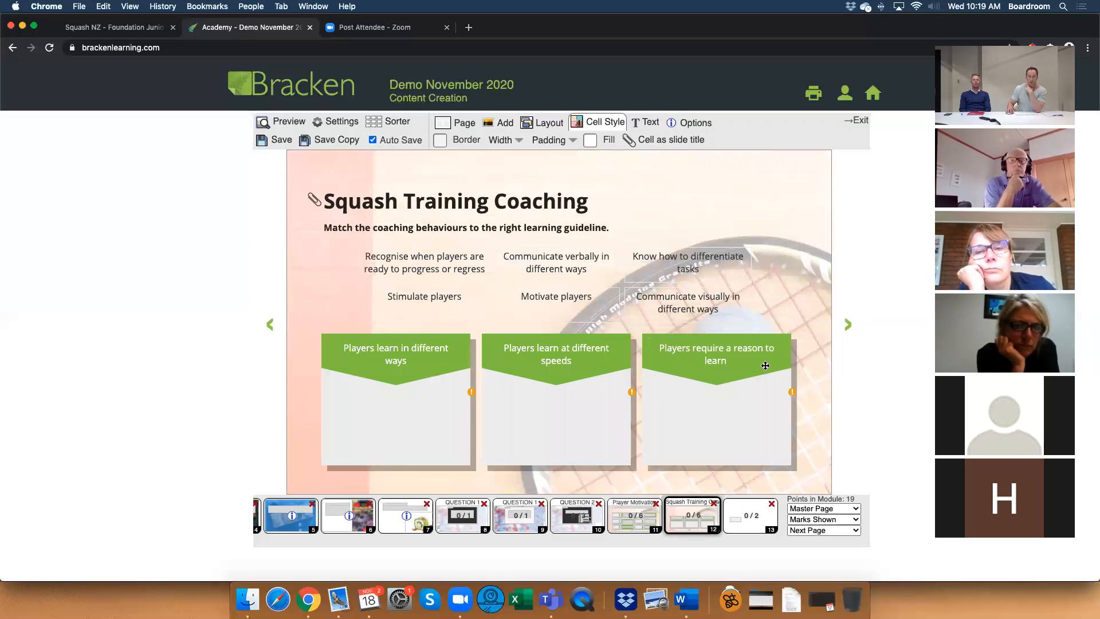
pyautogui.click(746, 503)
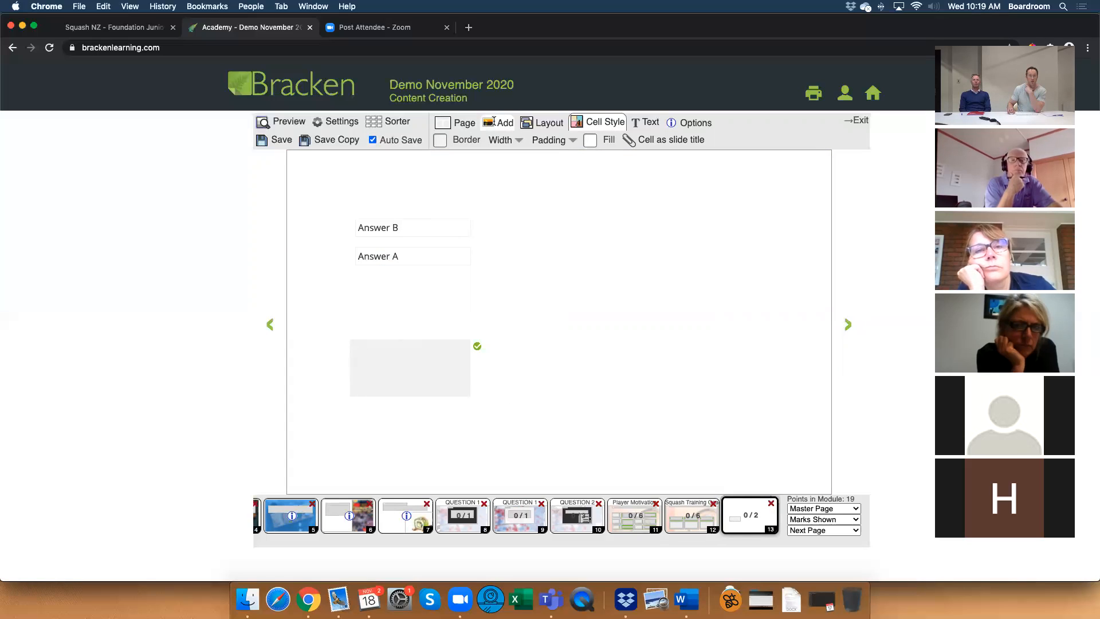
pyautogui.click(499, 124)
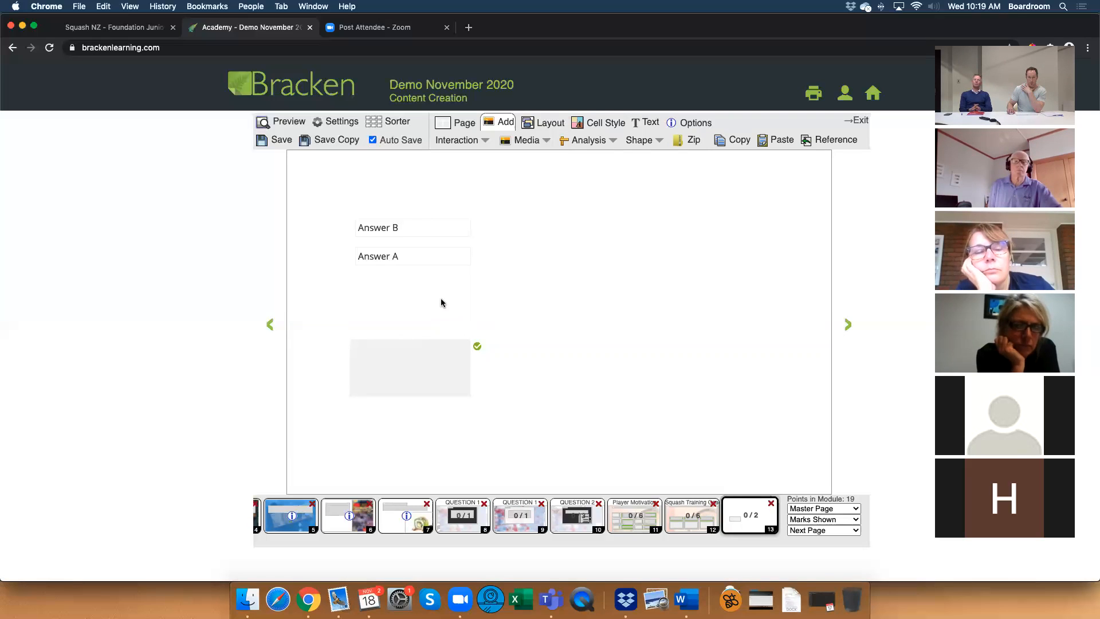
pyautogui.doubleClick(353, 306)
pyautogui.click(565, 341)
pyautogui.moveTo(479, 306); pyautogui.dragTo(473, 318)
pyautogui.moveTo(582, 325); pyautogui.dragTo(461, 325)
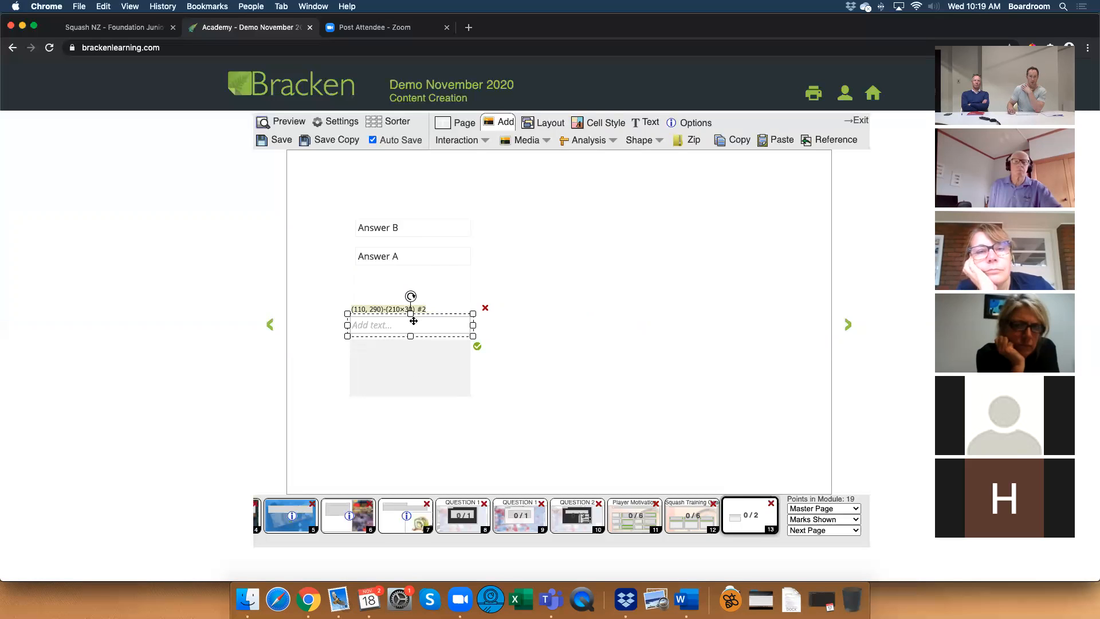
# Enter "Question text" in the new text box above the drop box and make it bold and centred.
pyautogui.doubleClick(415, 324)
pyautogui.write('Q')
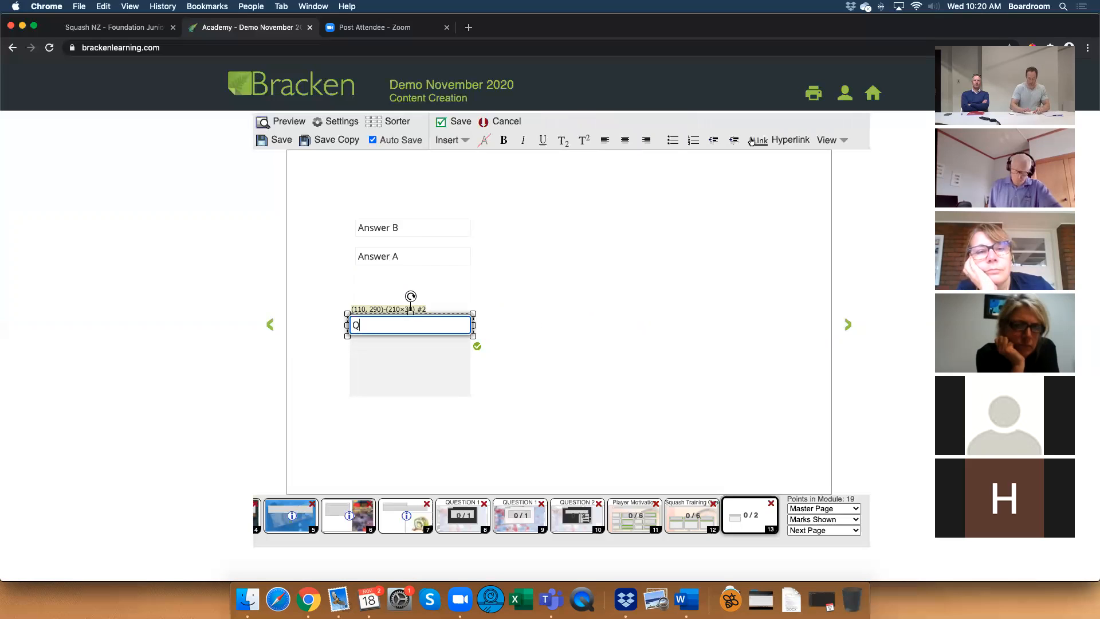
pyautogui.write('uestion text')
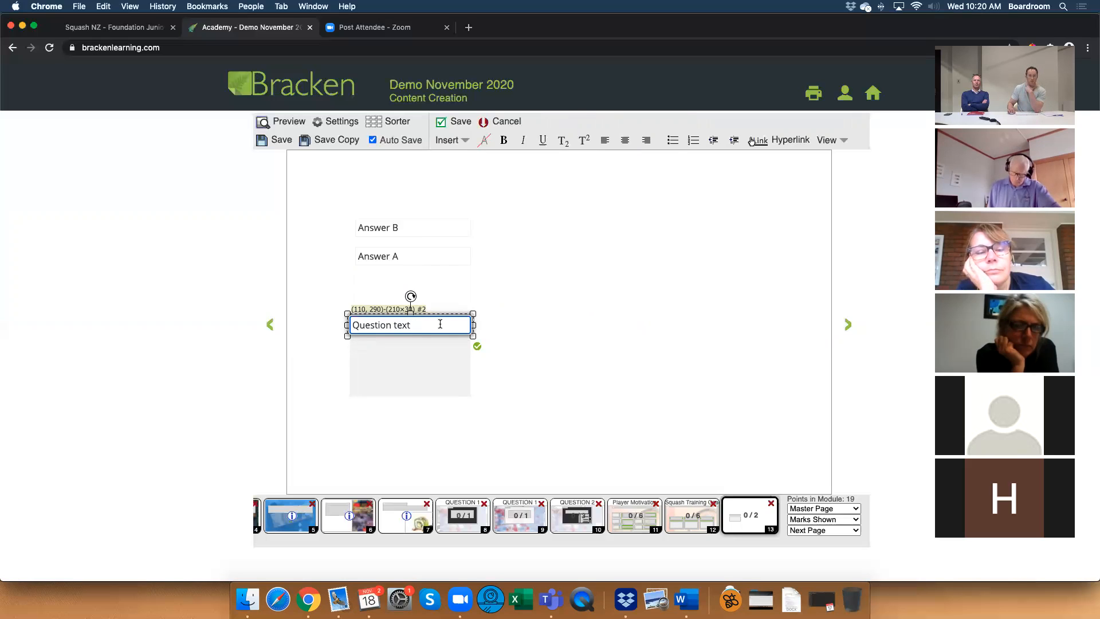
pyautogui.moveTo(439, 322); pyautogui.dragTo(340, 324)
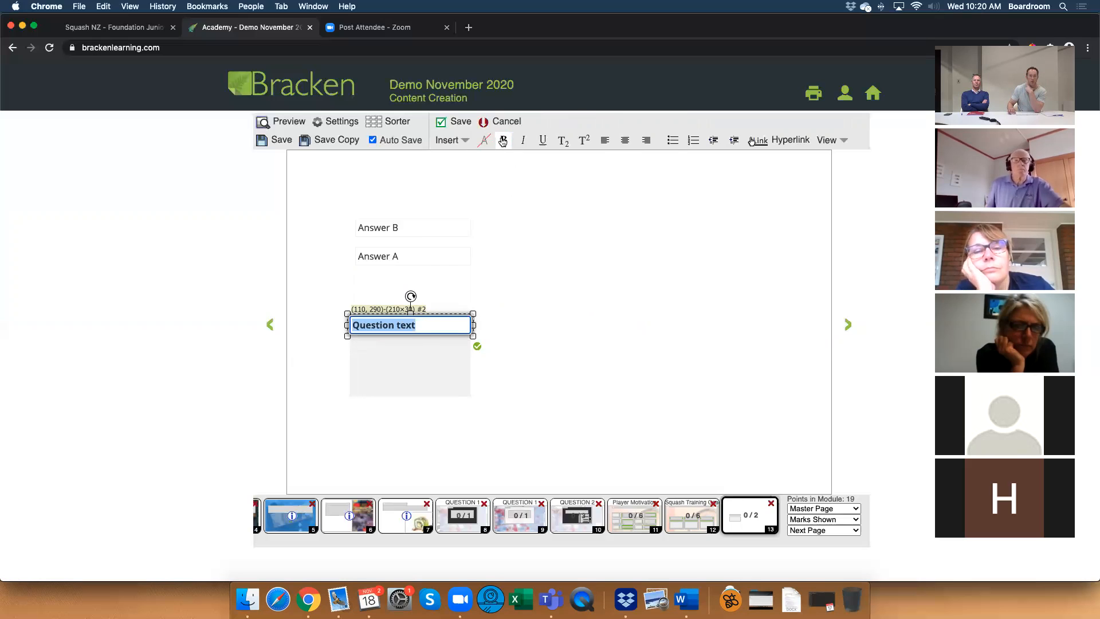
pyautogui.click(503, 141)
pyautogui.click(606, 141)
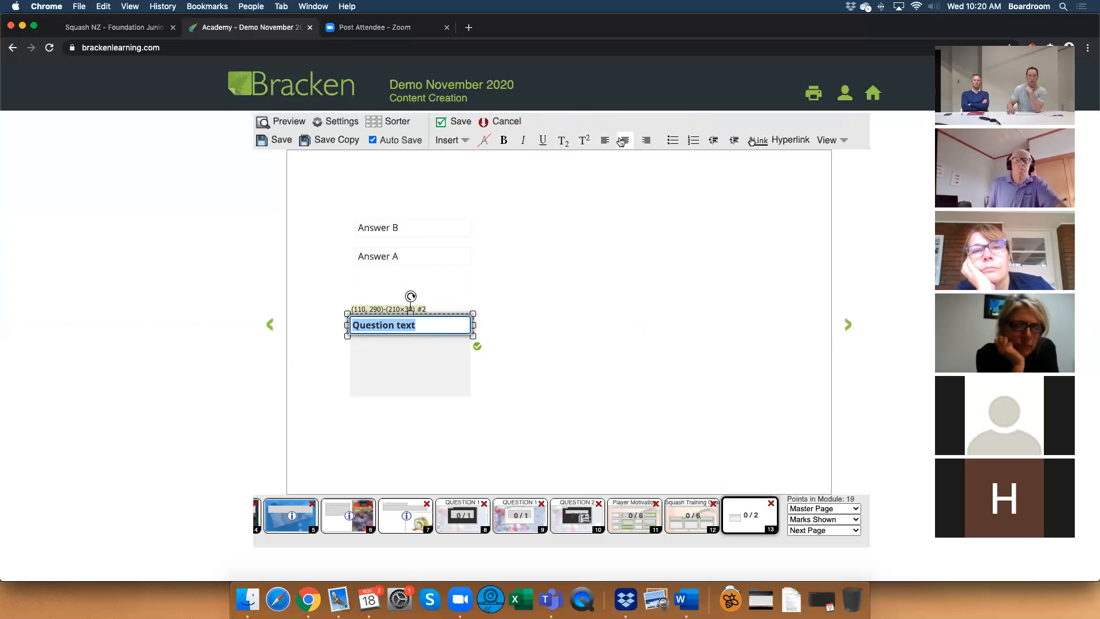
pyautogui.click(460, 307)
# Fill the question heading box with light orange.
pyautogui.click(423, 323)
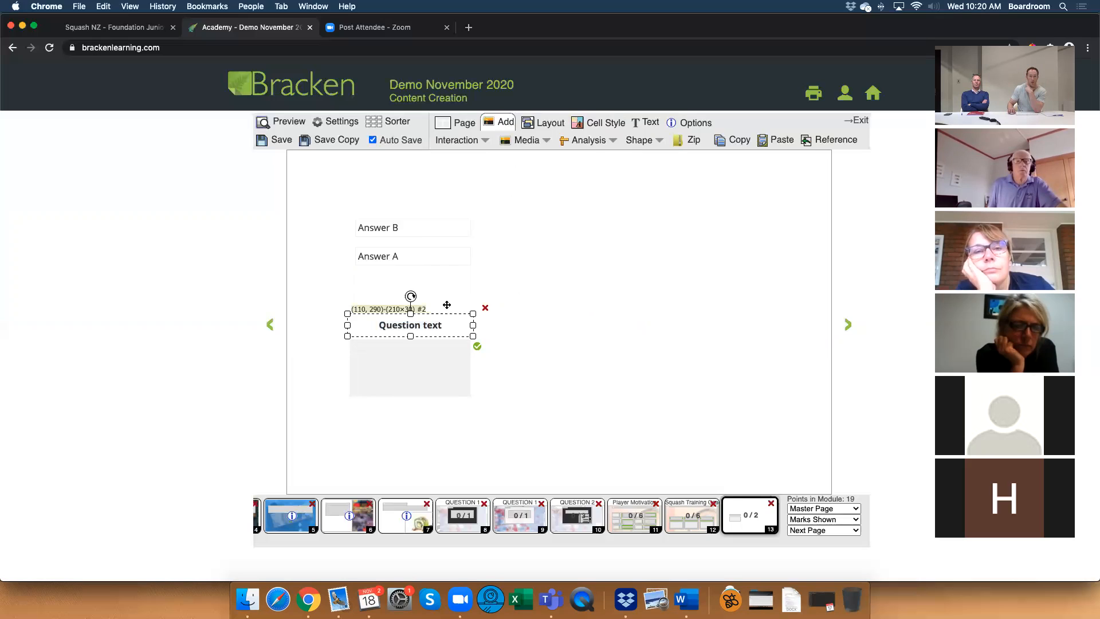
pyautogui.click(599, 122)
pyautogui.click(590, 141)
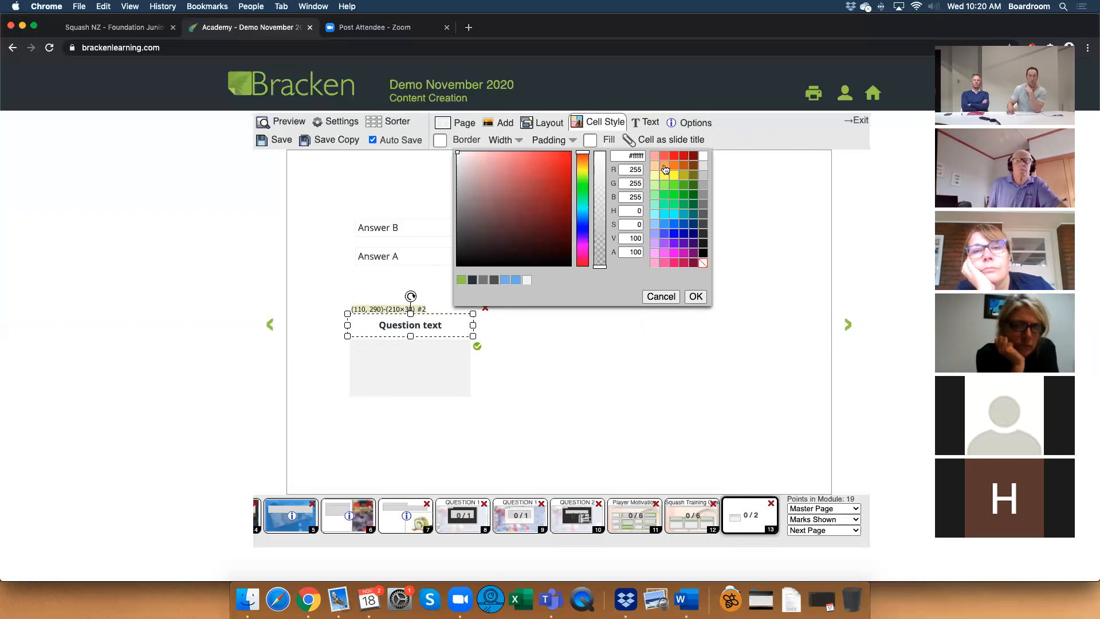
pyautogui.click(665, 168)
pyautogui.click(696, 296)
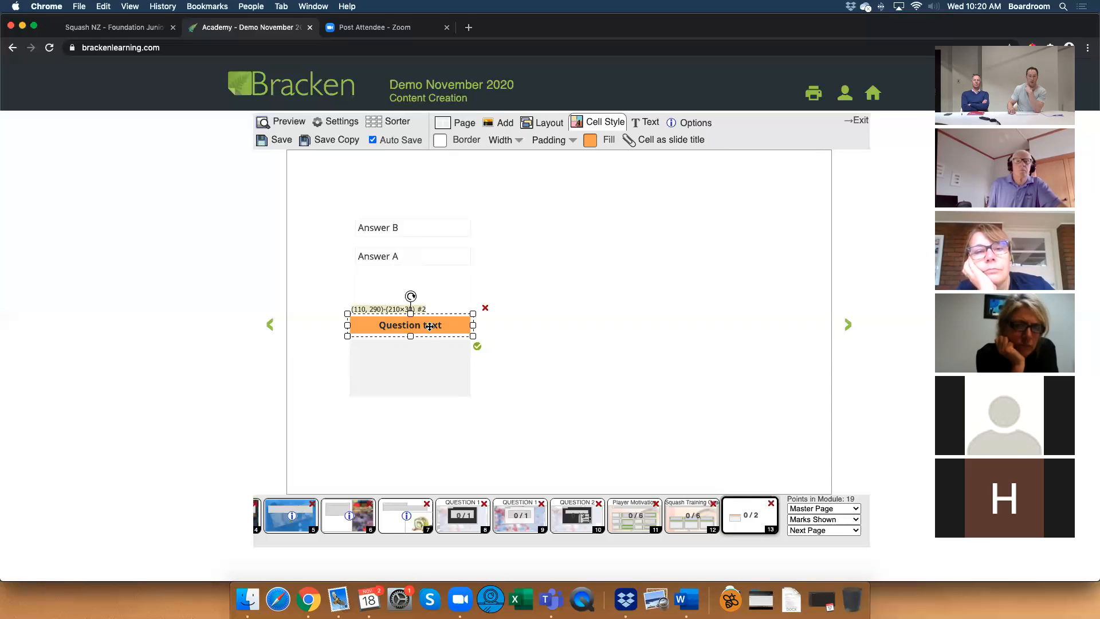
# Set the question heading's text colour to white, and make its box taller and raise it to (110, 270).
pyautogui.click(657, 120)
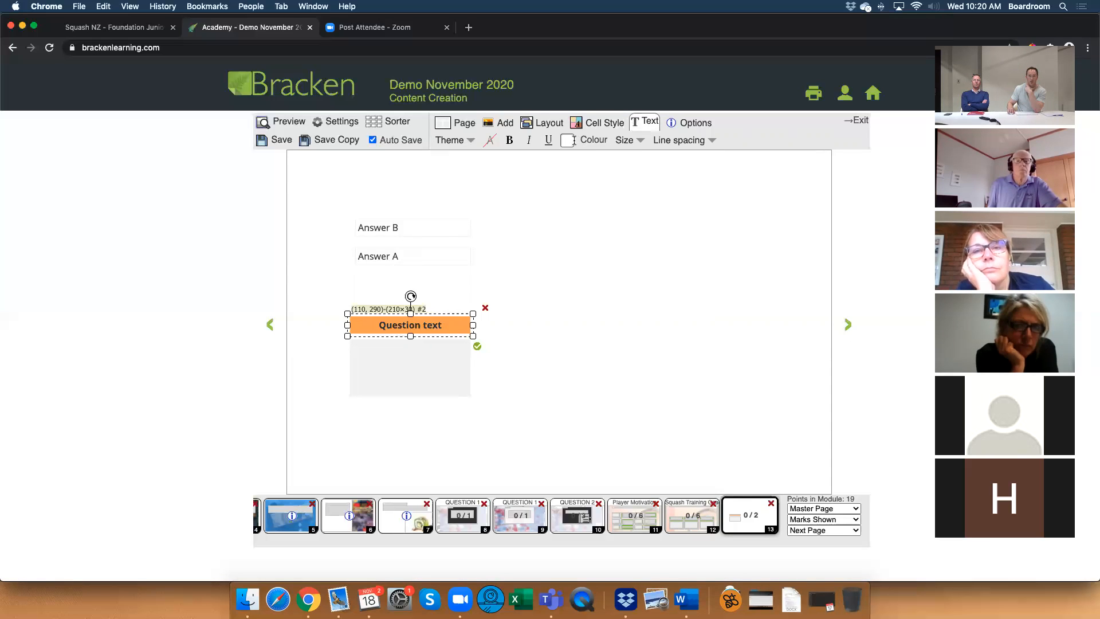
pyautogui.click(570, 142)
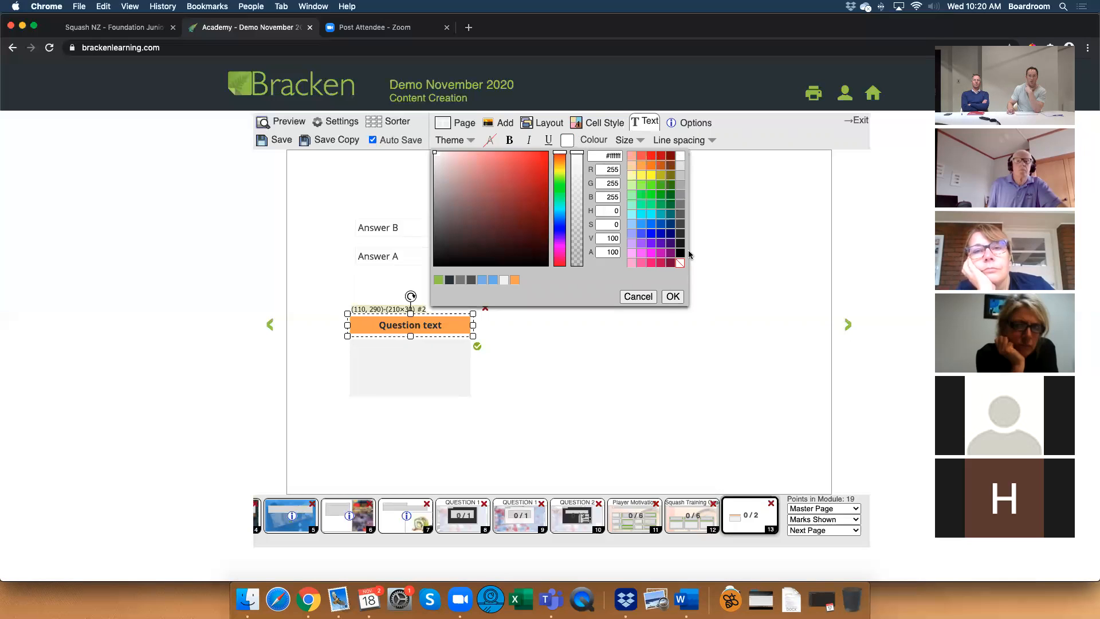
pyautogui.click(672, 296)
pyautogui.moveTo(411, 334); pyautogui.dragTo(410, 329)
pyautogui.click(498, 328)
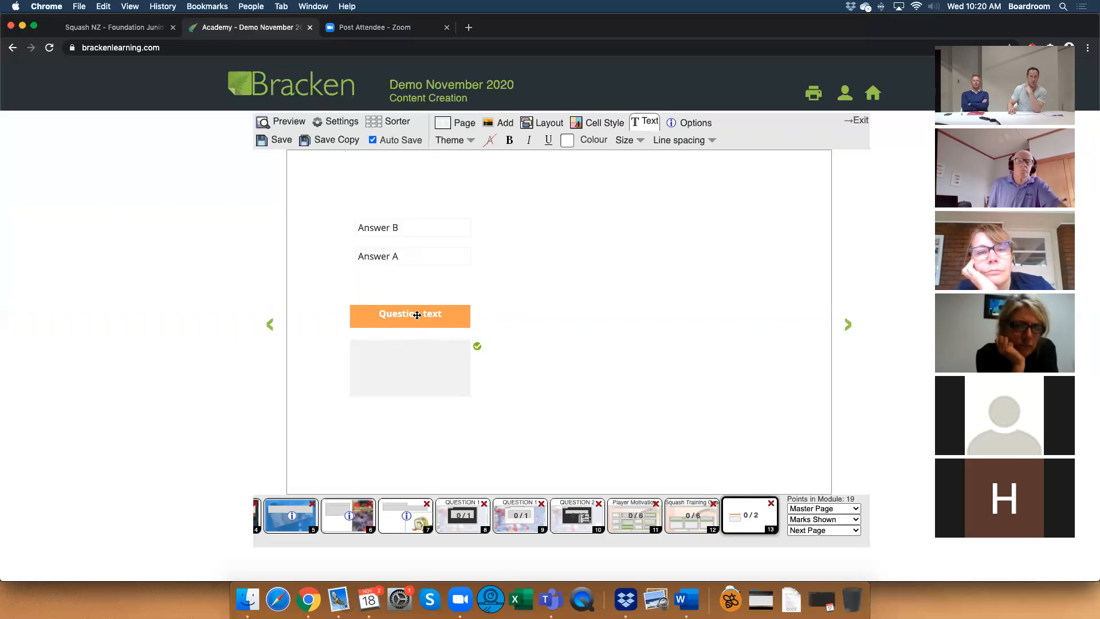
# Examine the line spacing options and text formatting available for the question heading.
pyautogui.click(416, 315)
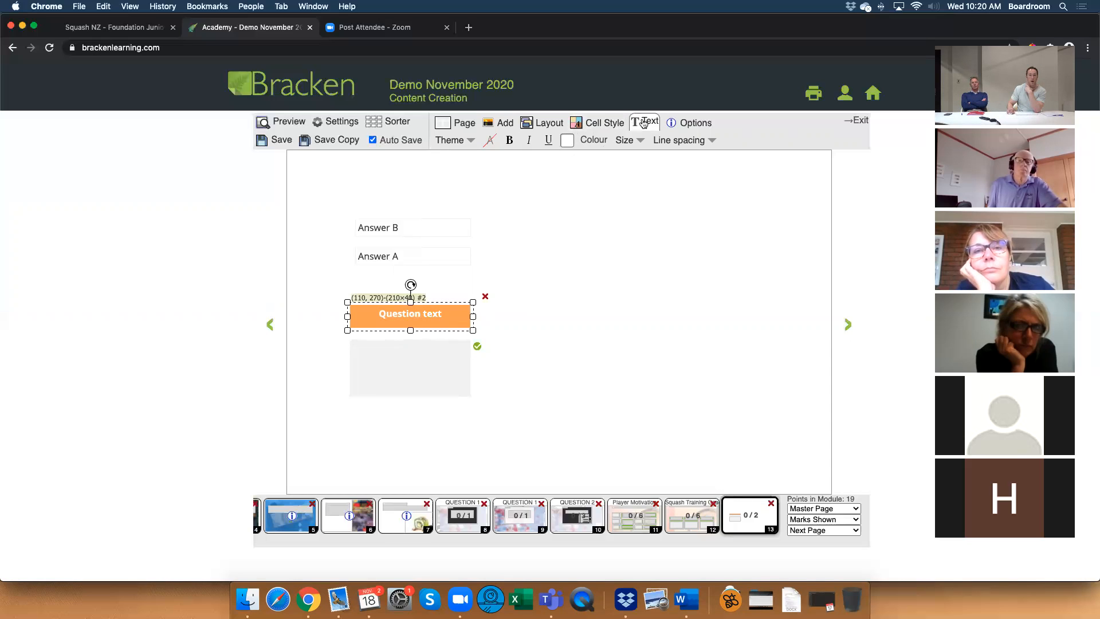
pyautogui.click(680, 140)
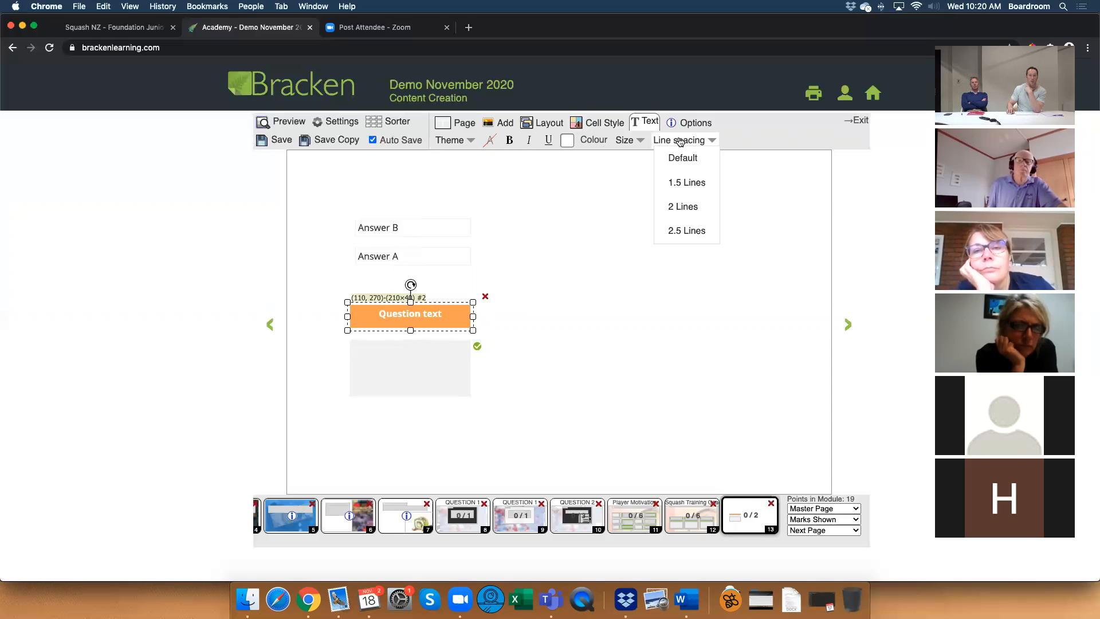
pyautogui.click(680, 140)
pyautogui.click(533, 189)
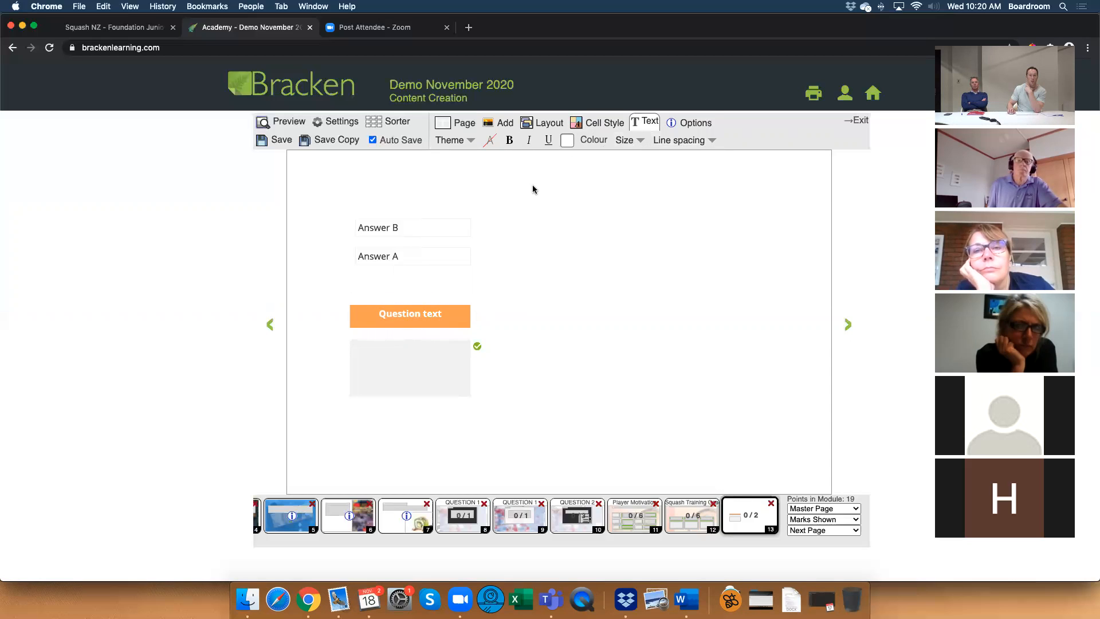
pyautogui.doubleClick(404, 315)
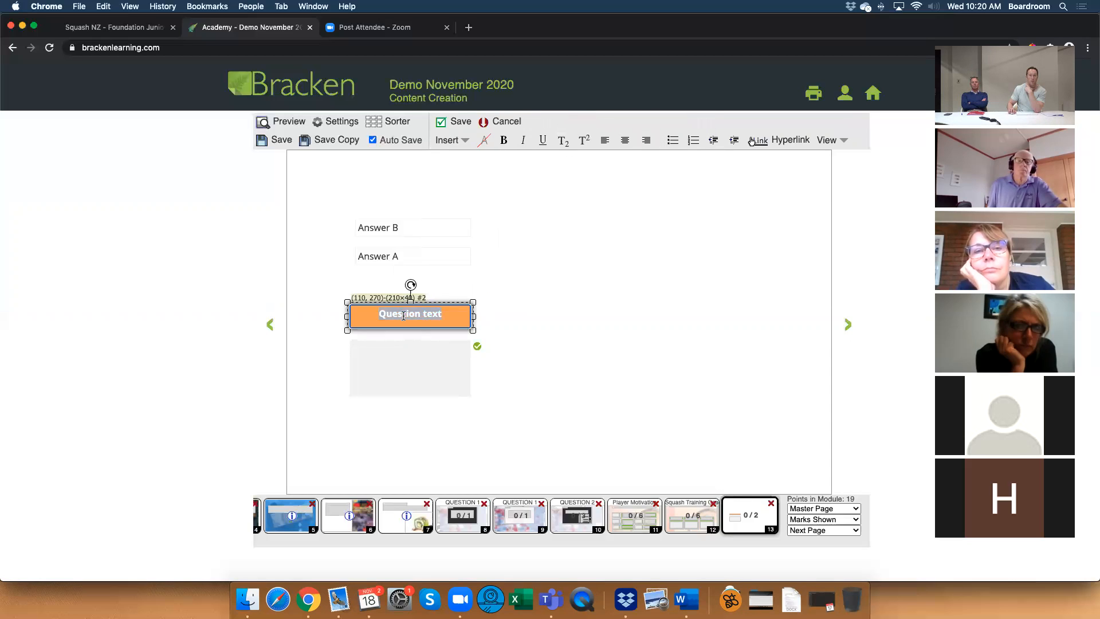
pyautogui.click(427, 312)
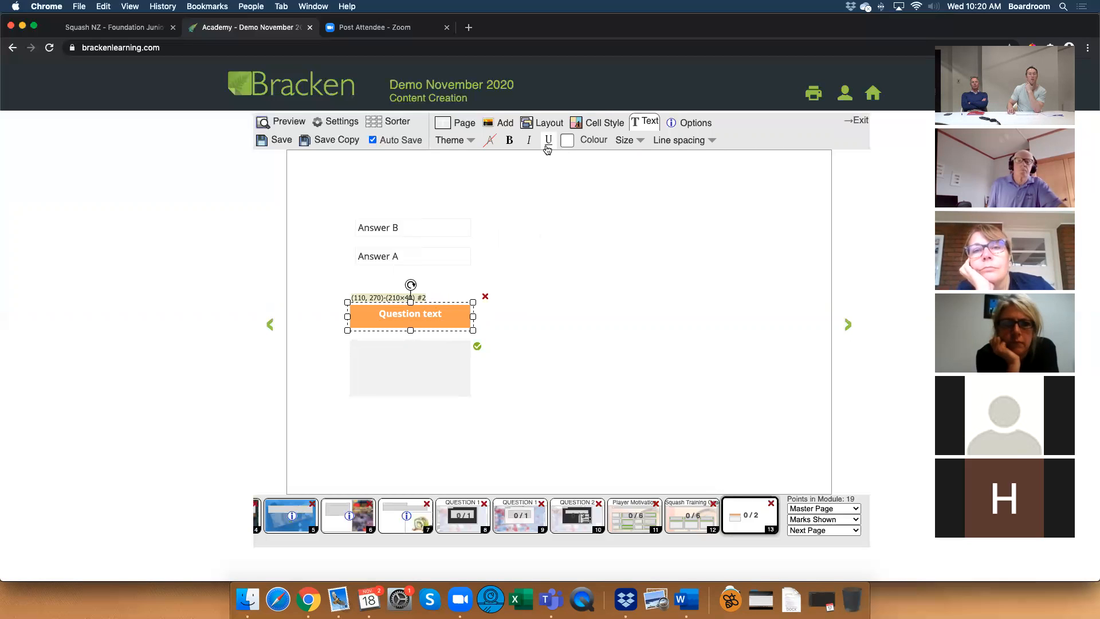
pyautogui.click(563, 278)
pyautogui.click(437, 317)
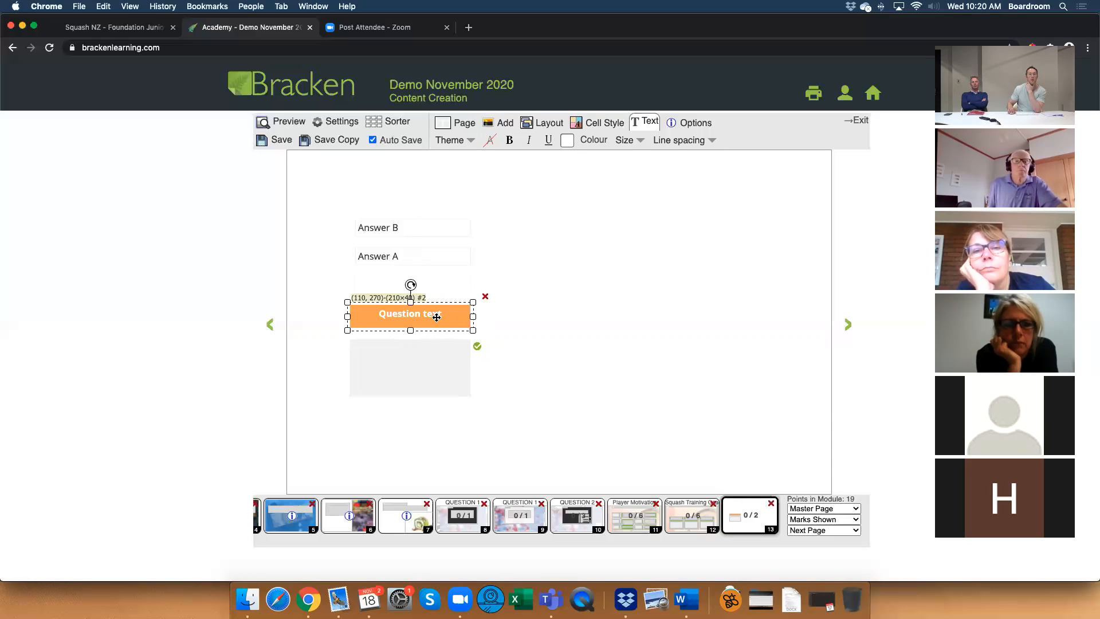
pyautogui.doubleClick(436, 318)
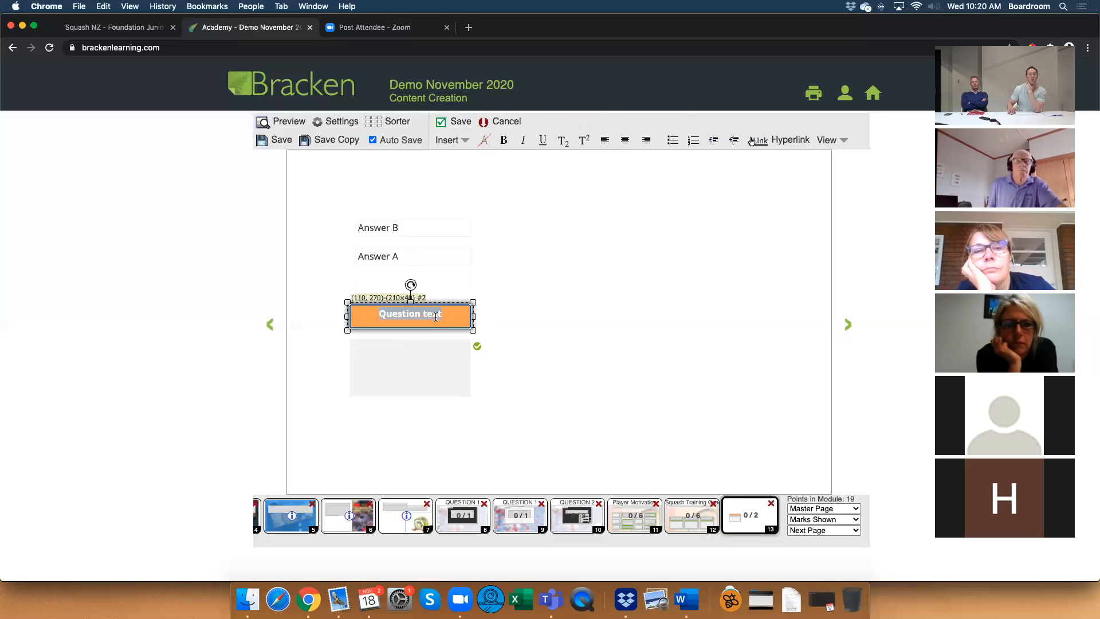
pyautogui.click(540, 298)
# Move the question heading down slightly and raise the drop box so it sits directly against the heading's lower edge.
pyautogui.click(436, 317)
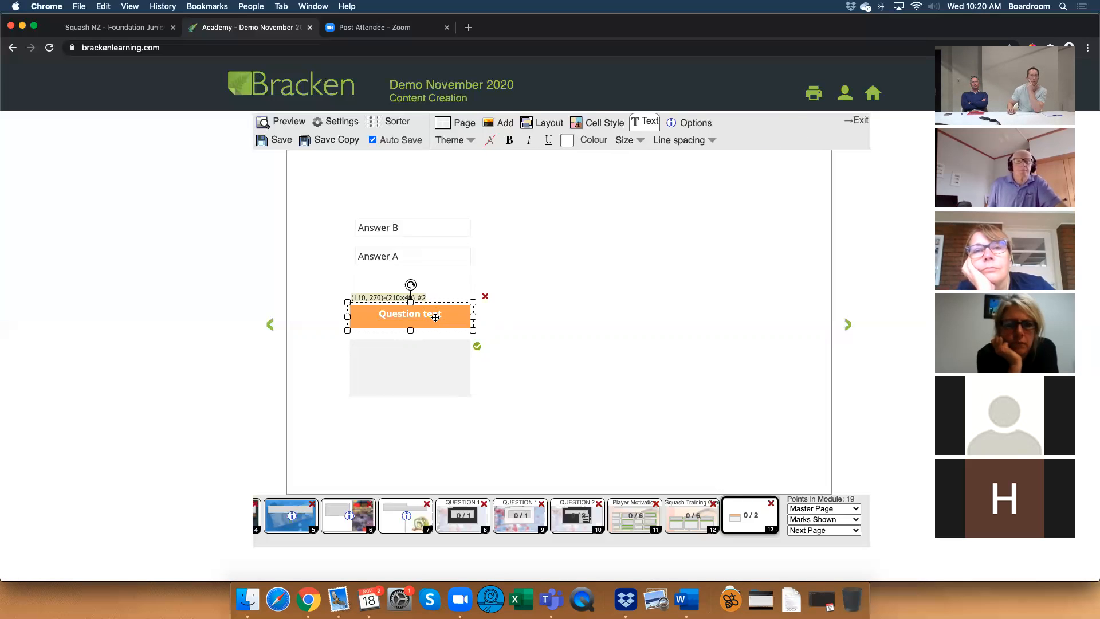
pyautogui.moveTo(436, 317); pyautogui.dragTo(436, 321)
pyautogui.click(490, 363)
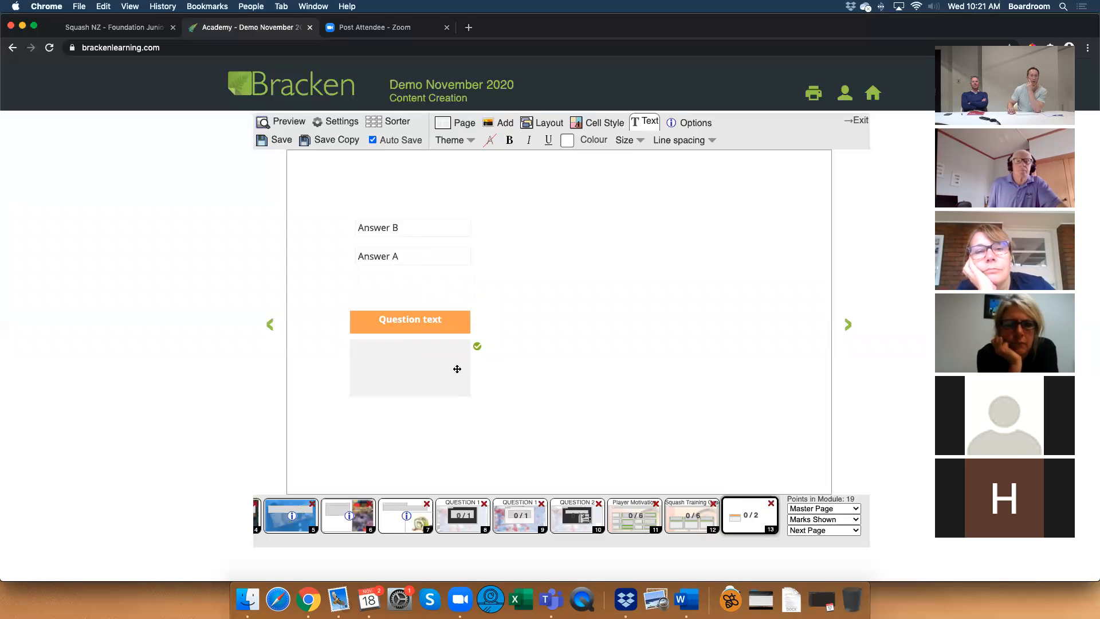
pyautogui.click(457, 366)
pyautogui.click(476, 342)
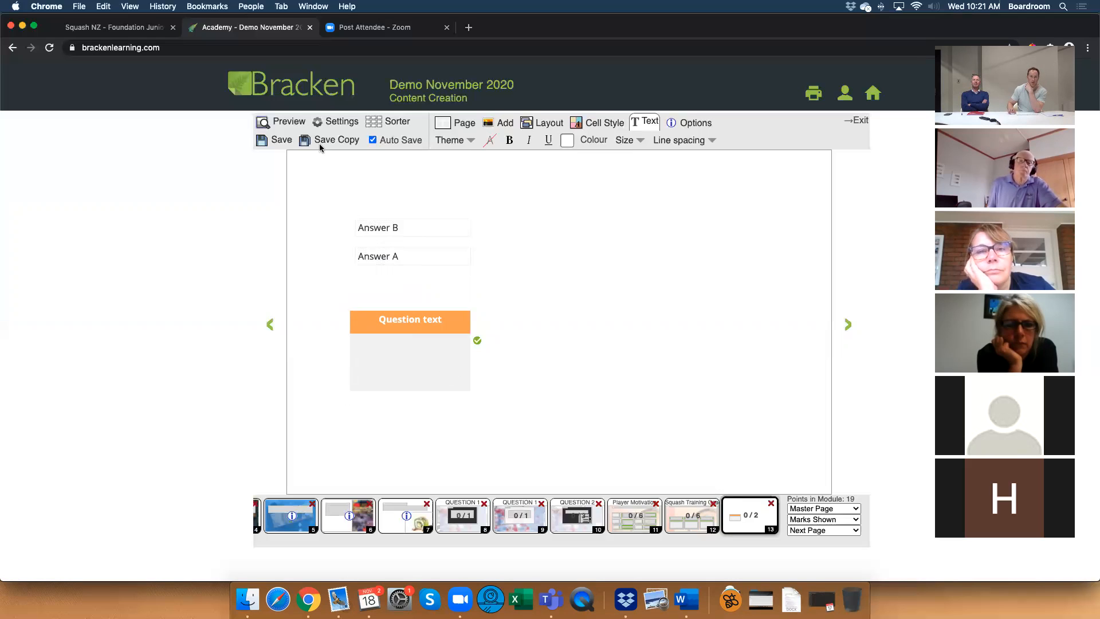
# Add an 80 by 80 triangle beside the question heading and fill it with the heading's orange.
pyautogui.click(495, 121)
pyautogui.click(652, 143)
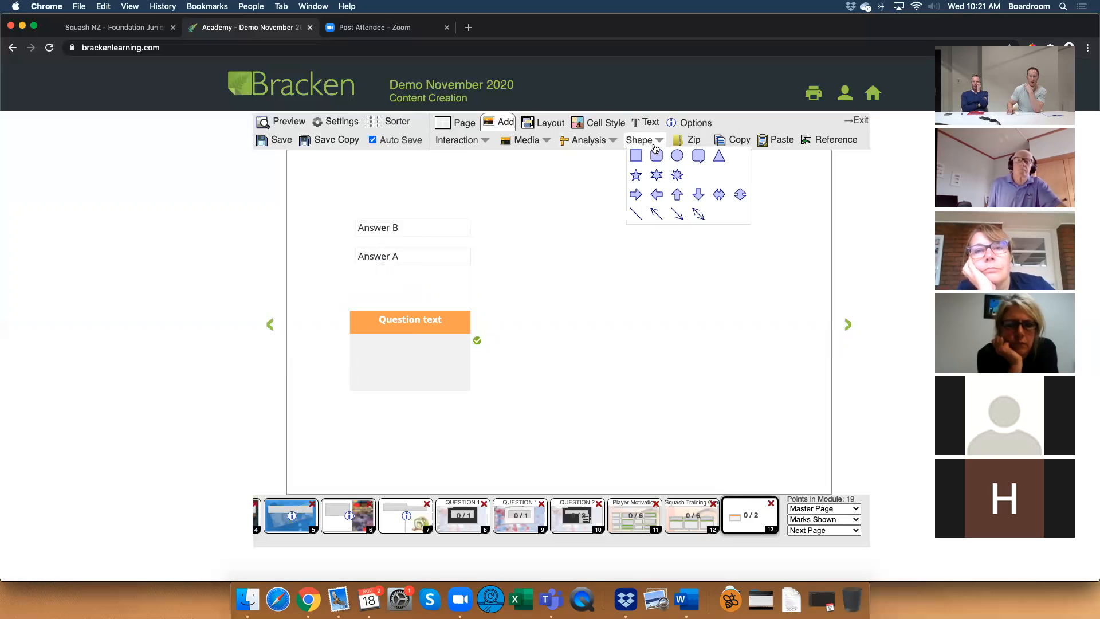
pyautogui.click(717, 155)
pyautogui.moveTo(445, 293); pyautogui.dragTo(571, 287)
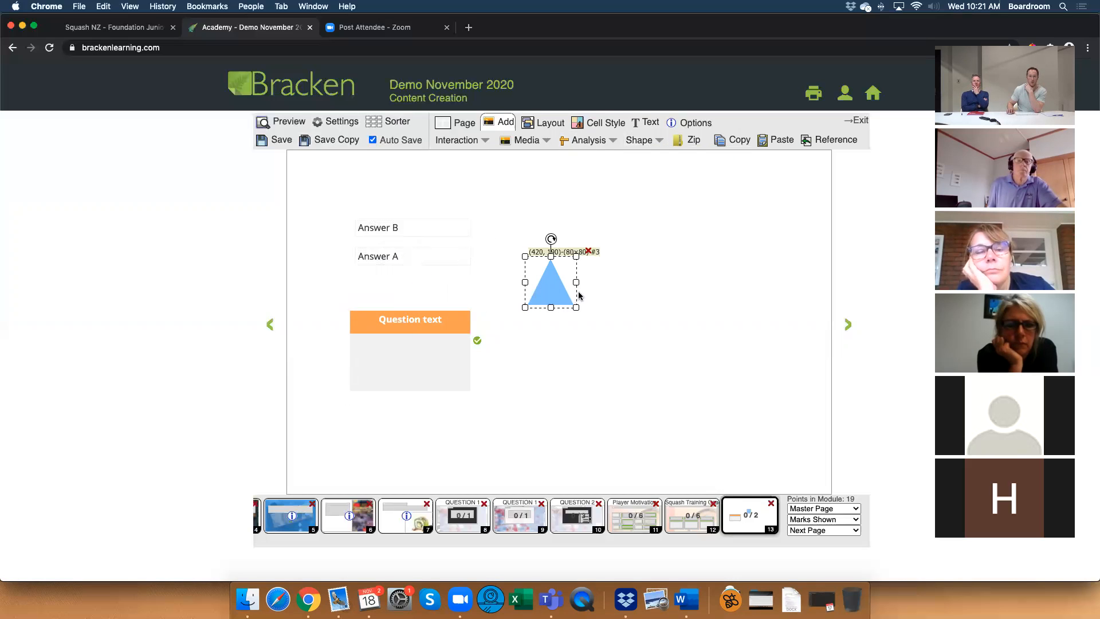
pyautogui.click(595, 124)
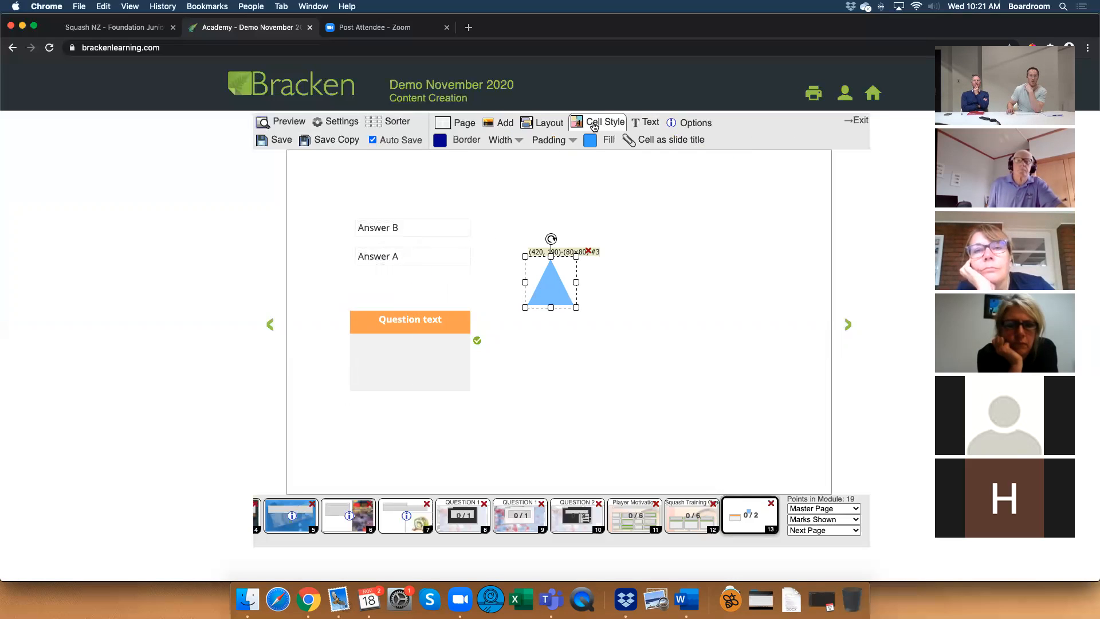
pyautogui.click(590, 141)
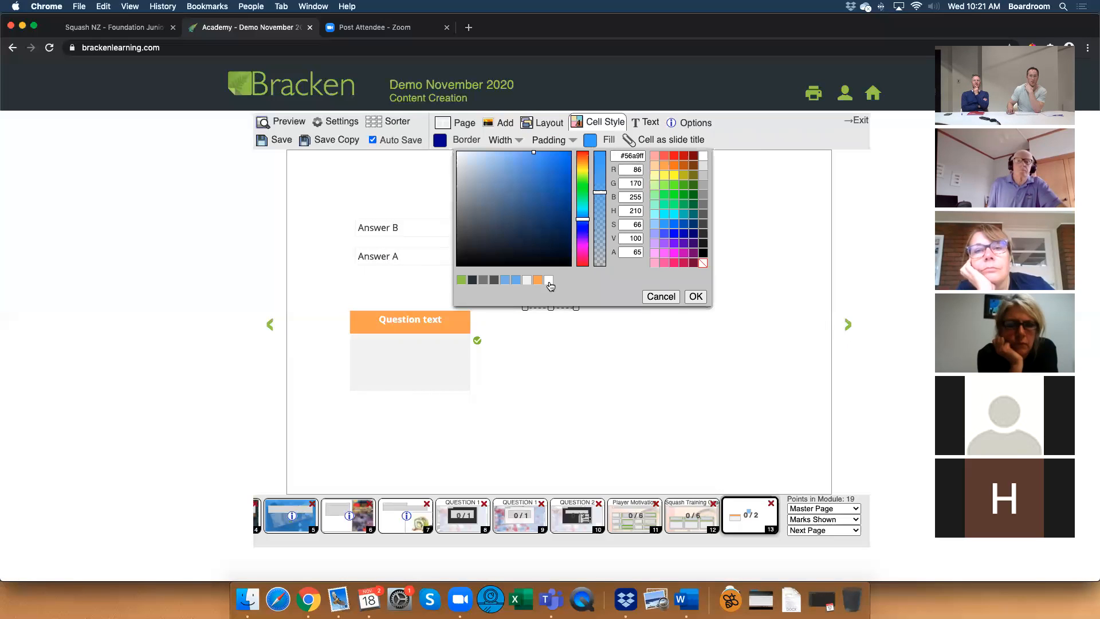
pyautogui.click(537, 280)
pyautogui.click(695, 296)
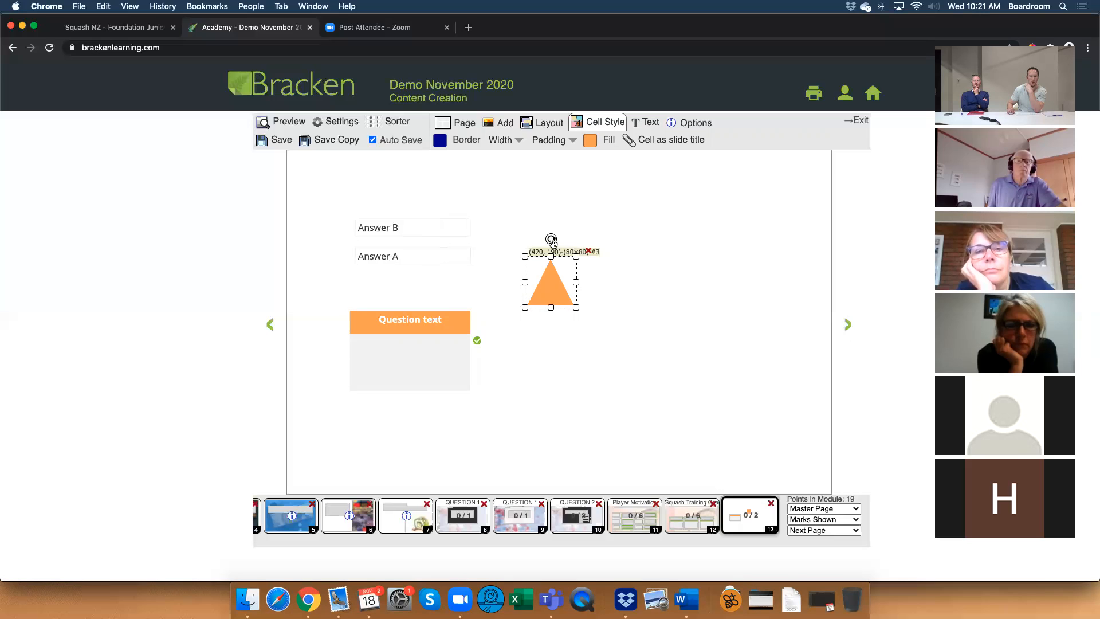
# Turn the triangle upside down, stretch it to 210 wide under the heading at (110, 320), and flatten it into a shallow pointer.
pyautogui.moveTo(552, 241); pyautogui.dragTo(552, 325)
pyautogui.moveTo(542, 285); pyautogui.dragTo(472, 357)
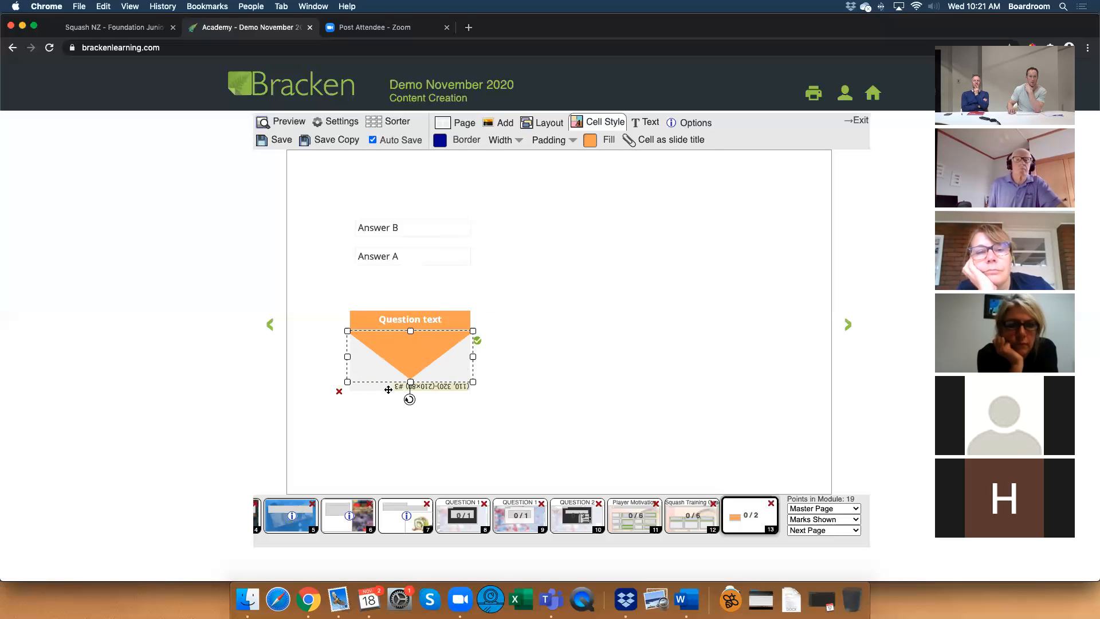
pyautogui.moveTo(410, 382); pyautogui.dragTo(411, 347)
pyautogui.click(536, 337)
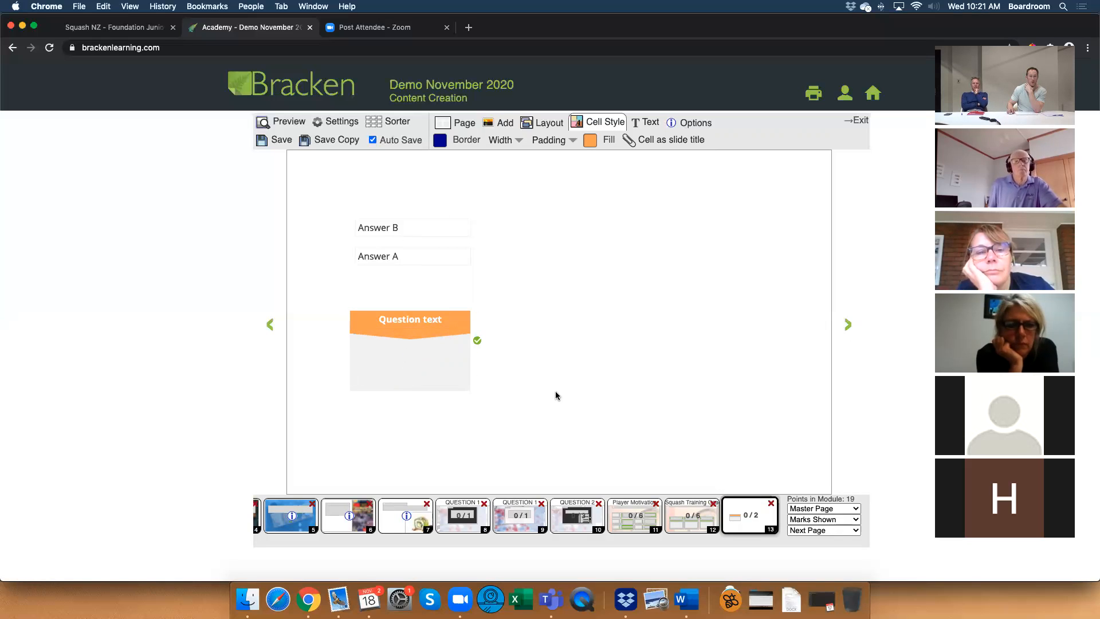
# Test dropping Answer B into the drop box in preview, and move the drop box down to (110, 340) in the editor.
pyautogui.click(282, 126)
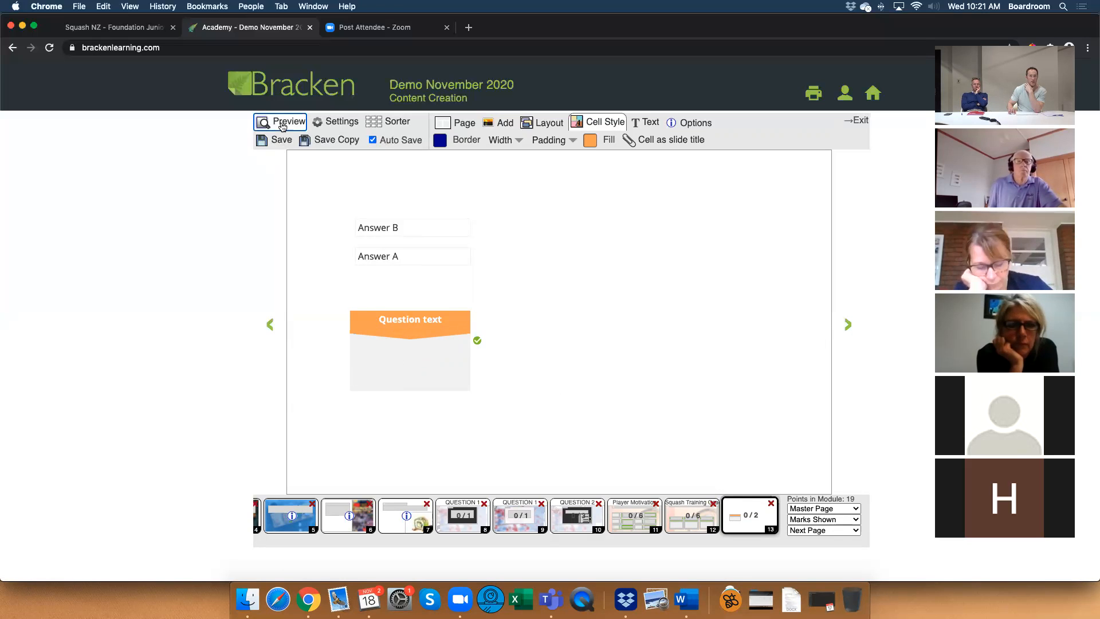
pyautogui.moveTo(395, 230); pyautogui.dragTo(407, 349)
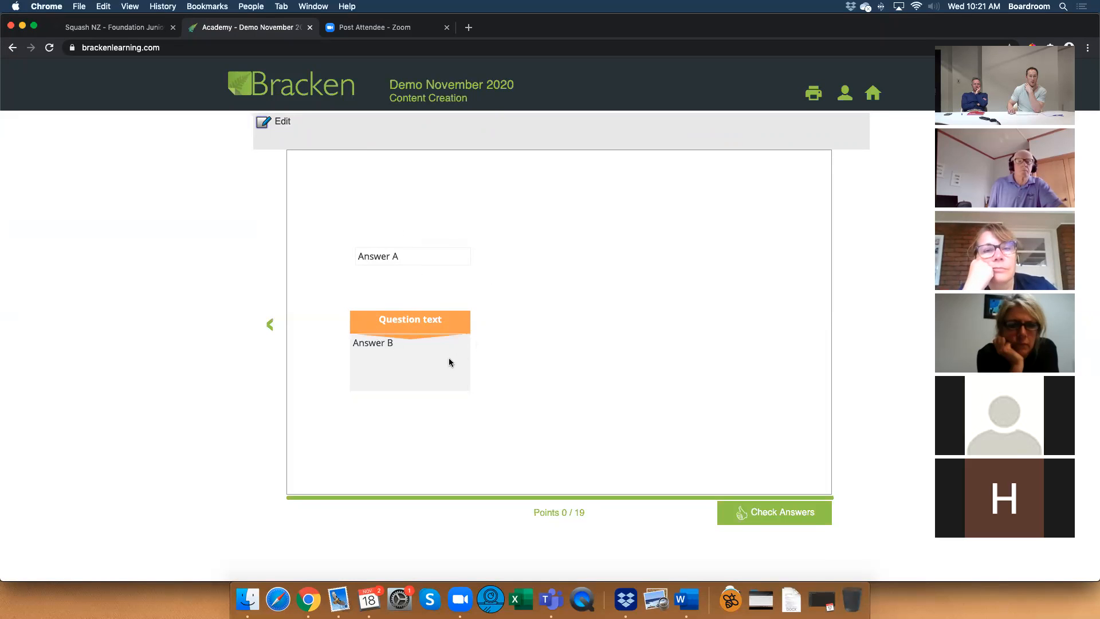
pyautogui.click(284, 122)
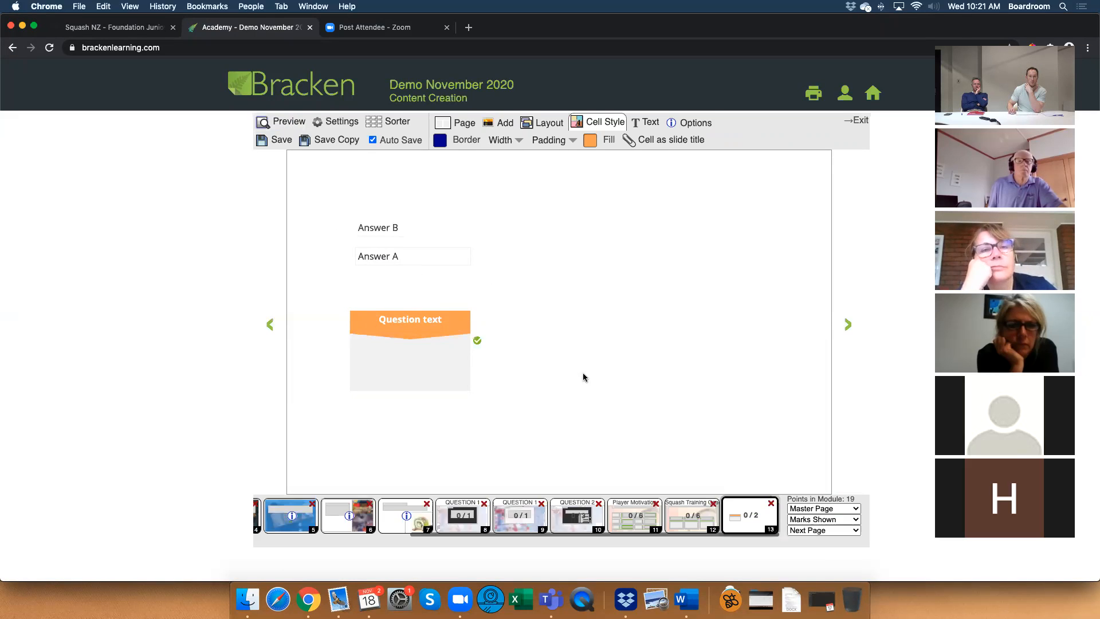
pyautogui.moveTo(429, 386); pyautogui.dragTo(429, 399)
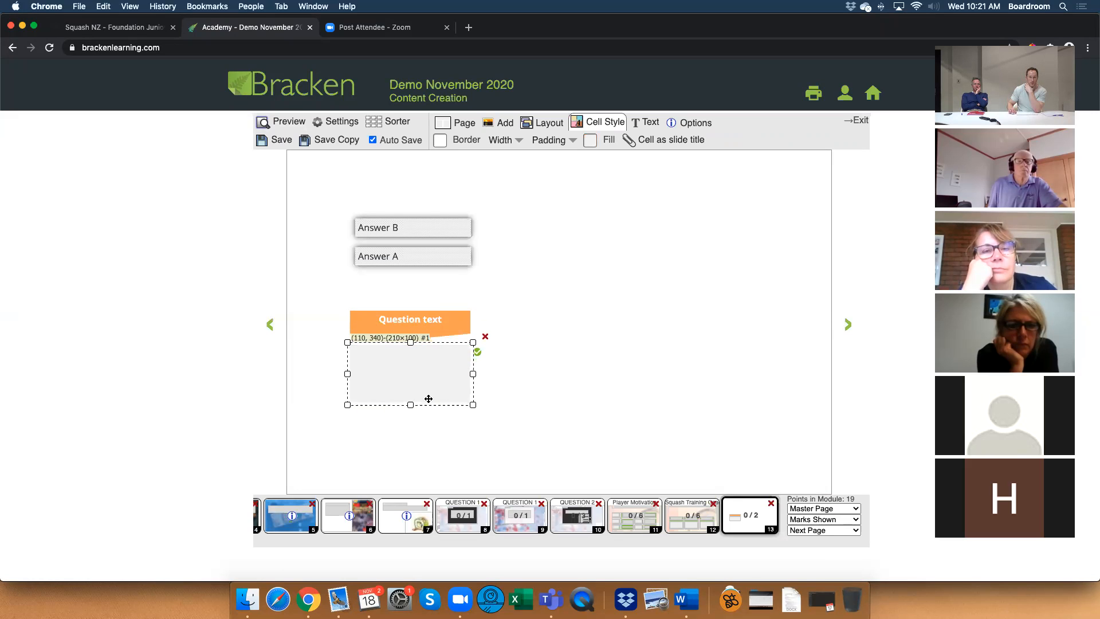
pyautogui.click(547, 395)
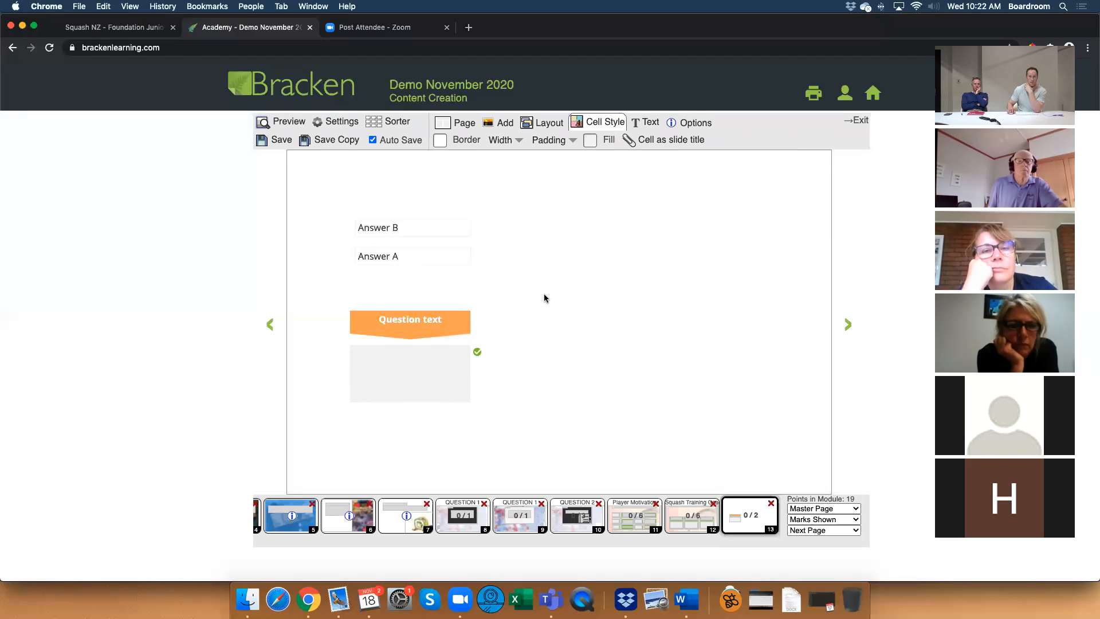
# Add a rectangle shape and place it over the drop box at (110, 330), 210 wide and 80 high.
pyautogui.click(487, 124)
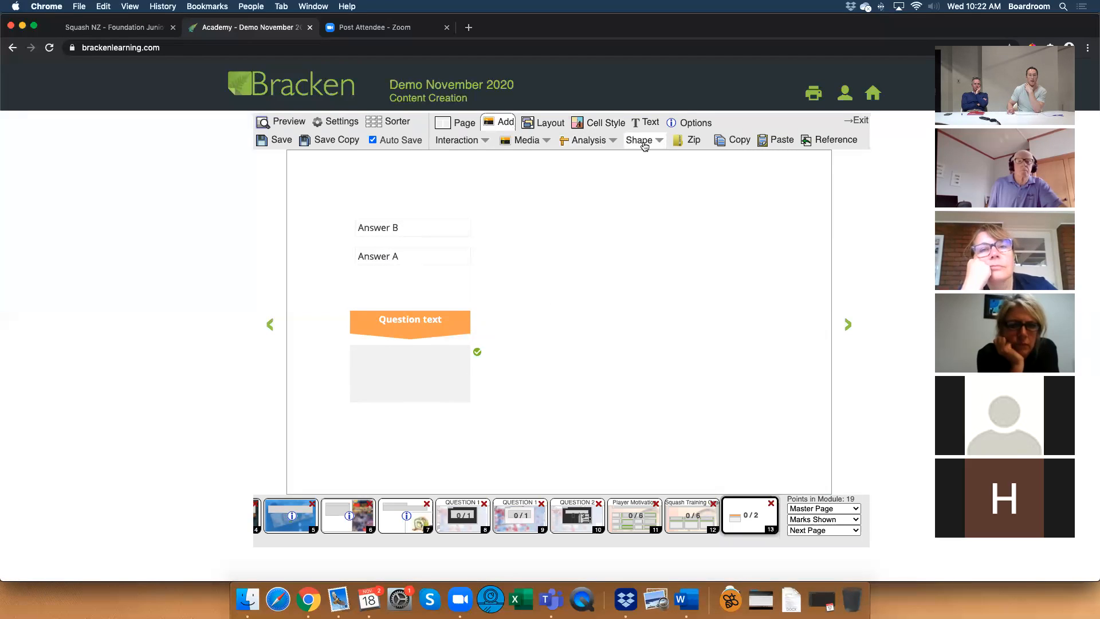
pyautogui.click(649, 142)
pyautogui.click(636, 156)
pyautogui.moveTo(419, 281); pyautogui.dragTo(473, 362)
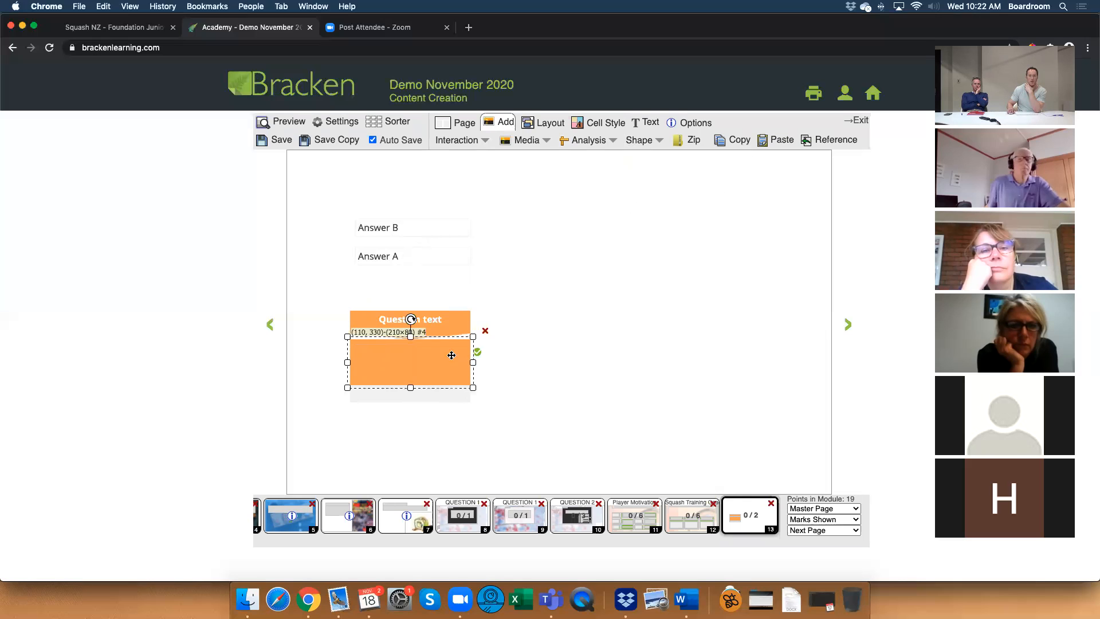
# Fill the new rectangle with the light grey #f3f3f3.
pyautogui.click(601, 122)
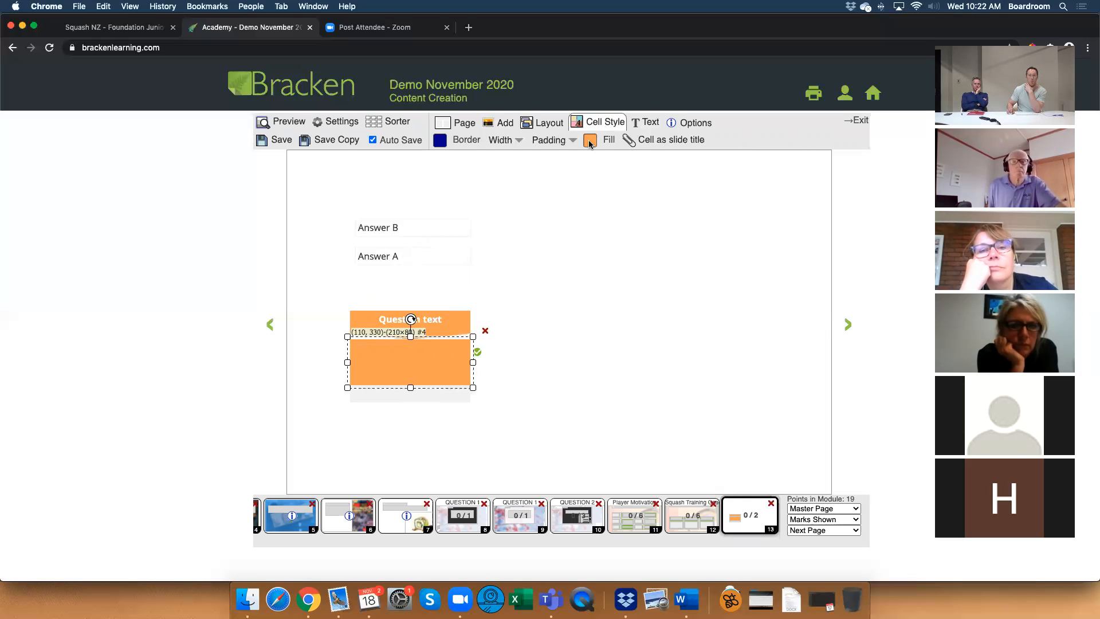
pyautogui.click(590, 141)
pyautogui.click(632, 154)
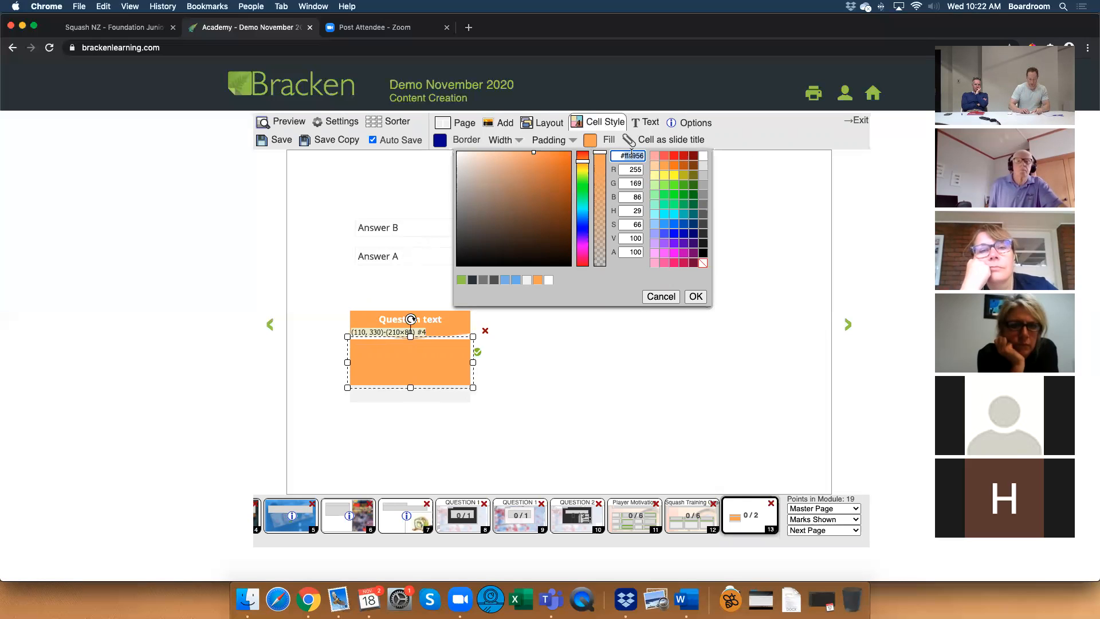
pyautogui.write('#f3f3f3')
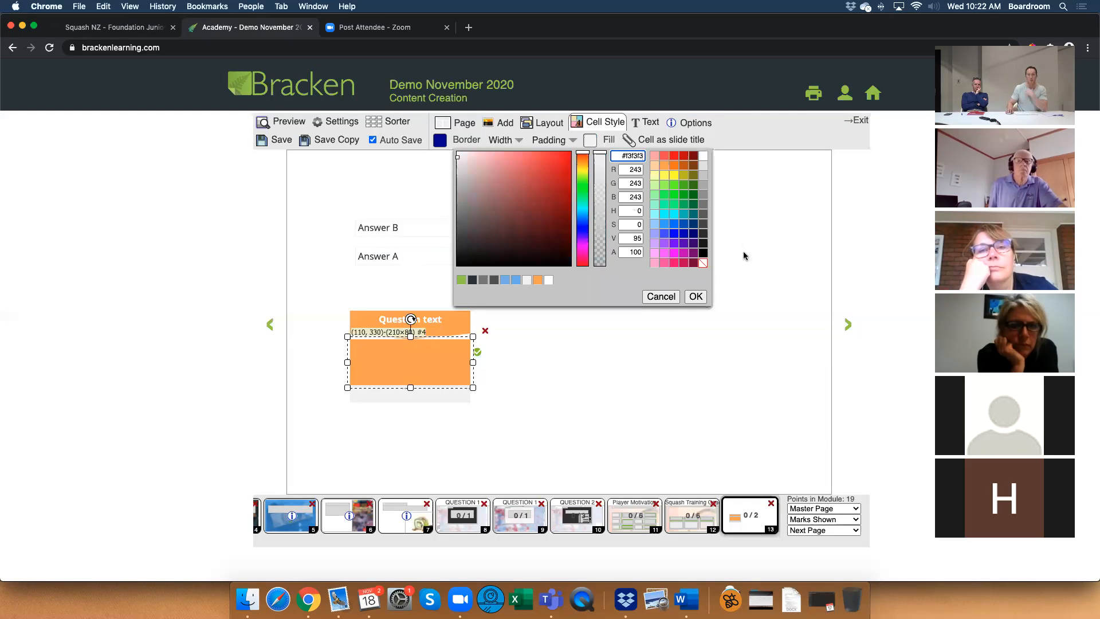
pyautogui.click(696, 296)
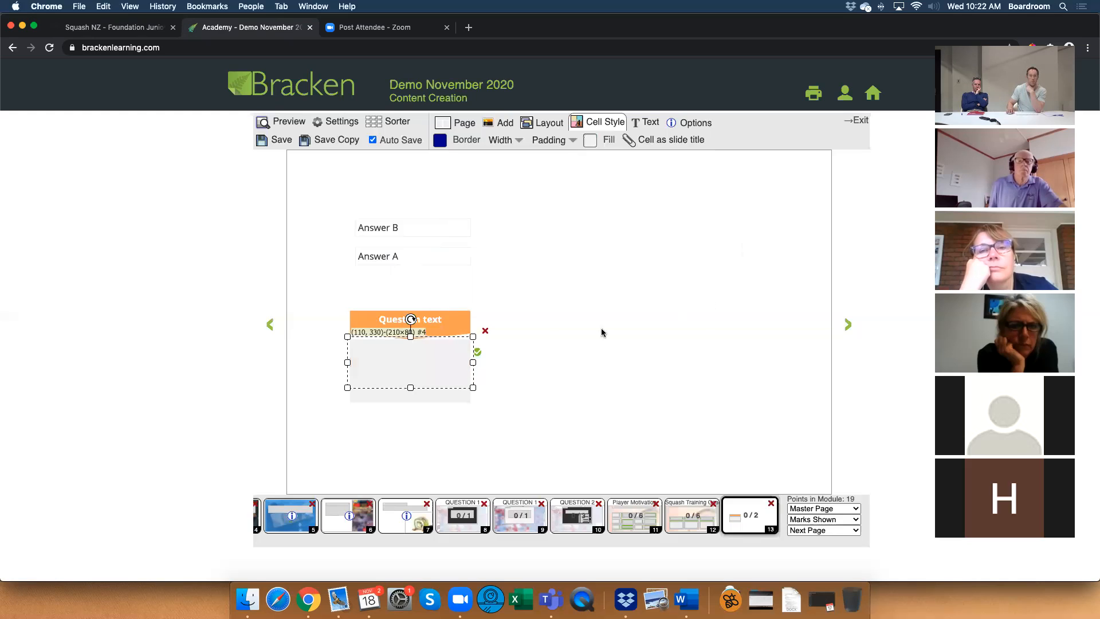
# Move the grey rectangle to the start of the layer order, behind the drag-and-drop set and the heading.
pyautogui.click(543, 127)
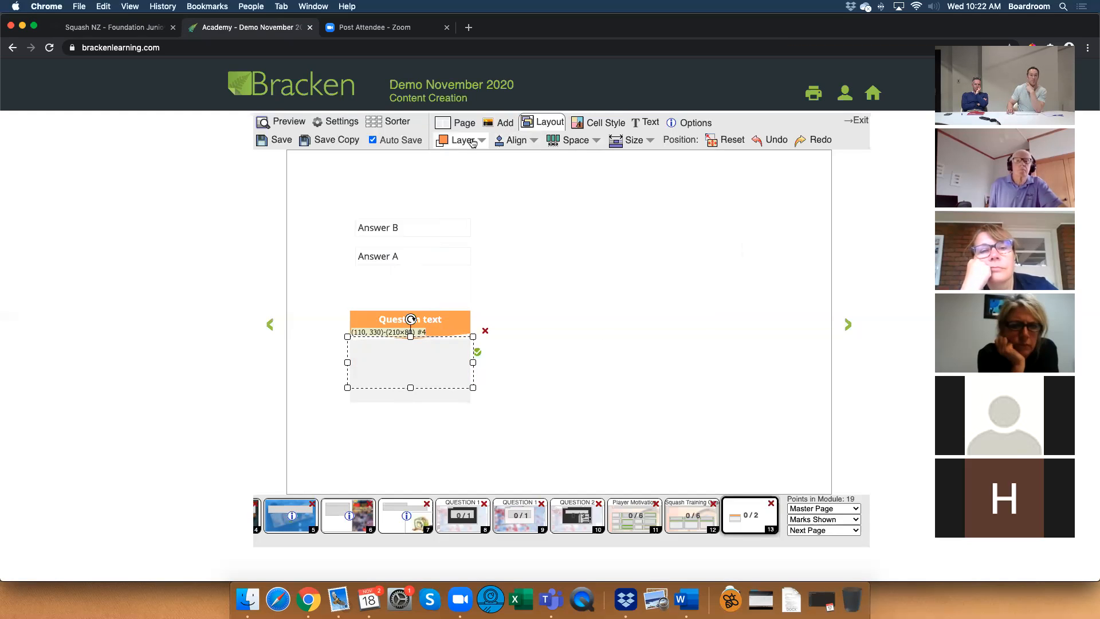
pyautogui.click(461, 140)
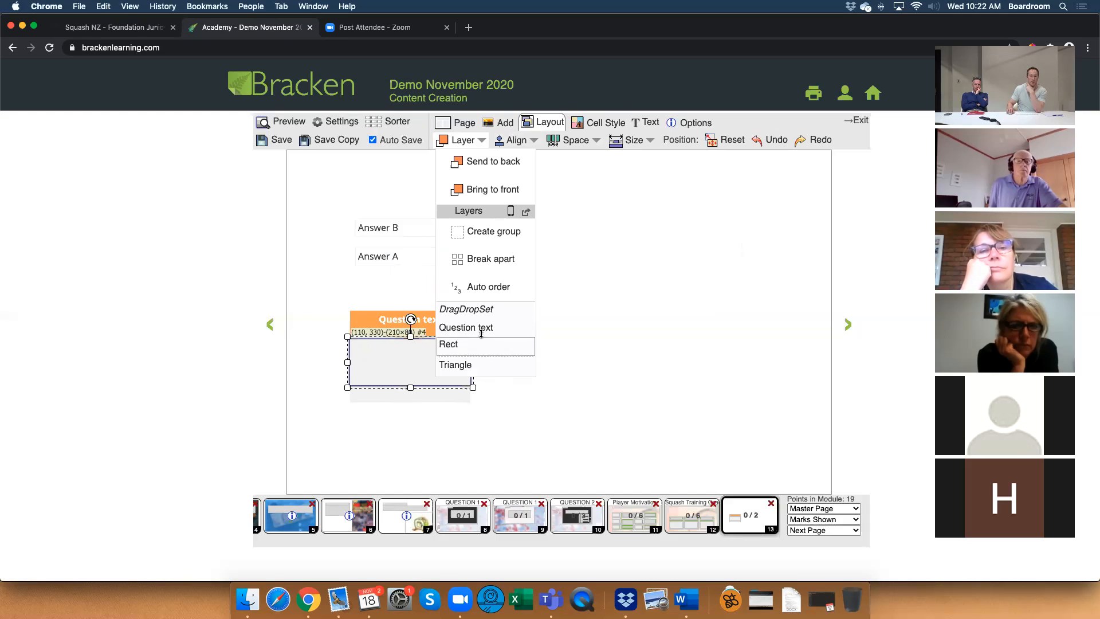
pyautogui.moveTo(482, 306); pyautogui.dragTo(604, 302)
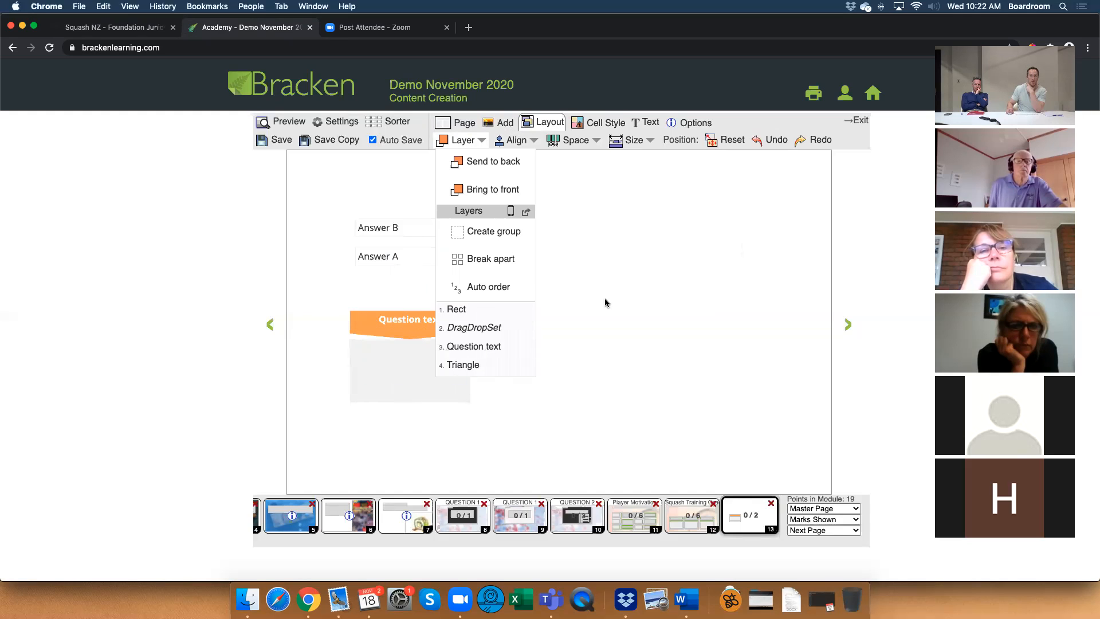
pyautogui.click(607, 303)
# Raise the grey rectangle behind the heading to (110, 280), make it taller, and position the drop box over it at (110, 350).
pyautogui.click(416, 353)
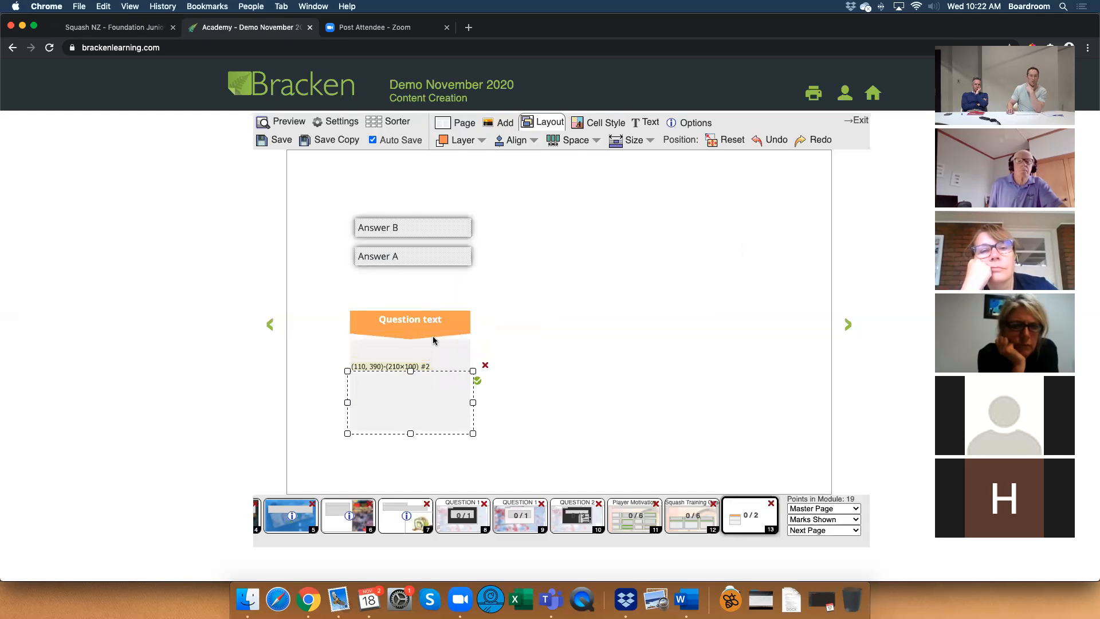
pyautogui.click(435, 345)
pyautogui.moveTo(436, 325); pyautogui.dragTo(434, 319)
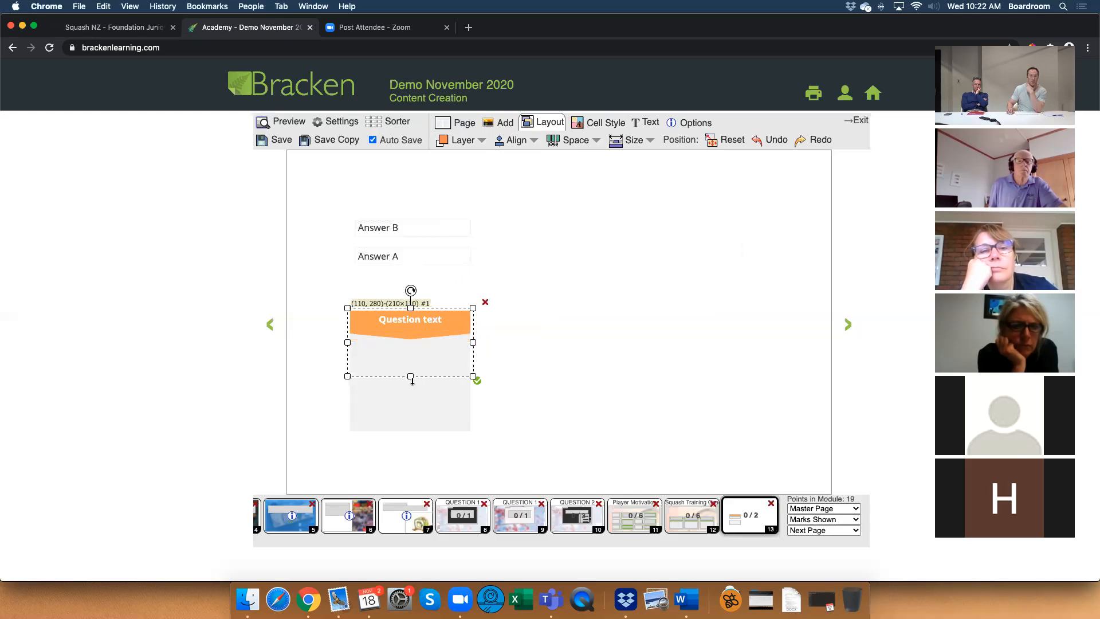
pyautogui.click(507, 426)
pyautogui.moveTo(408, 414); pyautogui.dragTo(409, 390)
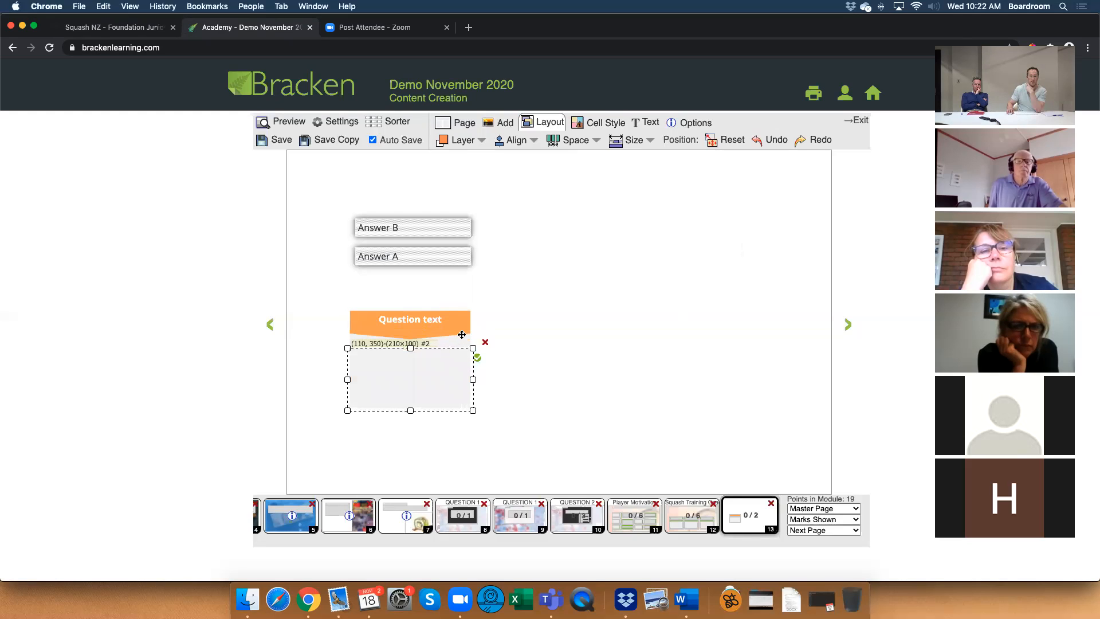
# Test dropping Answer B into the drop box in preview, and move the drop box up to (110, 340) in the editor.
pyautogui.click(550, 342)
pyautogui.click(300, 125)
pyautogui.moveTo(378, 234); pyautogui.dragTo(392, 360)
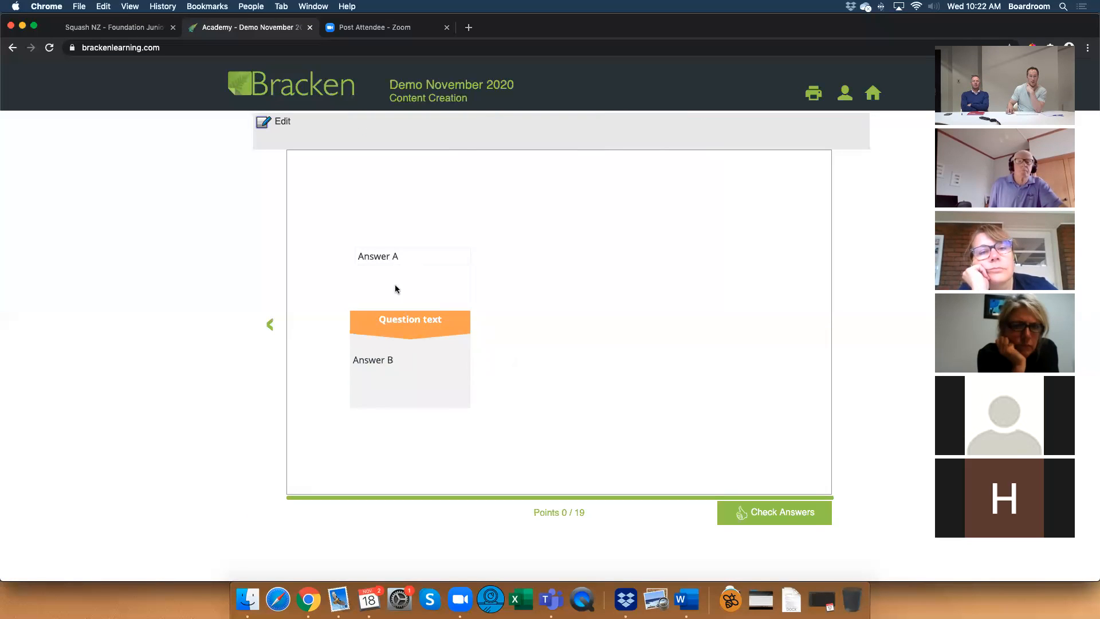
pyautogui.click(280, 122)
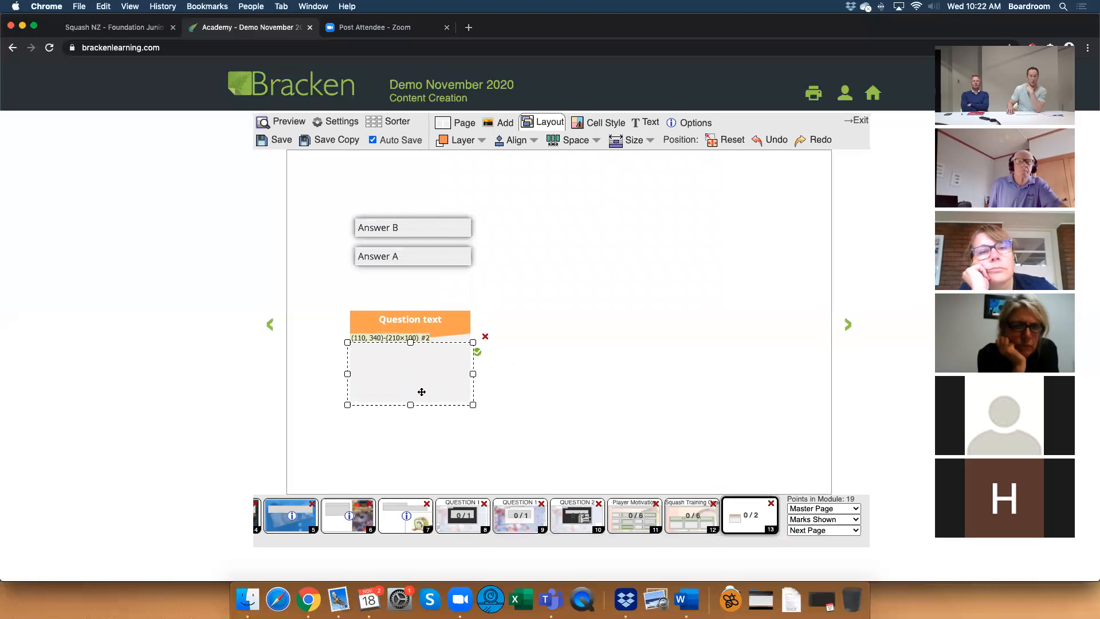
pyautogui.click(560, 385)
pyautogui.click(423, 357)
pyautogui.click(561, 370)
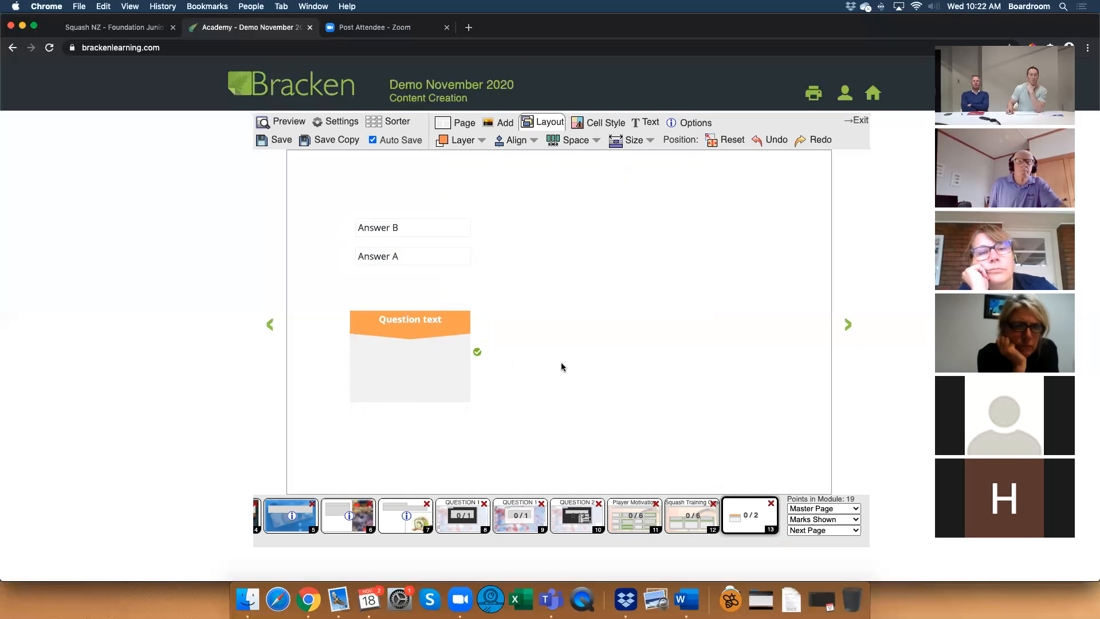
# Look at the Squash Training Coaching page for comparison, and add the 950x600-4 sushi image to page 13 so it covers the page.
pyautogui.click(689, 512)
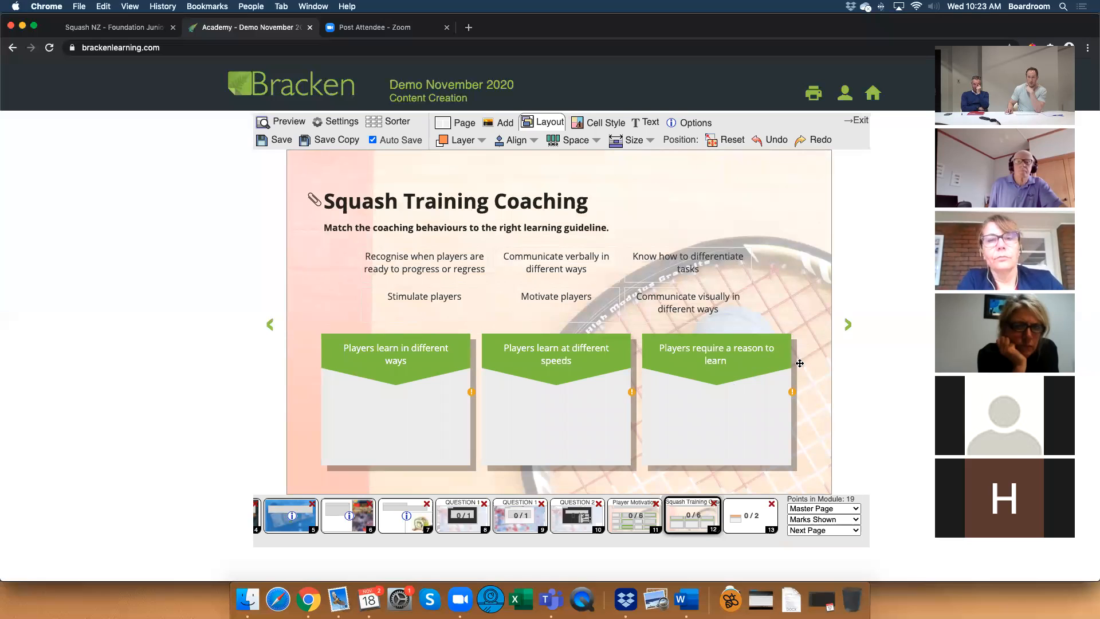
pyautogui.click(731, 513)
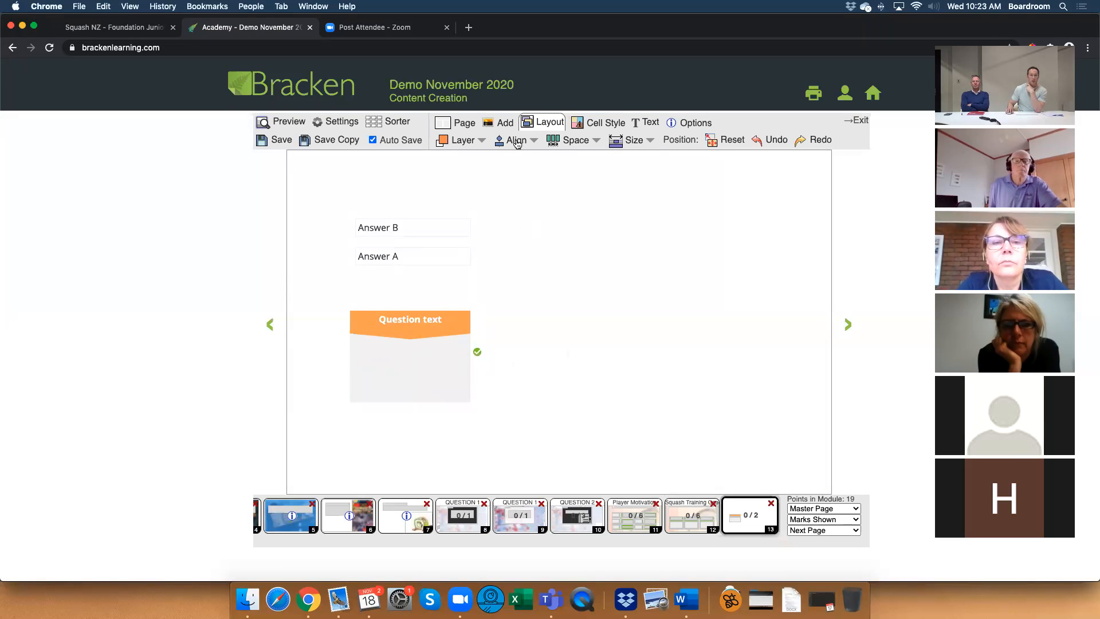
pyautogui.click(499, 127)
pyautogui.click(538, 146)
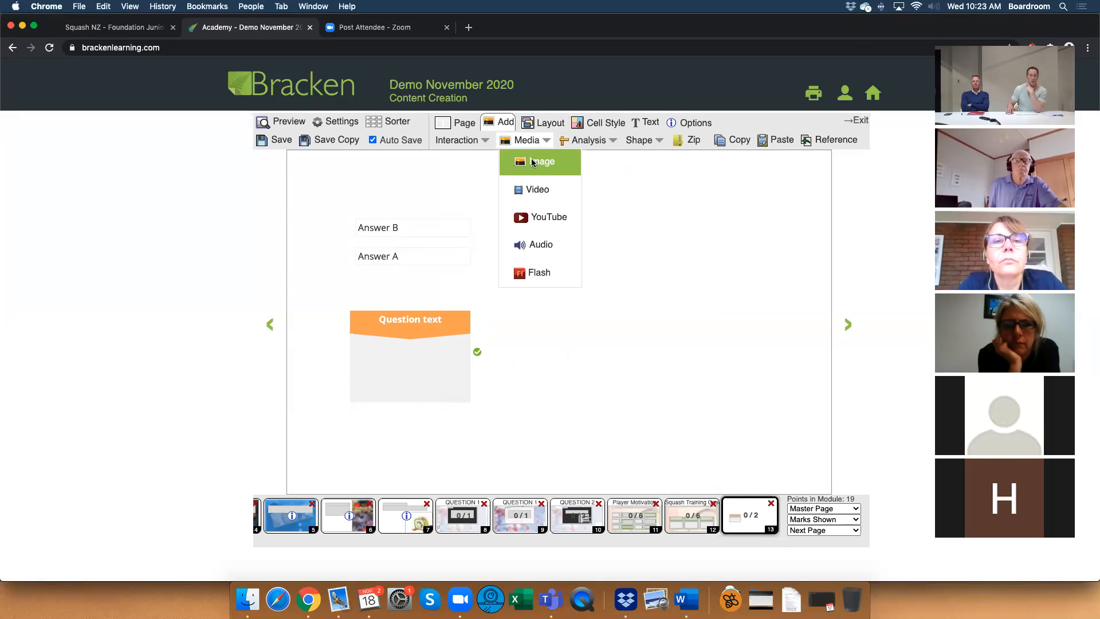
pyautogui.click(532, 164)
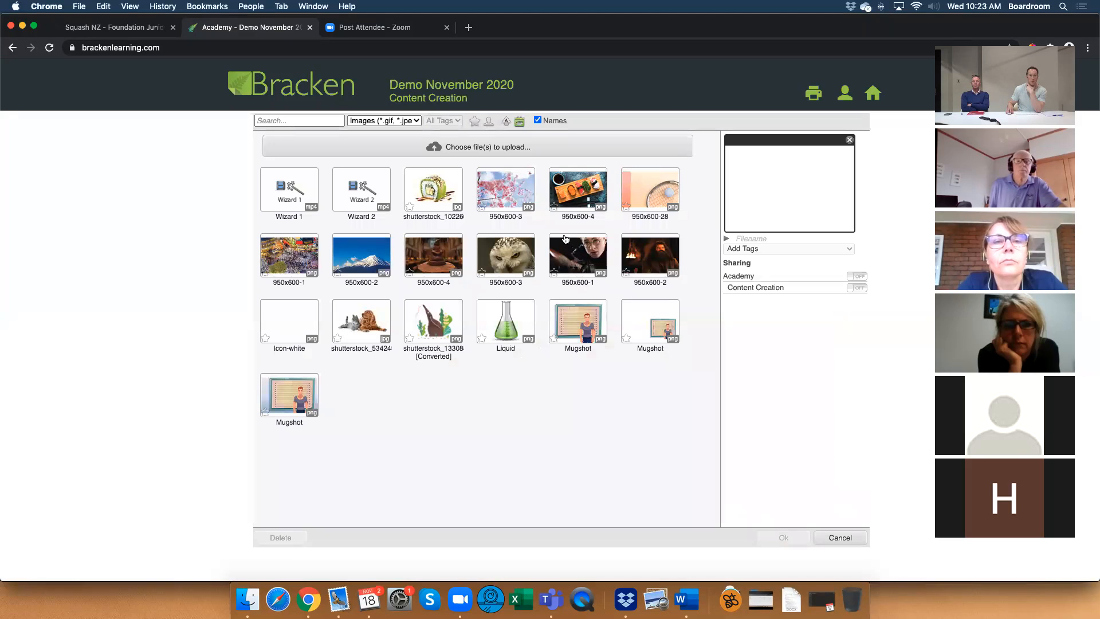
pyautogui.doubleClick(576, 190)
pyautogui.moveTo(464, 303); pyautogui.dragTo(455, 294)
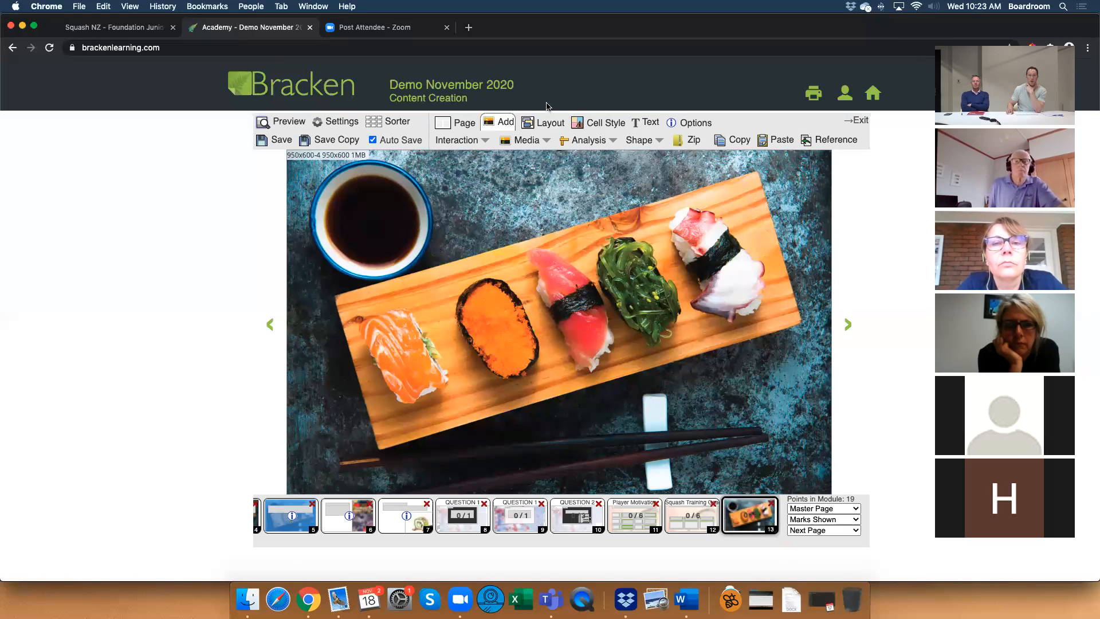
# Move the sushi image to the start of the layer order, behind all other page elements.
pyautogui.click(544, 122)
pyautogui.click(461, 139)
pyautogui.moveTo(477, 380); pyautogui.dragTo(482, 301)
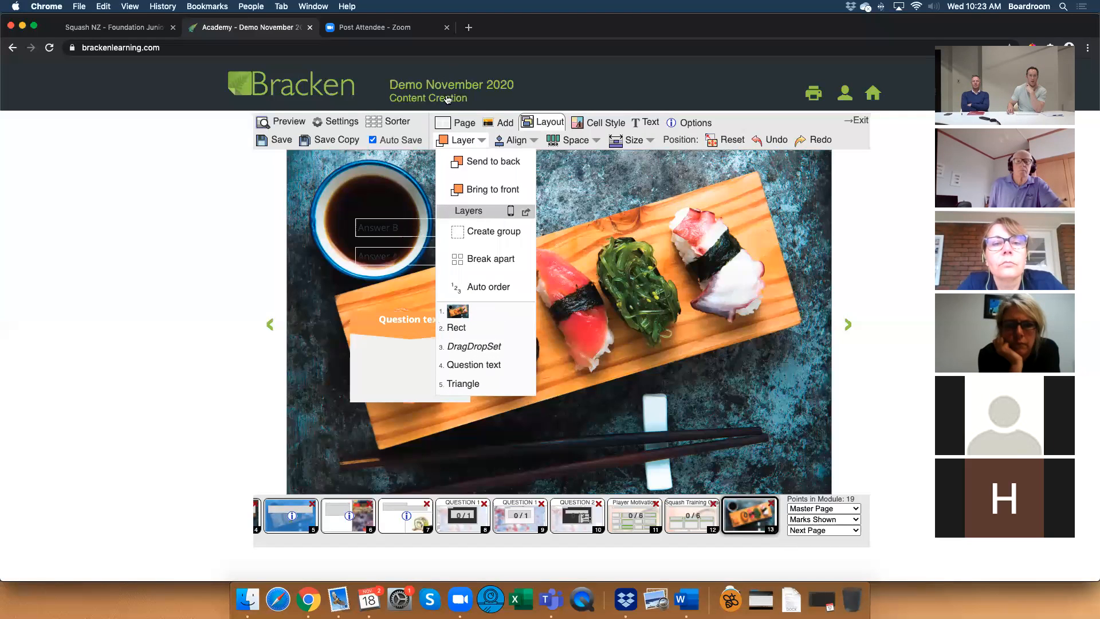
pyautogui.click(458, 140)
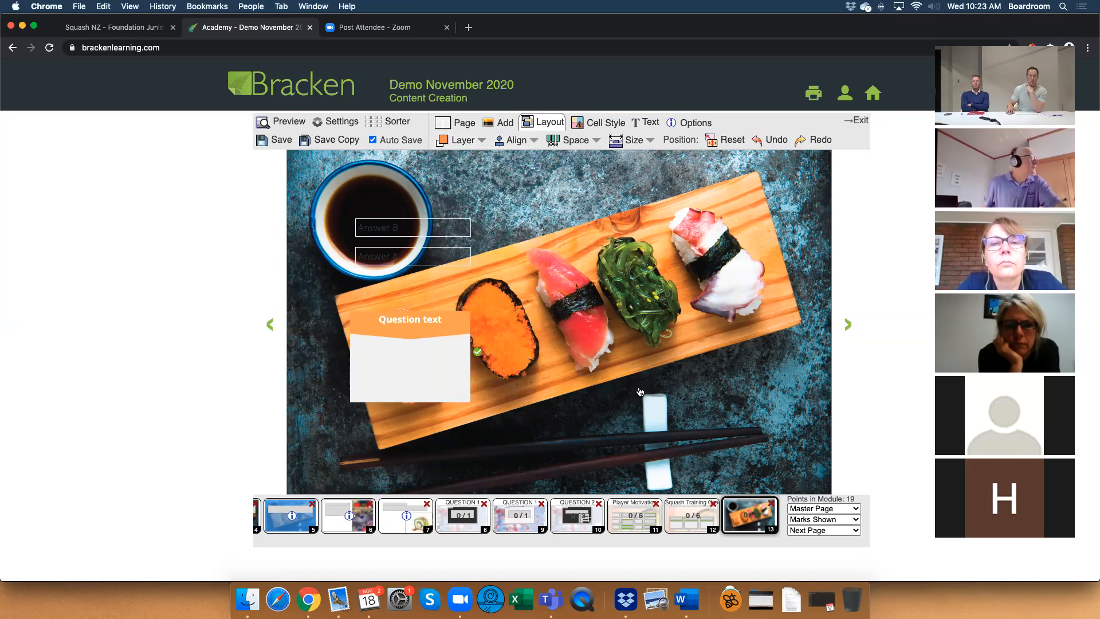
# Add another rectangle shape, place it in the page's upper-left corner and stretch it to cover the whole page.
pyautogui.click(503, 123)
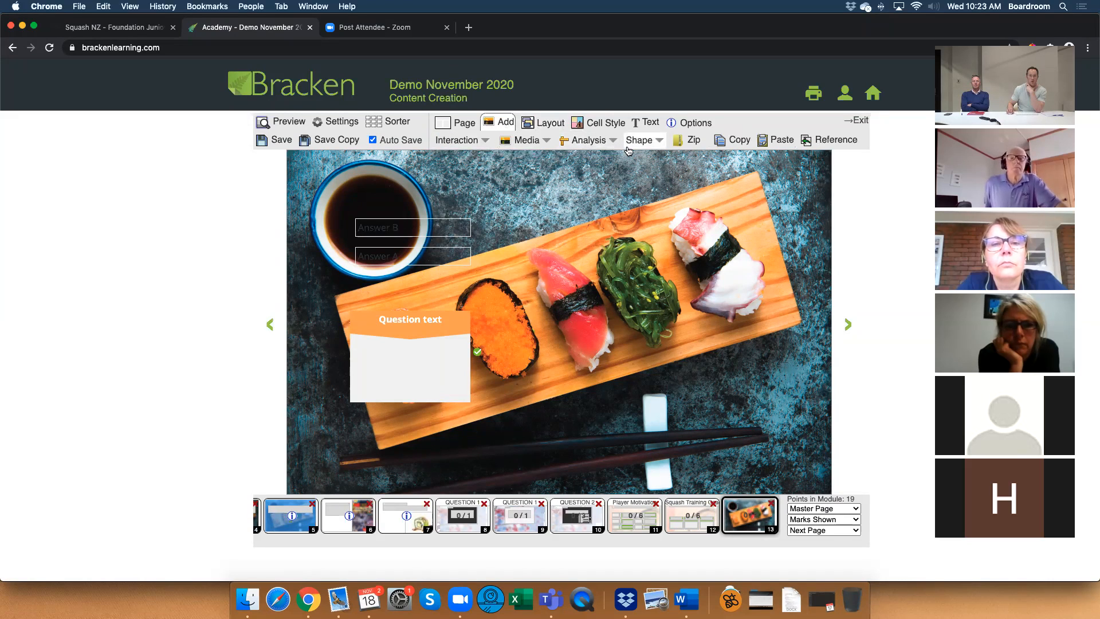
pyautogui.click(639, 140)
pyautogui.click(636, 160)
pyautogui.moveTo(437, 277); pyautogui.dragTo(324, 173)
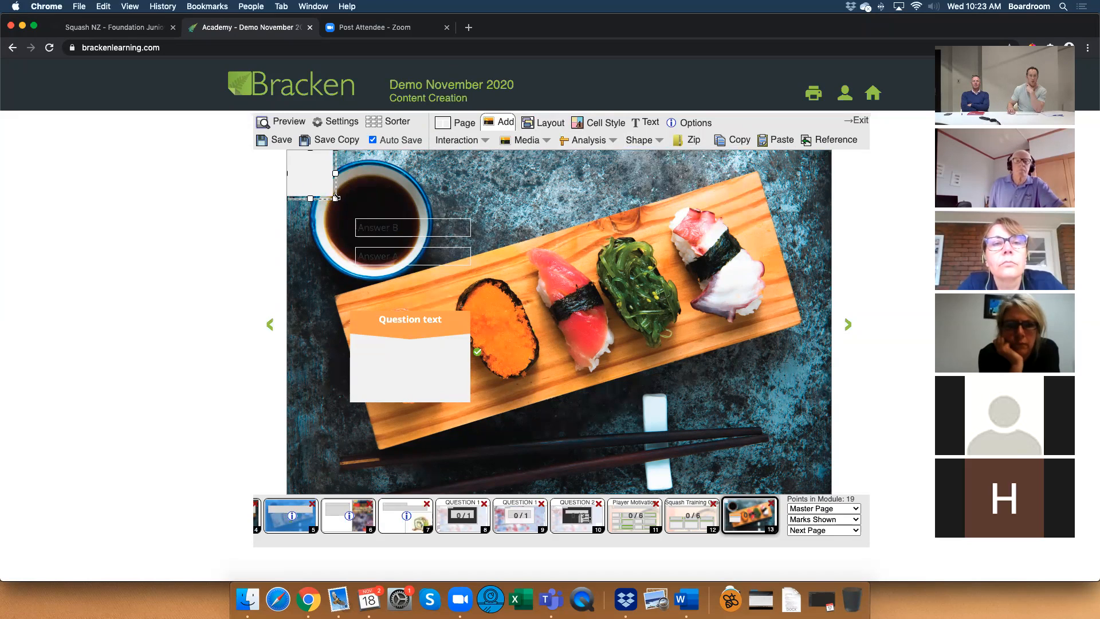
pyautogui.moveTo(426, 248); pyautogui.dragTo(831, 494)
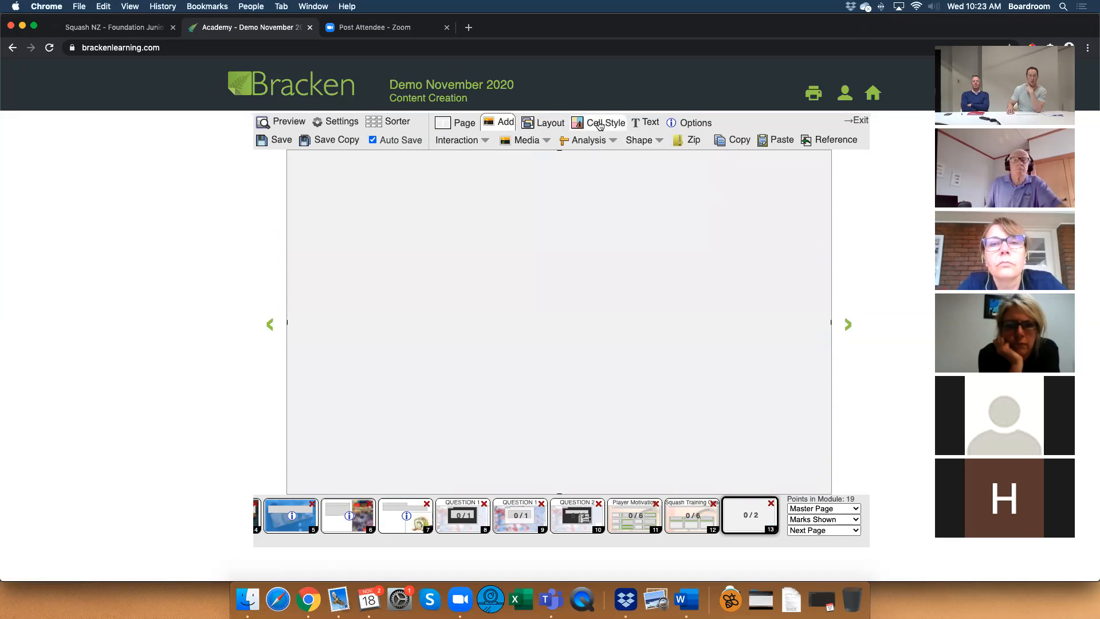
# Fill the page-sized rectangle with black #000000 at 75 opacity.
pyautogui.click(599, 122)
pyautogui.click(590, 139)
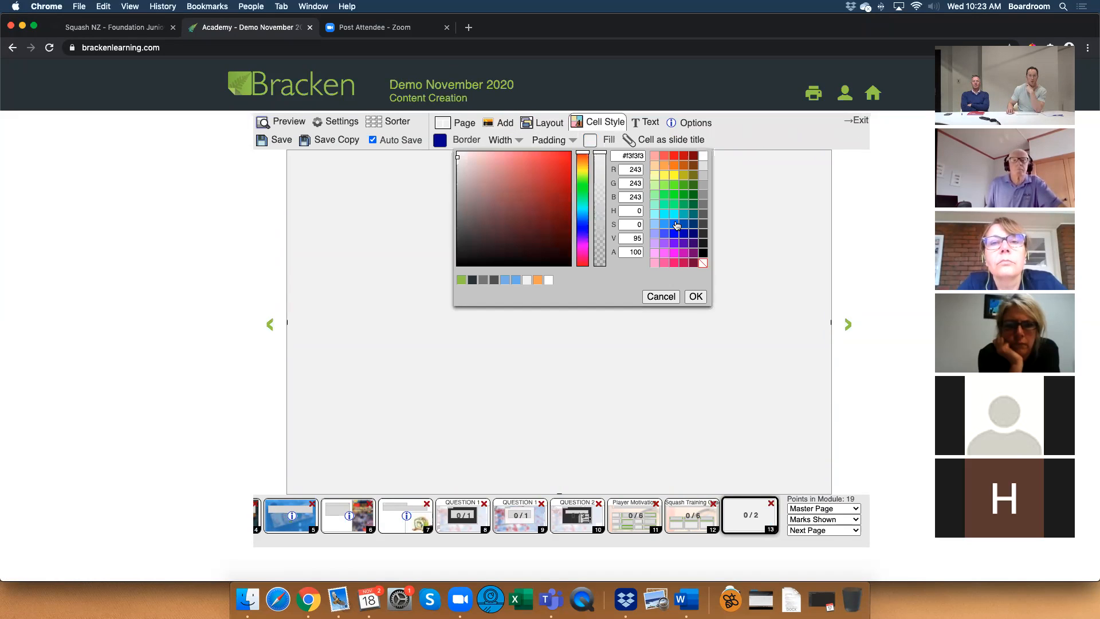
pyautogui.click(704, 252)
pyautogui.moveTo(600, 153); pyautogui.dragTo(600, 180)
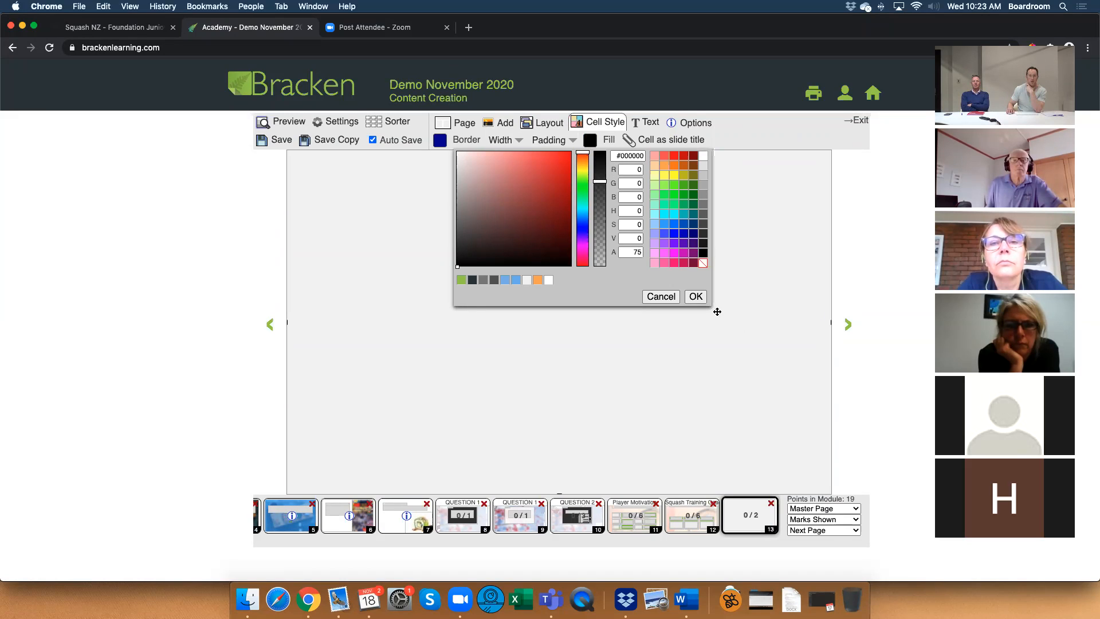
pyautogui.click(695, 296)
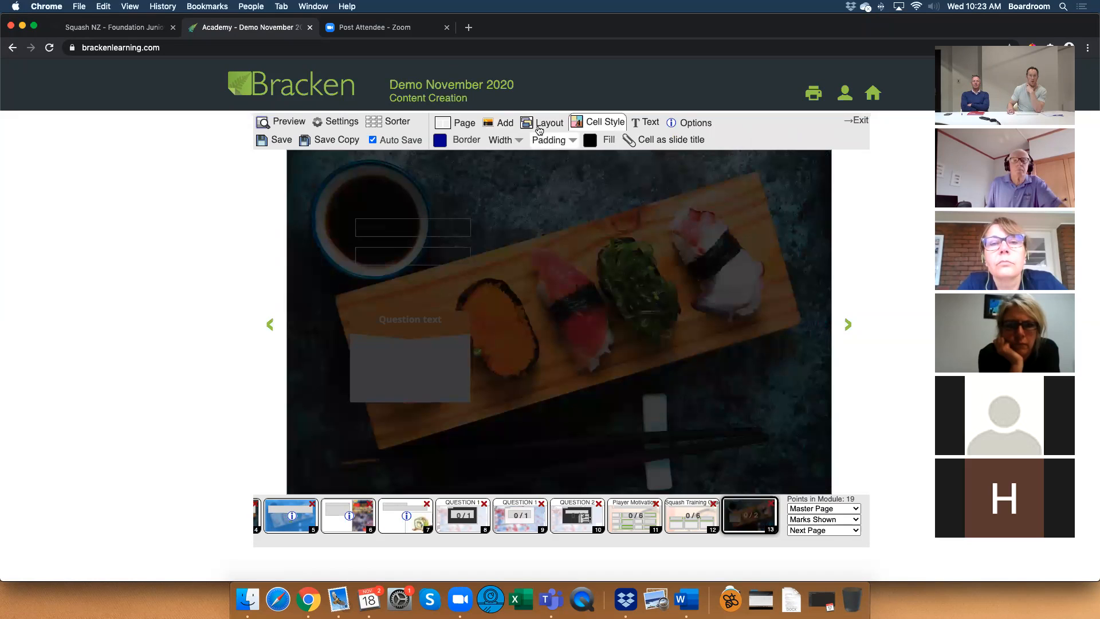
# Reorder the dark overlay rectangle in the layers so it sits directly above the sushi image and behind the question elements.
pyautogui.click(543, 123)
pyautogui.click(462, 141)
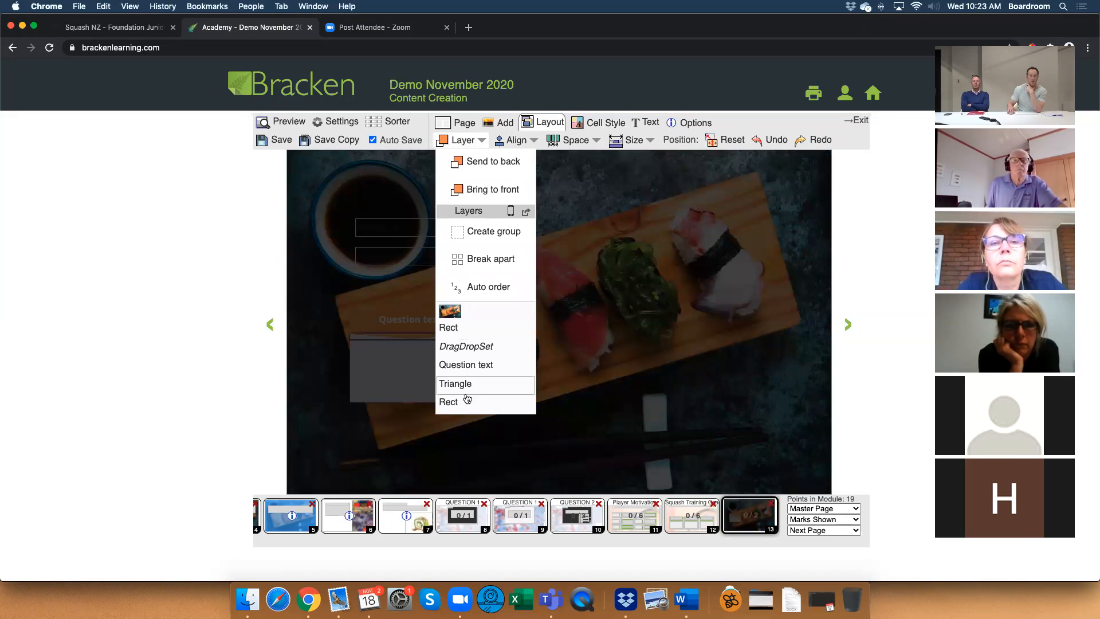
pyautogui.moveTo(468, 401); pyautogui.dragTo(471, 326)
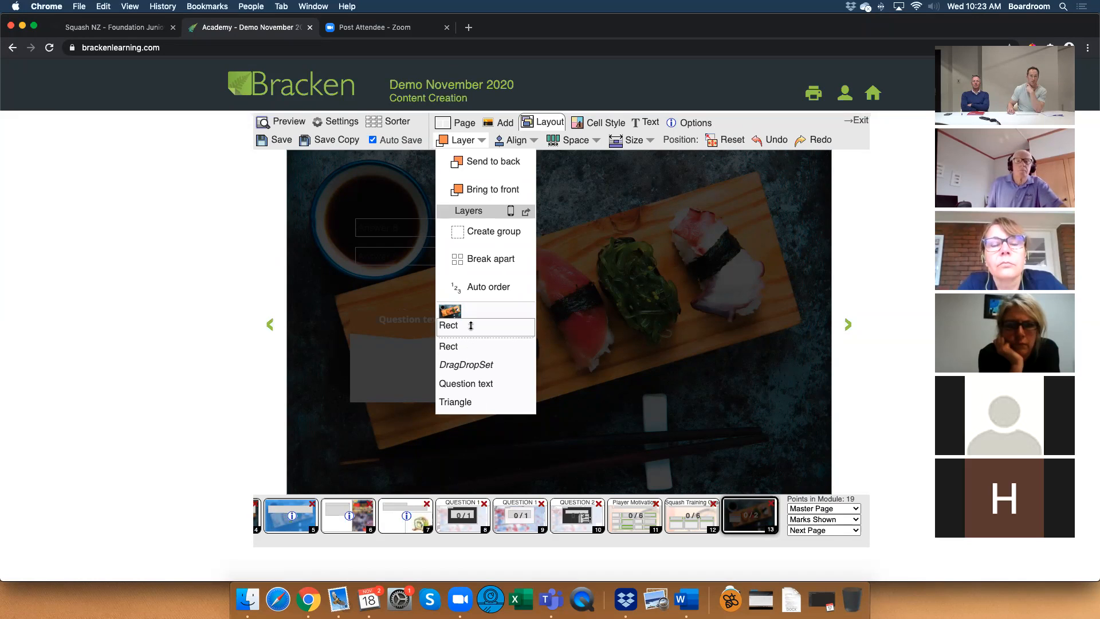
pyautogui.moveTo(471, 326); pyautogui.dragTo(471, 324)
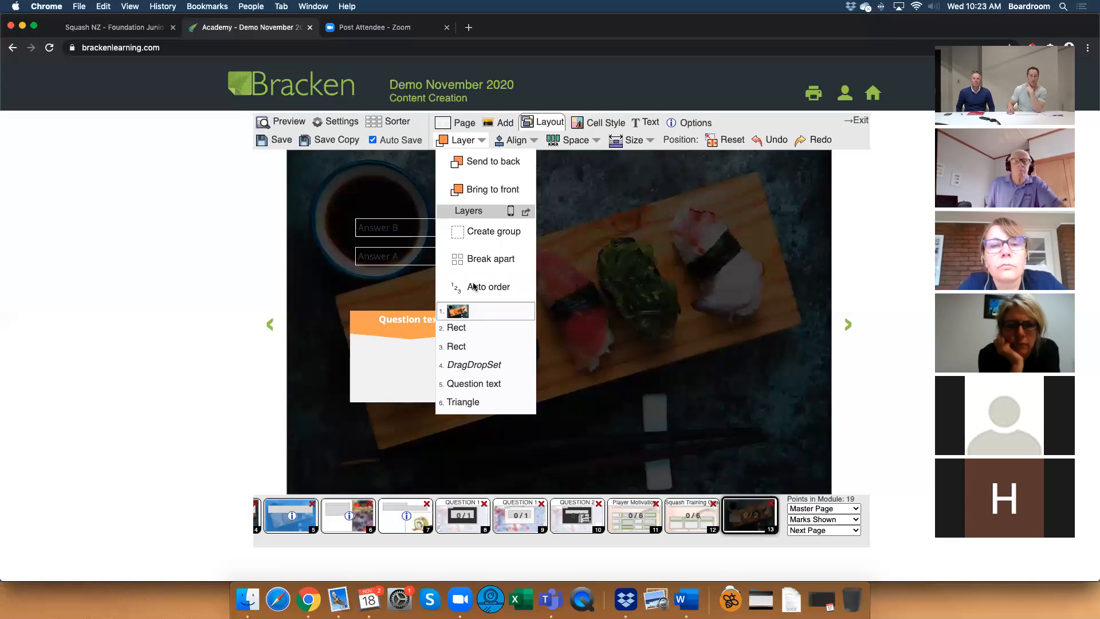
pyautogui.click(456, 142)
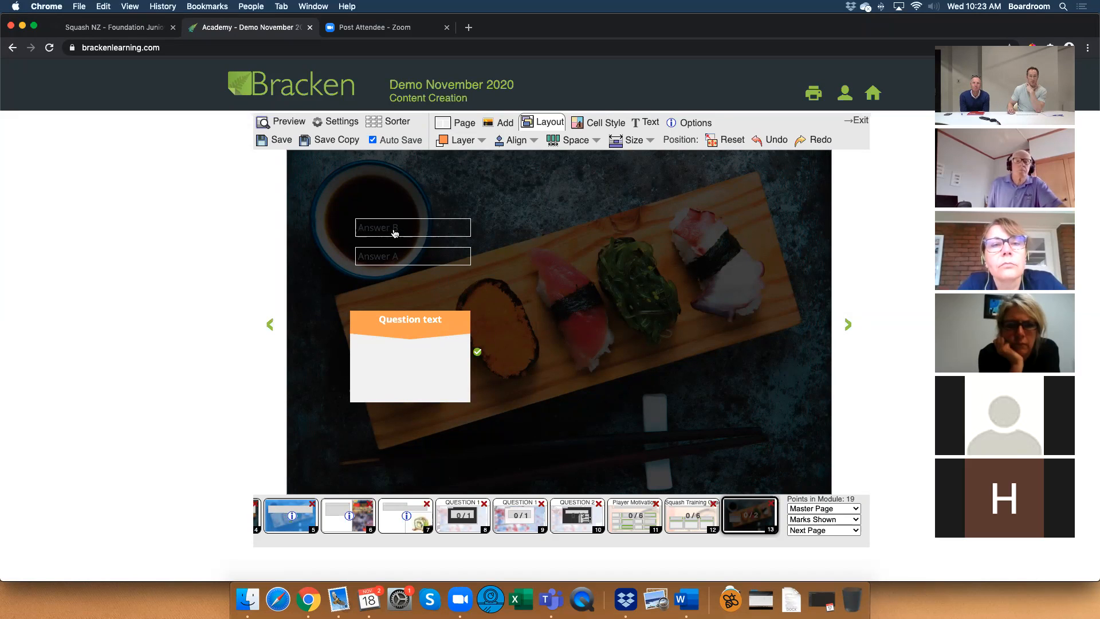
# Change the text colour of the draggable answers to white #ffffff.
pyautogui.click(430, 233)
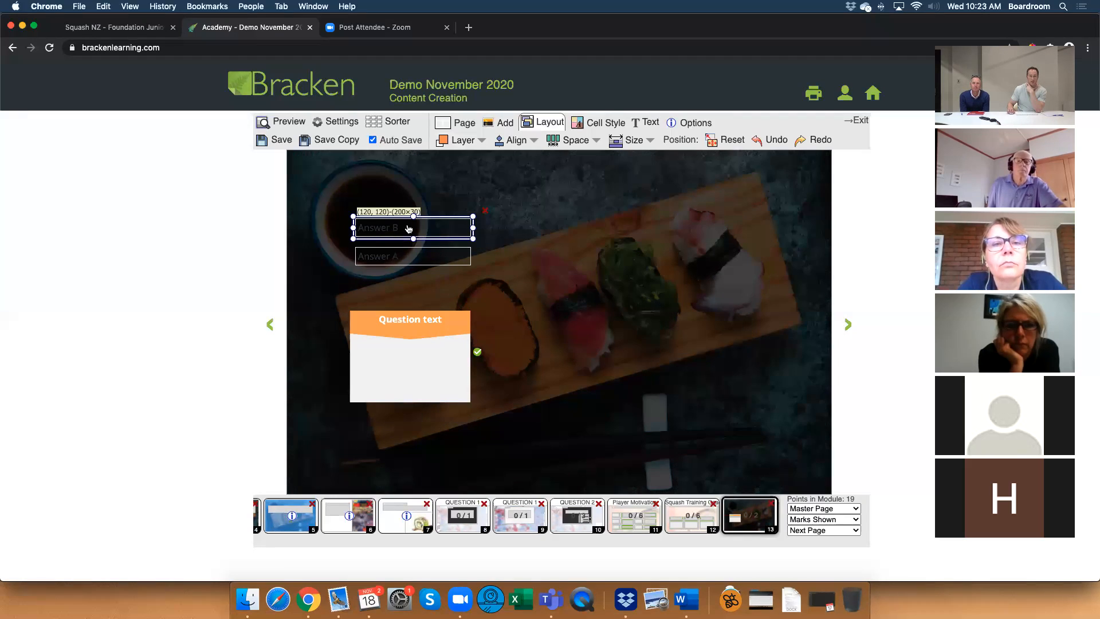
pyautogui.click(654, 122)
pyautogui.click(566, 141)
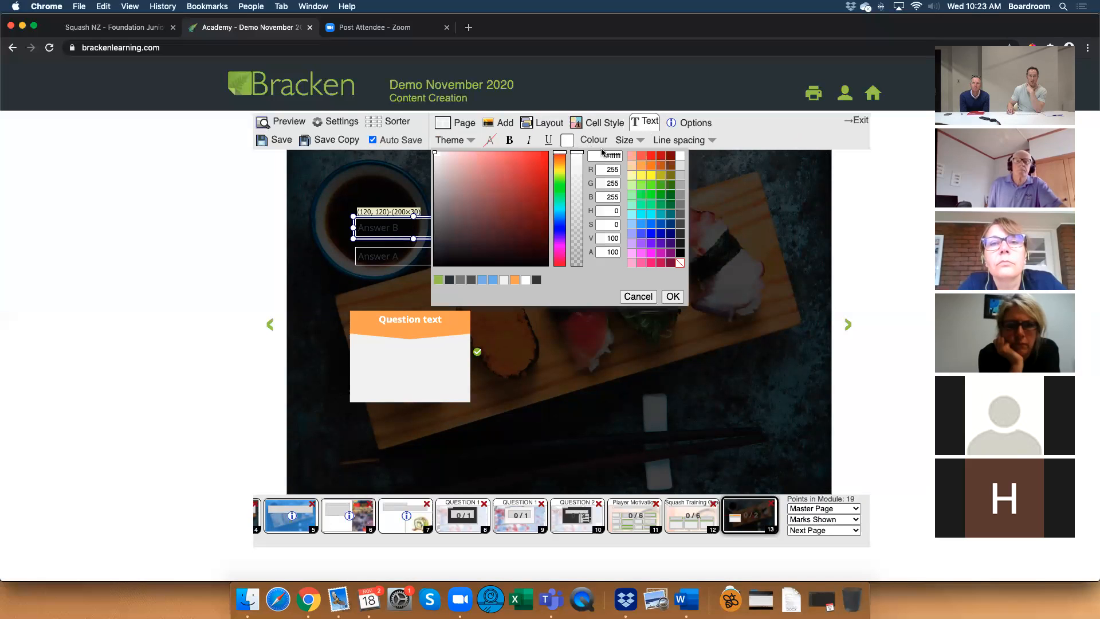
pyautogui.click(674, 295)
pyautogui.click(579, 274)
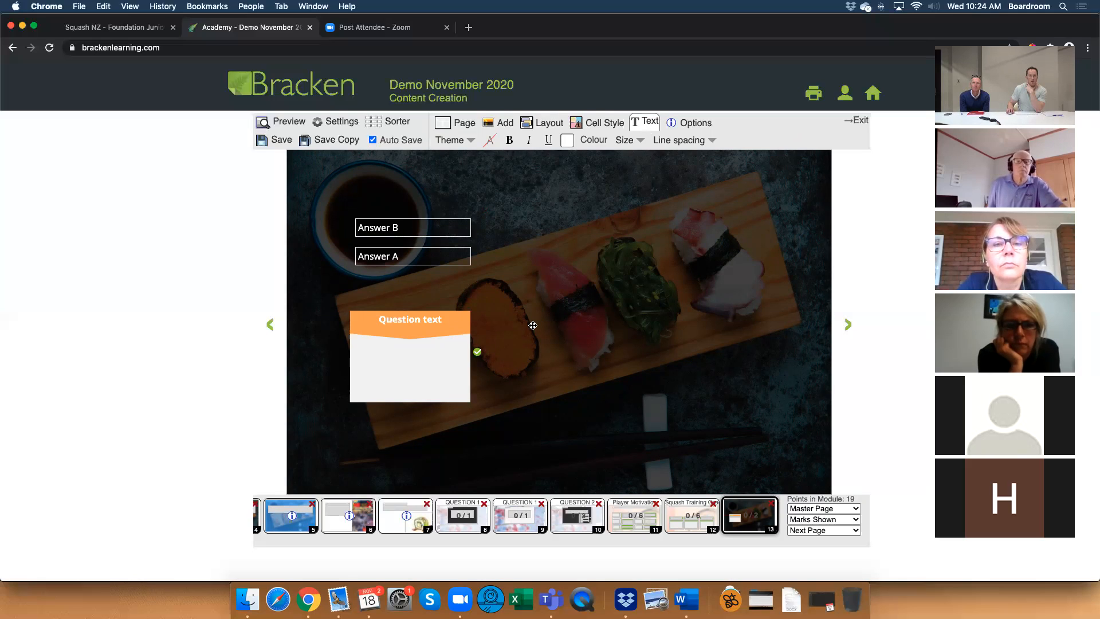
# Change the text colour of the draggable answers to black #000000.
pyautogui.click(429, 228)
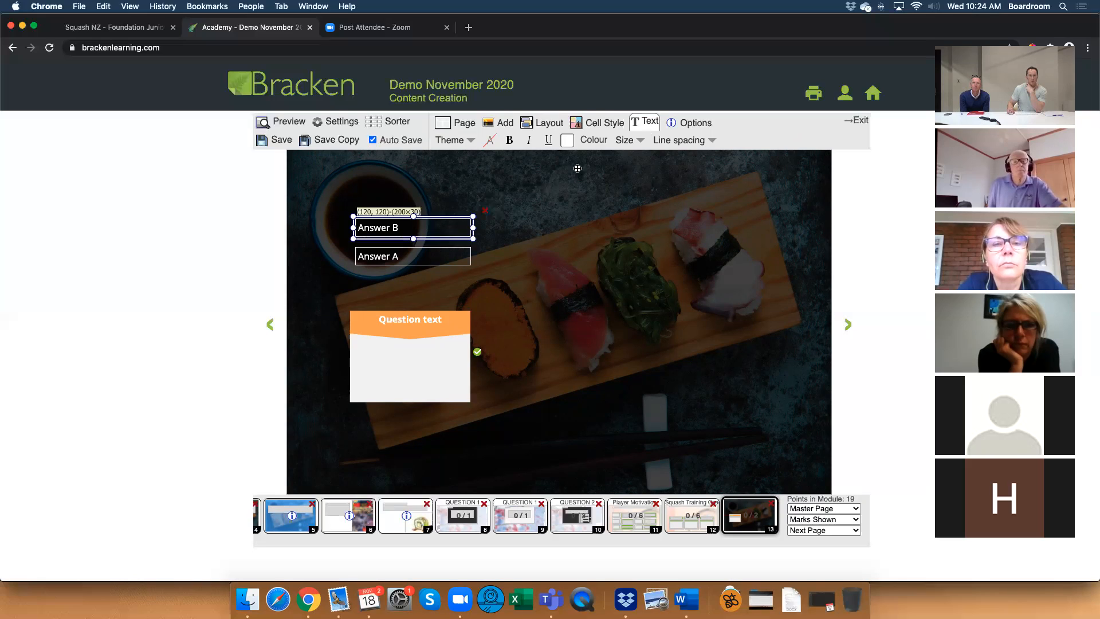
pyautogui.click(567, 140)
pyautogui.click(681, 255)
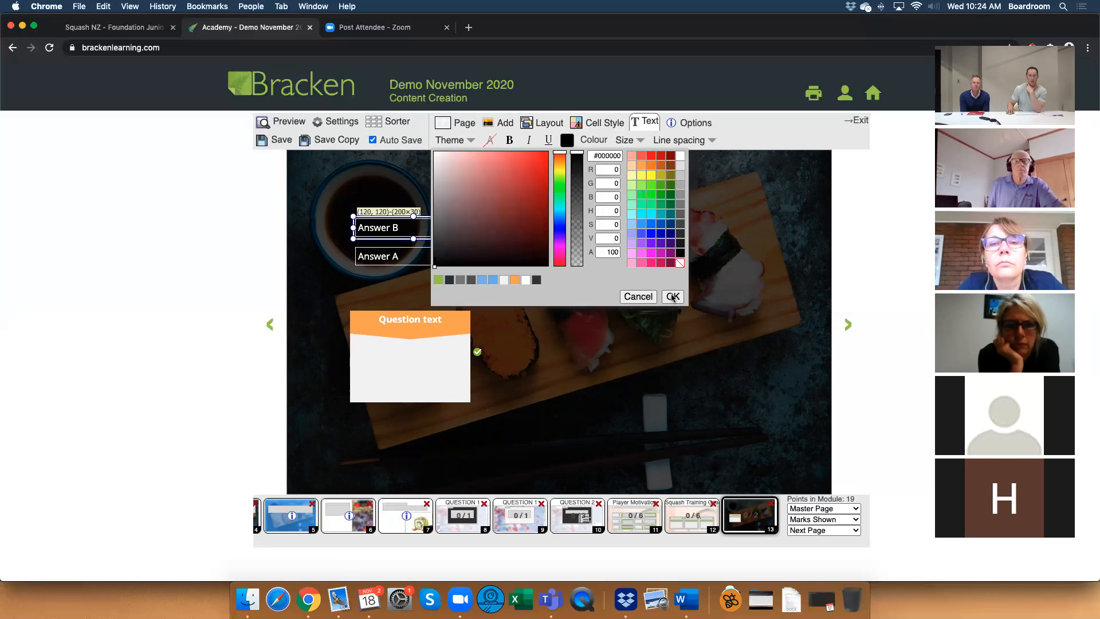
pyautogui.click(673, 296)
# Try to turn the page overlay white by setting its text colour to #ffffff at 75 opacity.
pyautogui.click(567, 140)
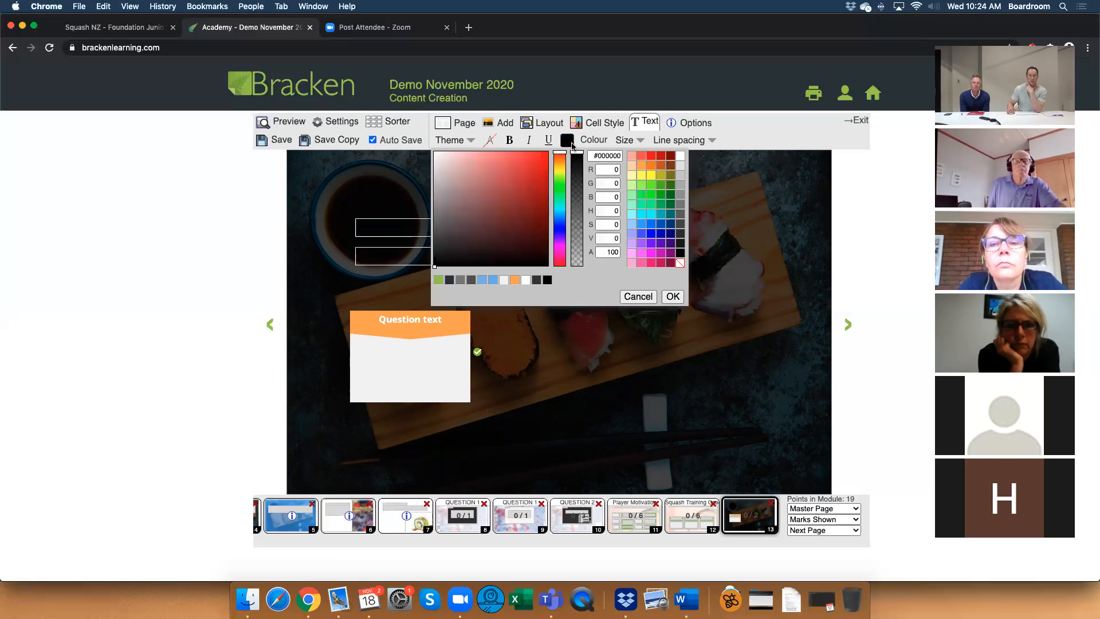
pyautogui.click(681, 156)
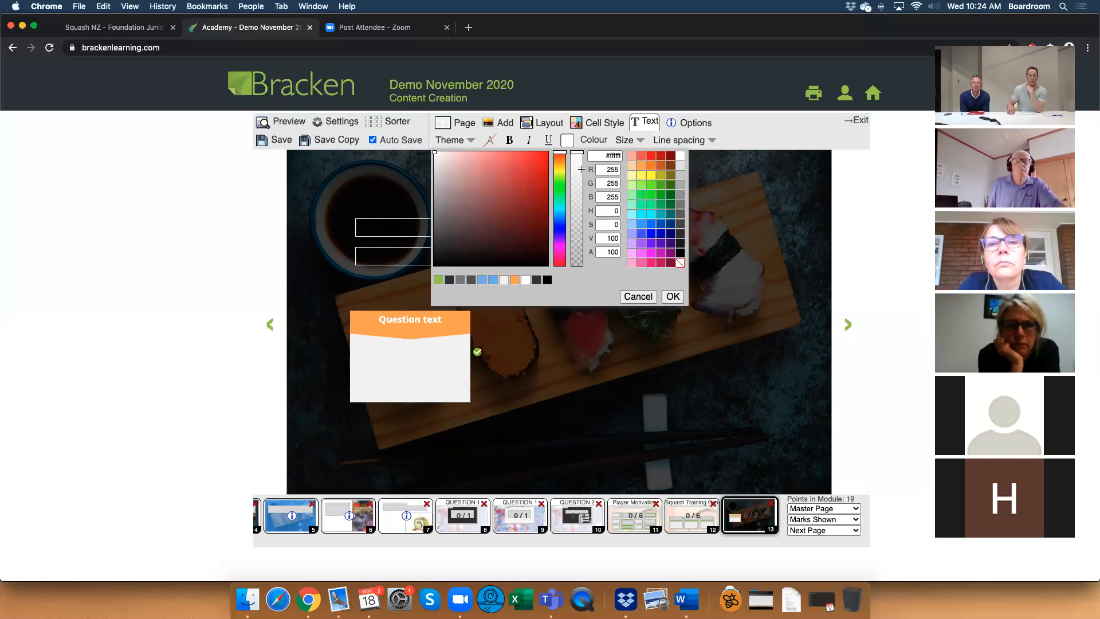
pyautogui.moveTo(577, 155); pyautogui.dragTo(579, 180)
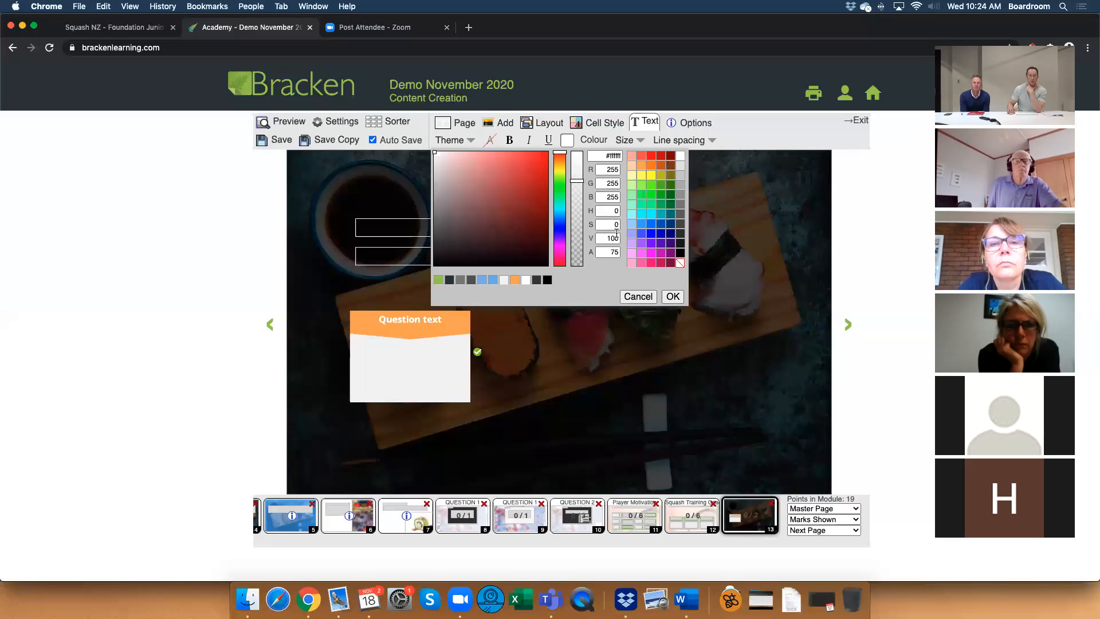
pyautogui.click(673, 296)
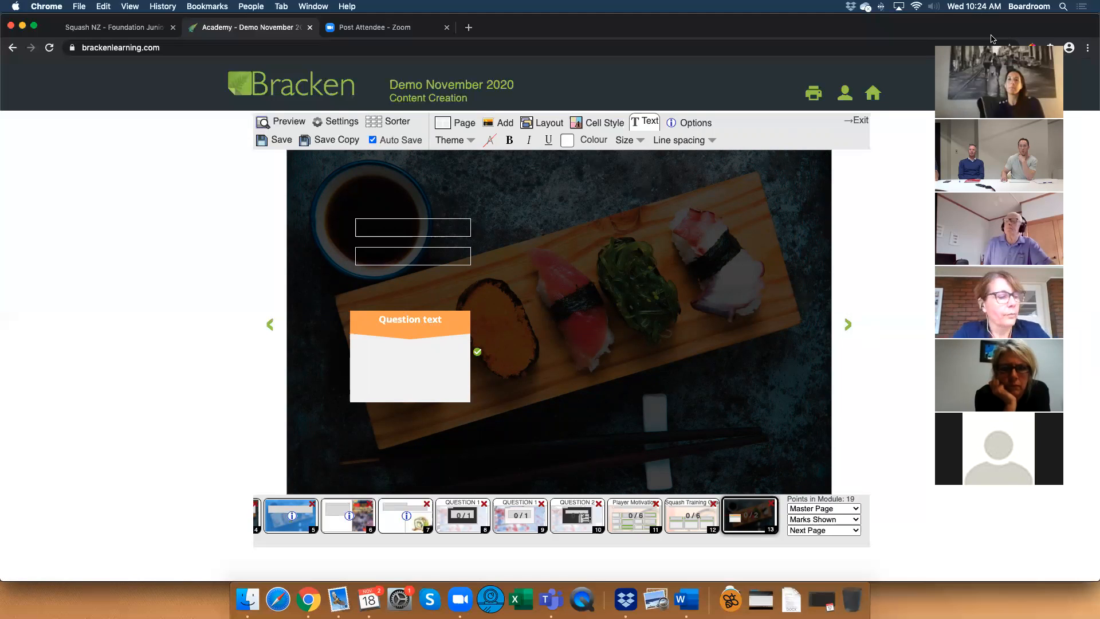
pyautogui.click(968, 41)
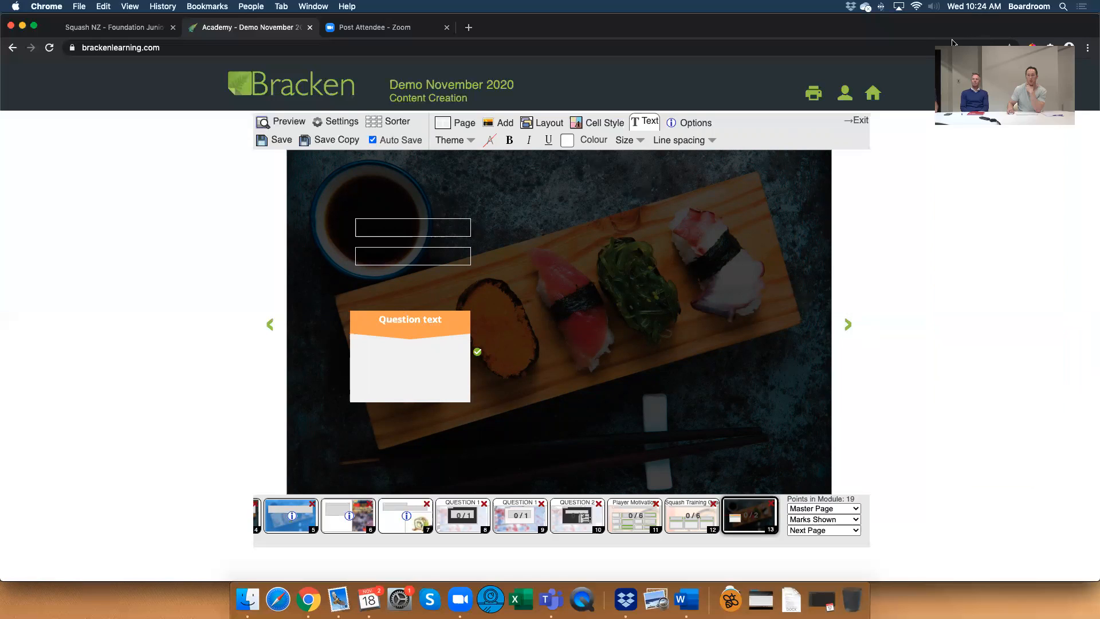
pyautogui.click(983, 39)
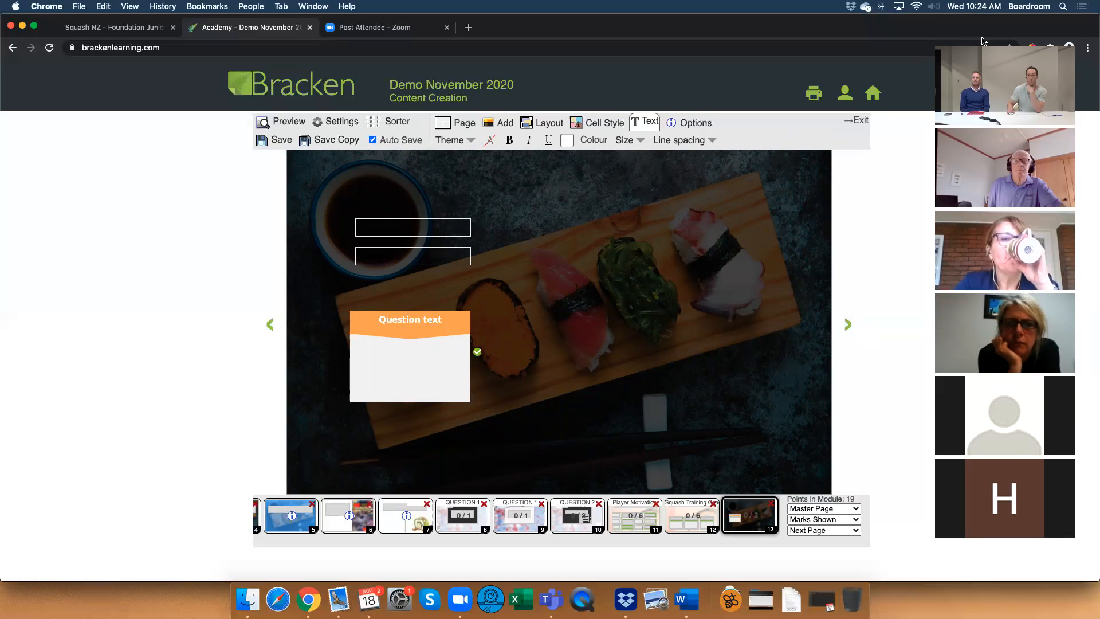
pyautogui.click(1088, 48)
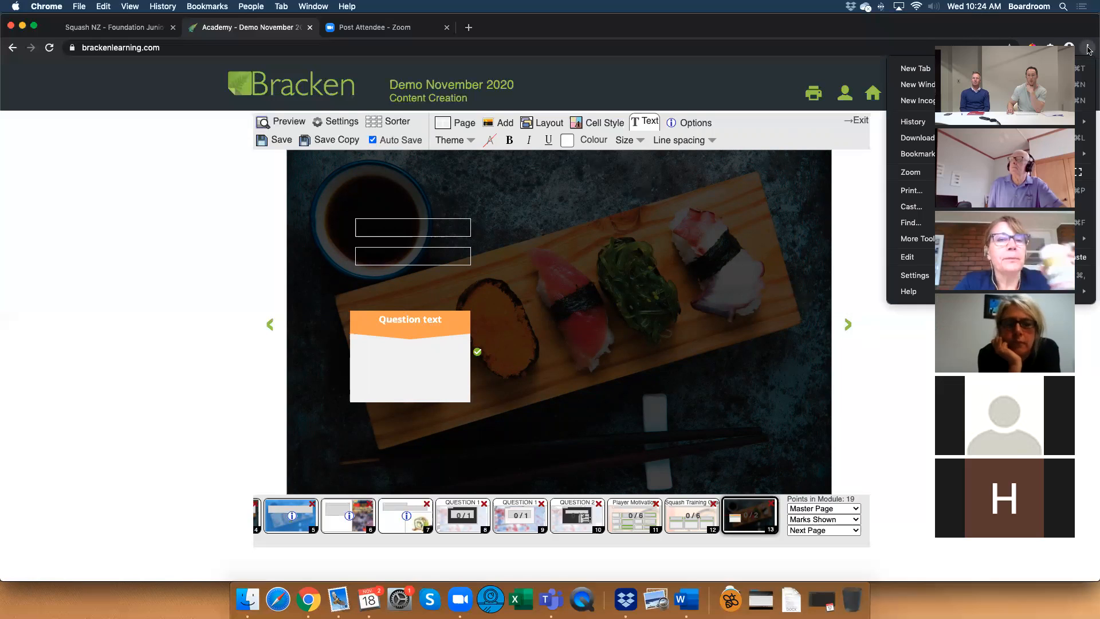
pyautogui.click(868, 167)
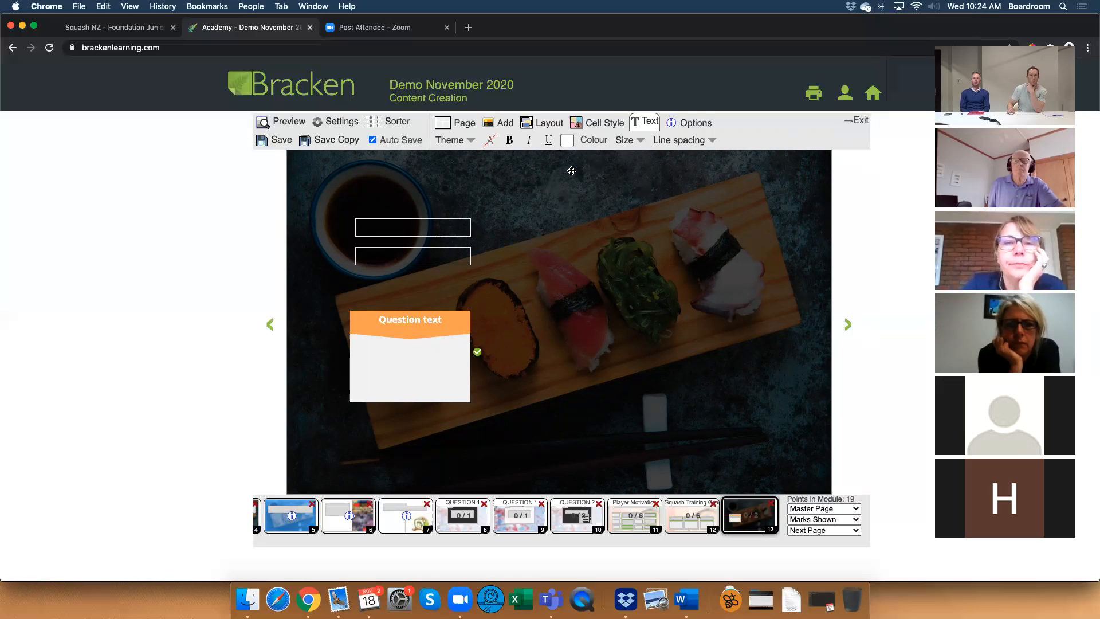
# Fill the page-sized overlay rectangle with white #ffffff at 73 opacity.
pyautogui.click(604, 127)
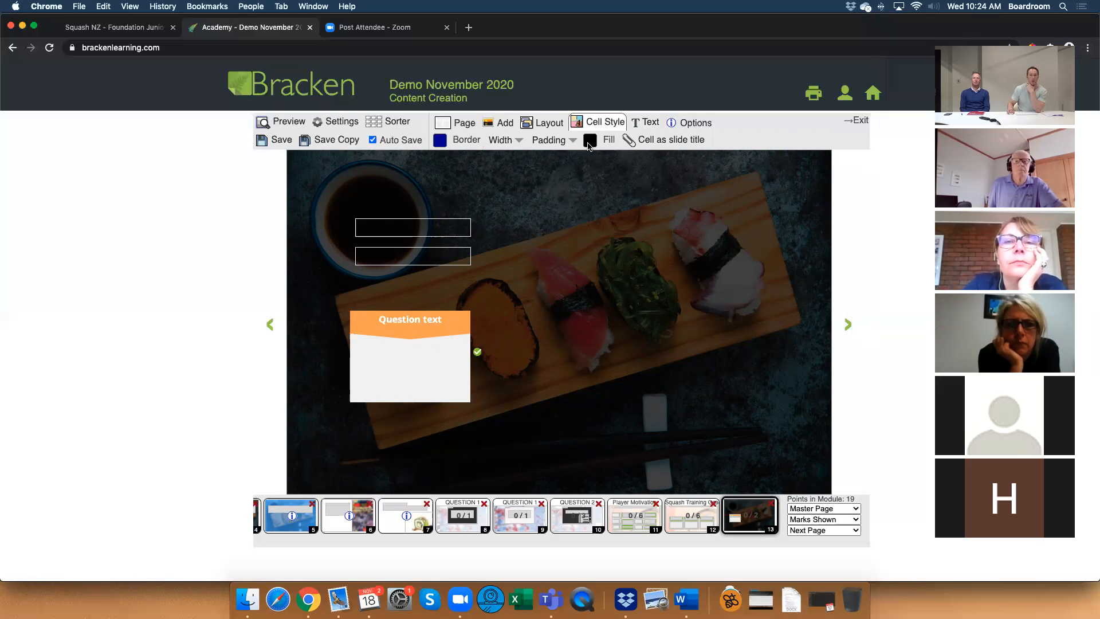
pyautogui.click(589, 141)
pyautogui.click(702, 157)
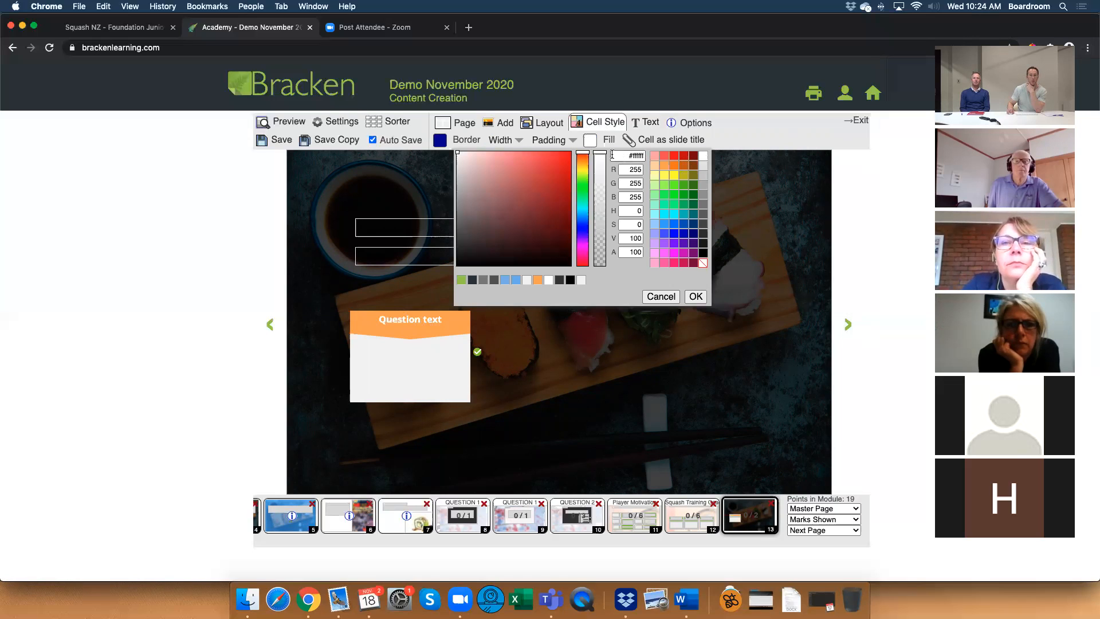
pyautogui.moveTo(601, 153); pyautogui.dragTo(601, 180)
pyautogui.click(694, 295)
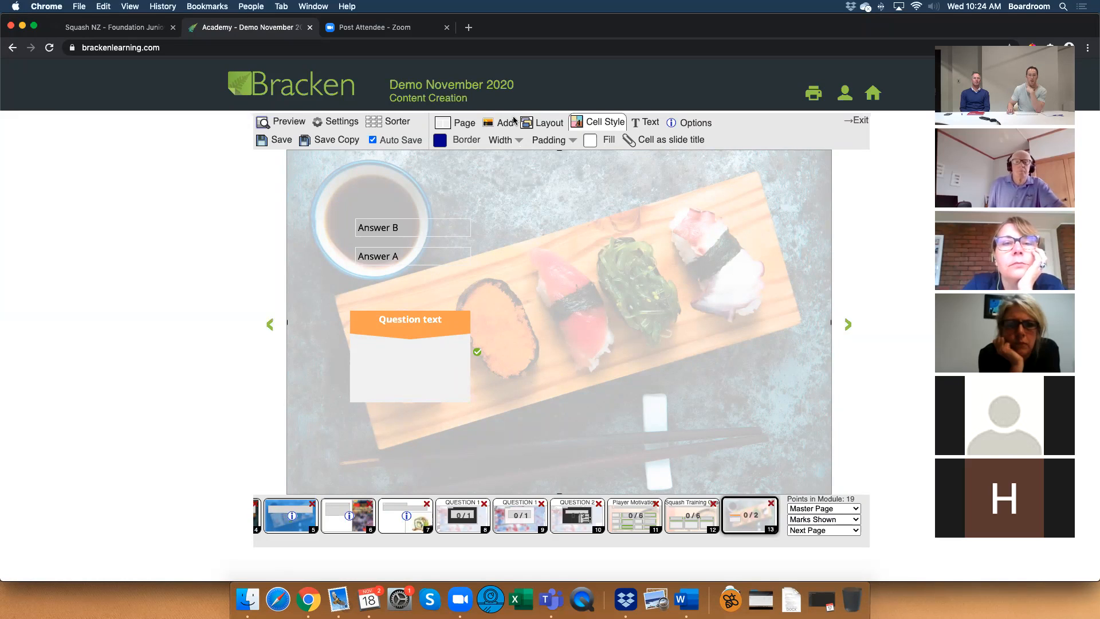
# Add a new rectangle shape beside the question box and fill it with black #000000 at 37 opacity.
pyautogui.click(501, 124)
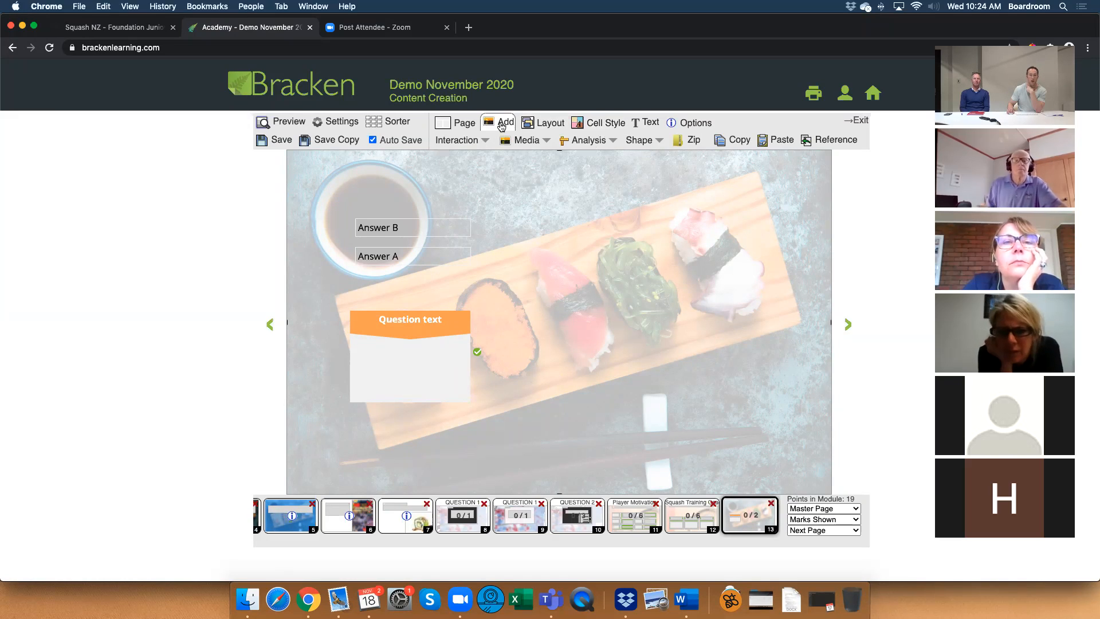
pyautogui.click(641, 140)
pyautogui.click(637, 163)
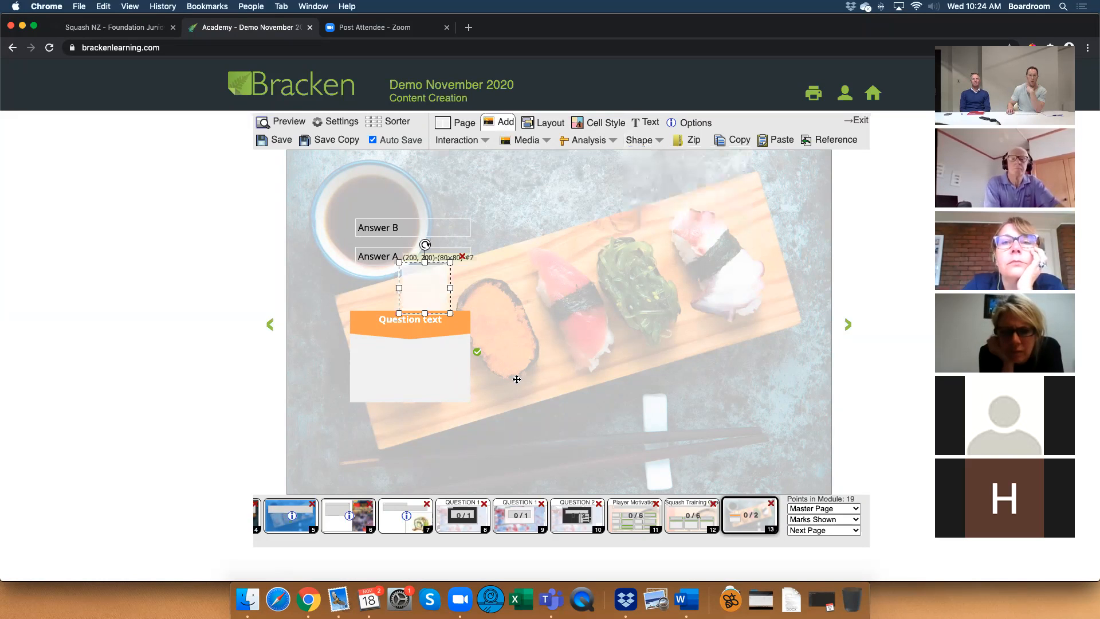
pyautogui.moveTo(431, 294); pyautogui.dragTo(512, 311)
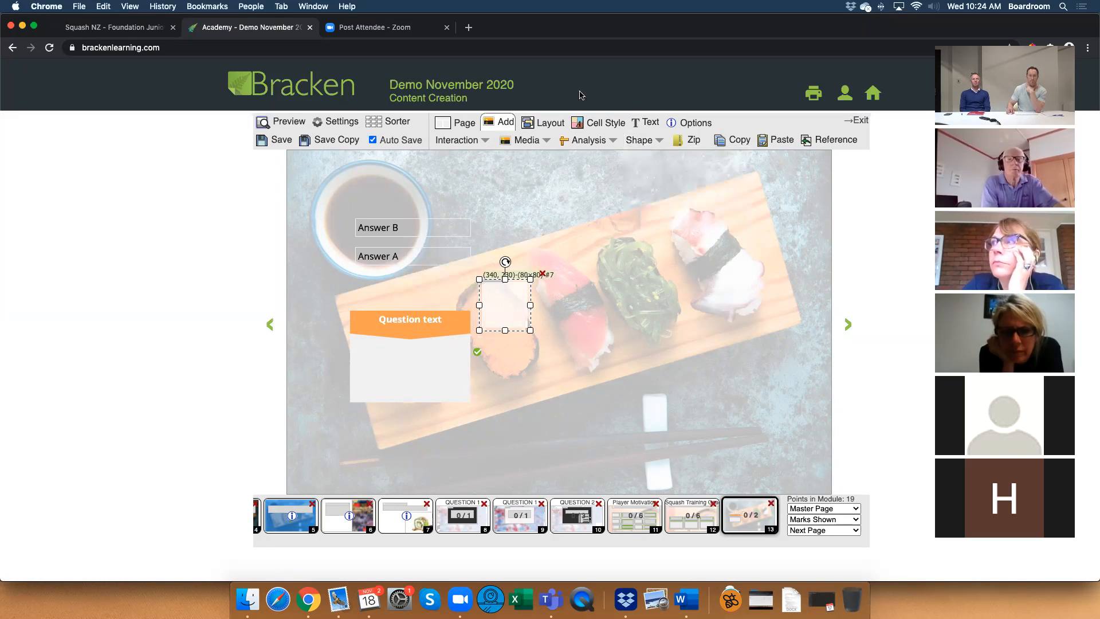
pyautogui.click(598, 122)
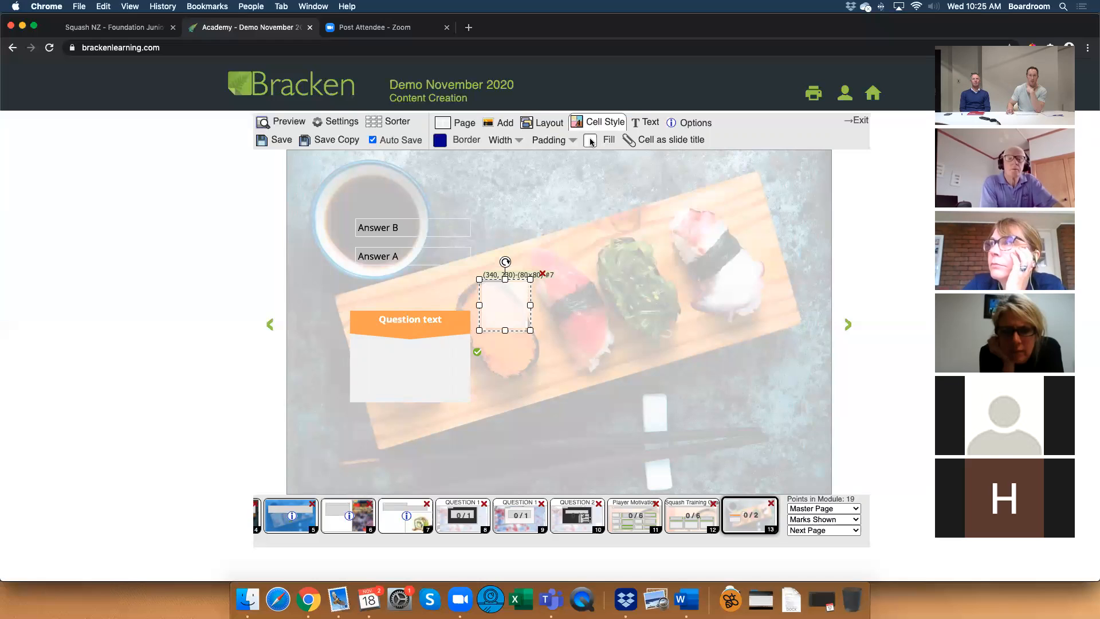
pyautogui.click(590, 141)
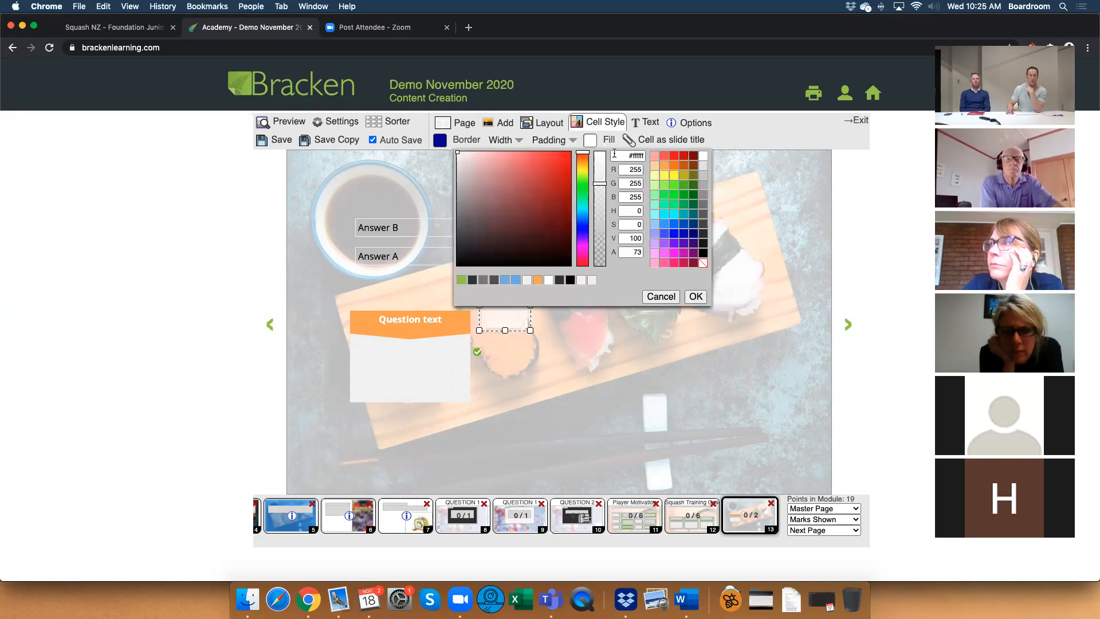
pyautogui.click(703, 253)
pyautogui.moveTo(604, 154); pyautogui.dragTo(605, 227)
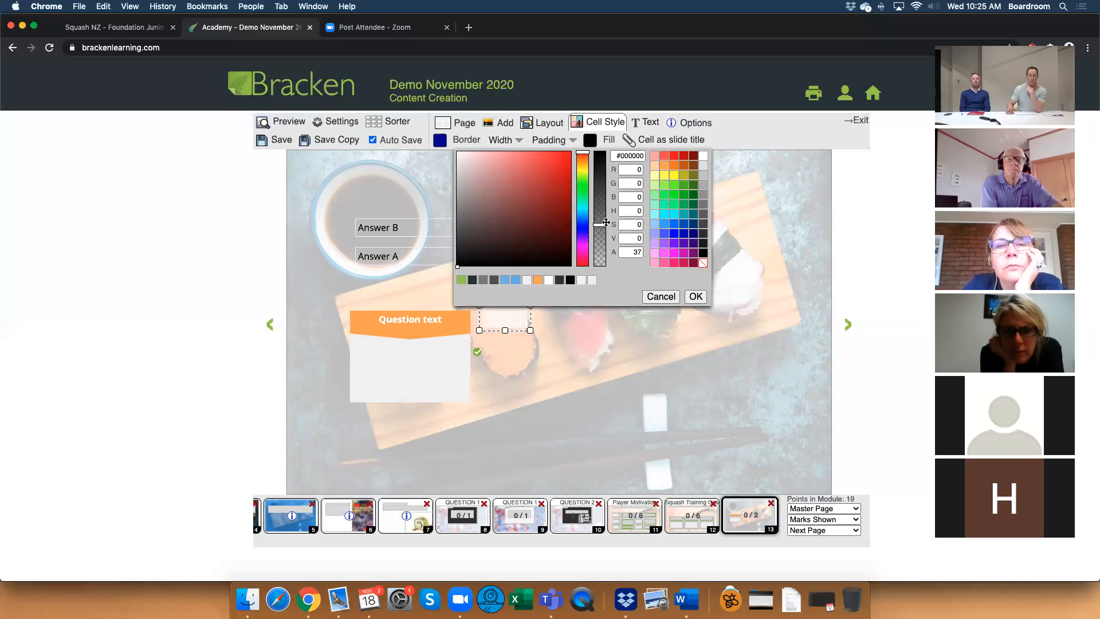
pyautogui.click(694, 296)
# Resize the dark rectangle to 210×160 to match the question box and offset it to (120, 290) as a shadow.
pyautogui.moveTo(532, 318); pyautogui.dragTo(520, 357)
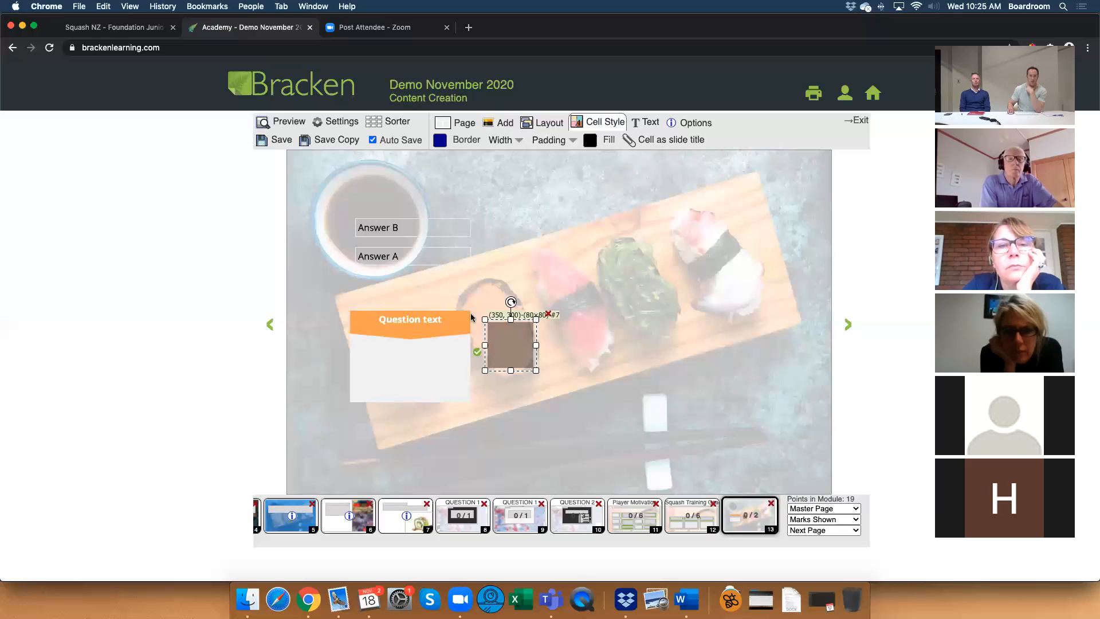
pyautogui.moveTo(506, 337); pyautogui.dragTo(473, 405)
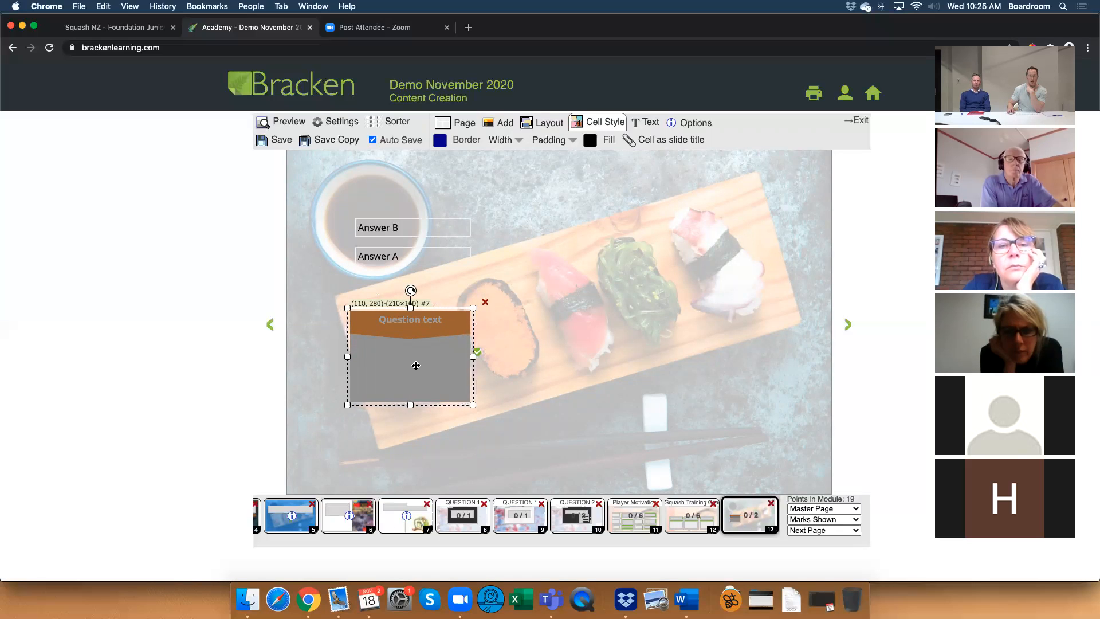
pyautogui.moveTo(416, 365); pyautogui.dragTo(500, 365)
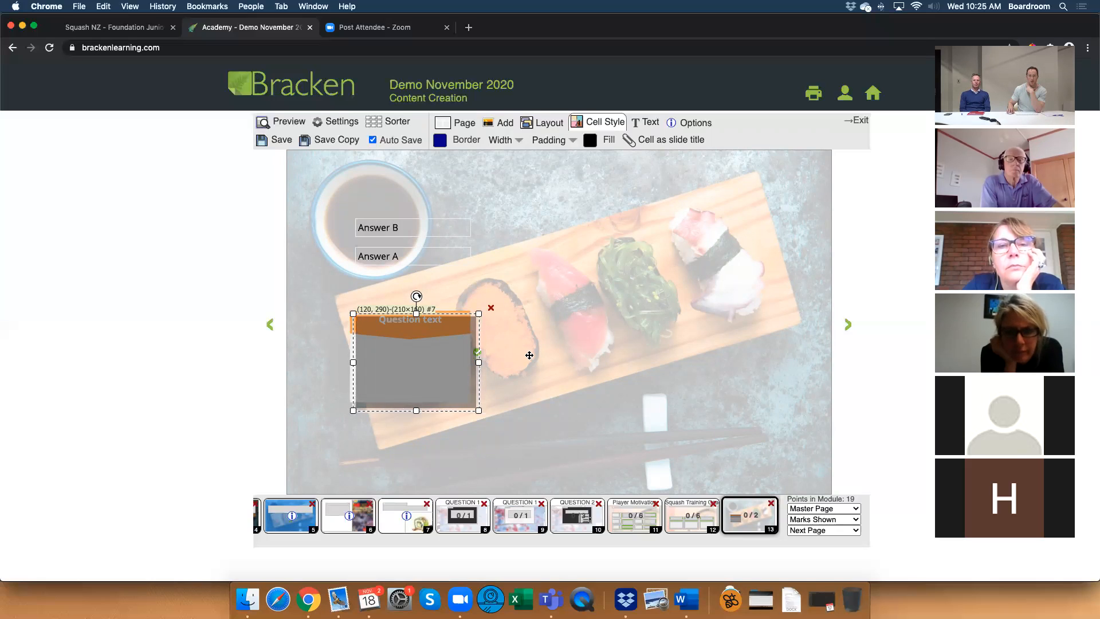
# Reorder the shadow rectangle in the layers so it sits directly above the page overlay and behind the question elements.
pyautogui.click(544, 125)
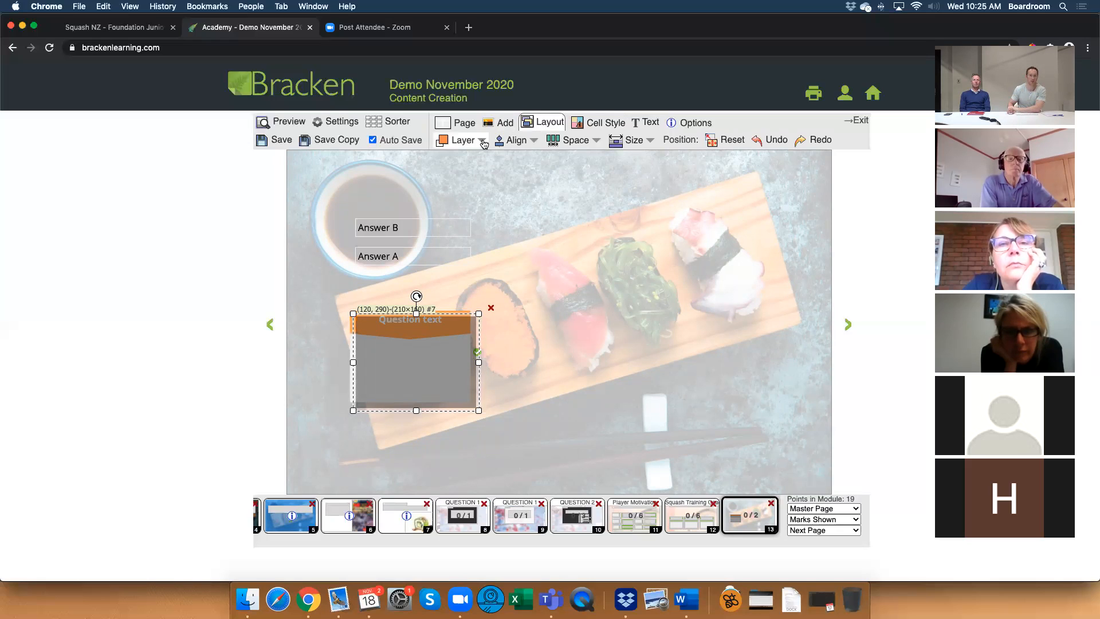
pyautogui.click(481, 141)
pyautogui.moveTo(468, 420); pyautogui.dragTo(485, 344)
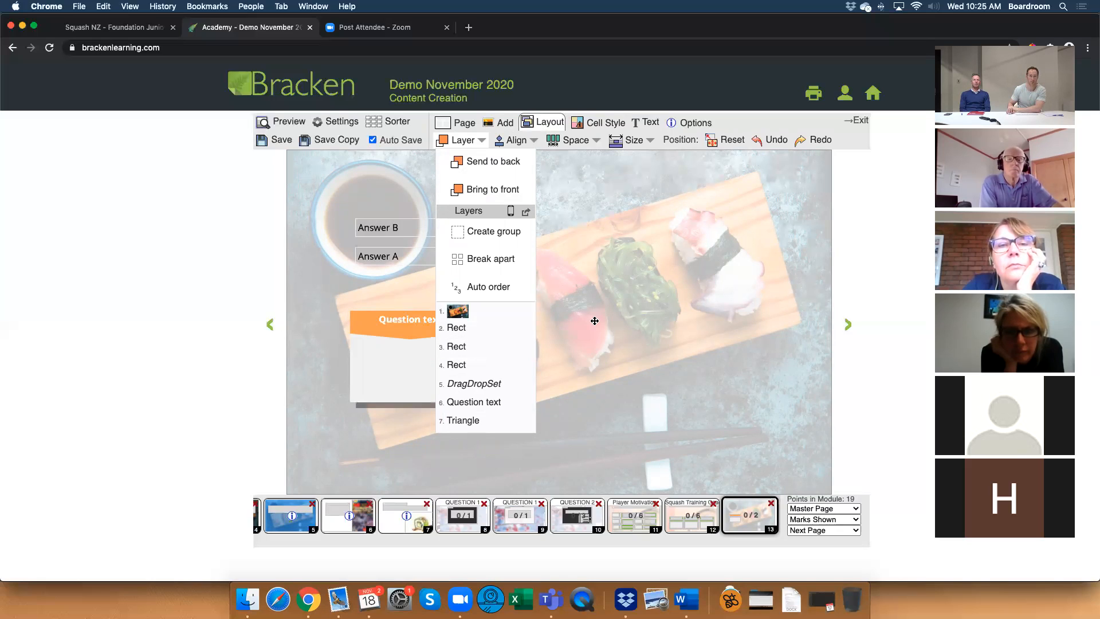
pyautogui.click(471, 145)
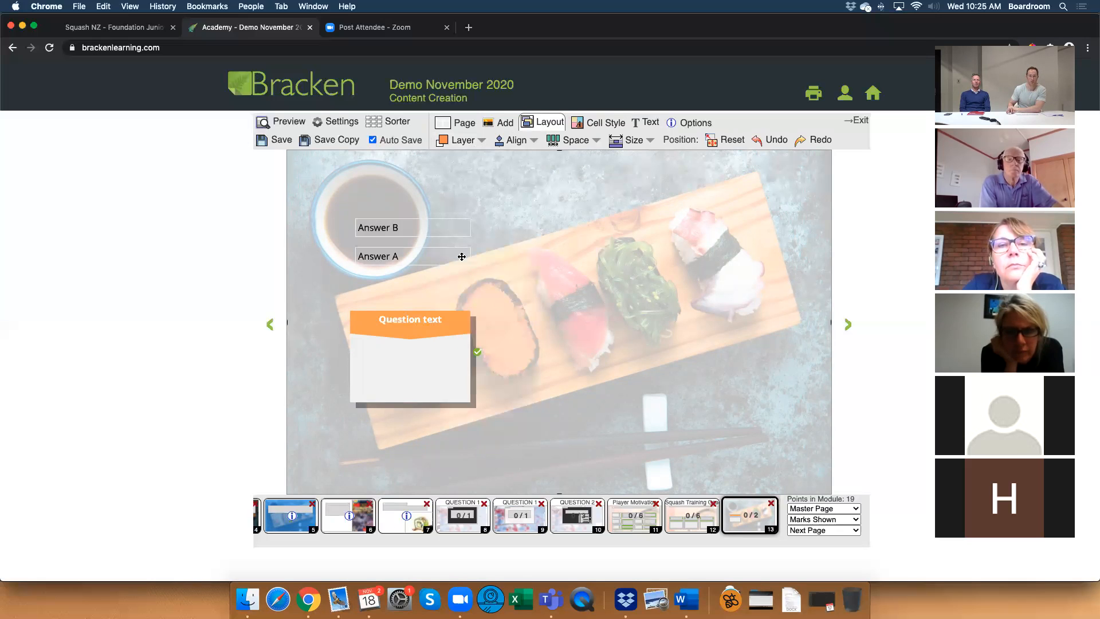
# Compare the box with the Squash Training Coaching page's design and deepen the orange triangle beneath the question heading.
pyautogui.click(689, 518)
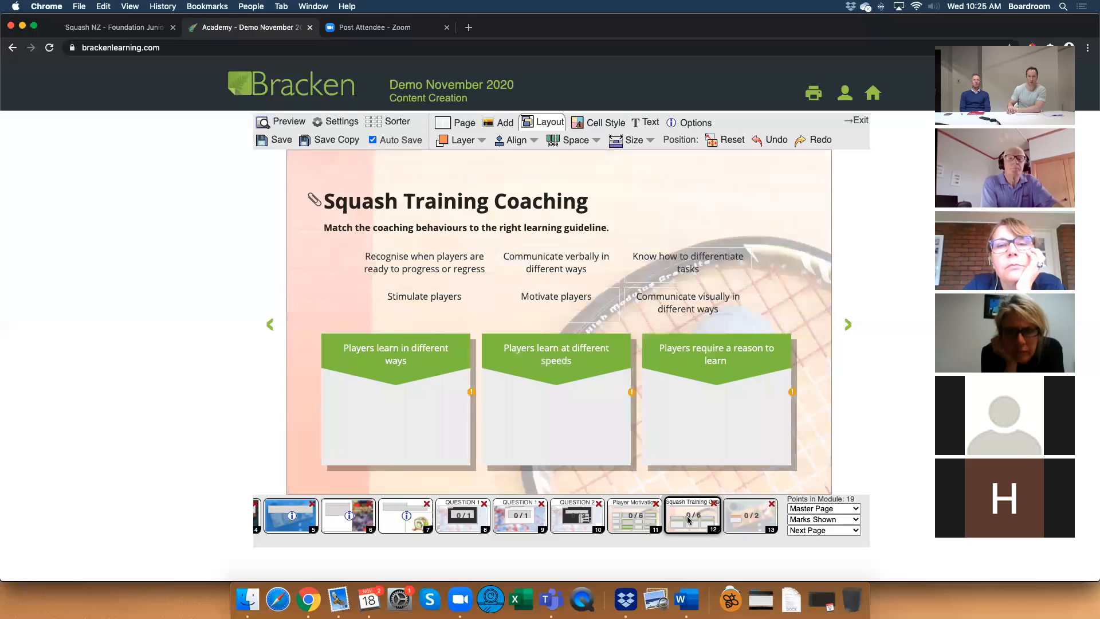
pyautogui.click(743, 521)
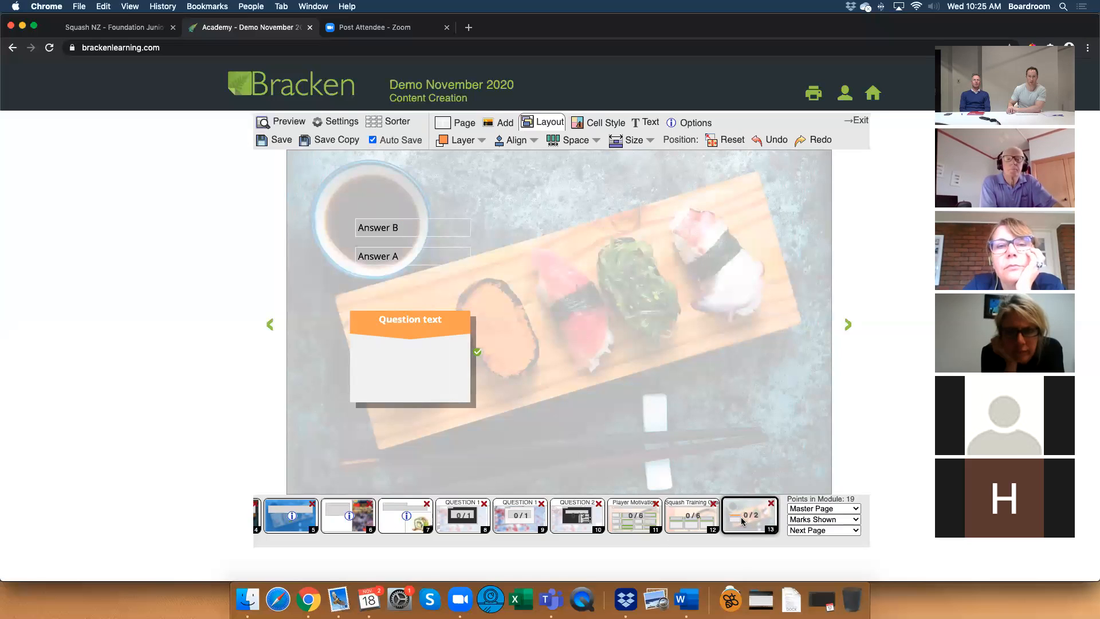
pyautogui.click(709, 523)
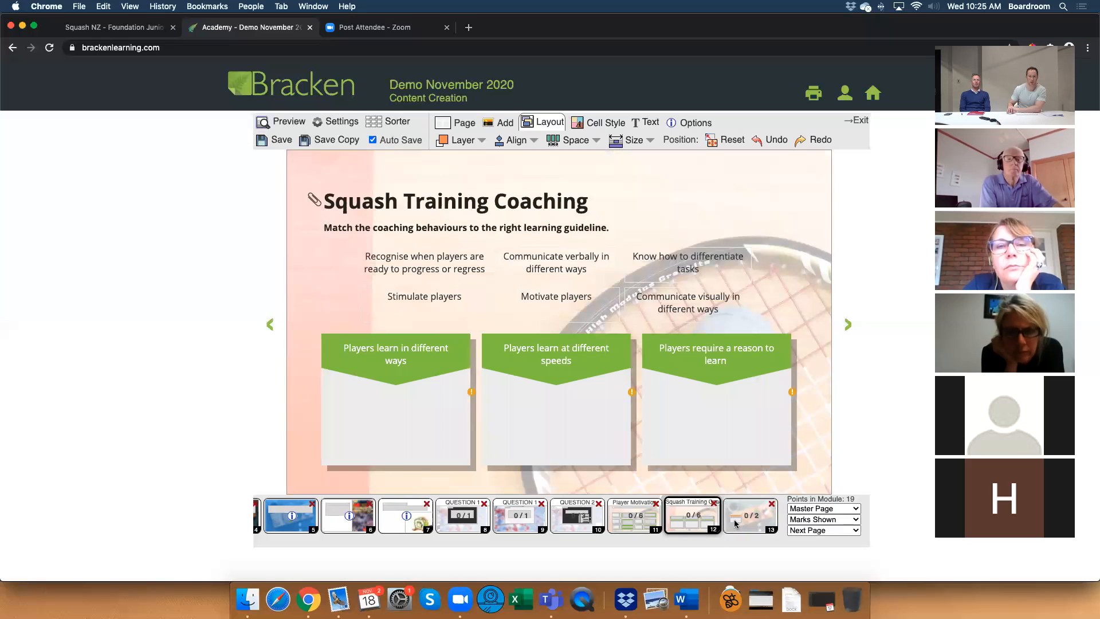
pyautogui.click(737, 521)
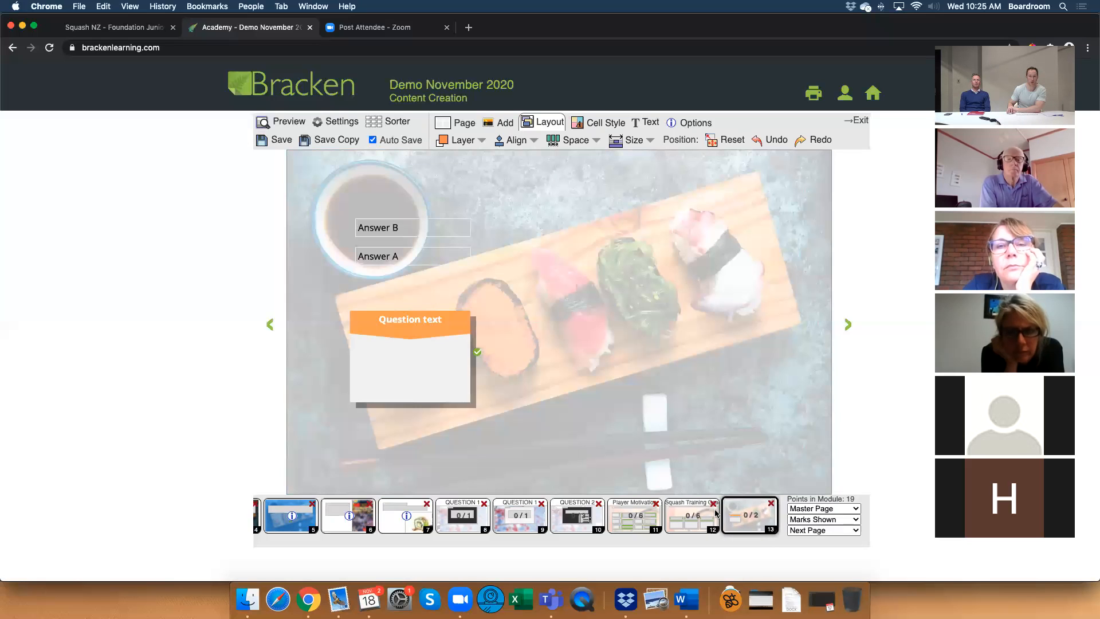
pyautogui.click(412, 338)
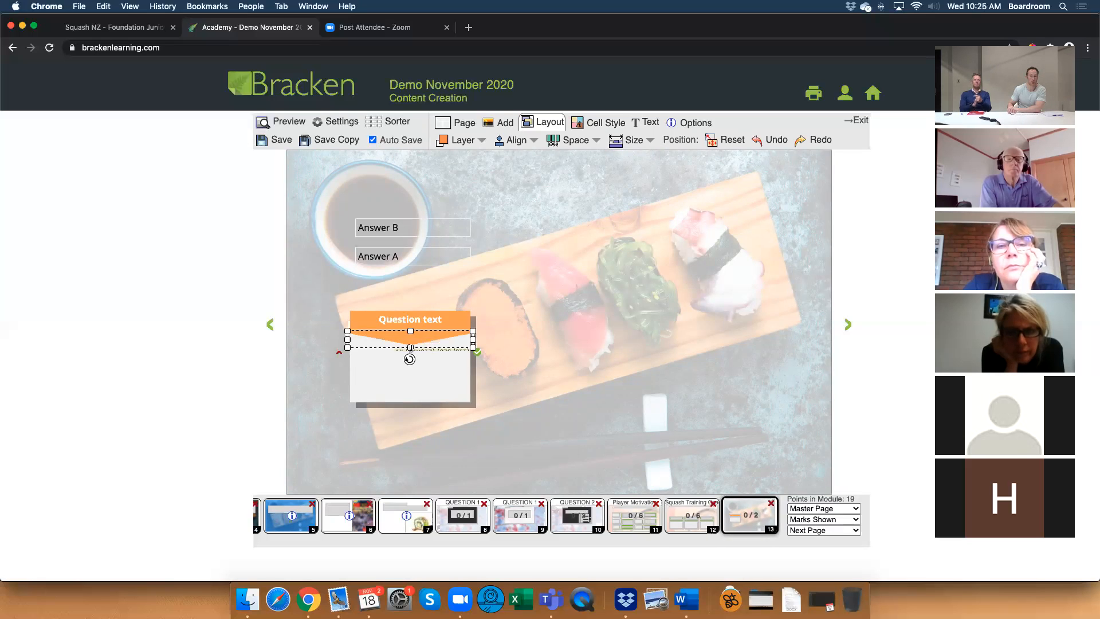
pyautogui.click(517, 388)
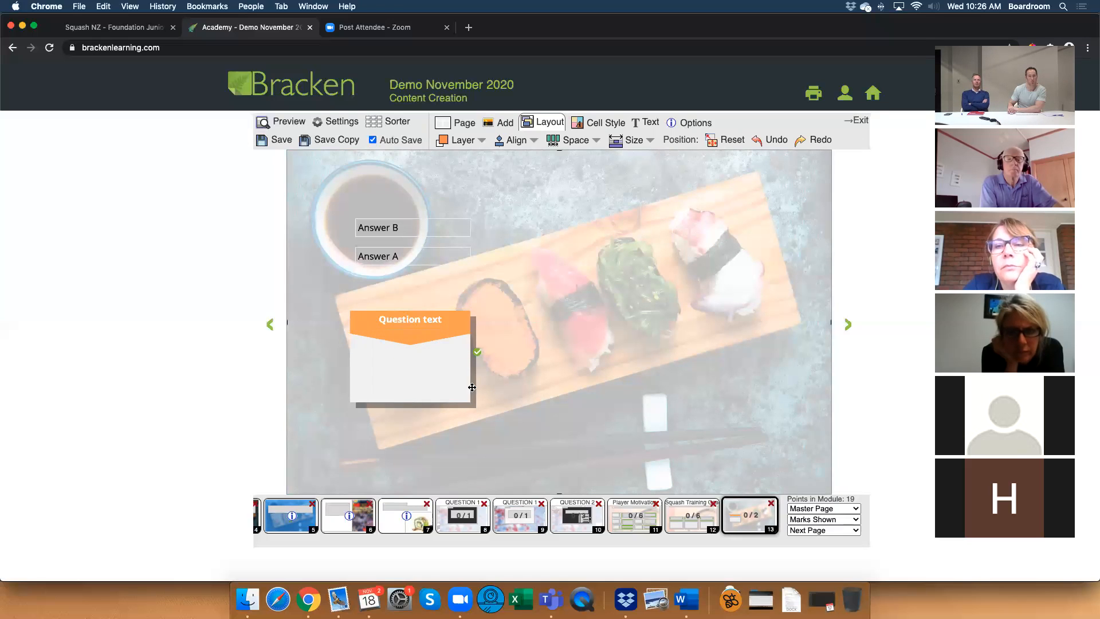
# Move and resize the drop area to 210×100 at (110, 350) and extend the shadow rectangle downward to match.
pyautogui.click(419, 380)
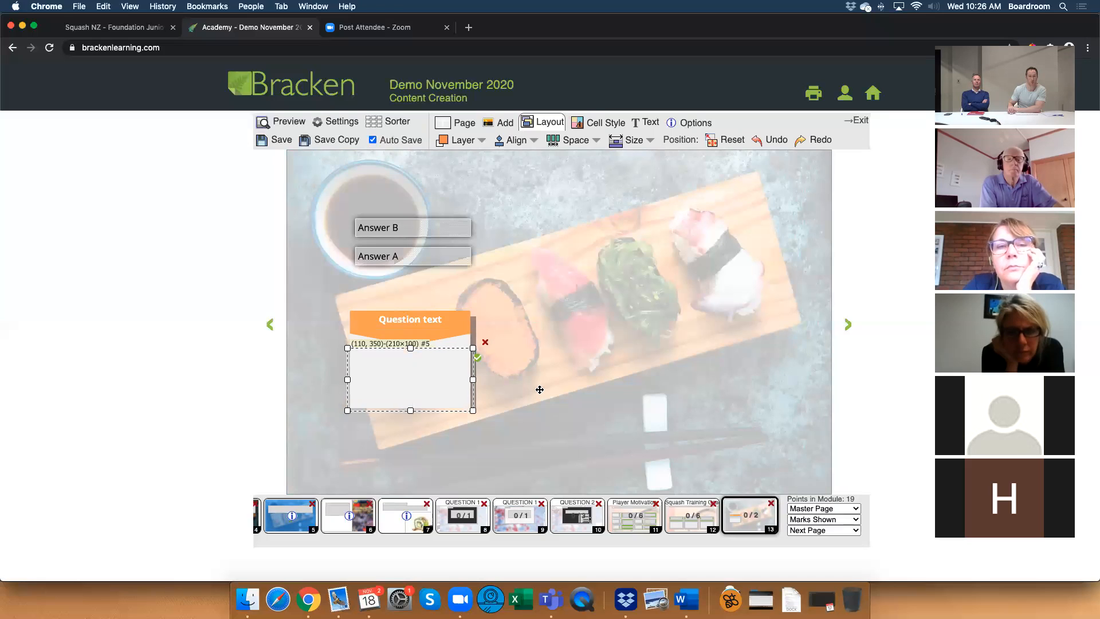
pyautogui.click(488, 383)
pyautogui.click(475, 384)
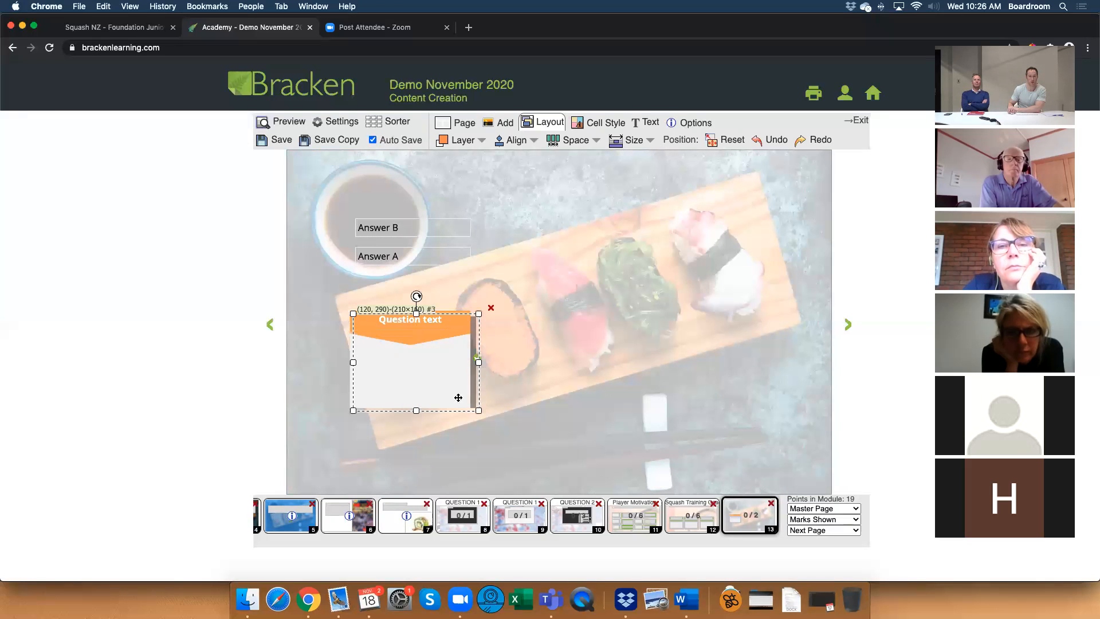
pyautogui.click(519, 429)
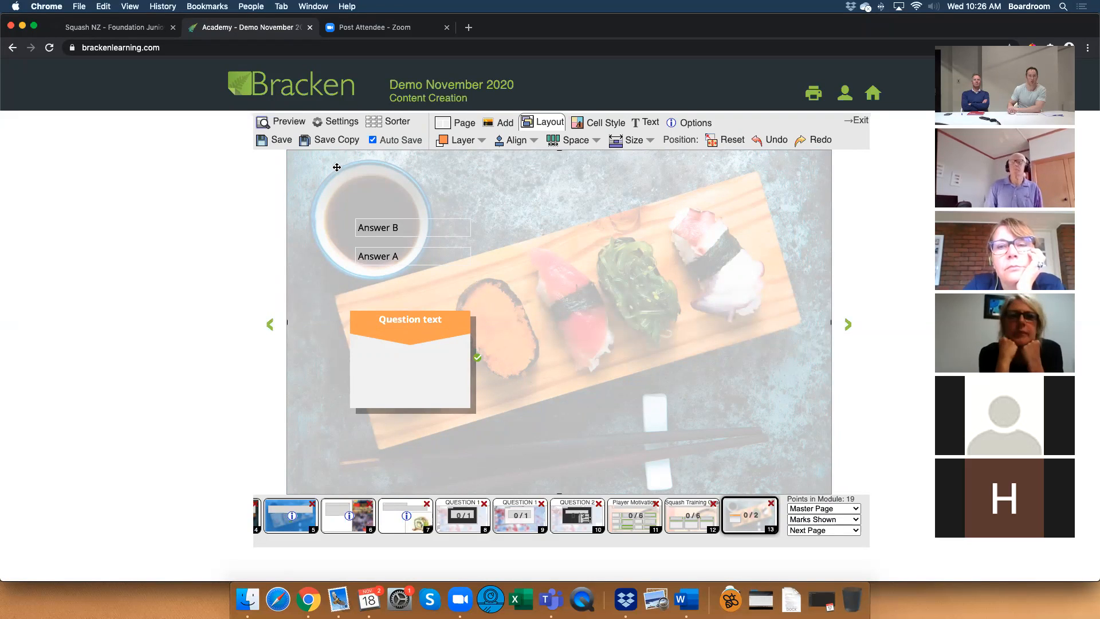
# Preview the page and test the question by placing both Answer B and Answer A in the drop area.
pyautogui.click(281, 122)
pyautogui.moveTo(390, 228); pyautogui.dragTo(408, 331)
pyautogui.moveTo(397, 265); pyautogui.dragTo(434, 361)
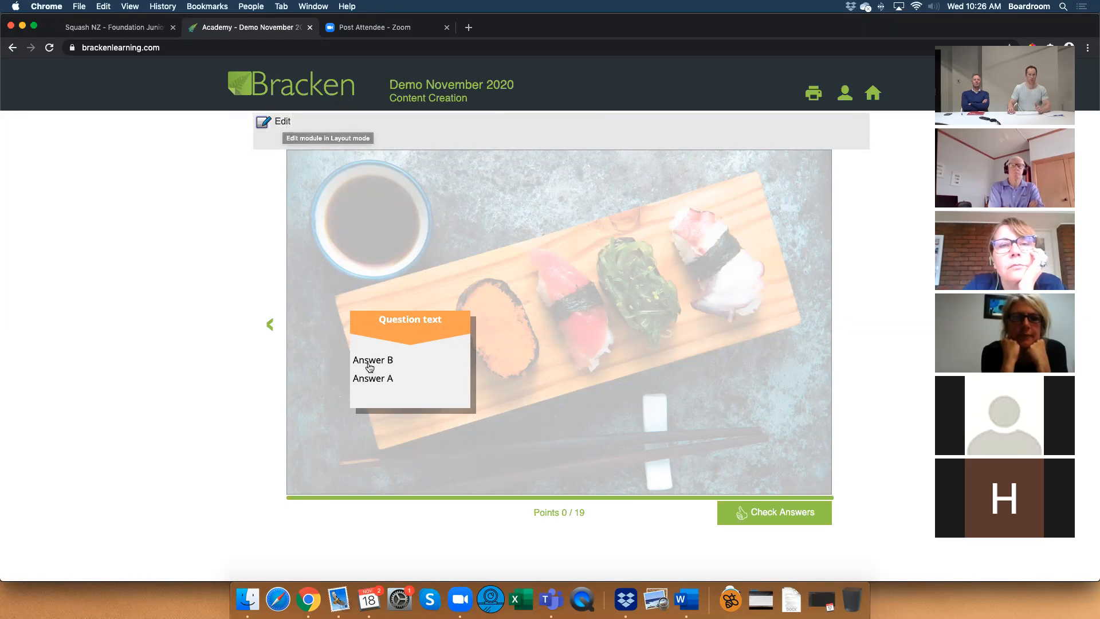
# Return to editing page 13 and open the answer settings of the drop area beneath the orange heading.
pyautogui.click(278, 121)
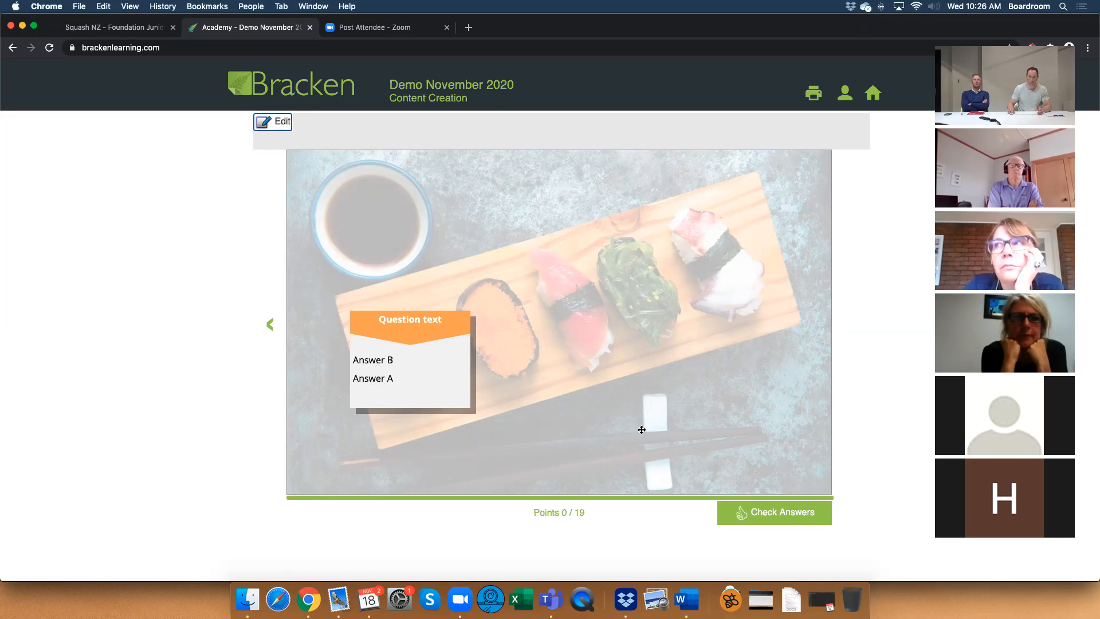
pyautogui.click(686, 515)
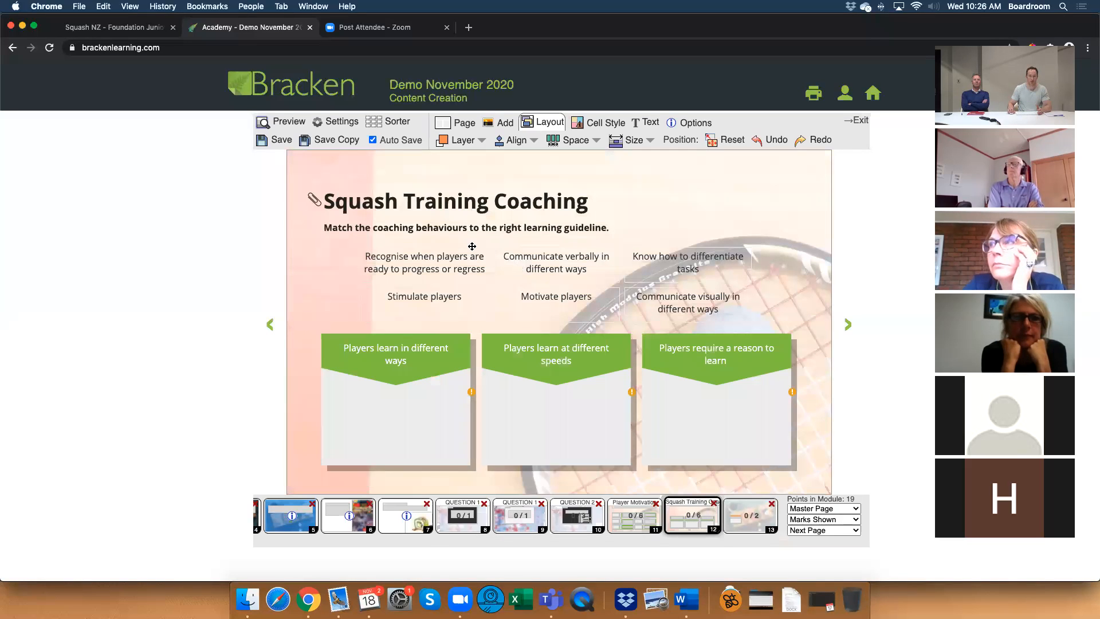
pyautogui.click(732, 515)
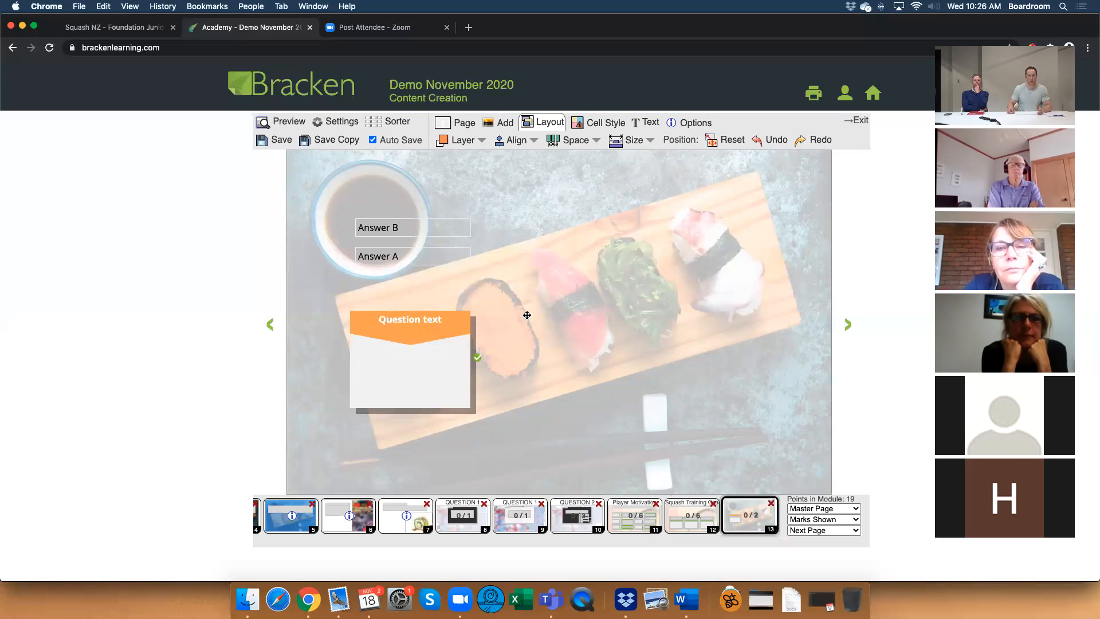
pyautogui.doubleClick(407, 363)
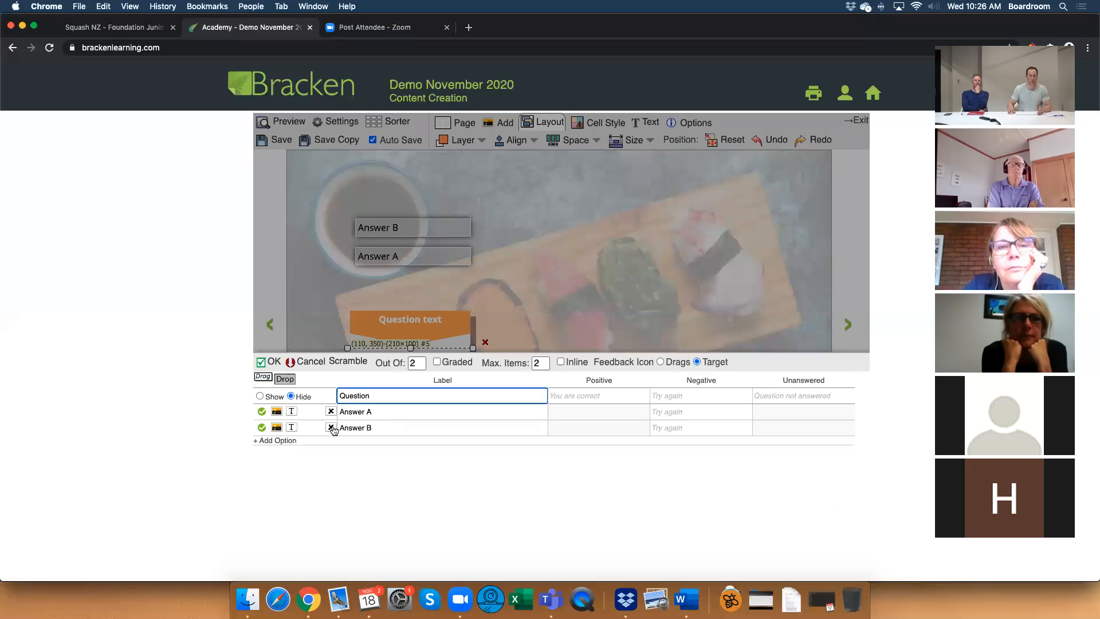
# Try to centre the Answer A label by wrapping it in a span tag with the style "align:center;".
pyautogui.click(398, 412)
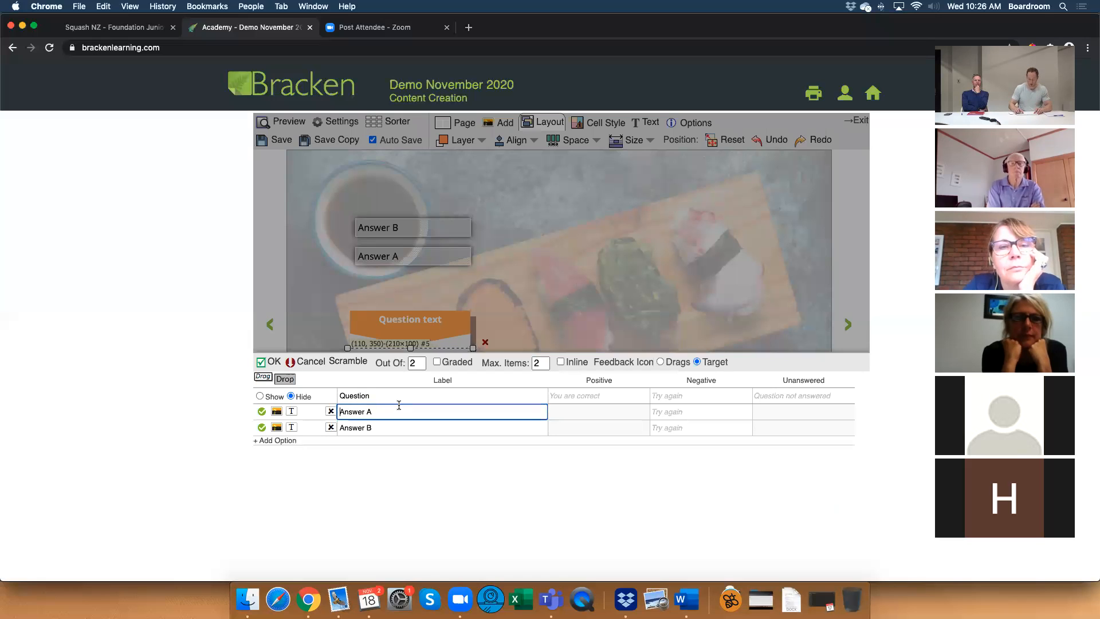
pyautogui.write('<spab sty')
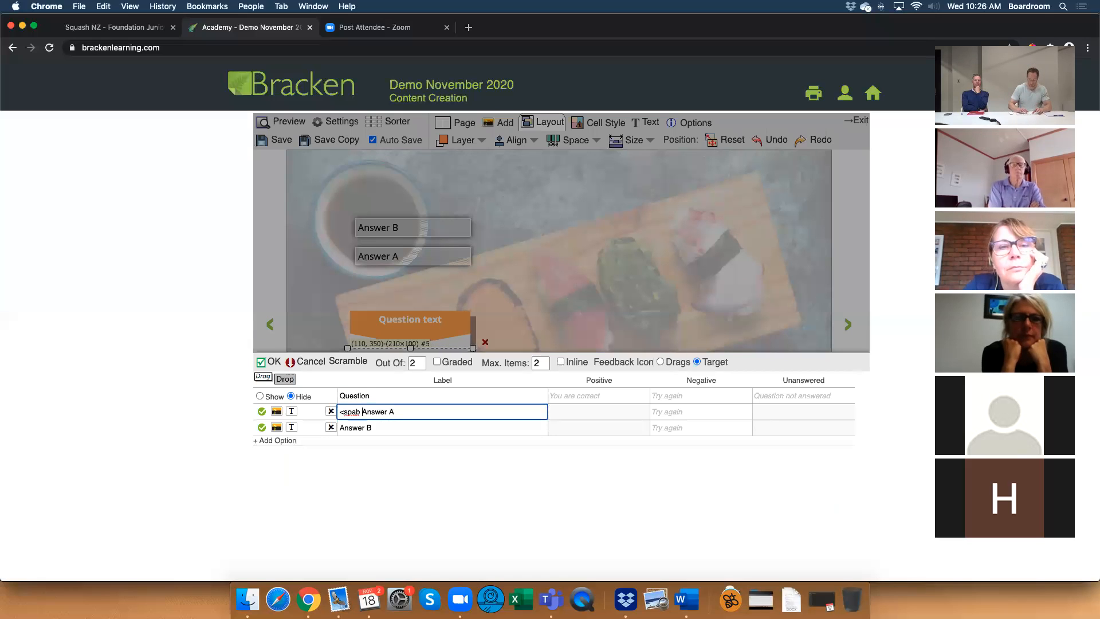
pyautogui.write('le')
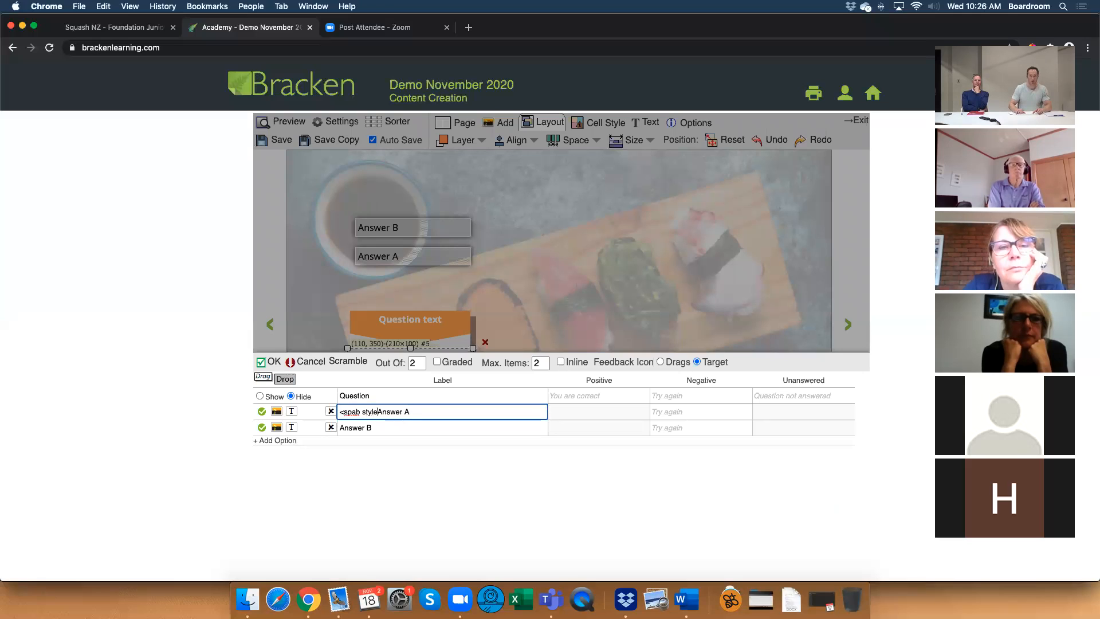
pyautogui.write('=')
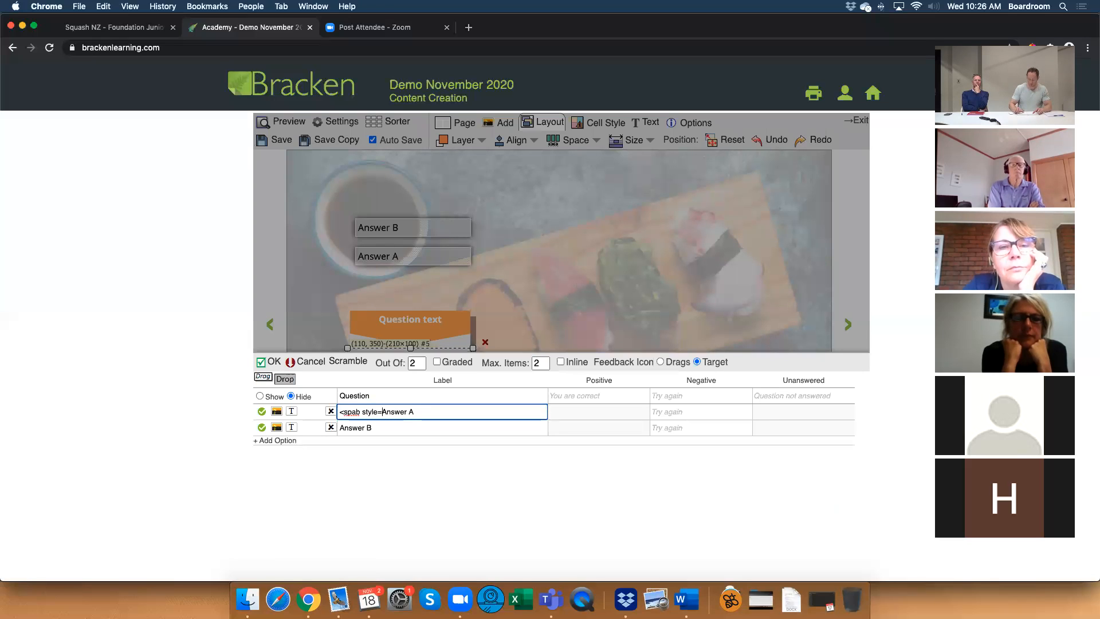
pyautogui.write('"ali')
pyautogui.write('gn:cenbter')
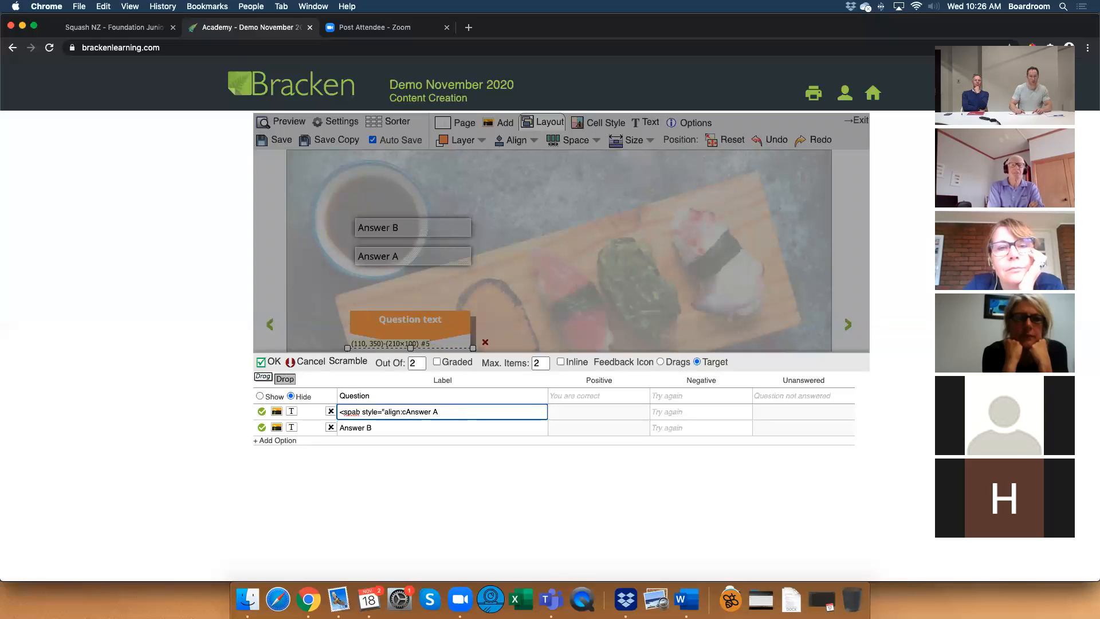
pyautogui.write('enter;">')
pyautogui.click(477, 415)
pyautogui.write('</')
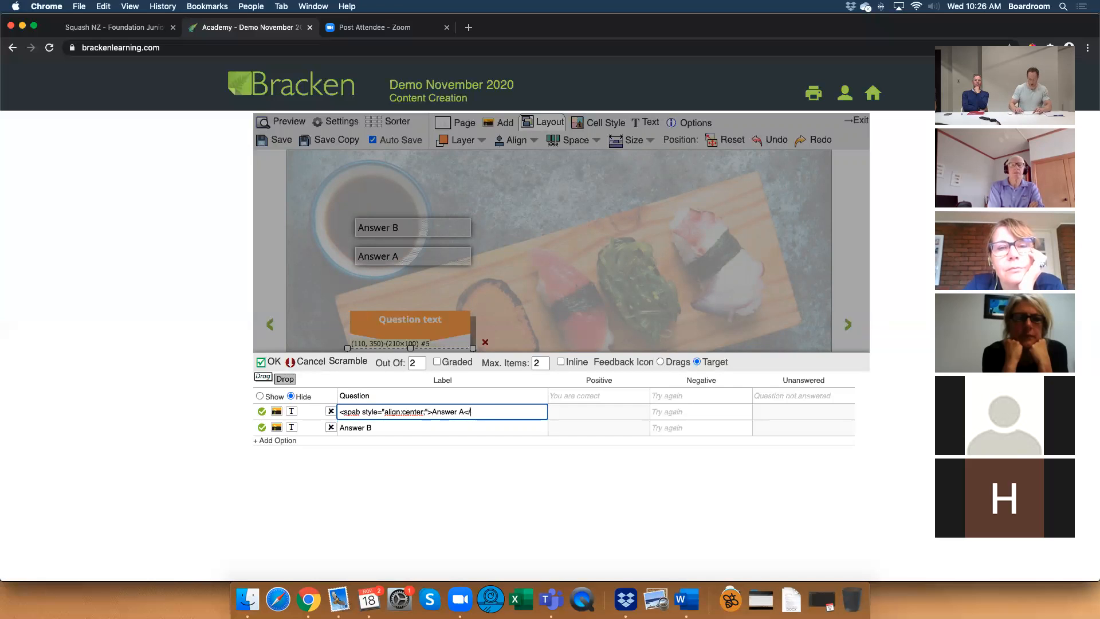
pyautogui.write('span>')
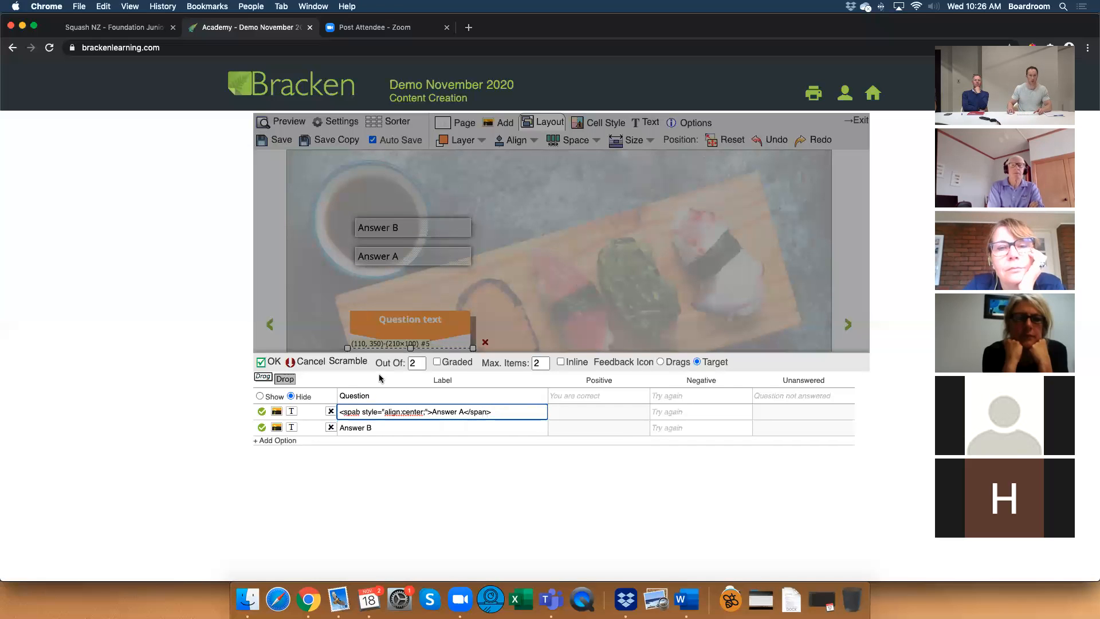
pyautogui.click(265, 365)
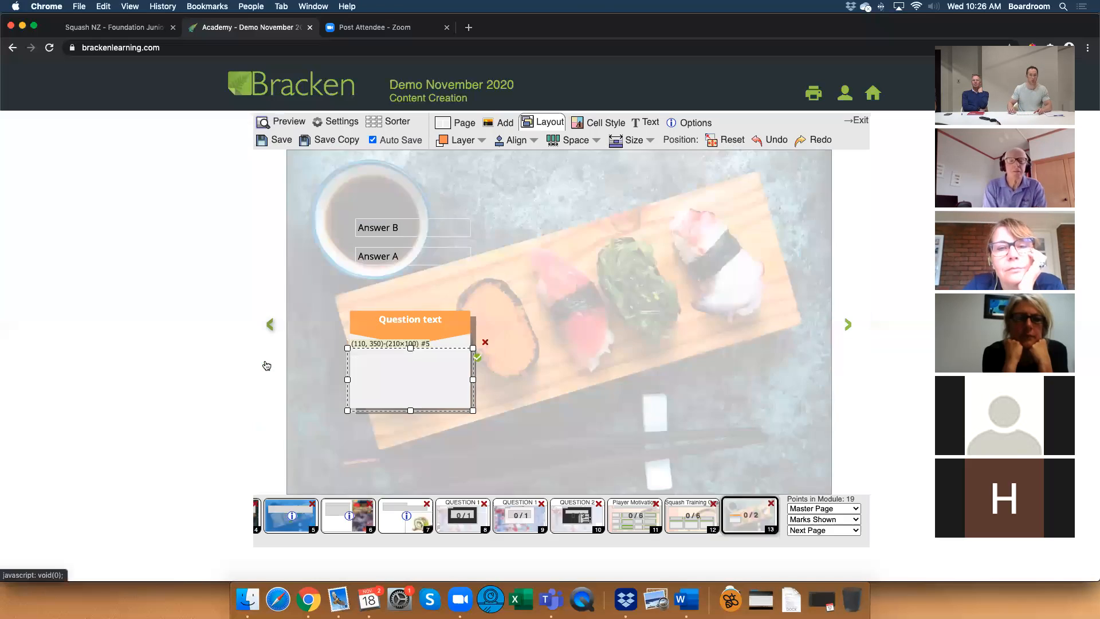
# Convert the span markup around the Answer A label to opening and closing center tags.
pyautogui.doubleClick(386, 386)
pyautogui.moveTo(403, 411); pyautogui.dragTo(345, 411)
pyautogui.press('BackSpace')
pyautogui.press('Left')
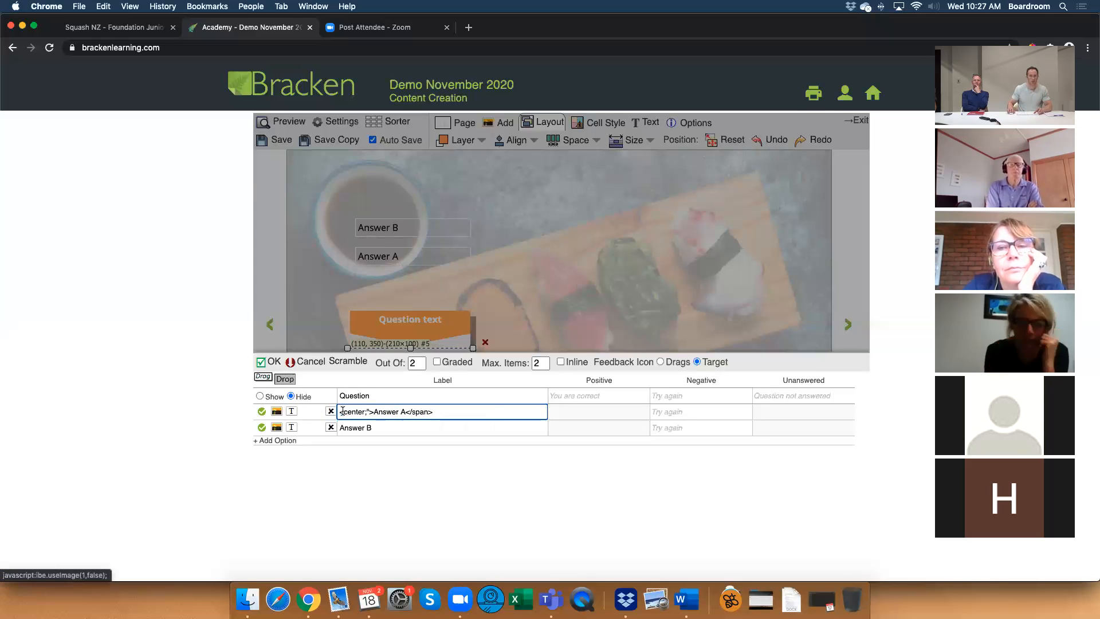
pyautogui.doubleClick(421, 411)
pyautogui.write('center')
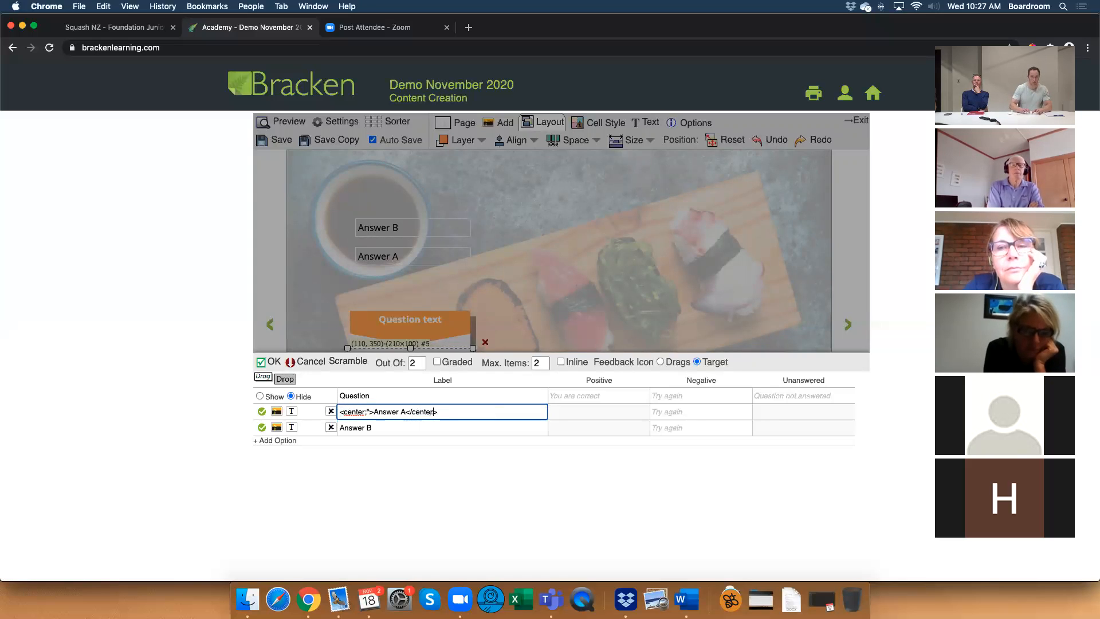
pyautogui.click(271, 362)
# Remove the stray semicolon and quotation mark from the Answer A label so it reads <center>Answer A</center>.
pyautogui.doubleClick(401, 381)
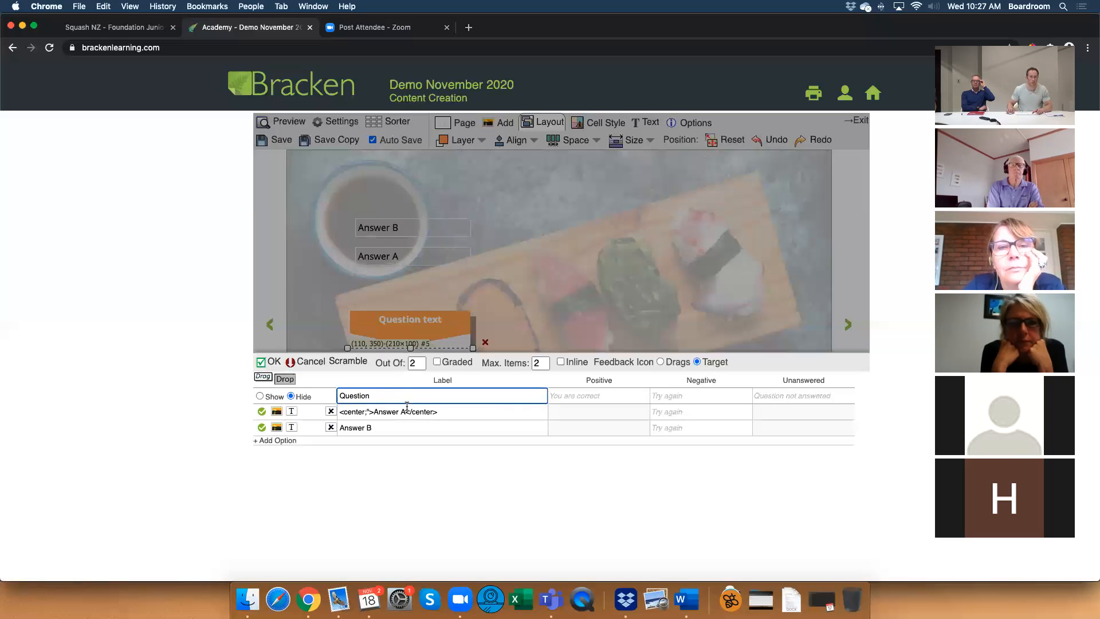
pyautogui.click(368, 410)
pyautogui.write(';"')
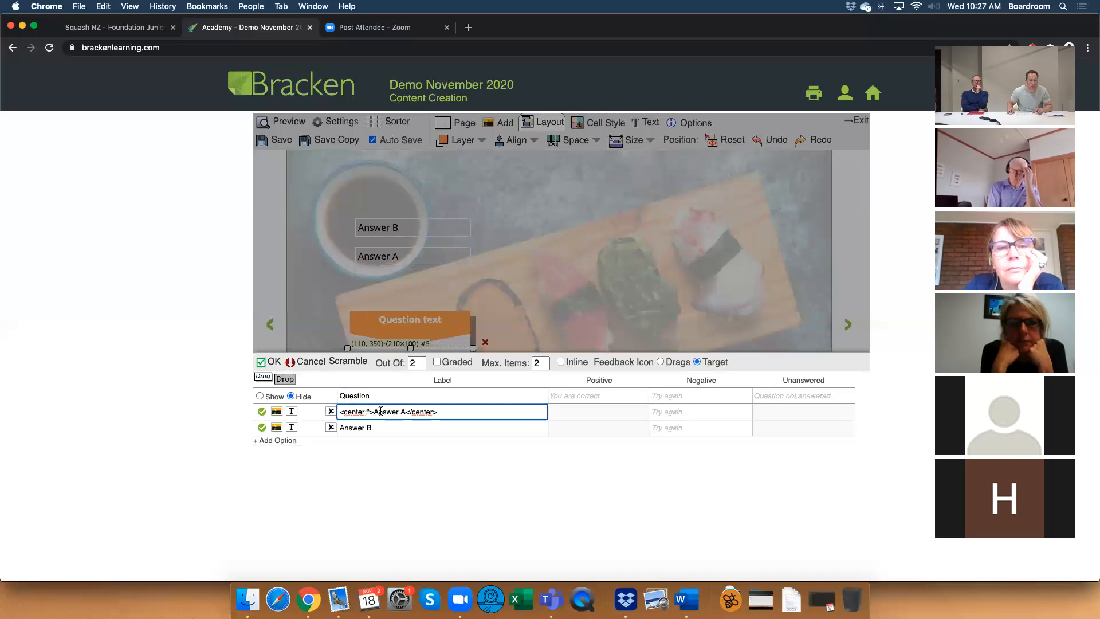
pyautogui.press('BackSpace')
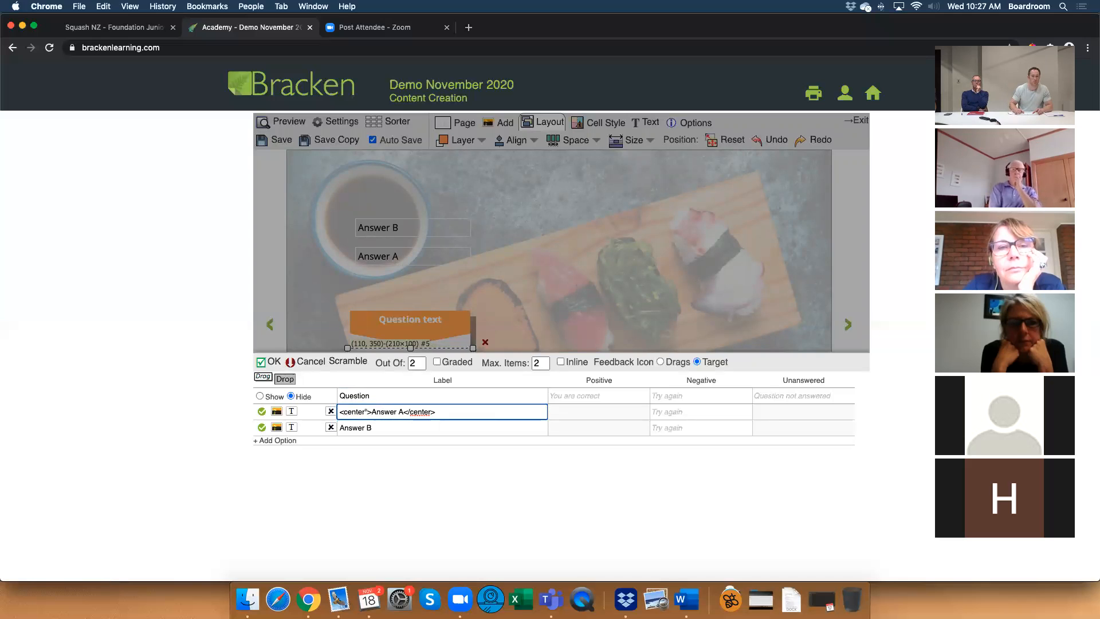
pyautogui.click(273, 362)
pyautogui.doubleClick(415, 372)
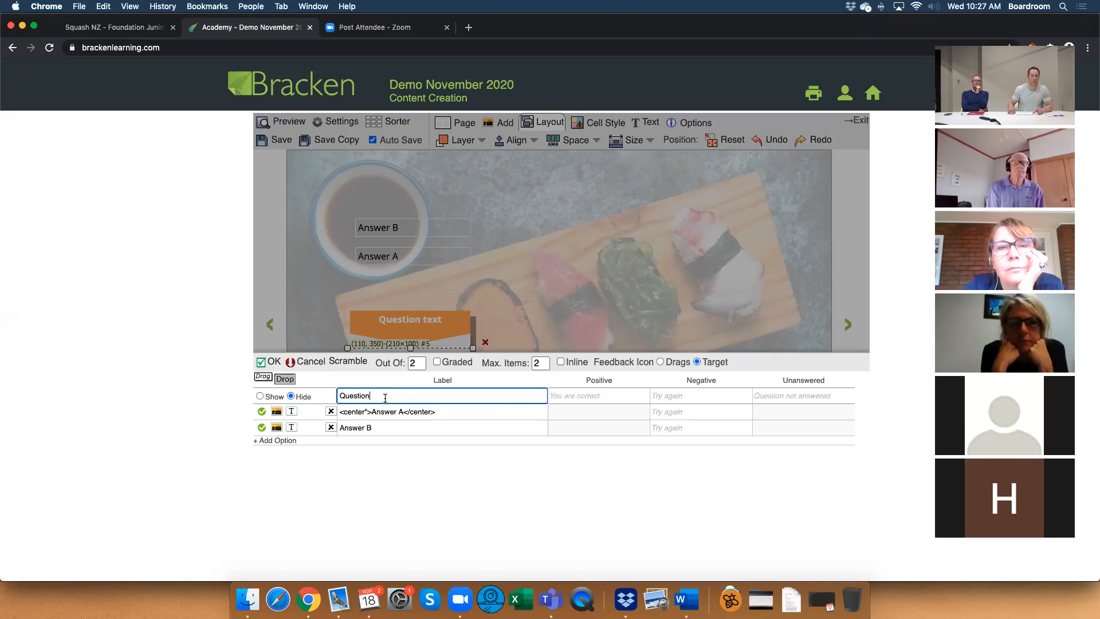
pyautogui.click(371, 410)
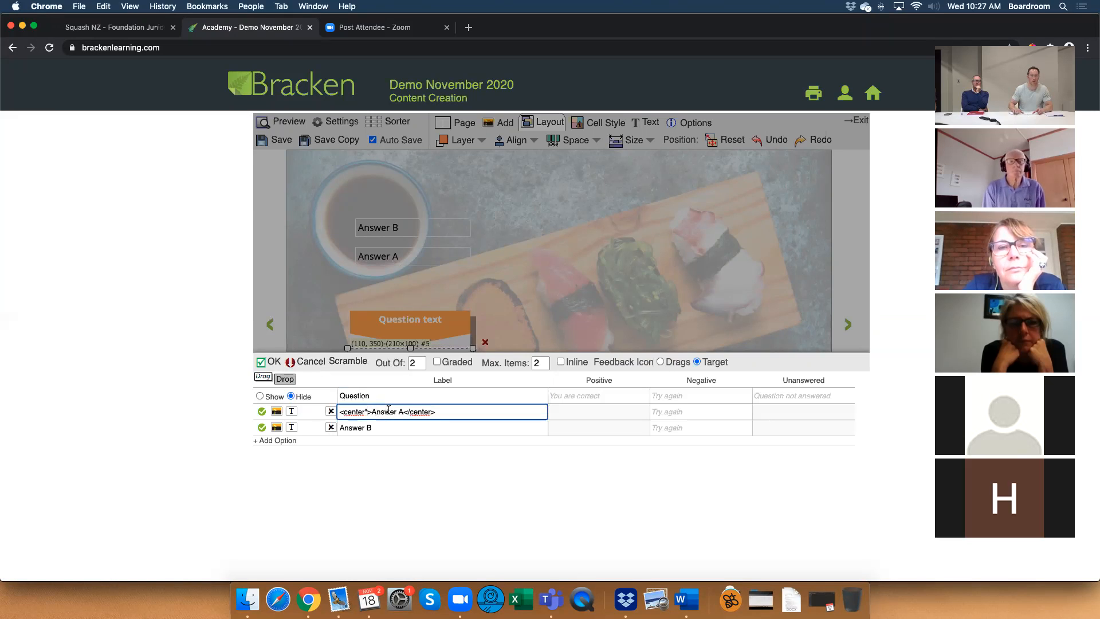
pyautogui.press('BackSpace')
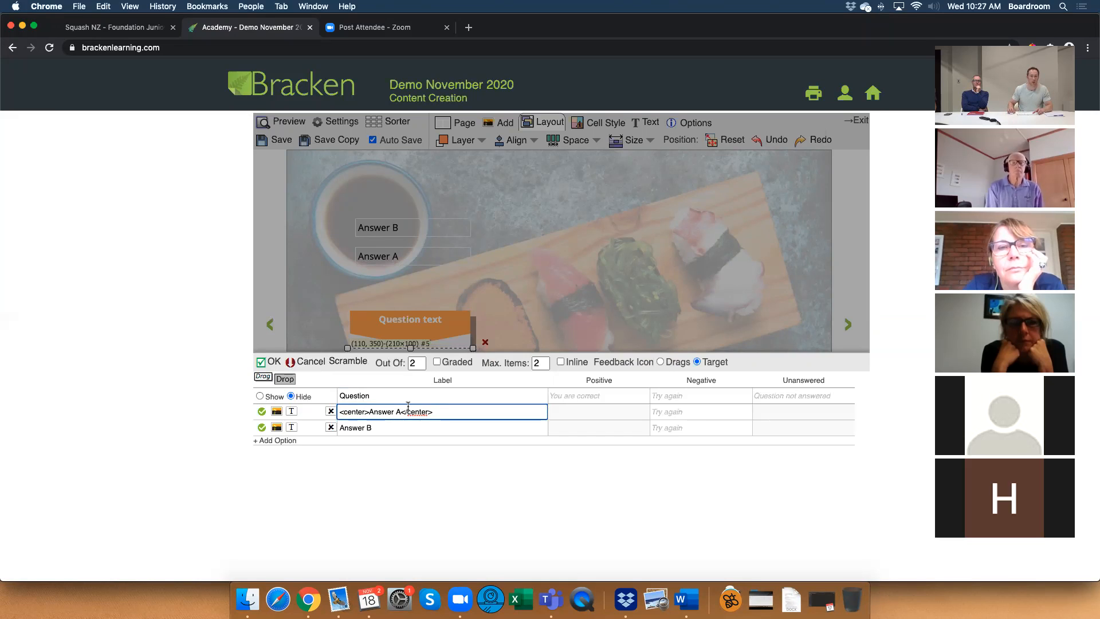
pyautogui.click(279, 364)
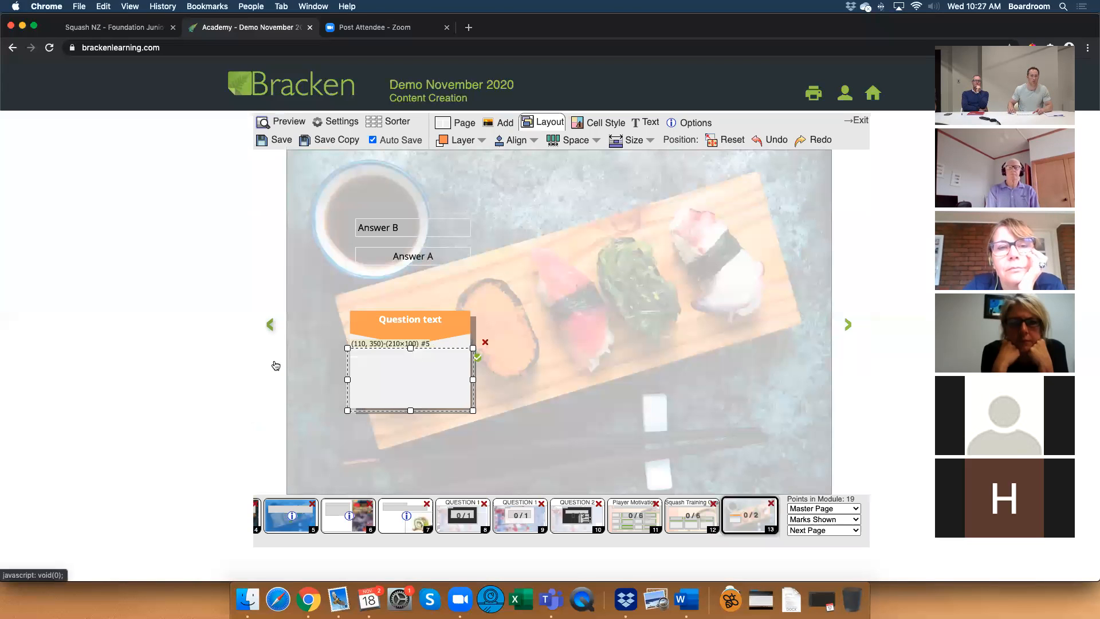
# Wrap the Answer B label in center tags so it reads <center>Answer B</center>.
pyautogui.doubleClick(402, 373)
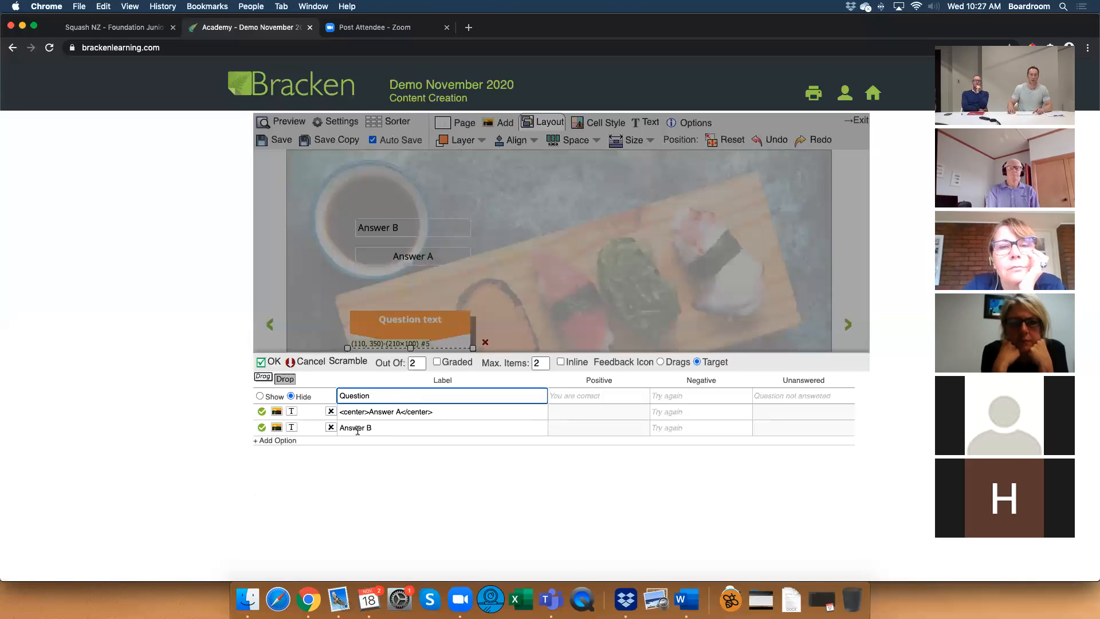
pyautogui.click(339, 427)
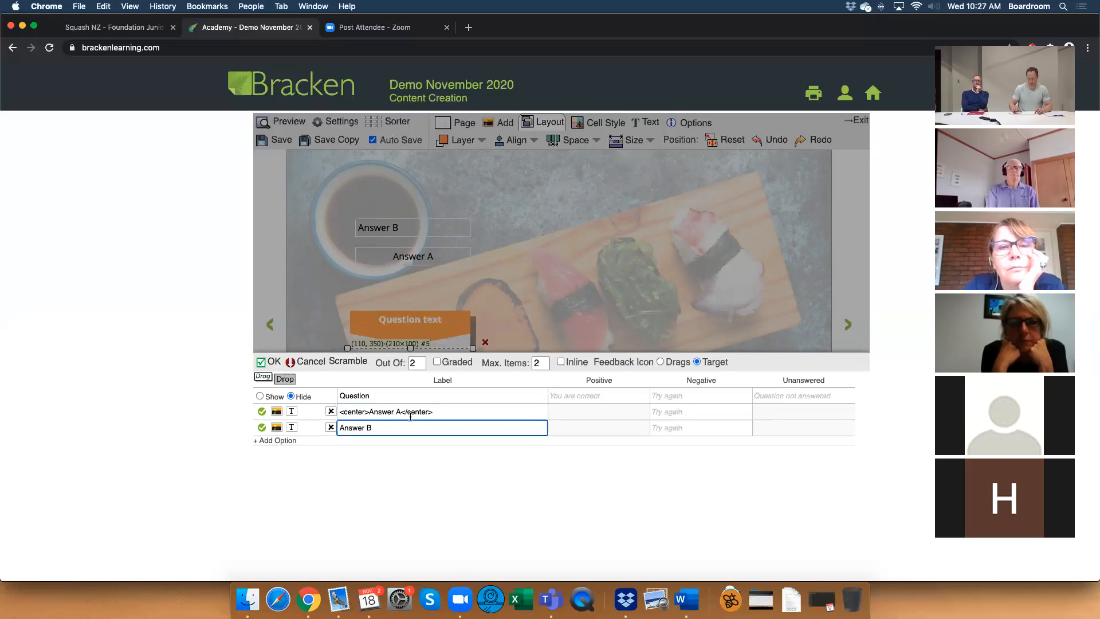
pyautogui.write('<center>')
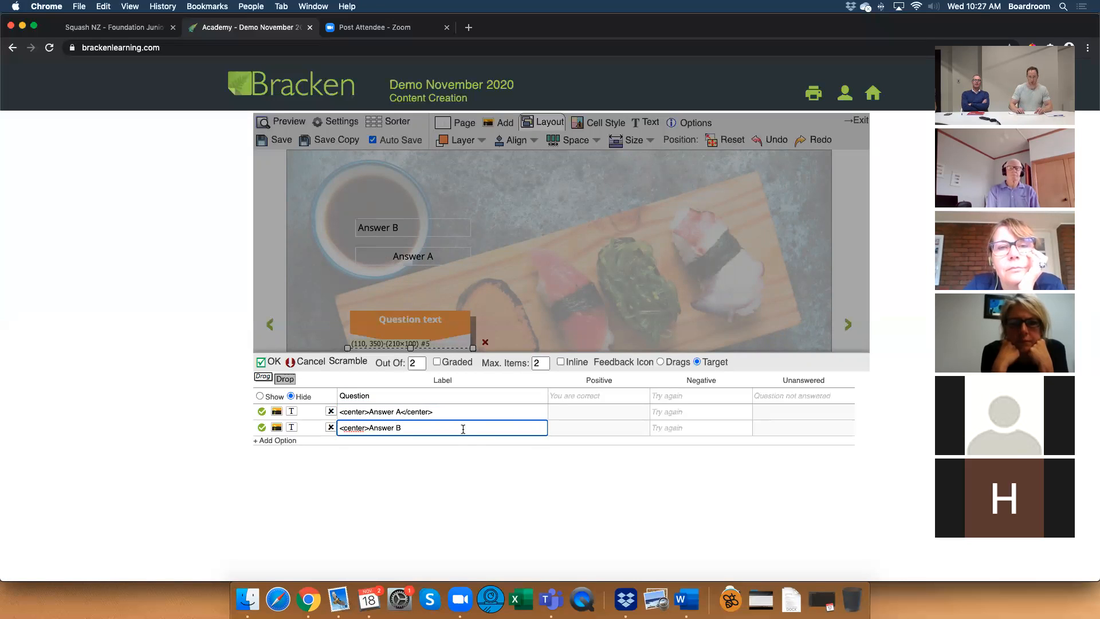
pyautogui.write('</center>')
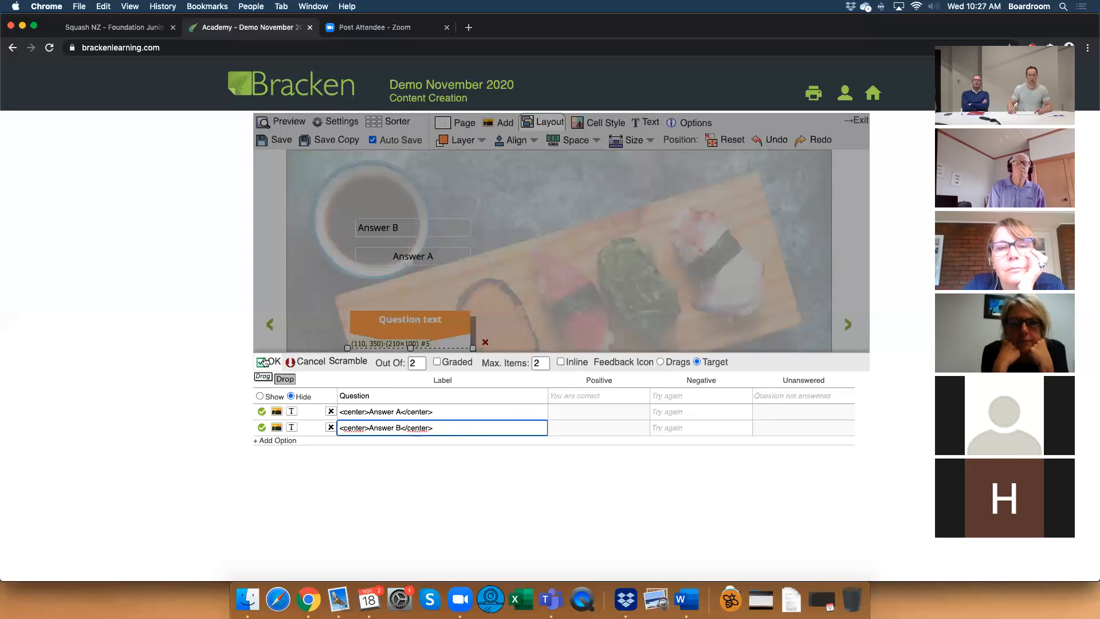
pyautogui.click(262, 362)
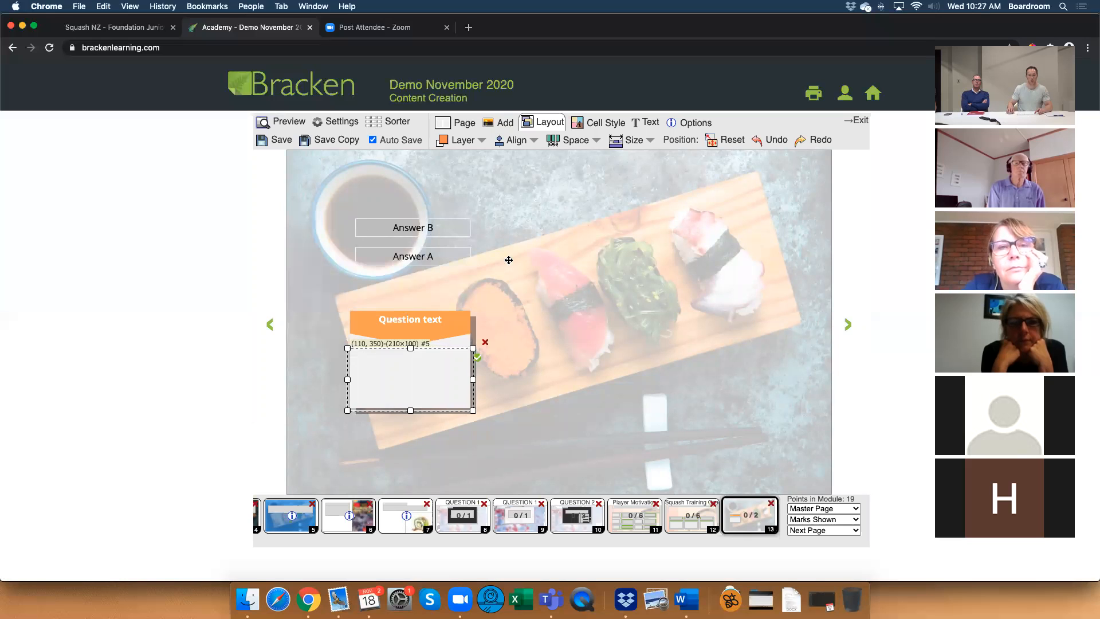
# Preview the page, test the centred labels by placing Answer B and Answer A in the drop area, and return to editing.
pyautogui.click(281, 121)
pyautogui.moveTo(413, 227); pyautogui.dragTo(418, 362)
pyautogui.moveTo(425, 256); pyautogui.dragTo(442, 389)
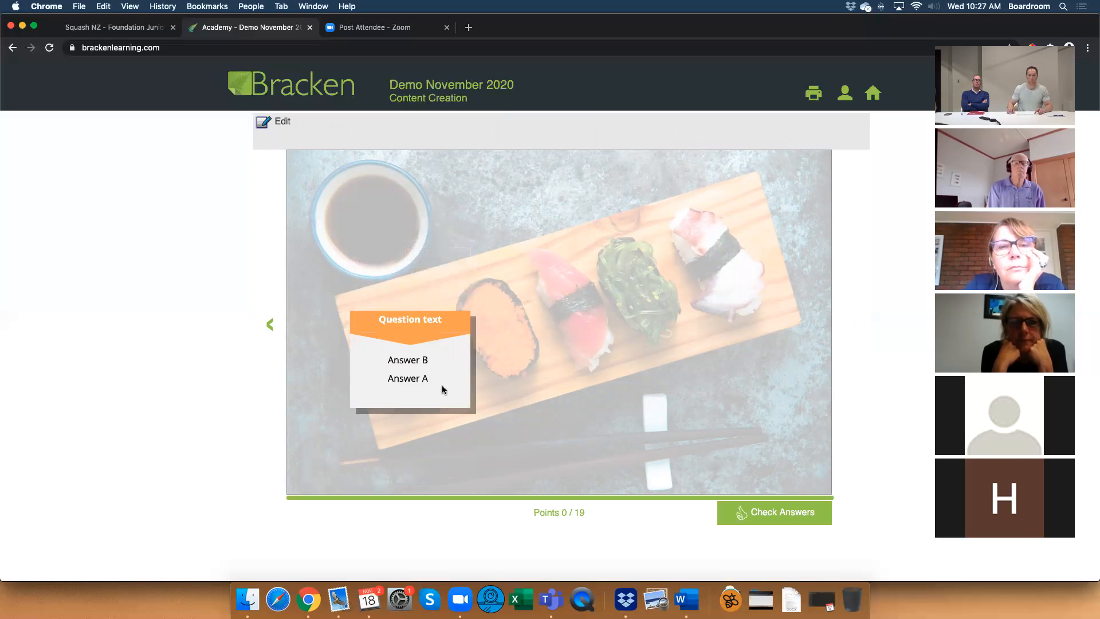
pyautogui.click(282, 123)
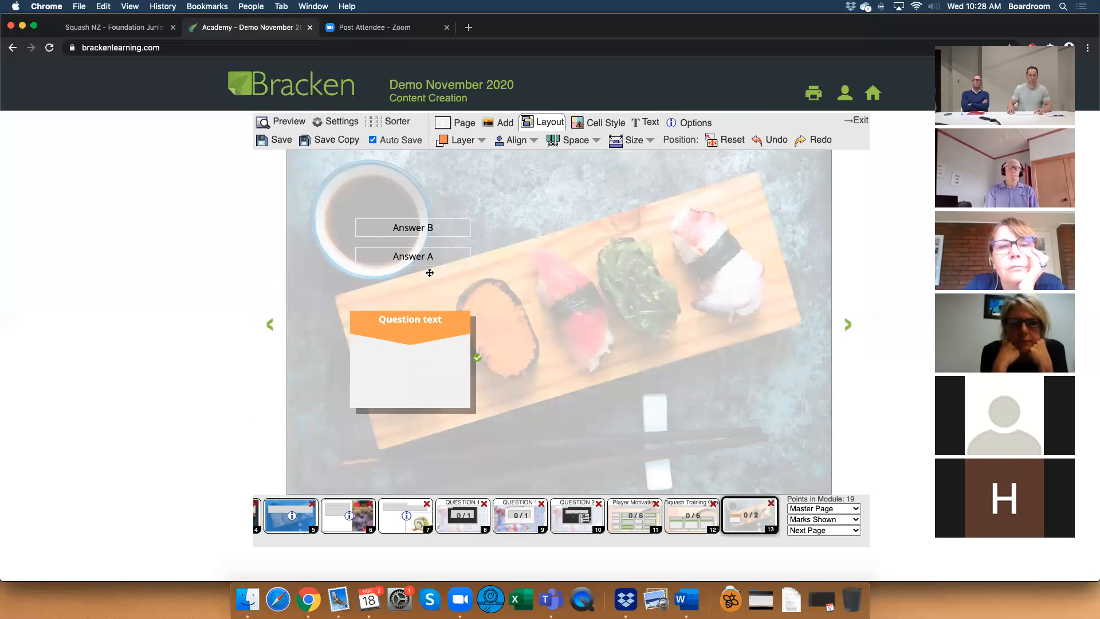
# Widen the Answer B box to 210×30 and test its placement in the drop area in preview.
pyautogui.click(432, 255)
pyautogui.click(448, 228)
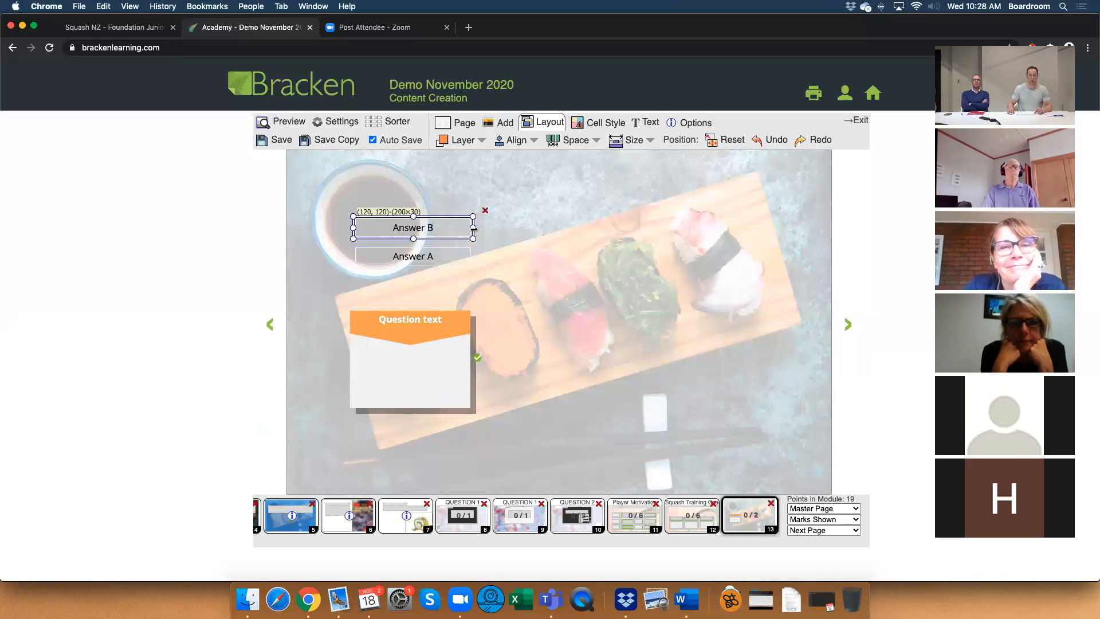
pyautogui.click(433, 376)
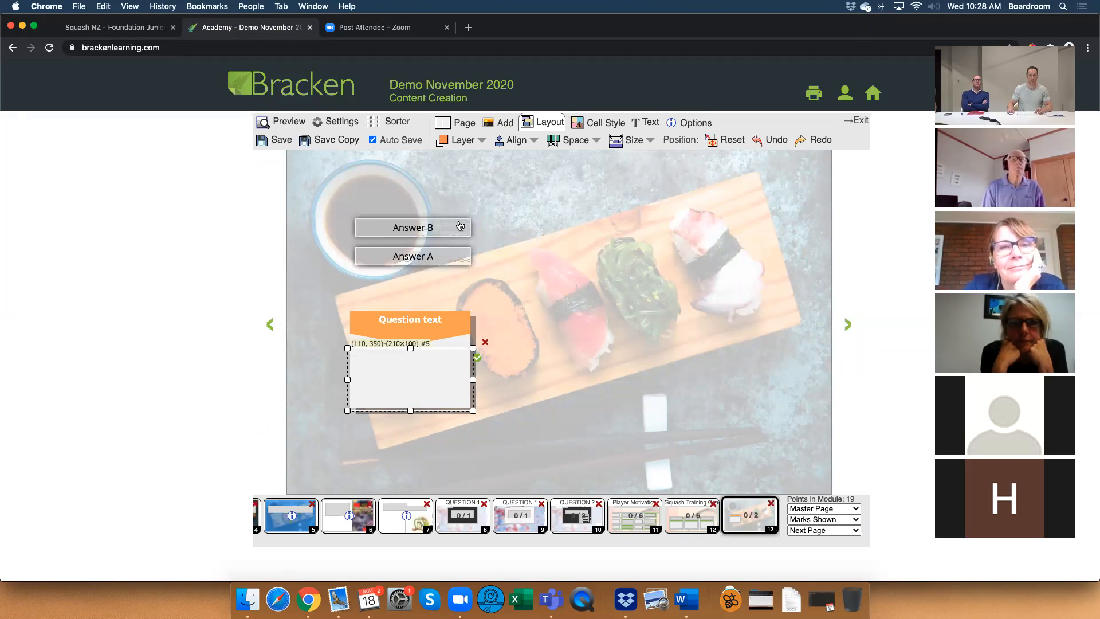
pyautogui.click(461, 227)
pyautogui.moveTo(473, 227); pyautogui.dragTo(399, 374)
pyautogui.click(280, 121)
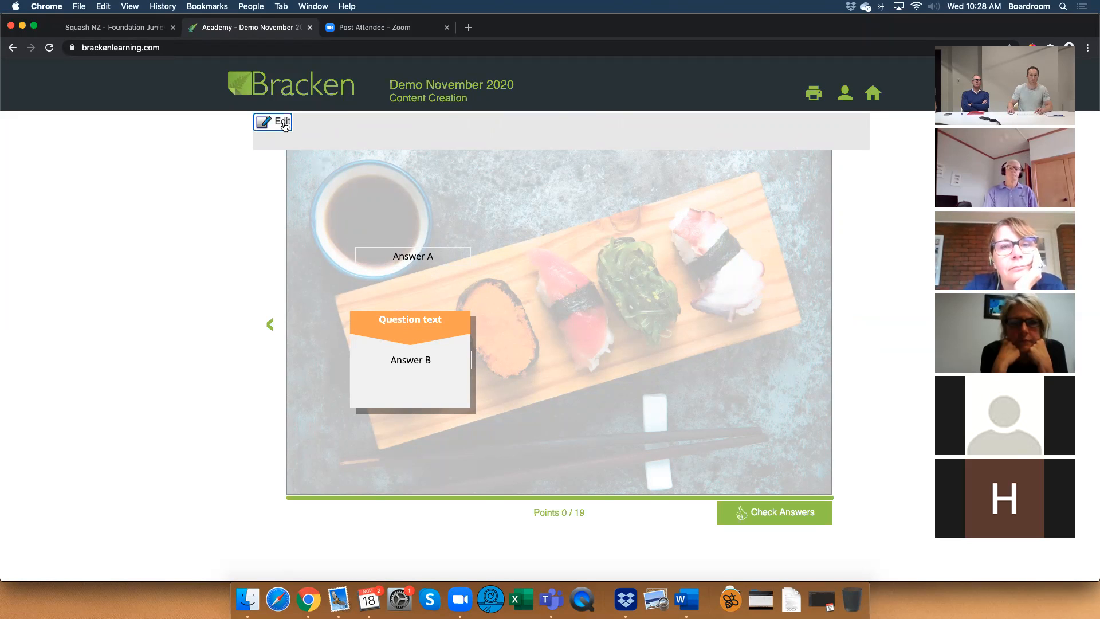
pyautogui.click(283, 123)
pyautogui.click(449, 231)
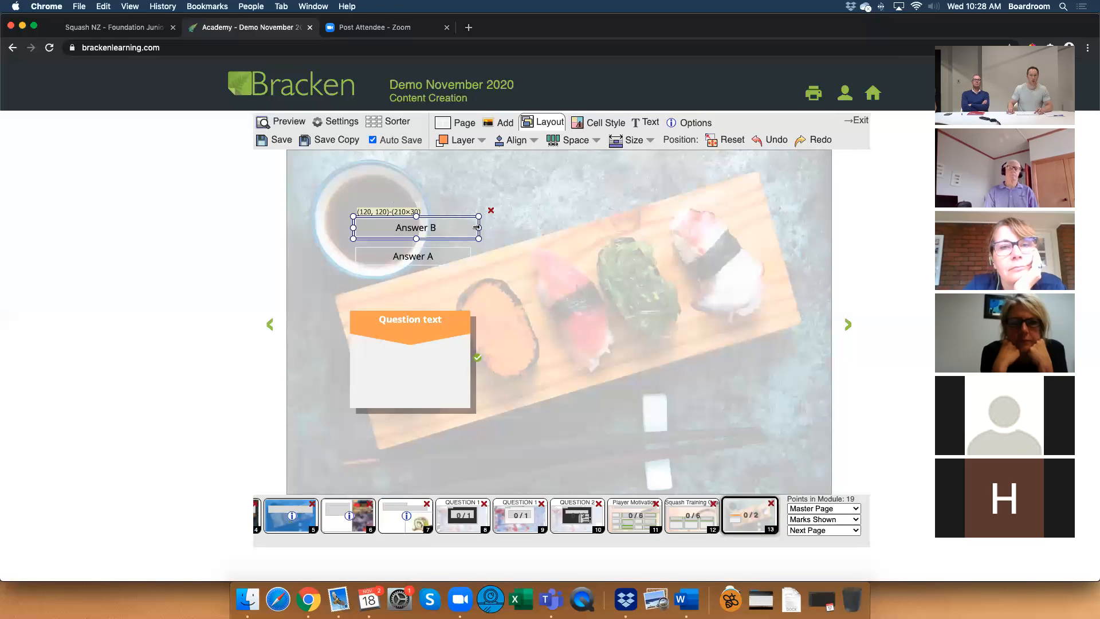
# Give the drop area below the Question text heading a 2 px border.
pyautogui.click(449, 374)
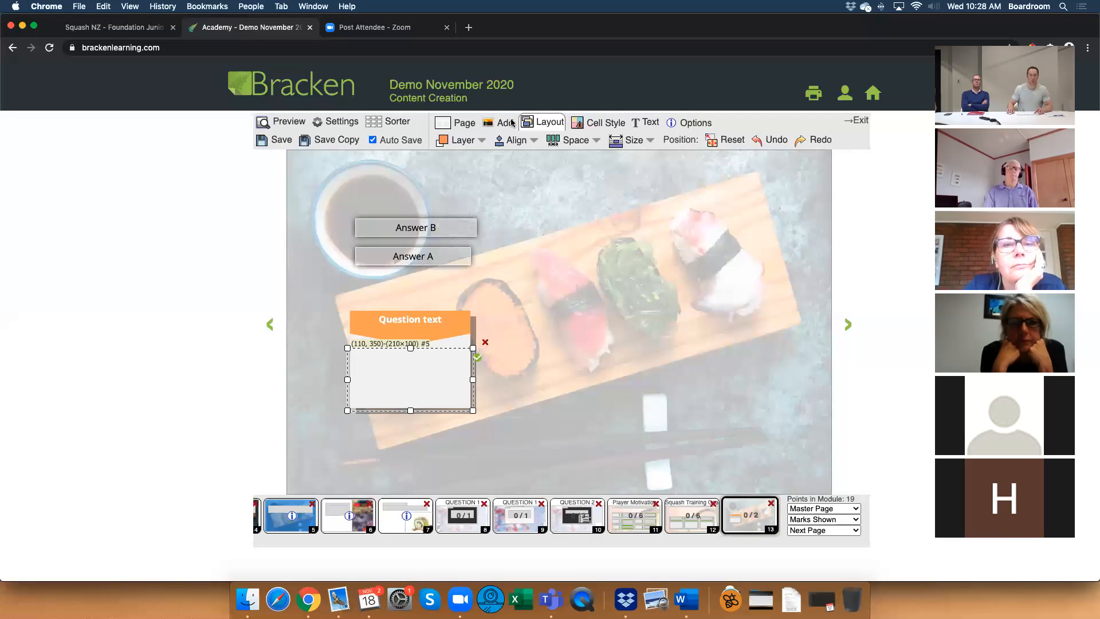
pyautogui.click(587, 127)
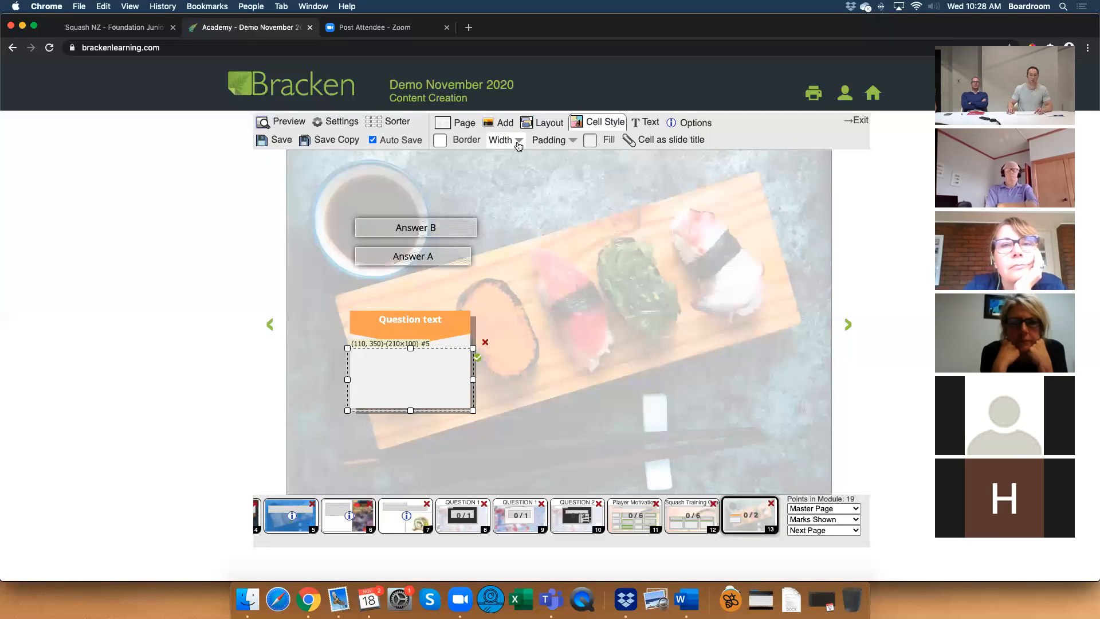
pyautogui.click(515, 150)
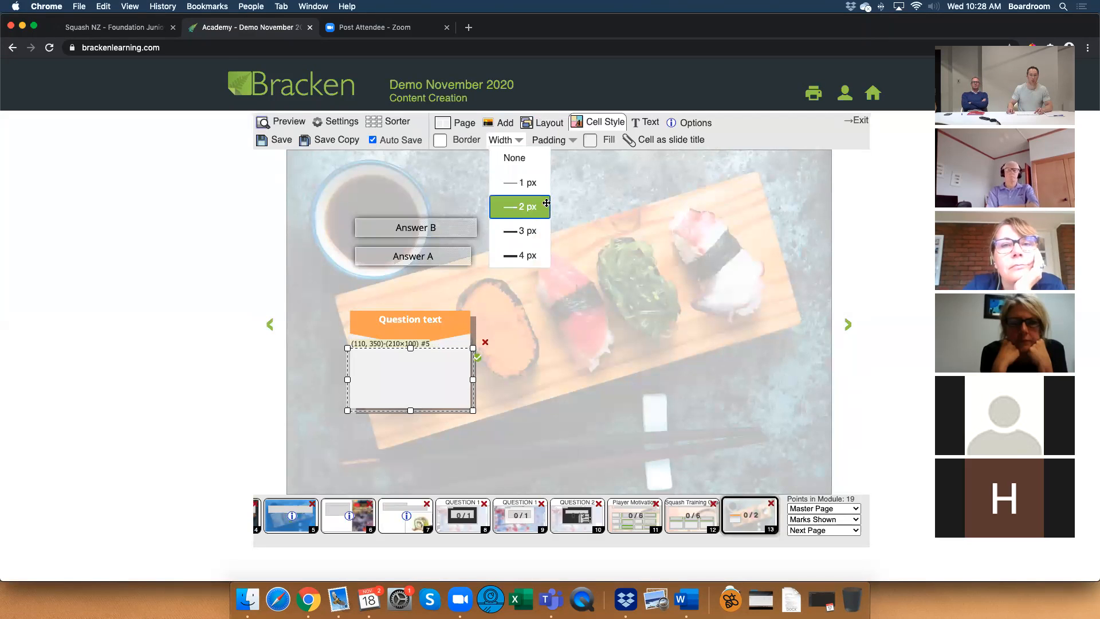
pyautogui.click(526, 206)
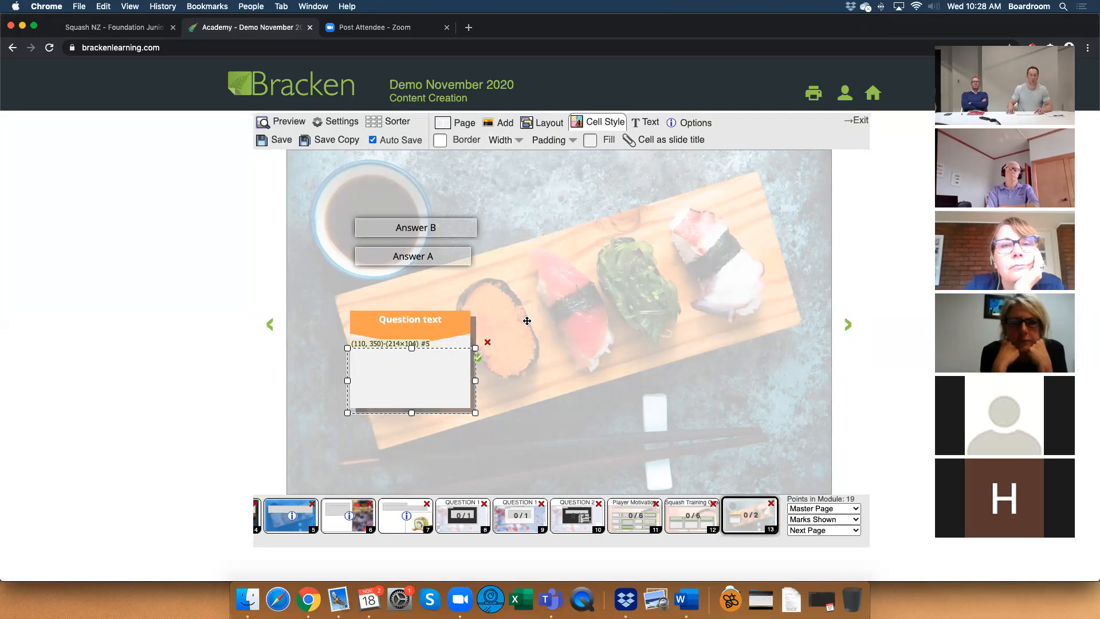
# Set the drop area's border colour to #f3f3f3 and move the area down to position (110, 370).
pyautogui.click(461, 379)
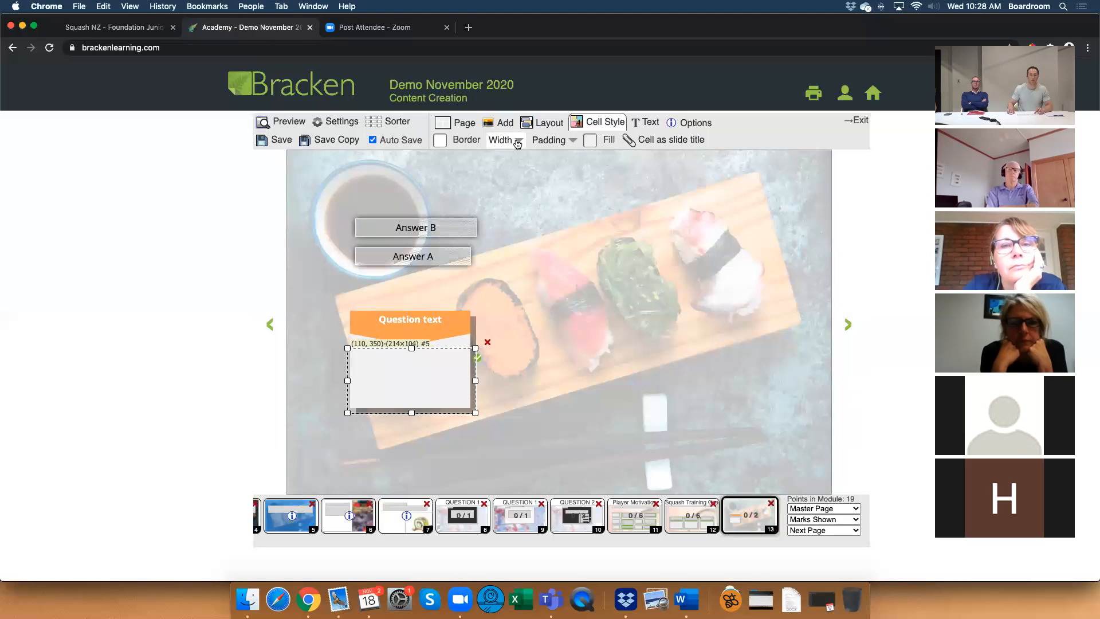
pyautogui.click(452, 144)
pyautogui.doubleClick(484, 155)
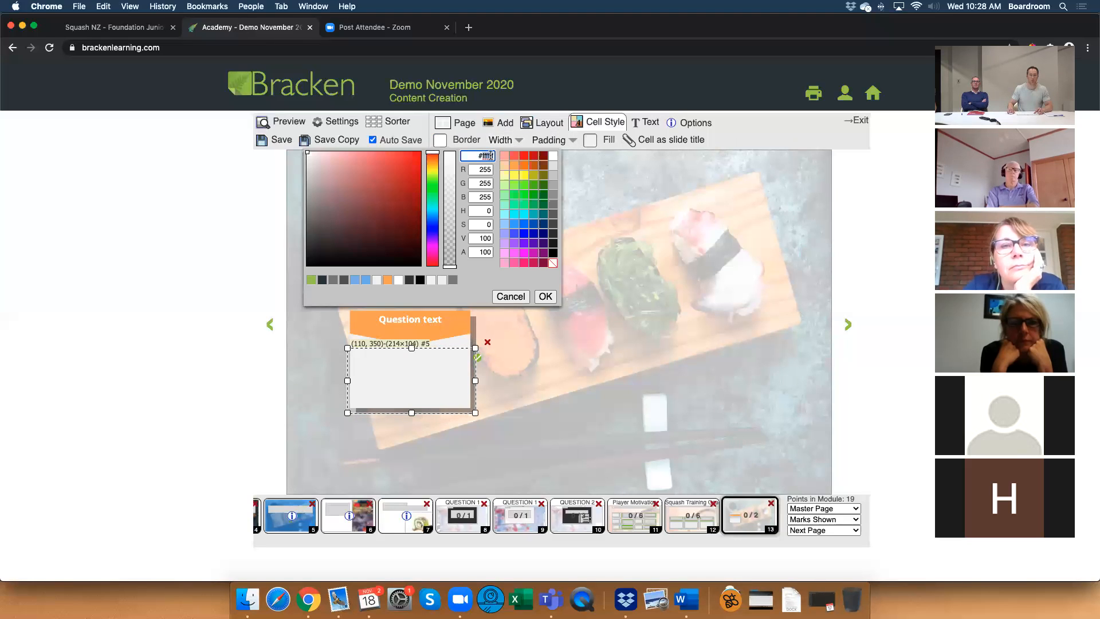
pyautogui.write('fe')
pyautogui.press('BackSpace')
pyautogui.write('3f3f3')
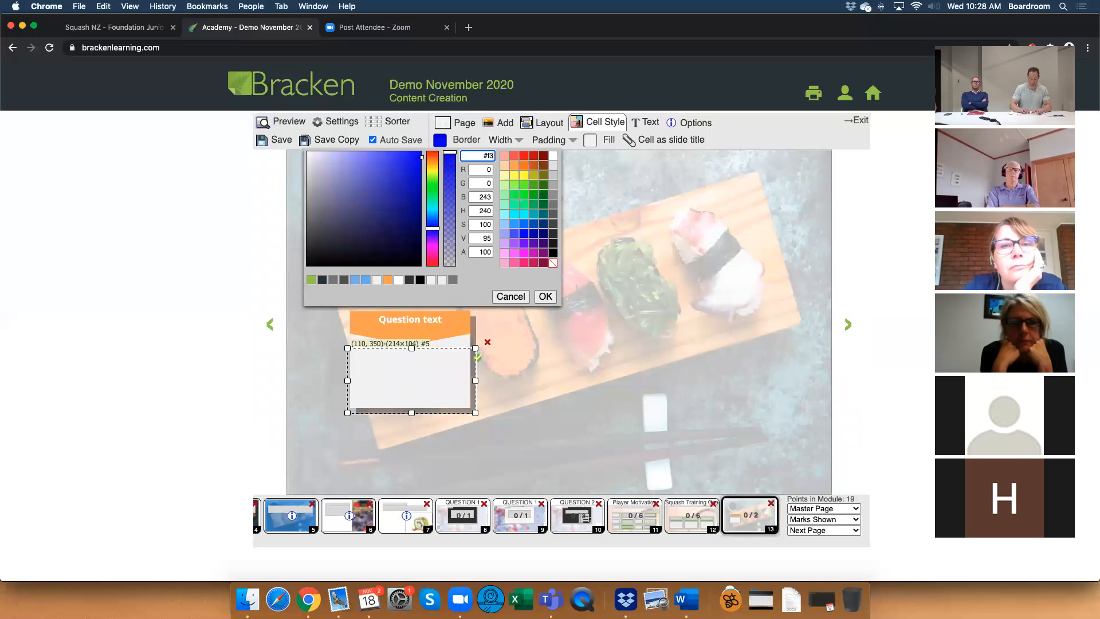
pyautogui.click(545, 296)
pyautogui.click(519, 356)
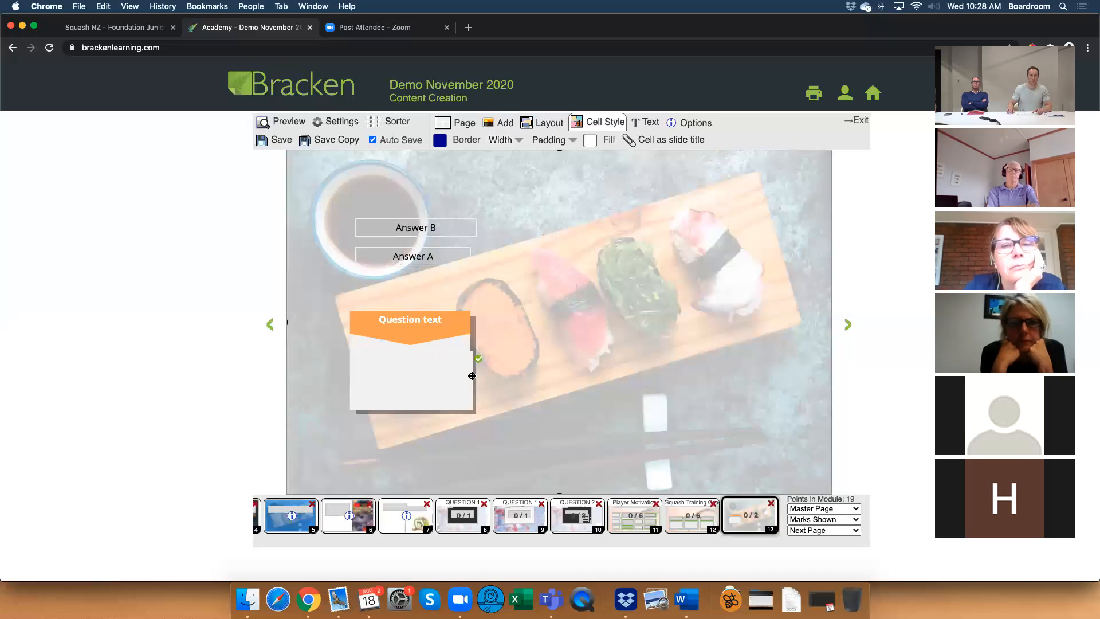
pyautogui.click(472, 340)
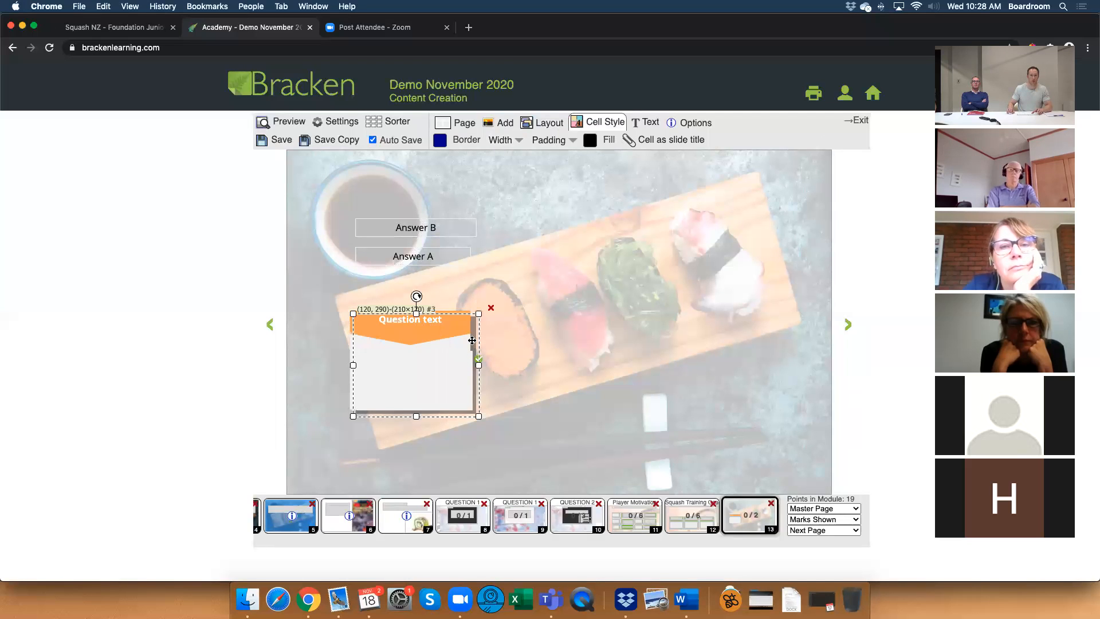
pyautogui.click(437, 401)
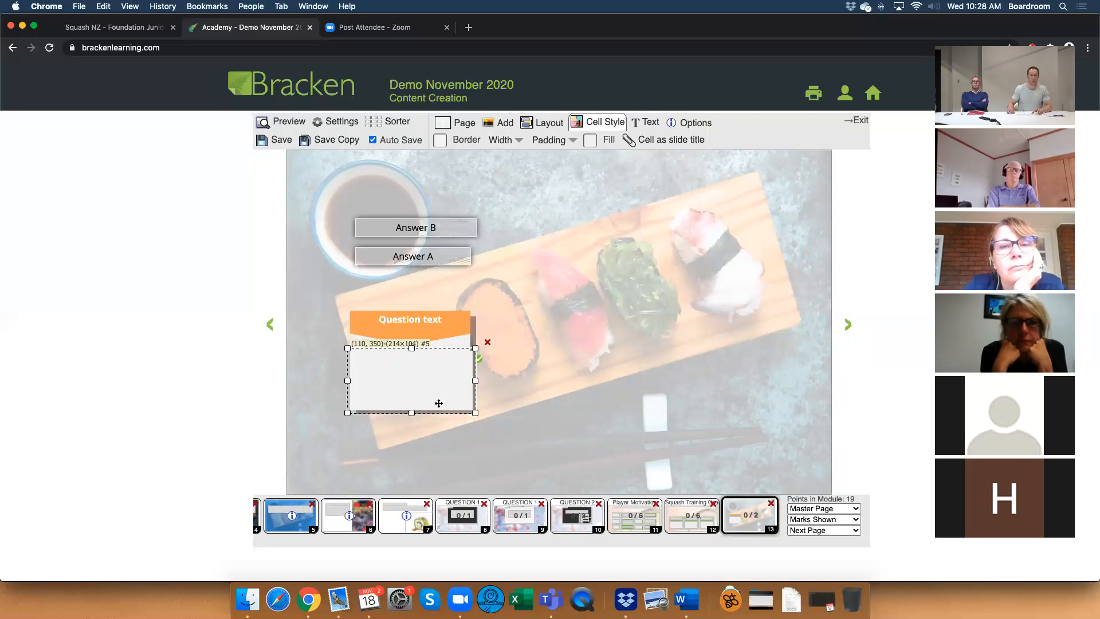
# Set the Question text heading's border colour to #f3f3f3 and its border width to 2 px.
pyautogui.click(461, 347)
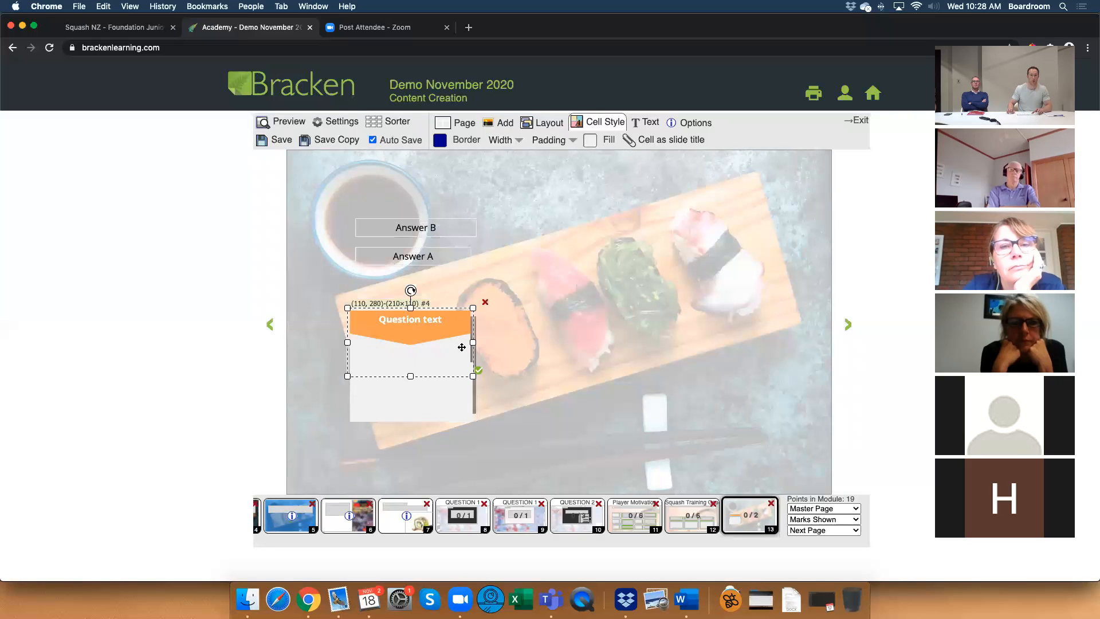
pyautogui.click(440, 139)
pyautogui.click(487, 152)
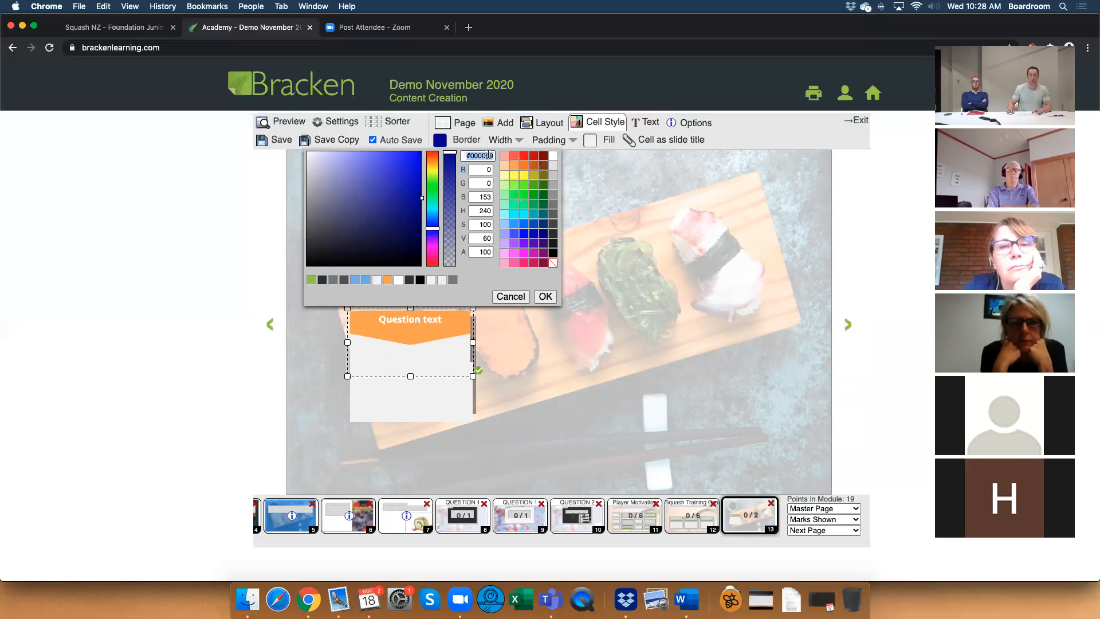
pyautogui.write('#f3f3f3')
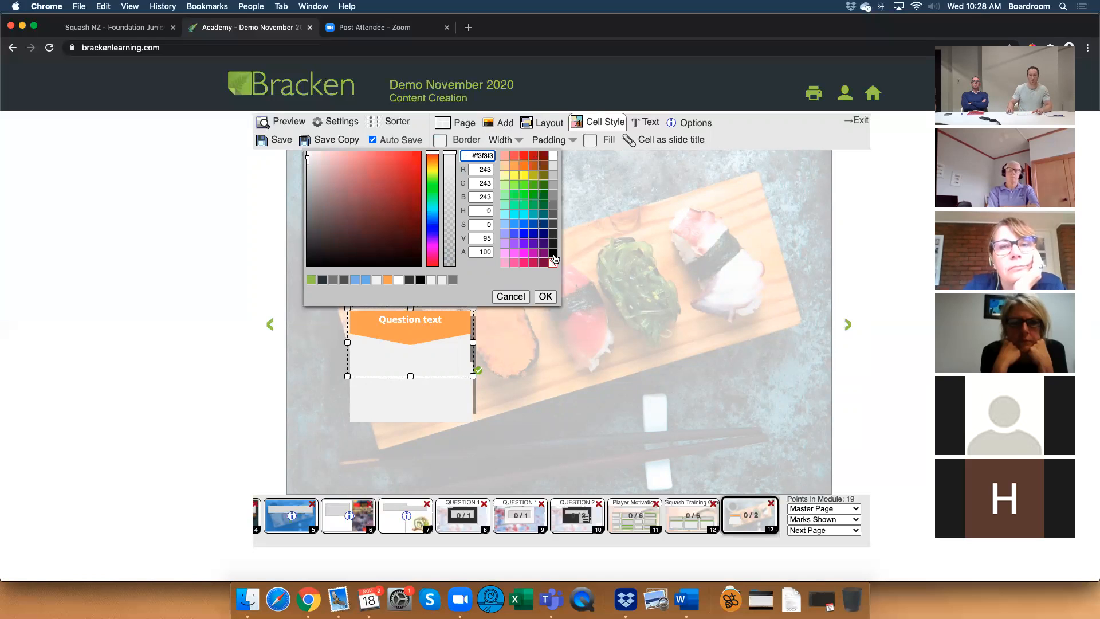
pyautogui.click(545, 296)
pyautogui.click(504, 140)
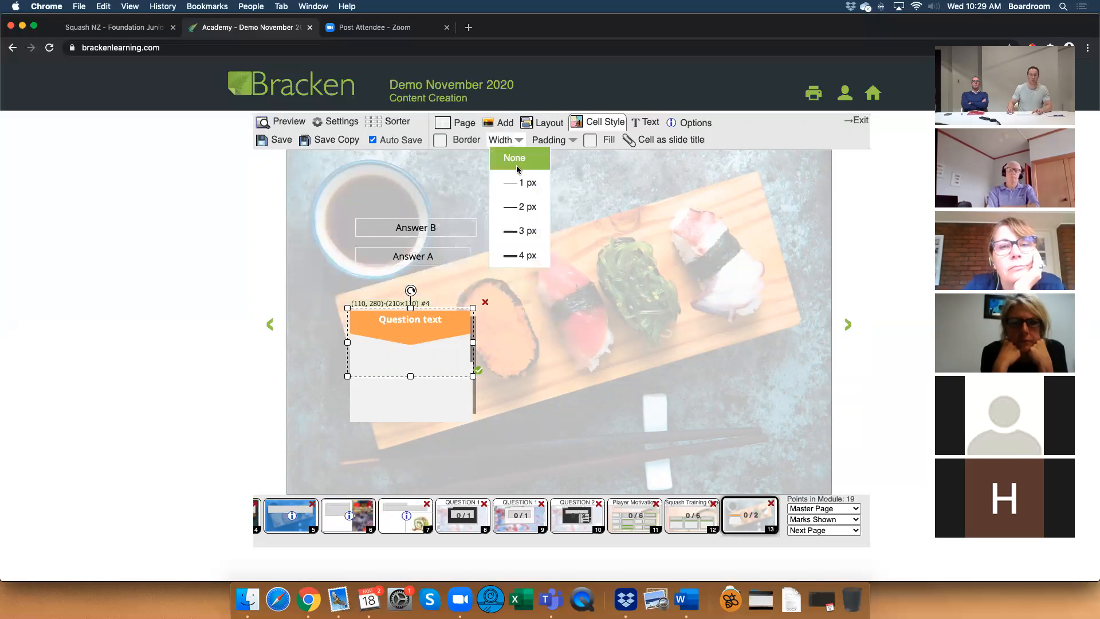
pyautogui.click(523, 205)
pyautogui.click(519, 342)
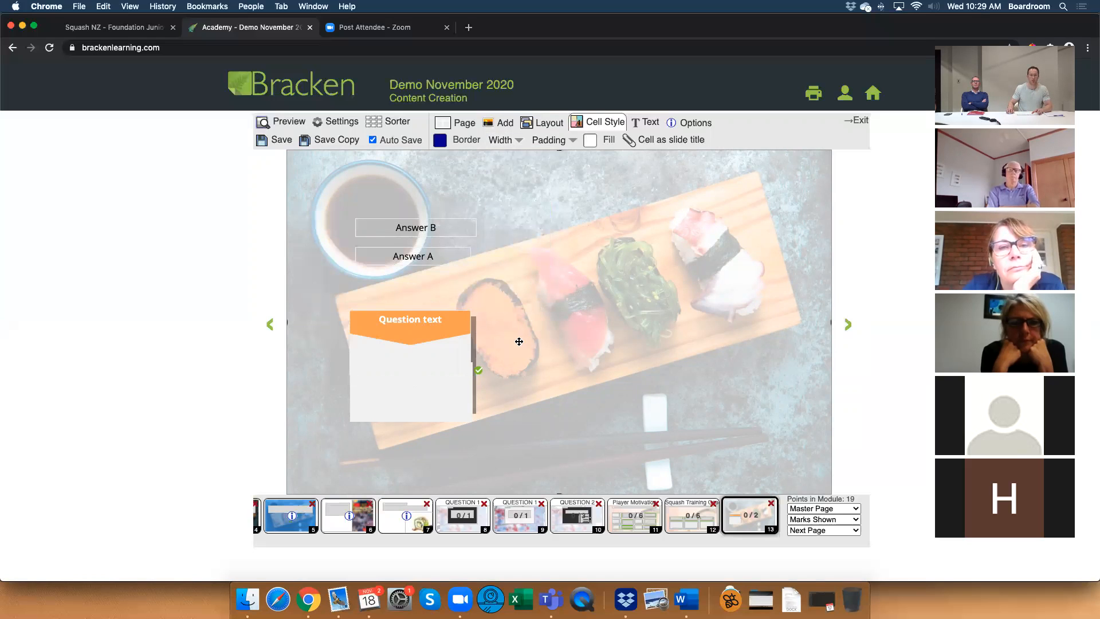
# Set the drop area's border width to 1 px and reapply the 2 px border width to the Question text heading.
pyautogui.click(465, 351)
pyautogui.click(461, 390)
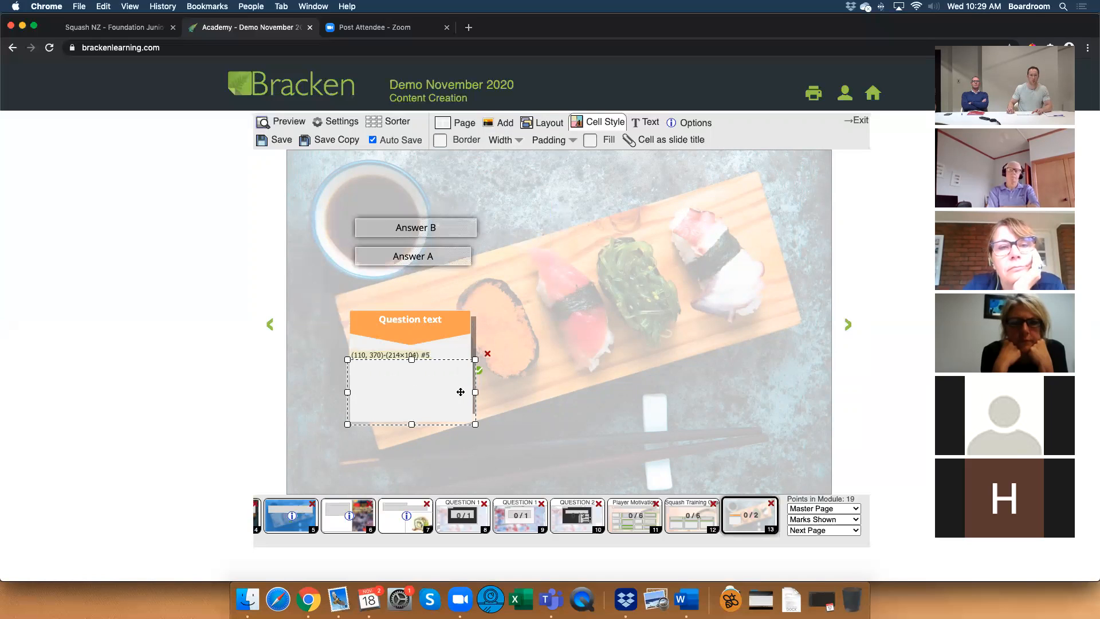
pyautogui.click(504, 141)
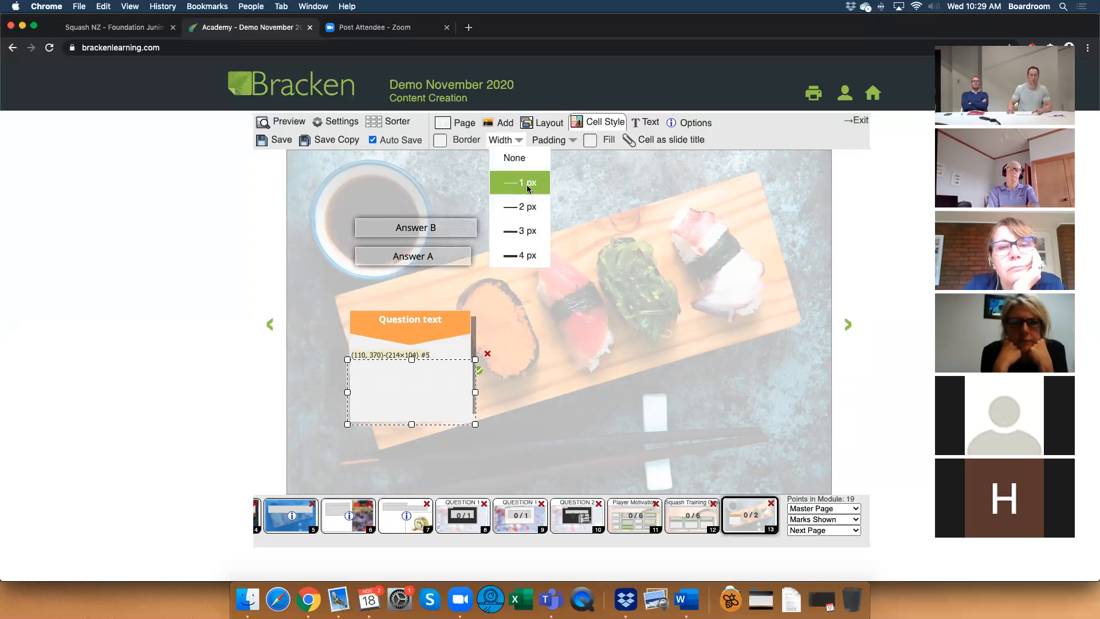
pyautogui.click(525, 185)
pyautogui.click(535, 317)
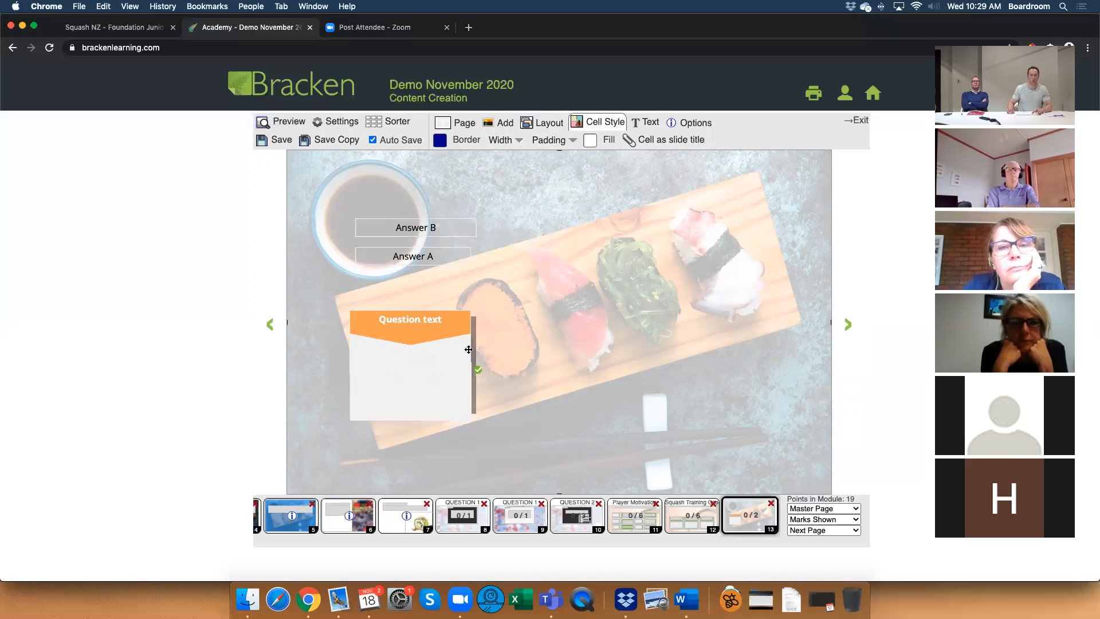
pyautogui.click(469, 350)
pyautogui.click(504, 140)
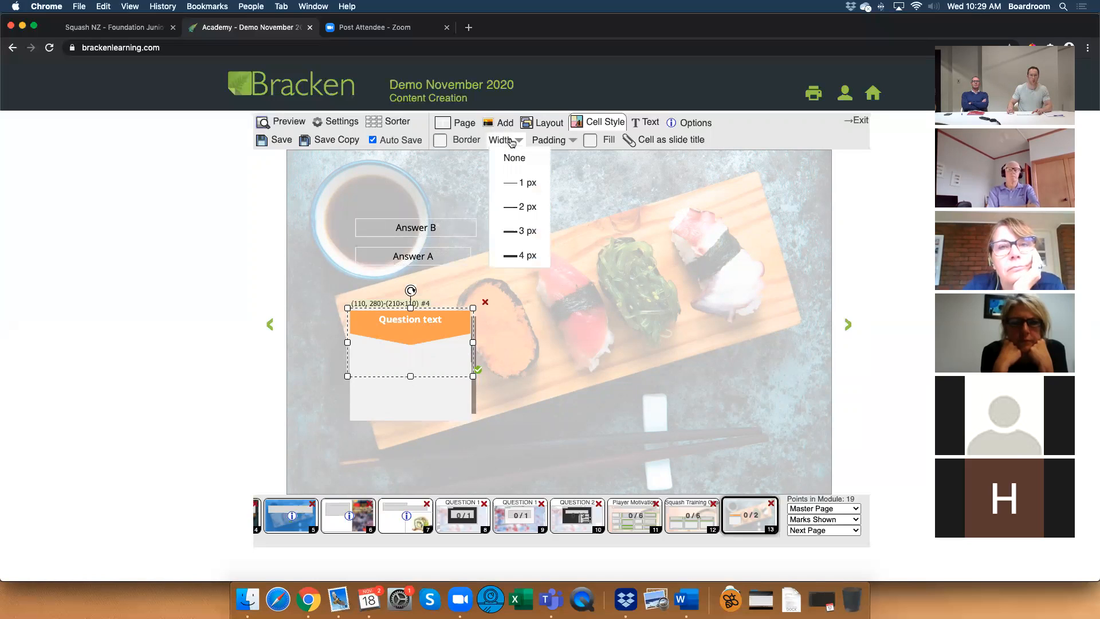
pyautogui.click(528, 207)
pyautogui.click(550, 309)
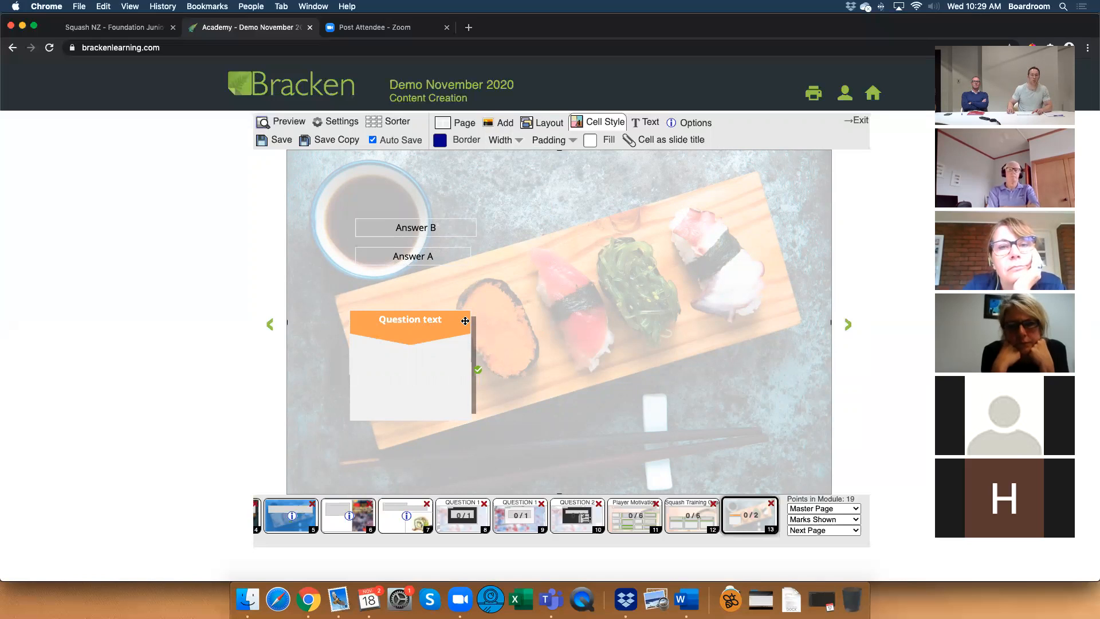
# Preview the page, test placing Answer B in the bordered drop area, and return to editing.
pyautogui.click(295, 125)
pyautogui.moveTo(426, 231); pyautogui.dragTo(415, 369)
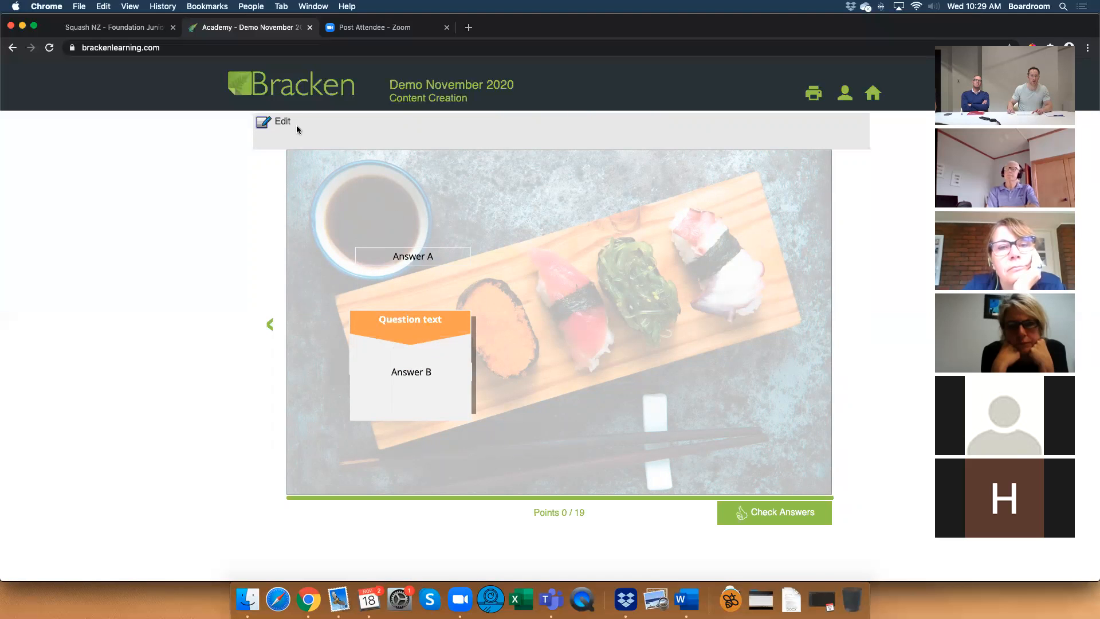
pyautogui.click(283, 122)
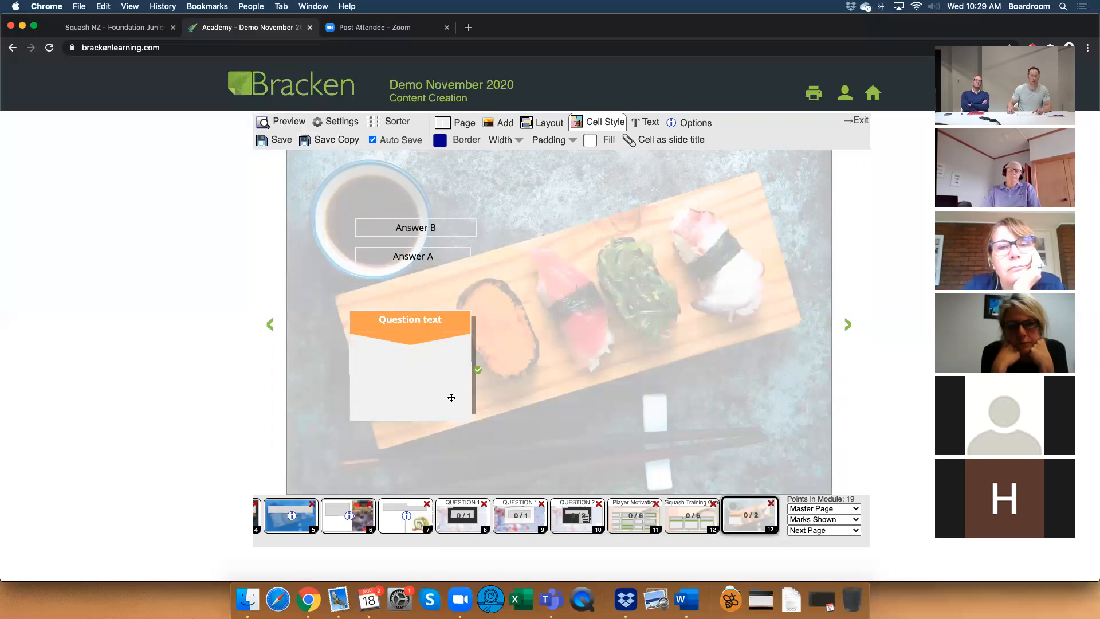
# Try a 3 px border on the drop area, and set its border width to None.
pyautogui.click(449, 395)
pyautogui.click(512, 140)
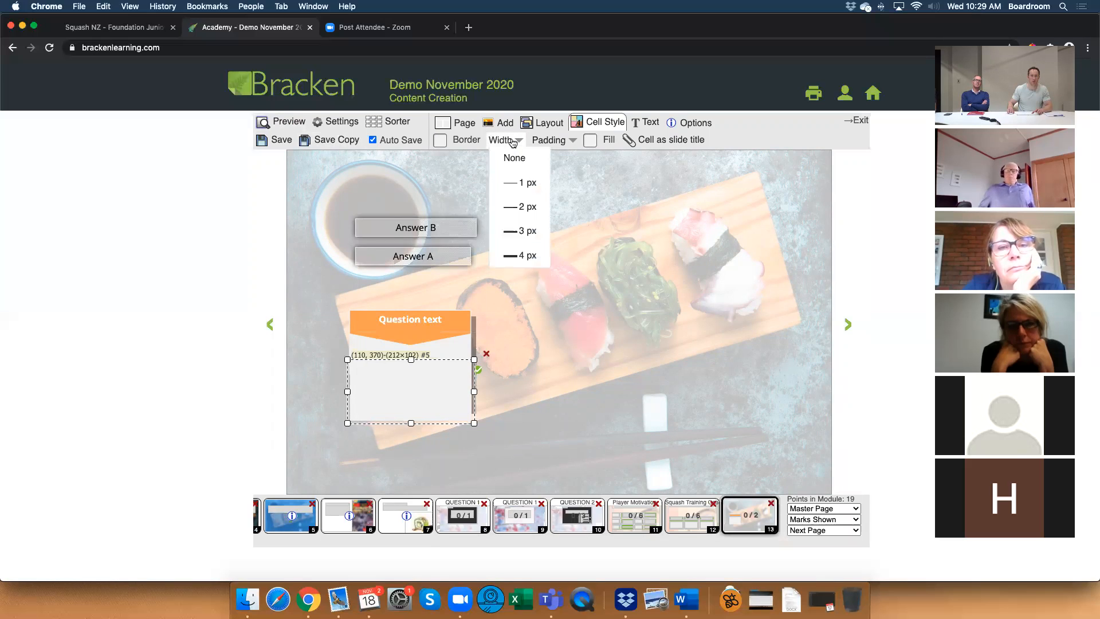
pyautogui.click(538, 232)
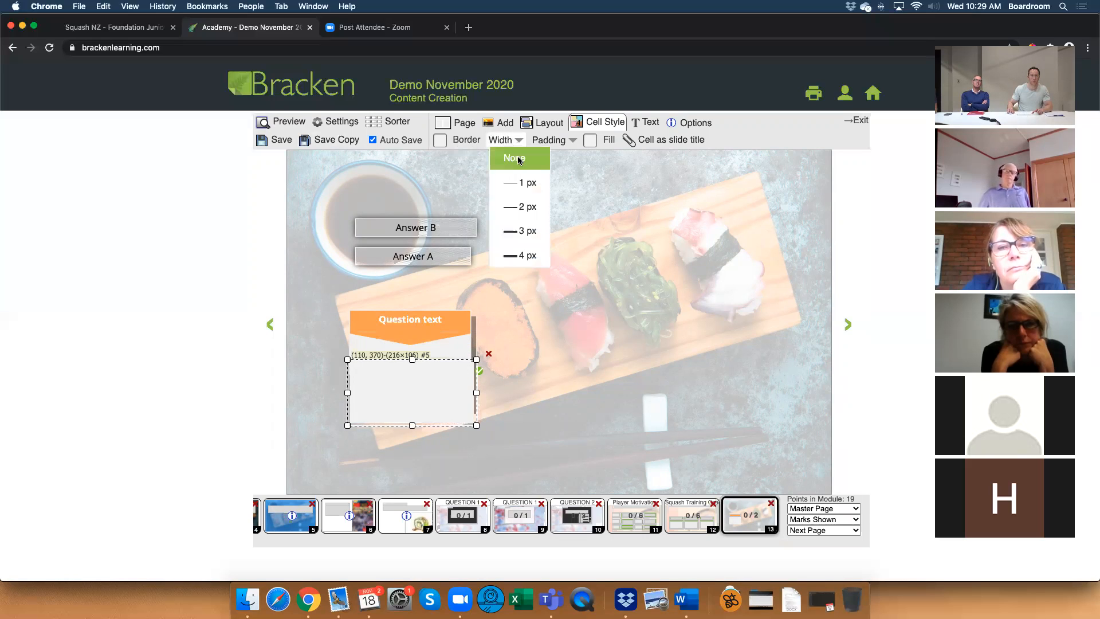
# Narrow the Answer A box slightly and resize the Answer B box to 200×30.
pyautogui.click(469, 257)
pyautogui.moveTo(474, 256); pyautogui.dragTo(473, 227)
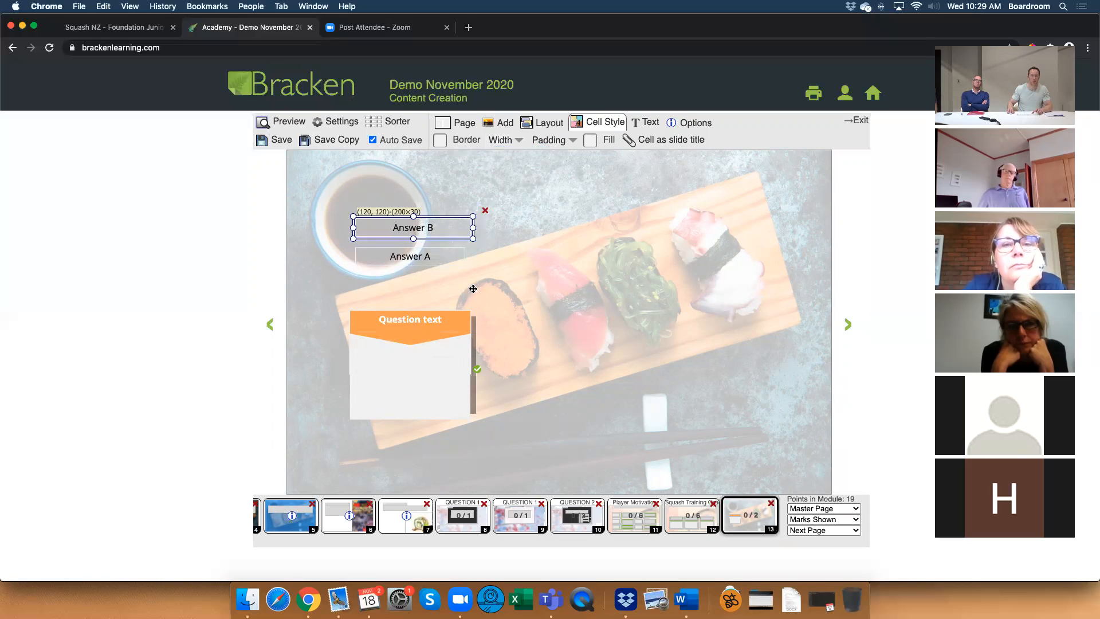
# Remove the border from the Question text heading and move the drop area back up to position (110, 350).
pyautogui.click(465, 346)
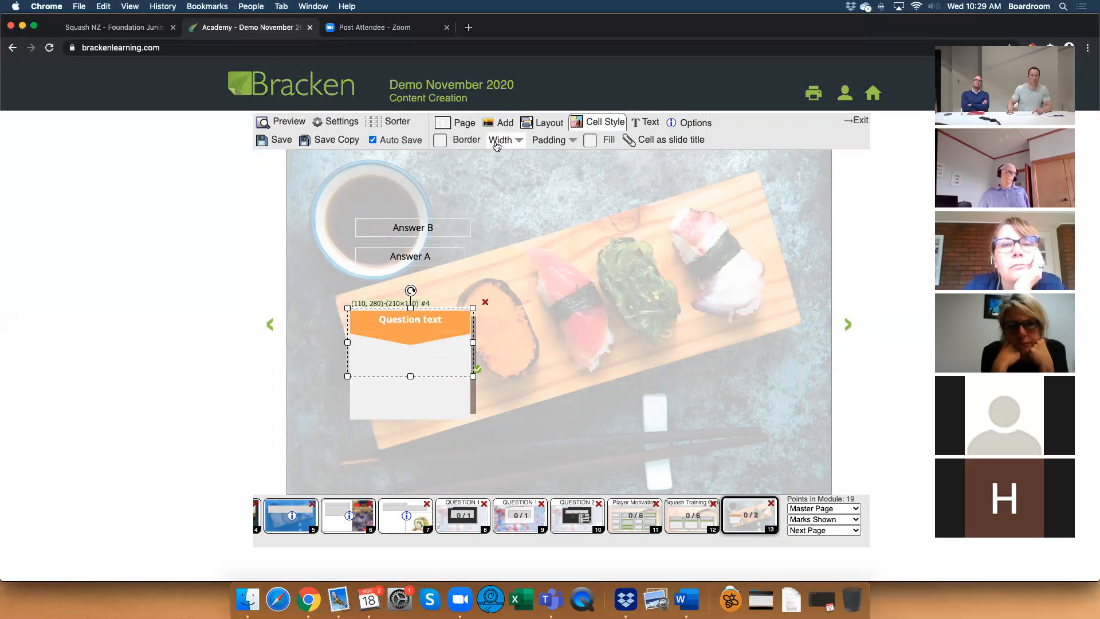
pyautogui.click(497, 142)
pyautogui.click(530, 257)
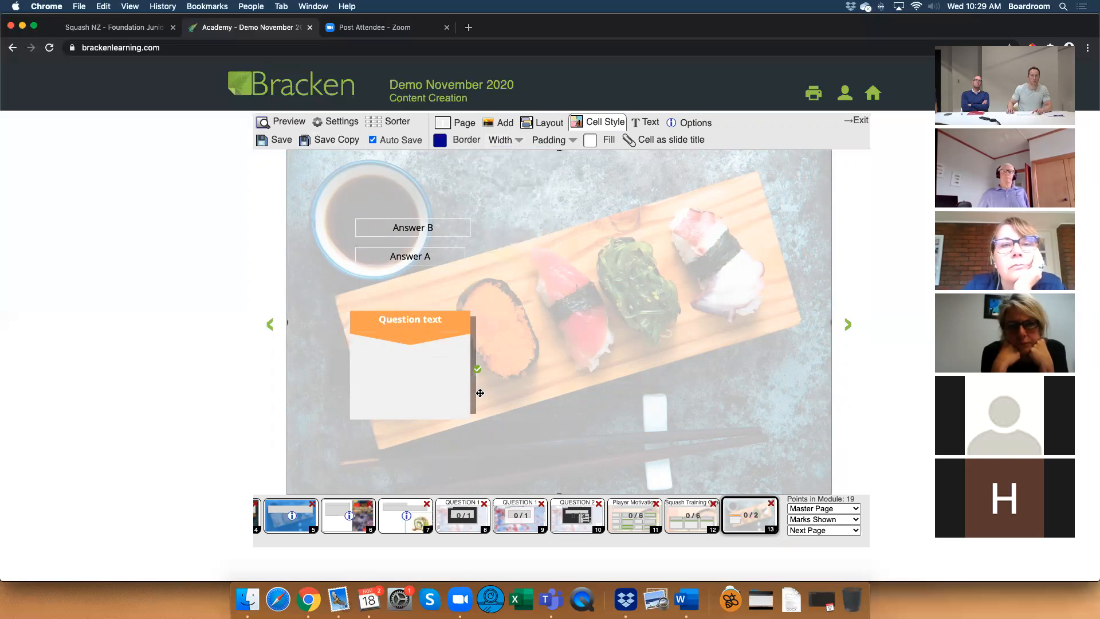
pyautogui.click(442, 401)
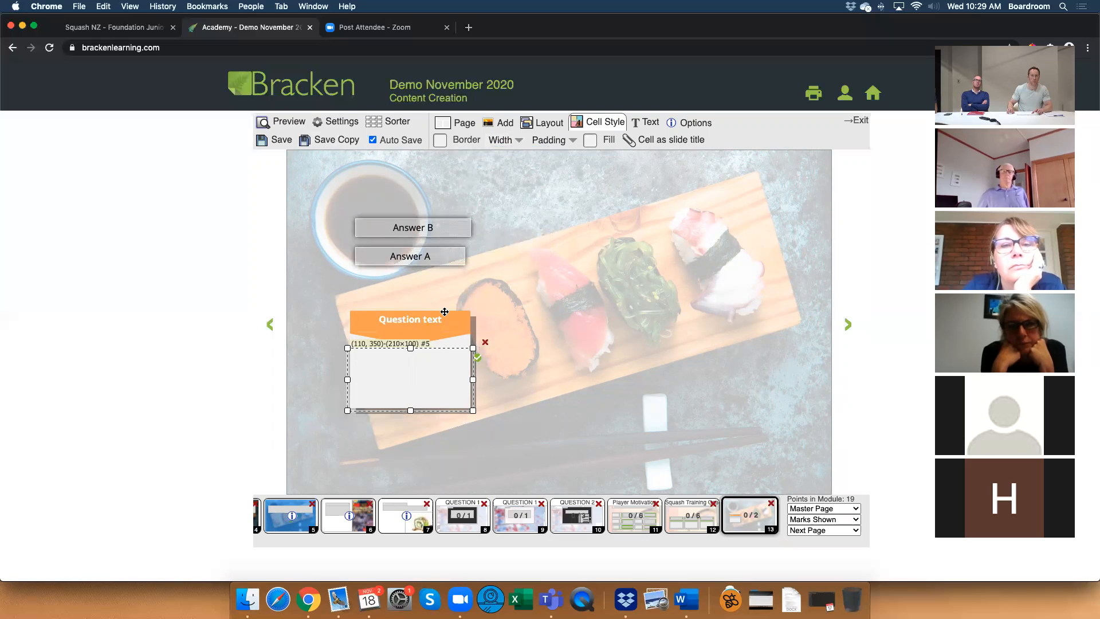
# Preview the page, test the narrowed Answer B in the borderless drop area, and return to editing.
pyautogui.click(281, 121)
pyautogui.moveTo(428, 325); pyautogui.dragTo(423, 361)
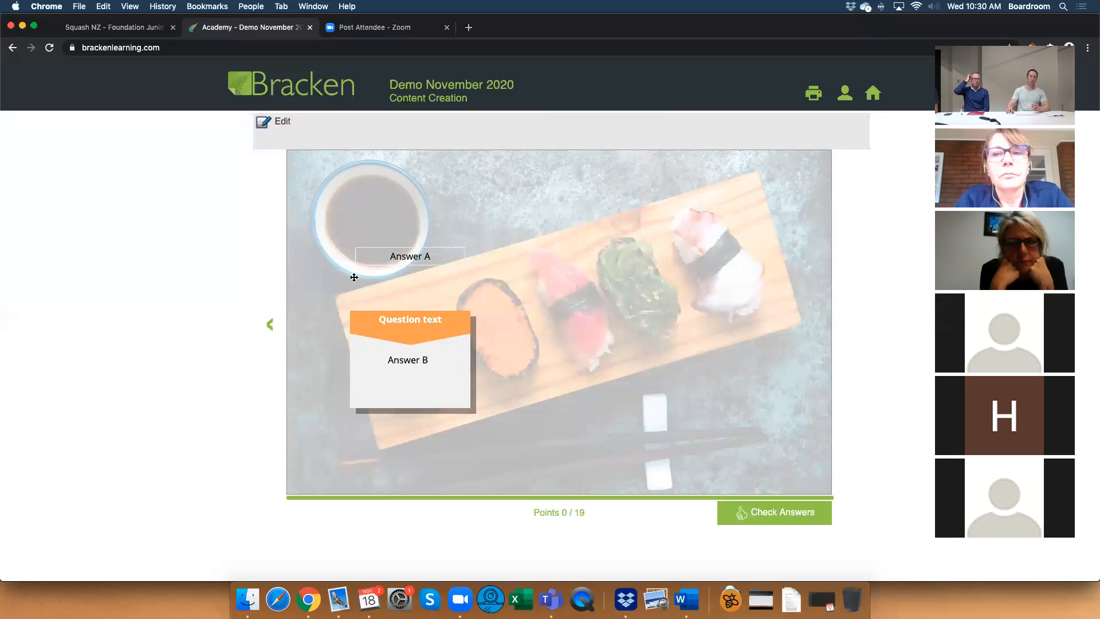
pyautogui.click(274, 121)
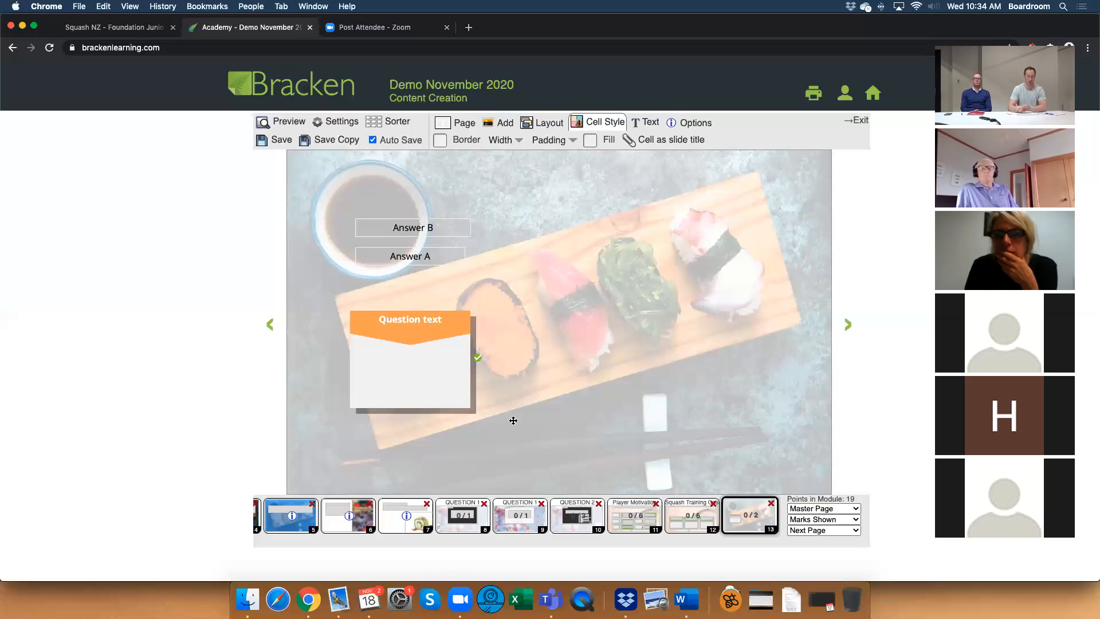
# Open page 6, the Side Image page, in the editor.
pyautogui.click(358, 519)
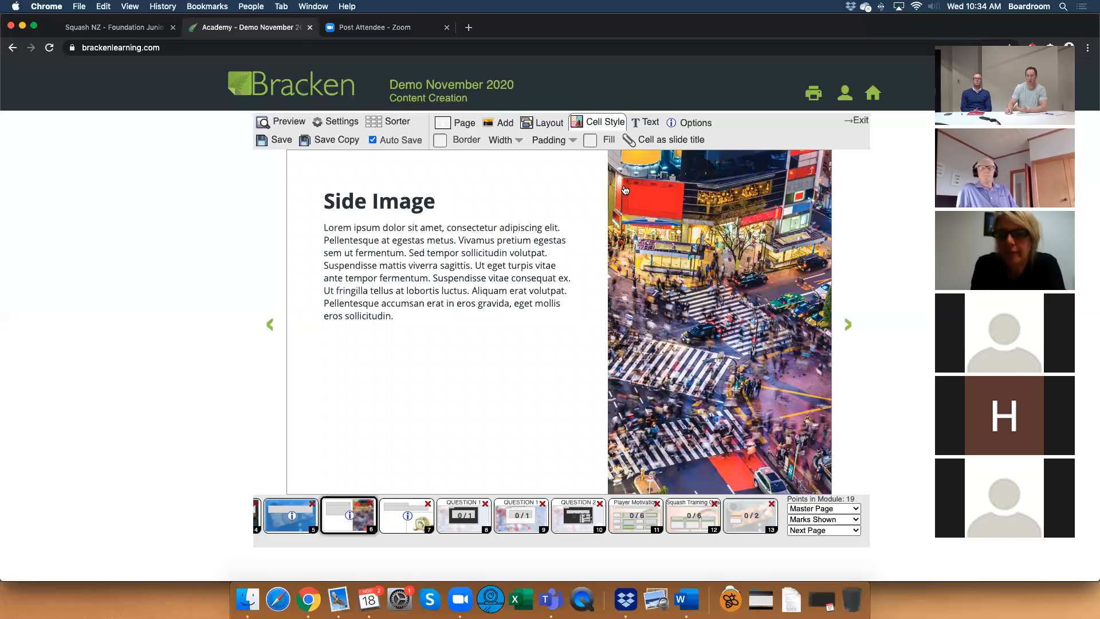